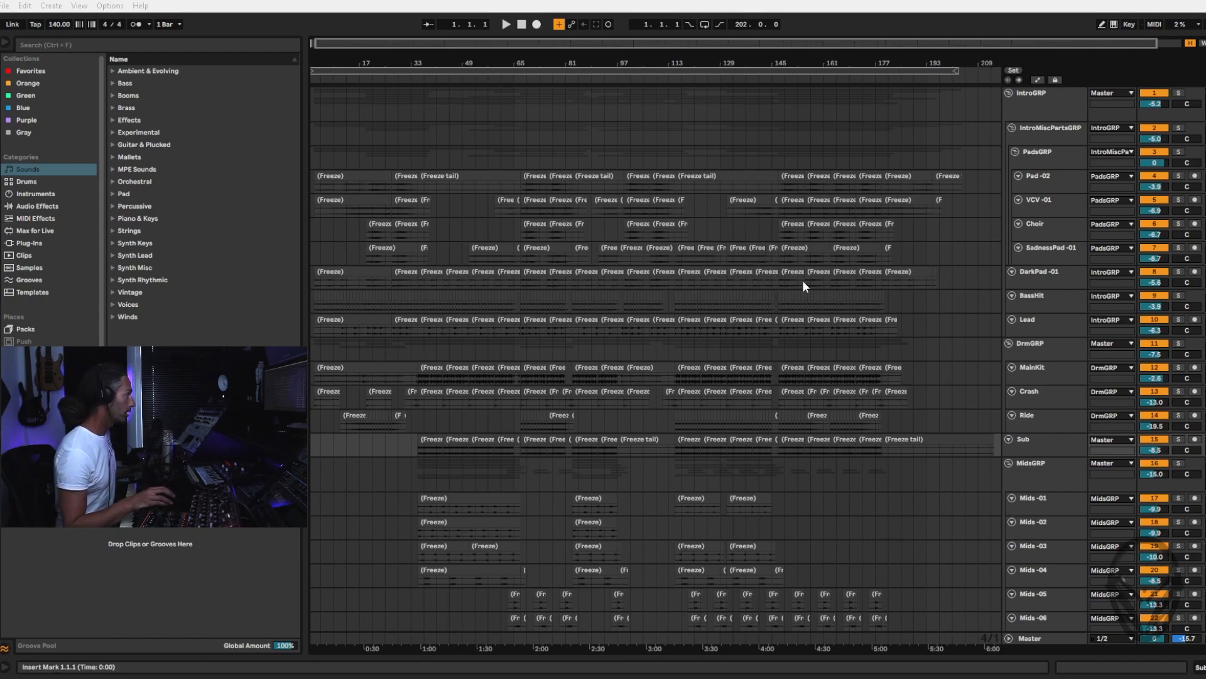
Look over the track levels and routing in the mixer and return to the arrangement
click(426, 439)
key(Tab)
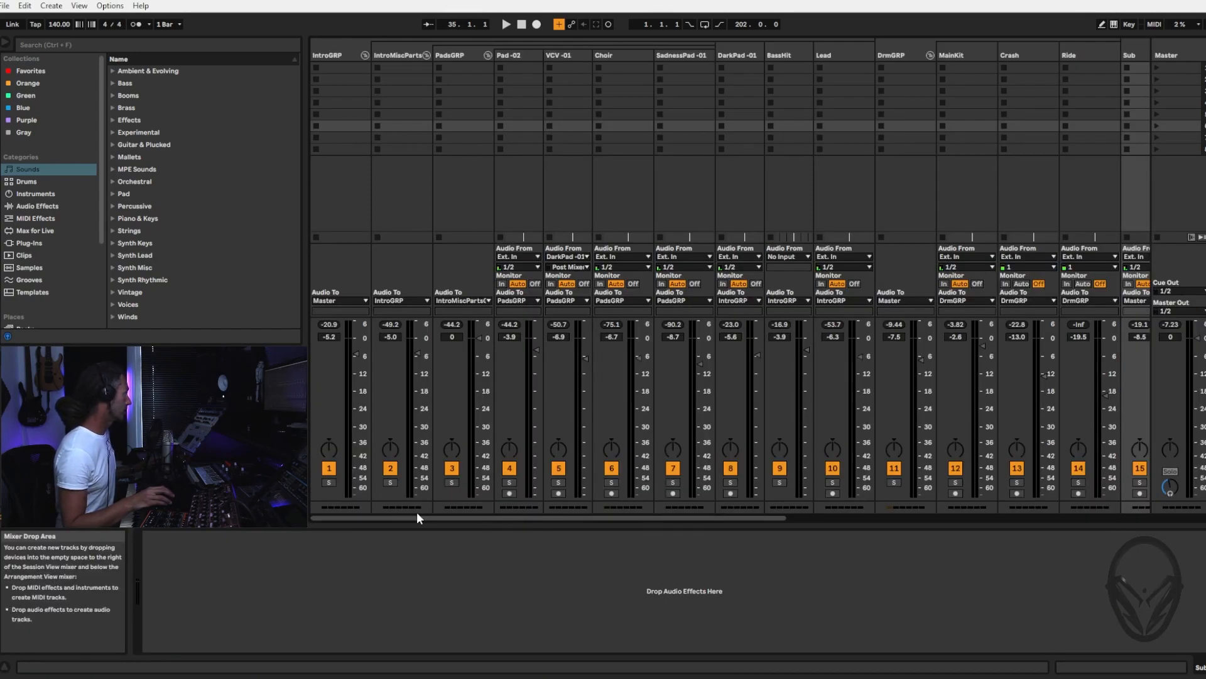
drag(408, 517, 385, 534)
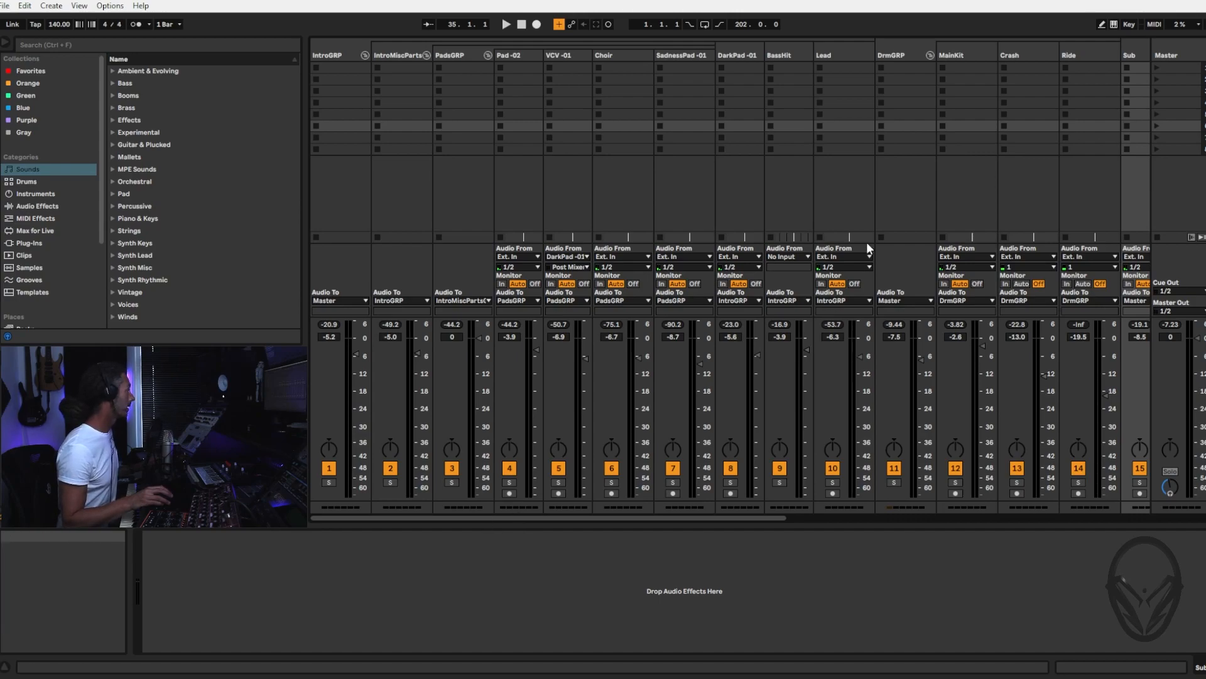
key(Tab)
Play the arrangement from the start while reviewing all tracks from IntroGRP down to Mids -09
click(521, 24)
click(507, 24)
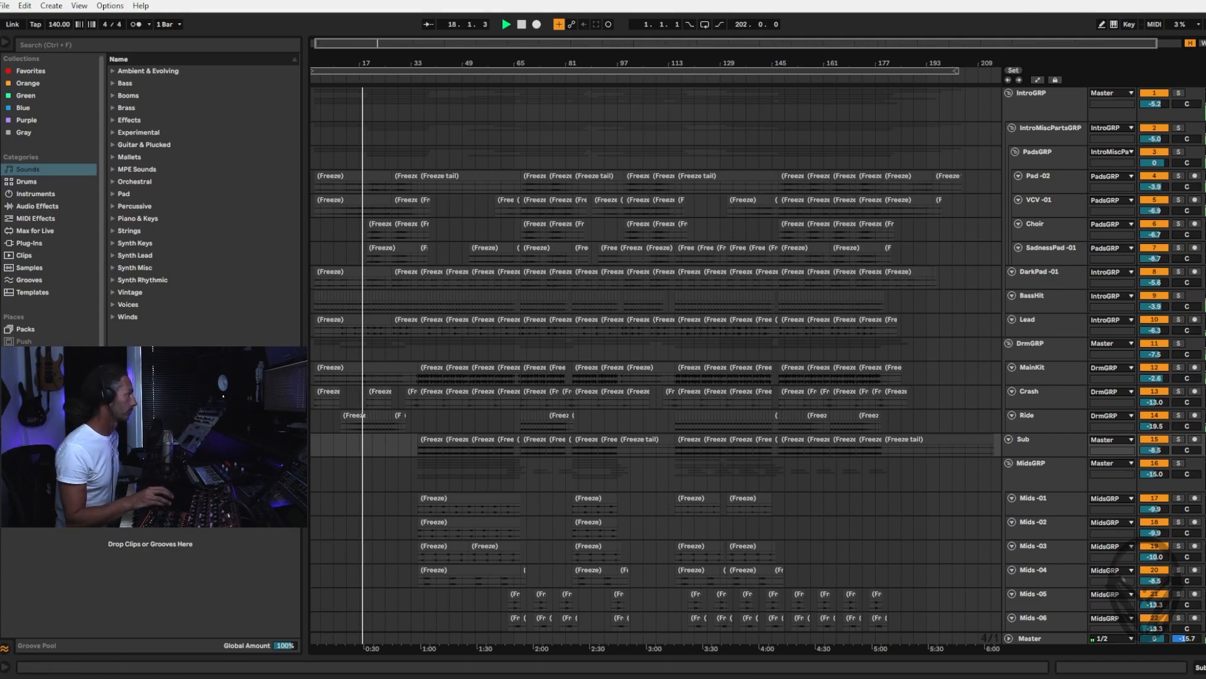
scroll(657, 364, down, 3)
scroll(657, 364, down, 1)
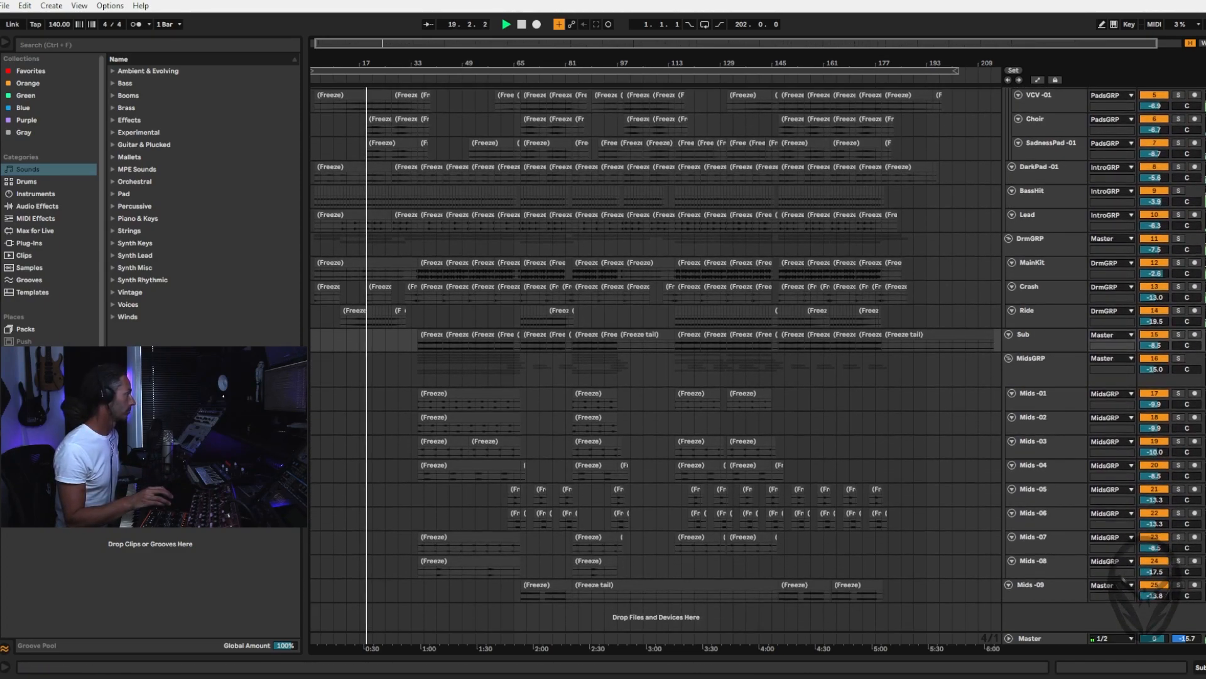
scroll(656, 365, up, 3)
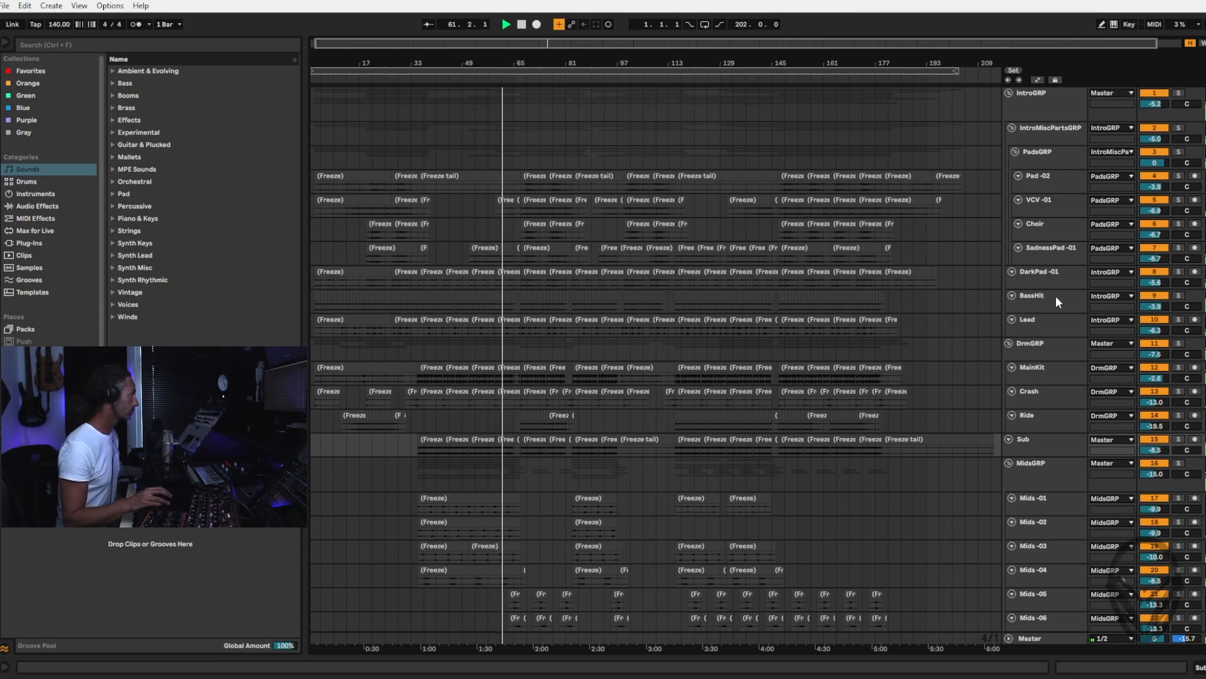
scroll(817, 371, down, 4)
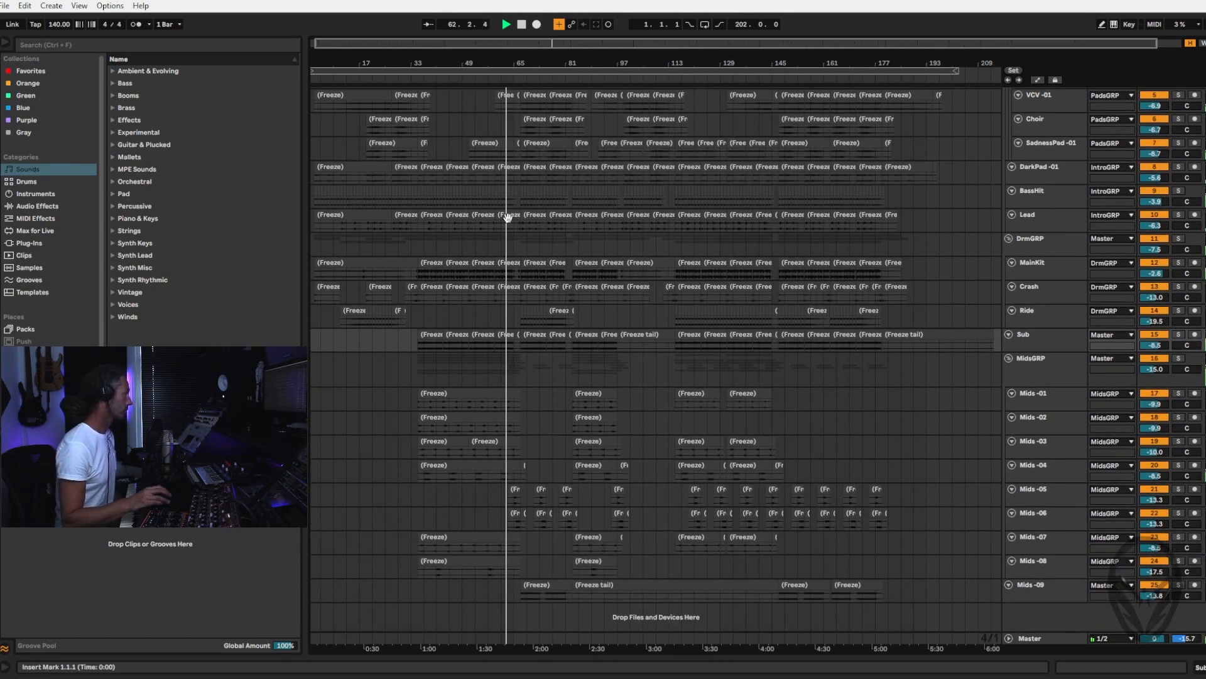
Examine the section around bar 69 at closer range, and select the first VCV -01 clip
drag(514, 58, 584, 108)
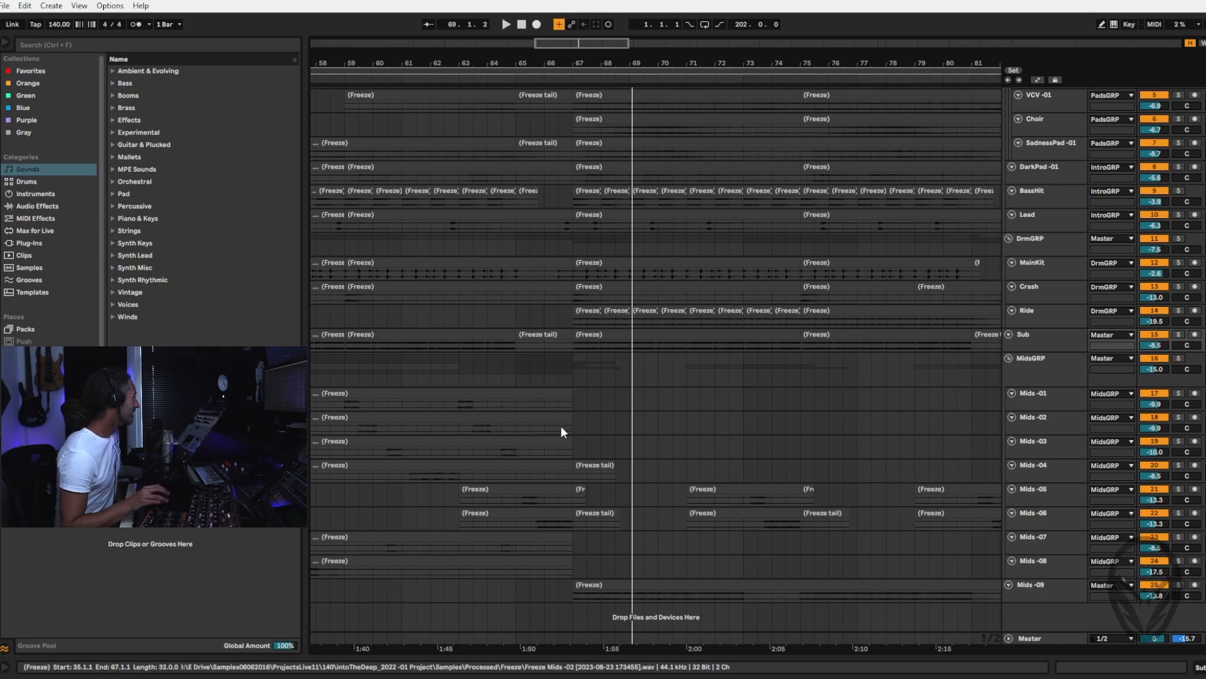
drag(513, 64, 512, 23)
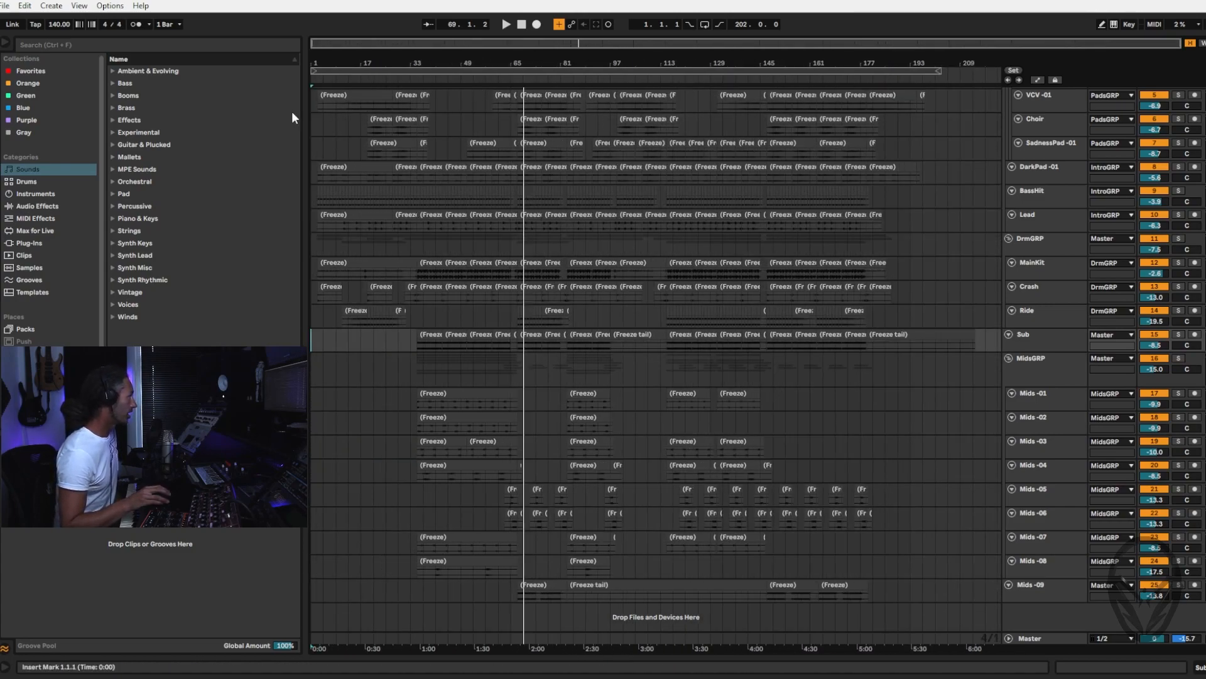
click(345, 96)
scroll(673, 182, up, 3)
scroll(673, 181, up, 2)
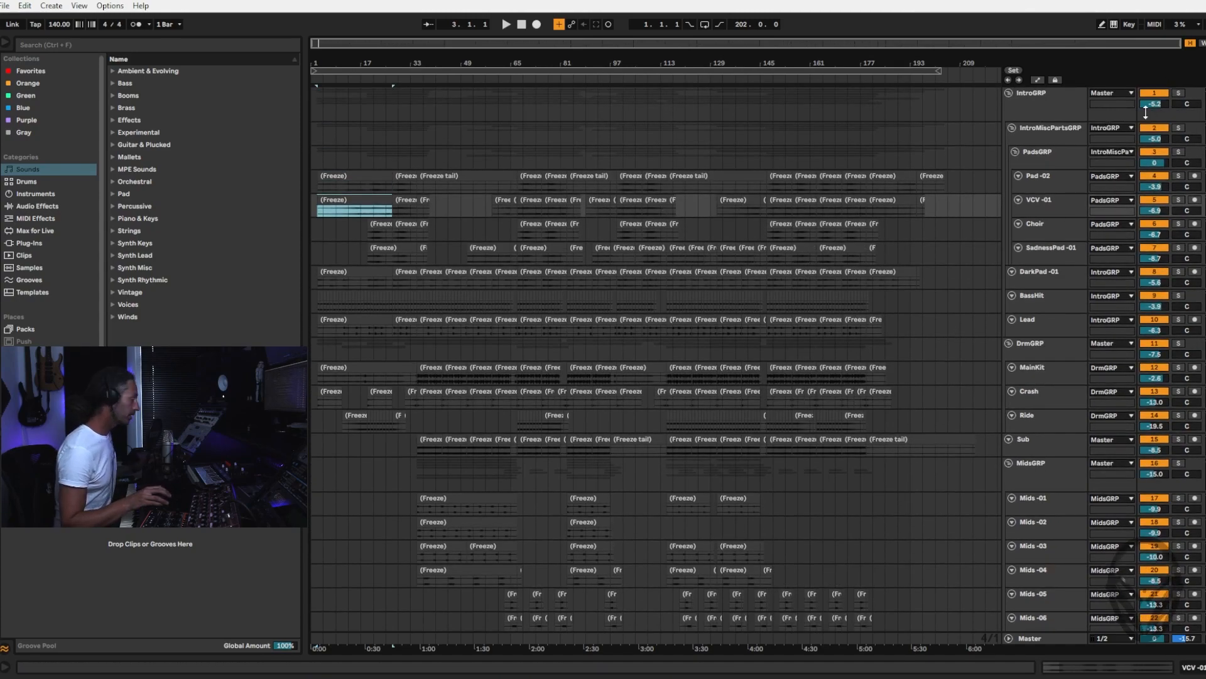
Lower the IntroGRP track volume in the mixer to -inf dB
key(Tab)
click(339, 56)
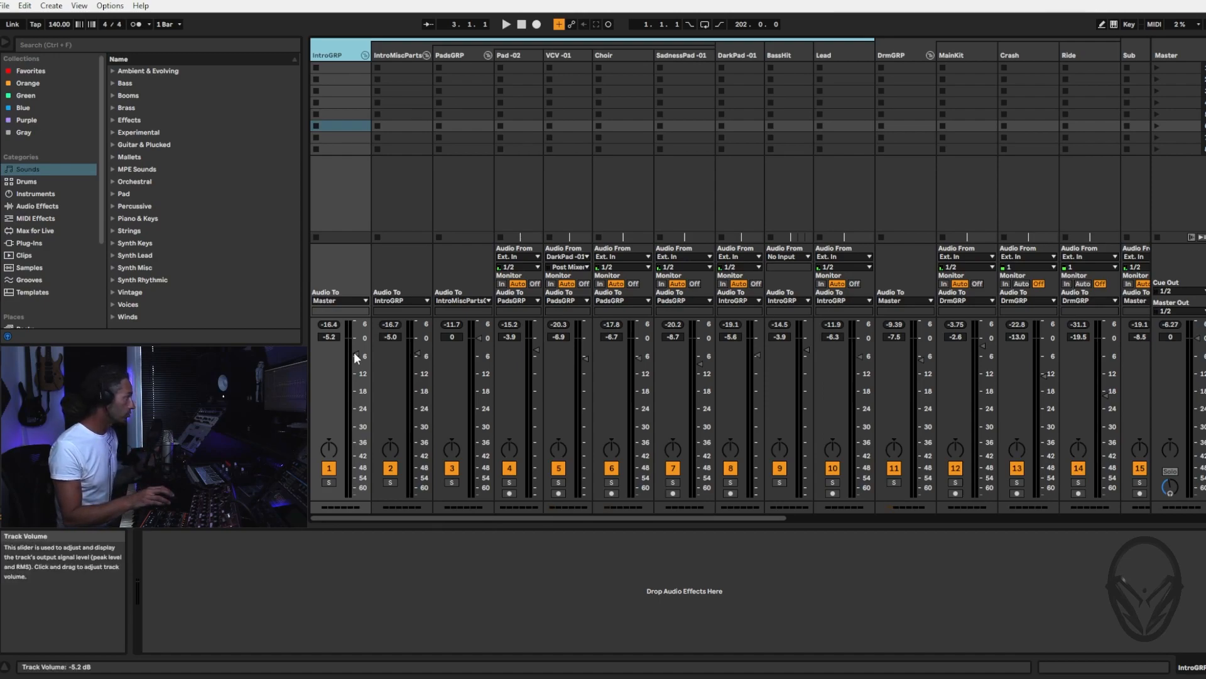
drag(353, 352, 354, 496)
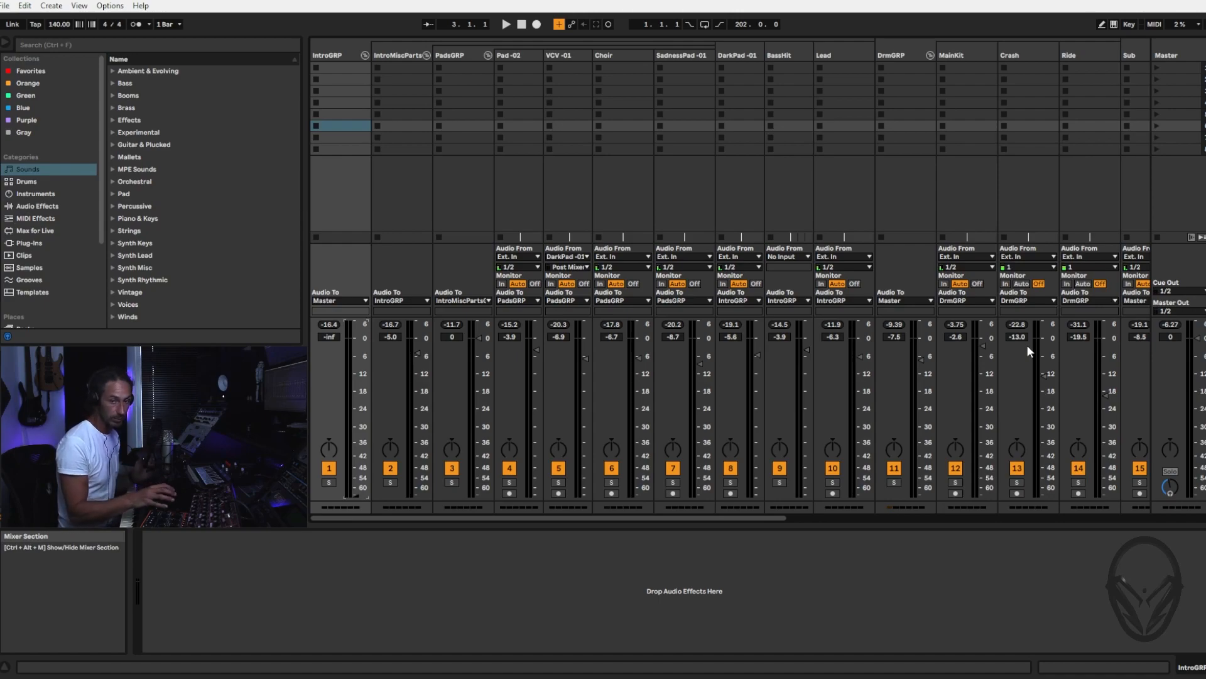
click(331, 54)
key(ctrl+a)
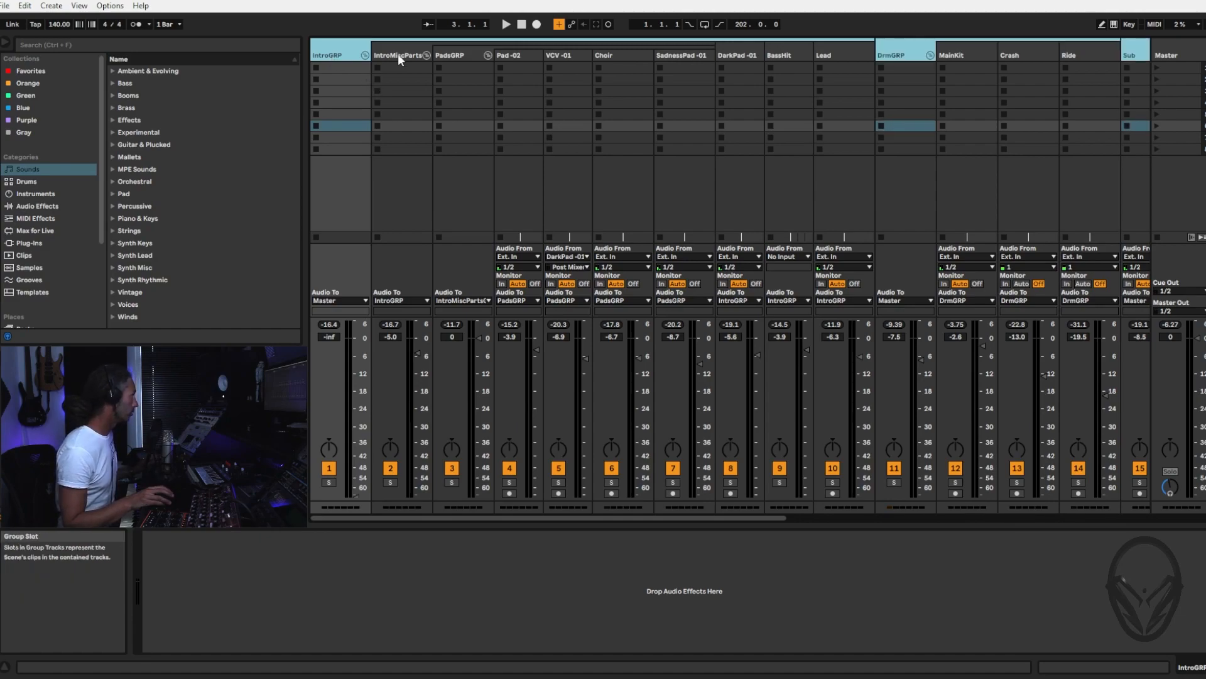
click(525, 56)
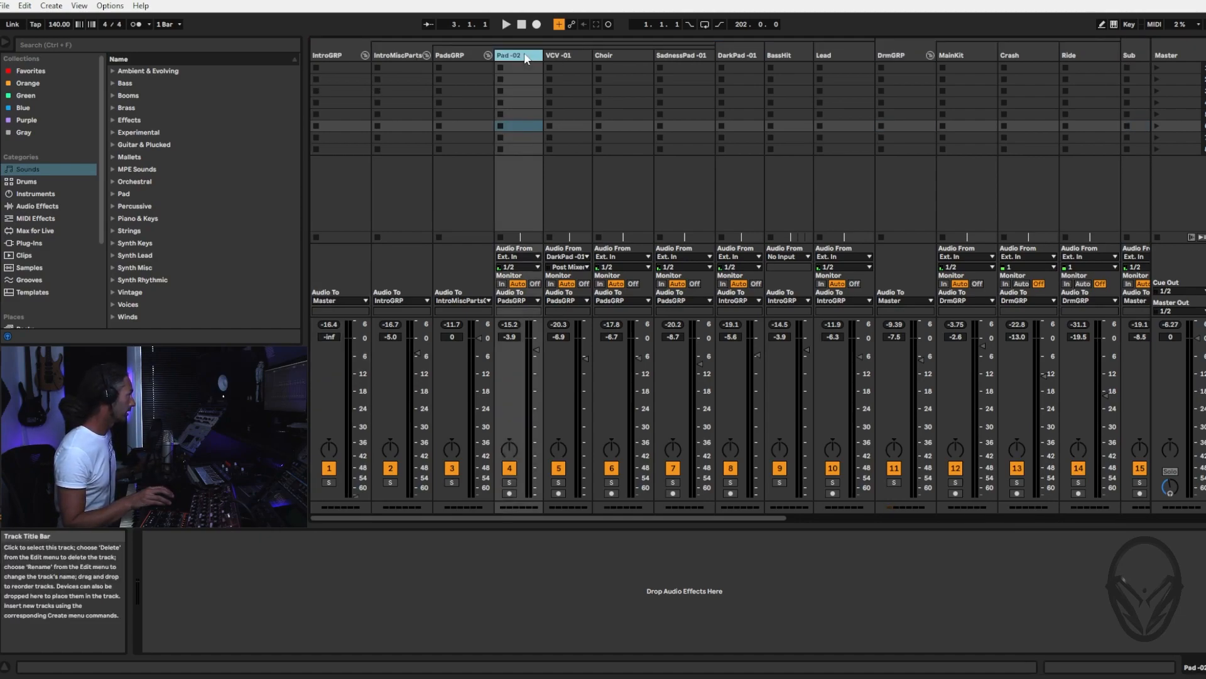
key(shift+Right)
key(shift+Right)
key(shift+Right)
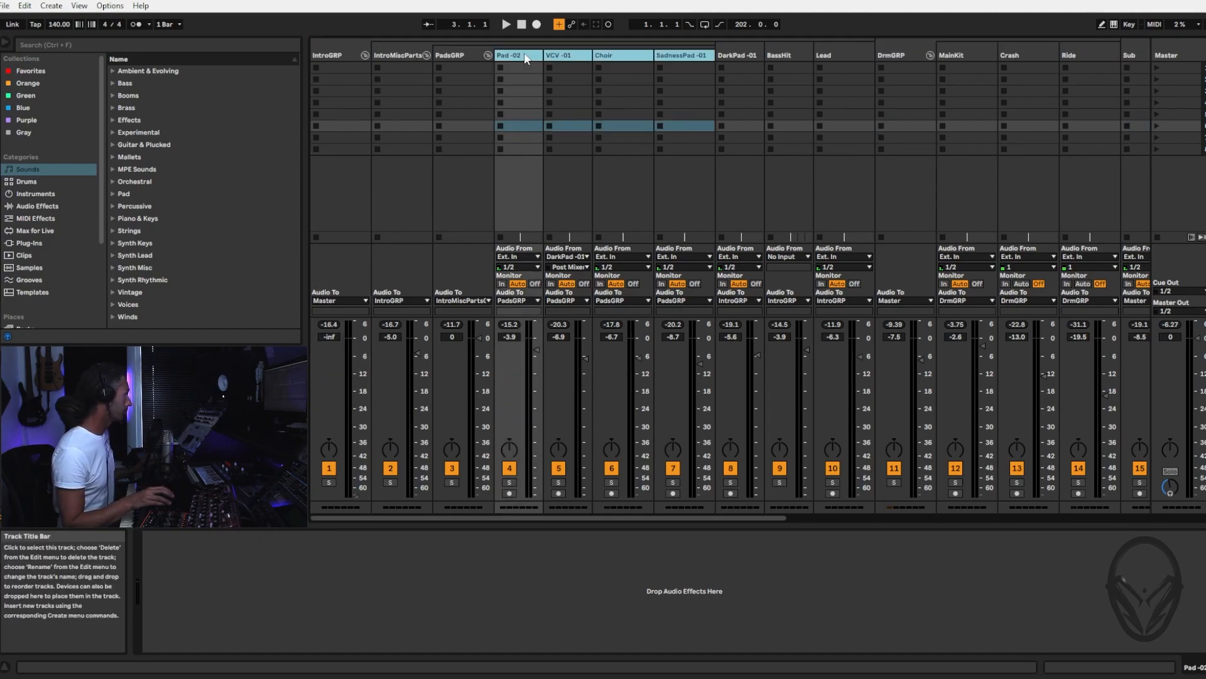
shift+click(454, 55)
Select all tracks from IntroGRP through Mids -09 and pull their volume faders down together to silence the mix
click(328, 55)
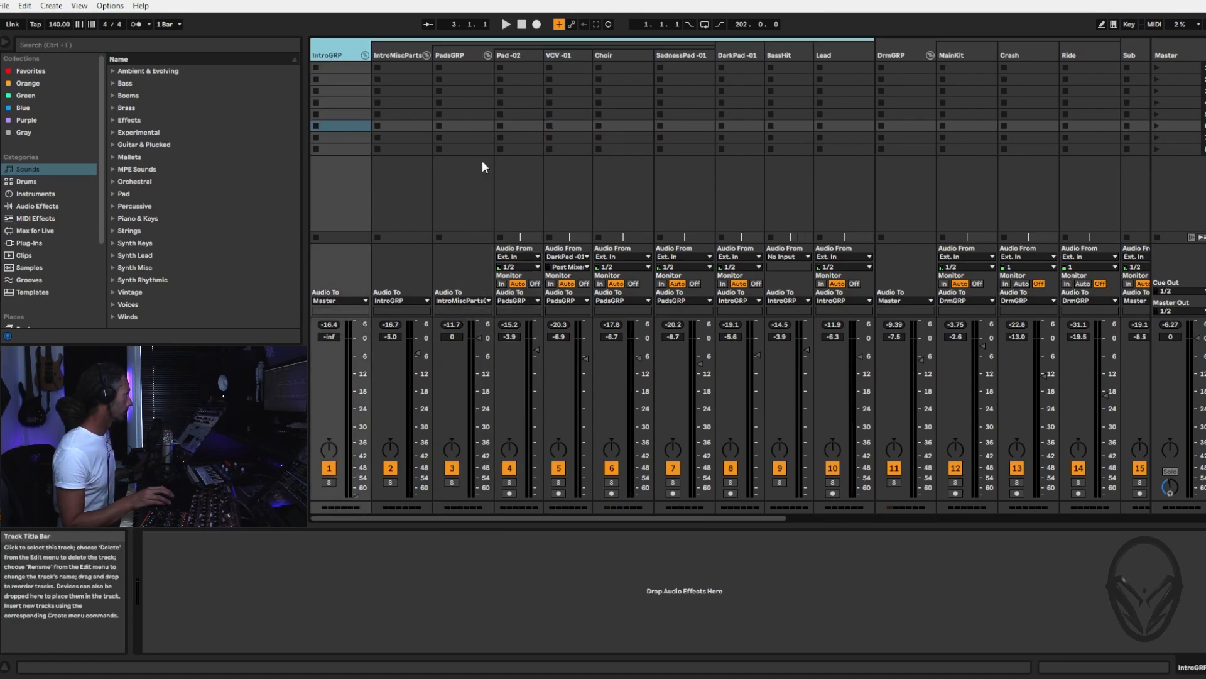
scroll(873, 251, right, 5)
scroll(968, 245, right, 1)
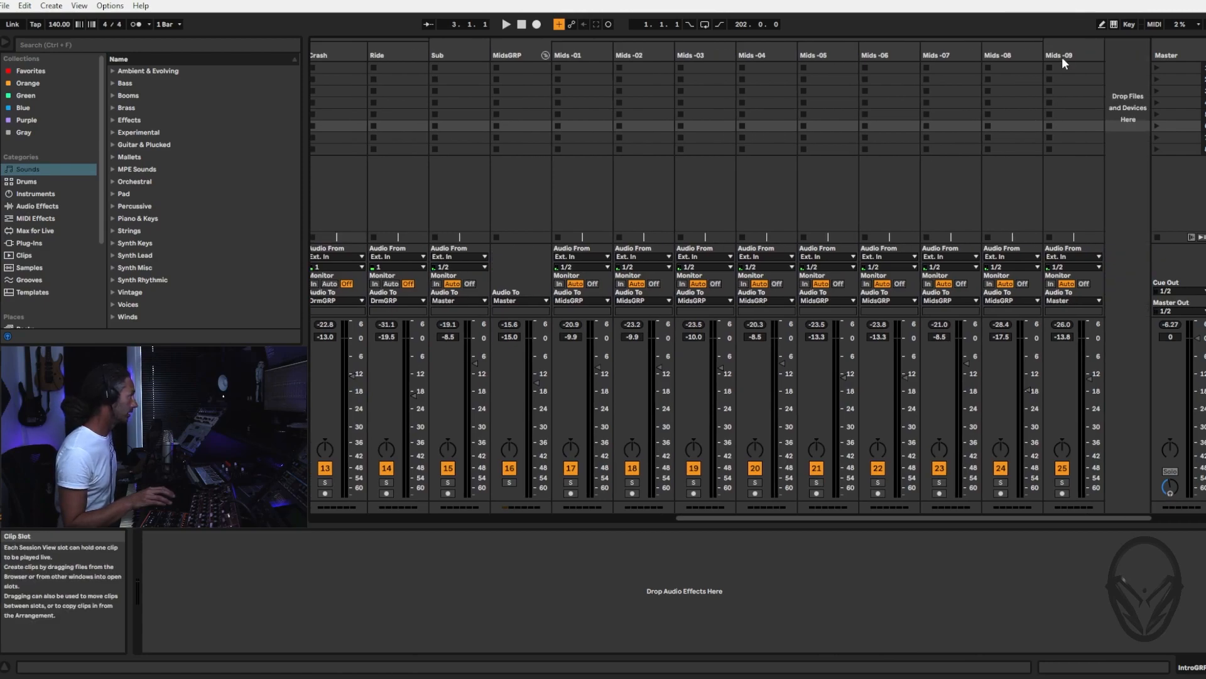
shift+click(1061, 58)
scroll(846, 233, left, 6)
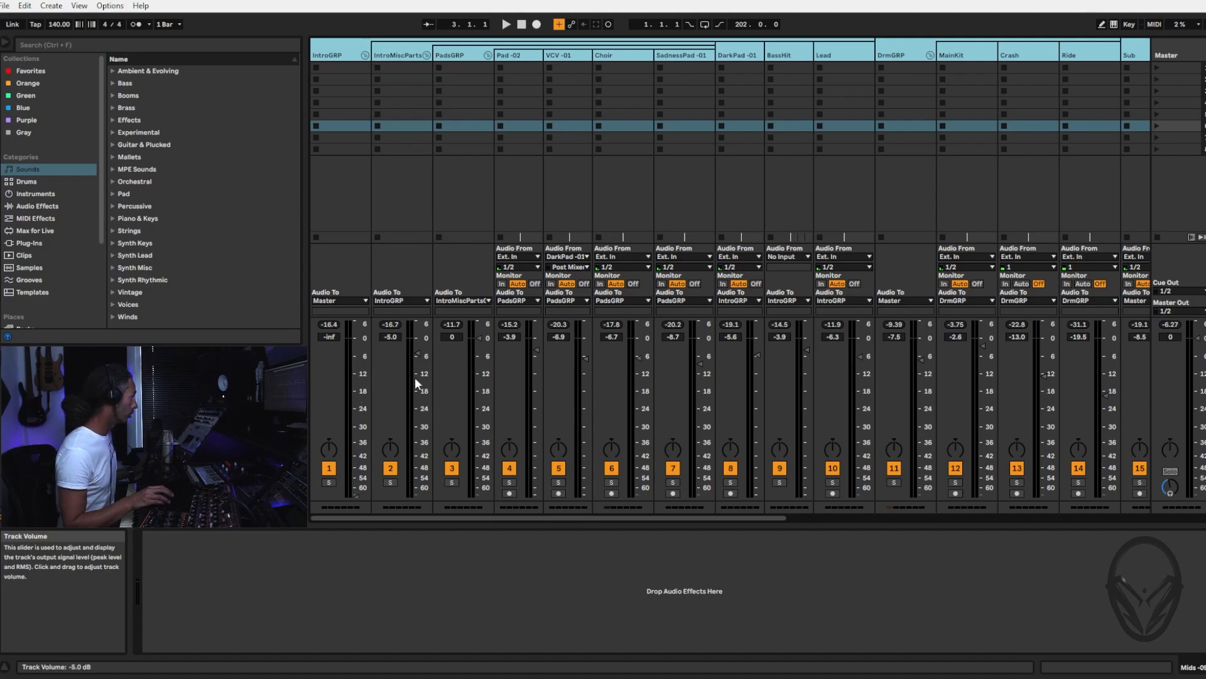
drag(418, 356, 417, 494)
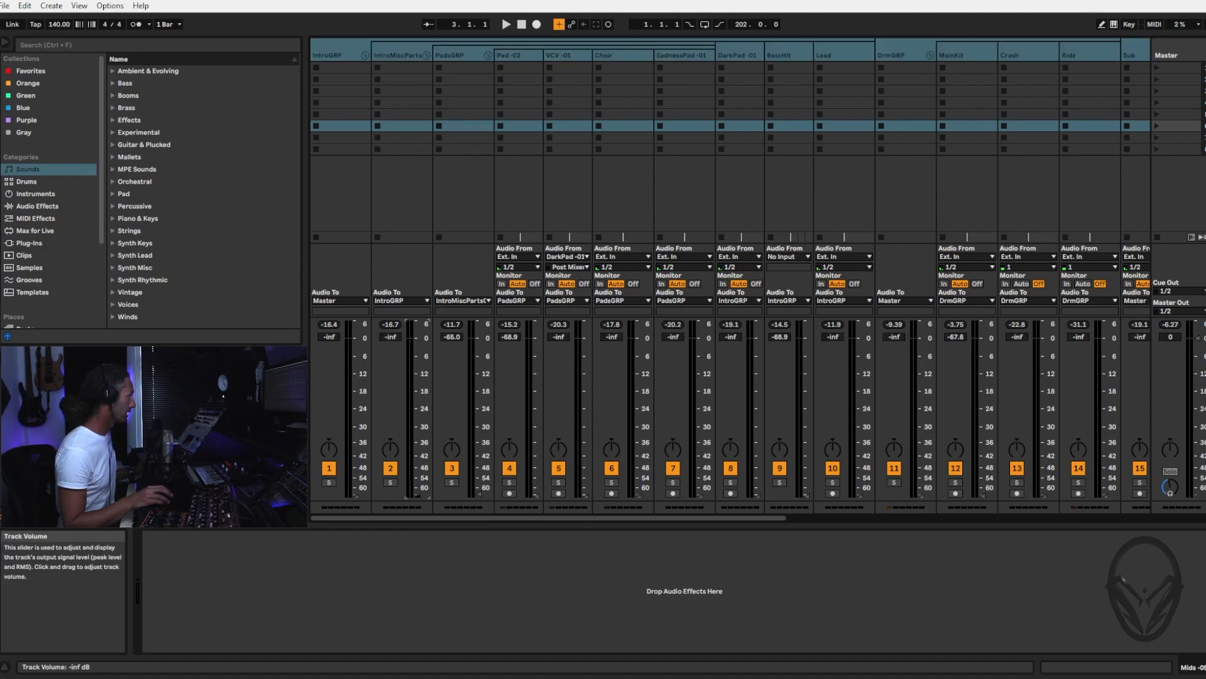
drag(740, 517, 547, 527)
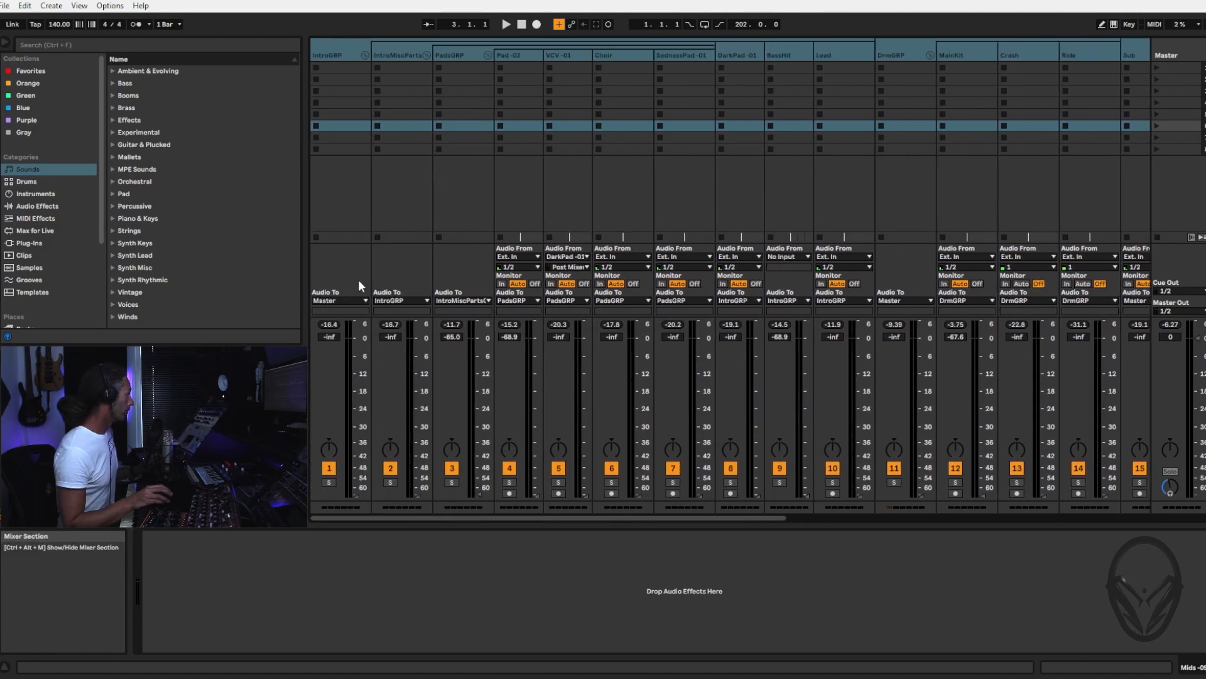
Set the volume of the IntroGRP track alone to 0 dB
click(340, 54)
click(395, 55)
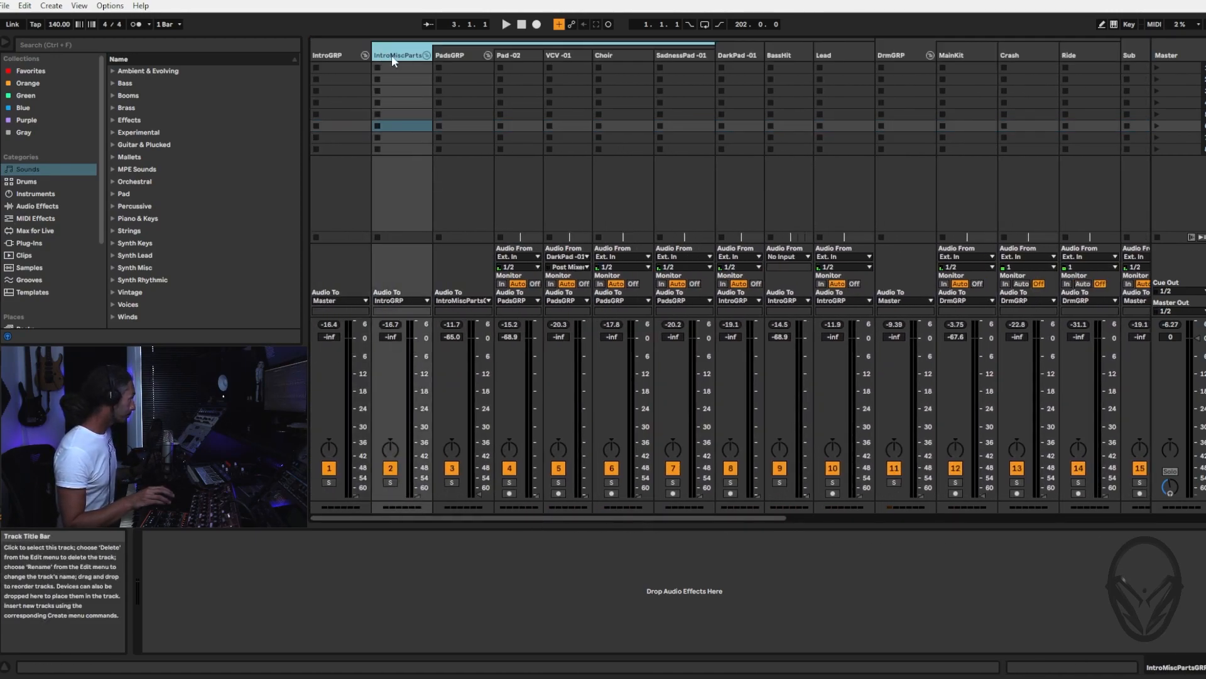
click(322, 51)
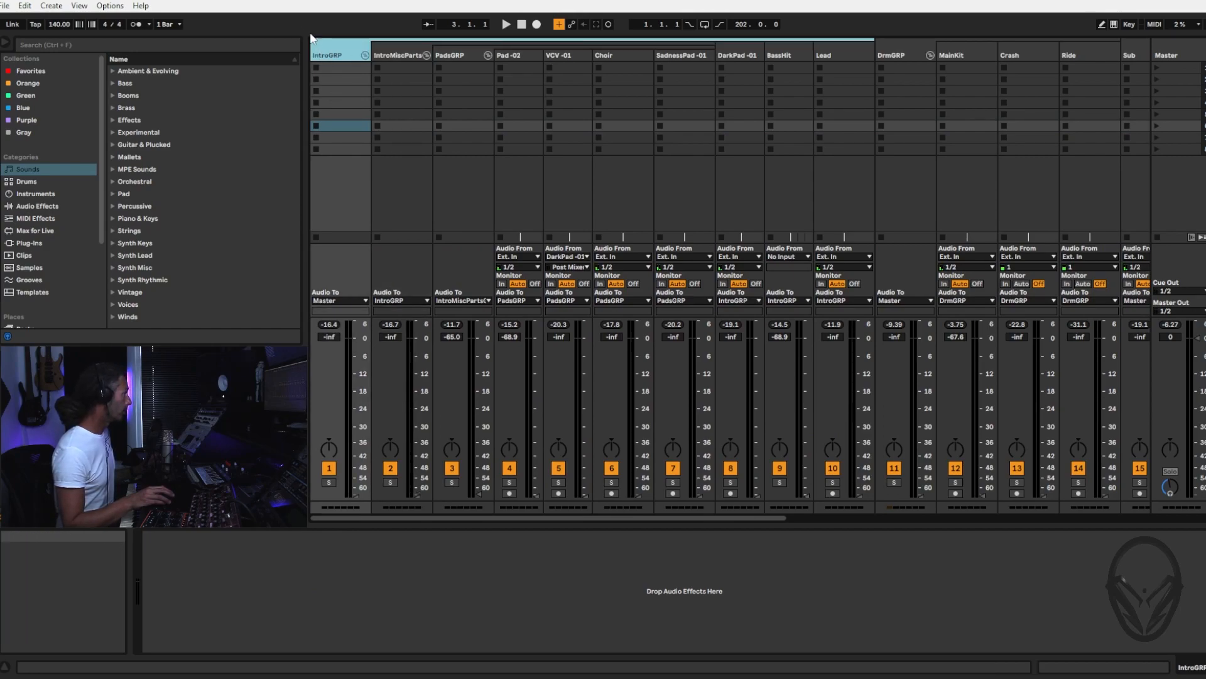
drag(356, 495, 359, 343)
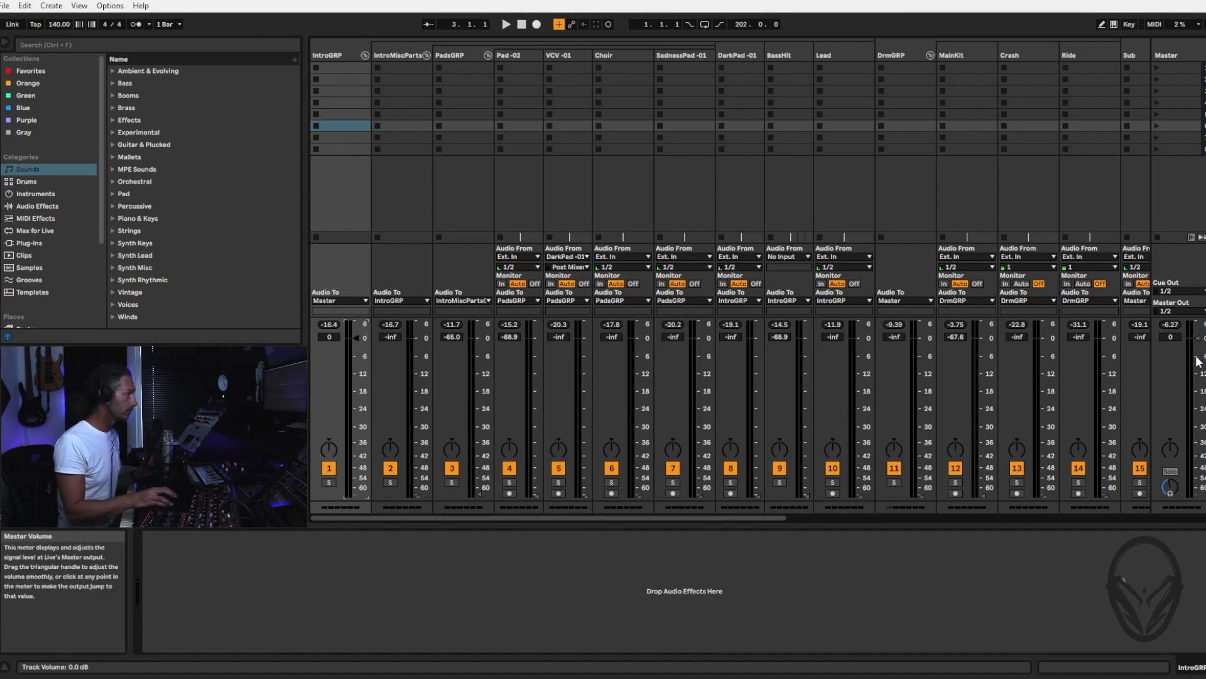
click(1169, 54)
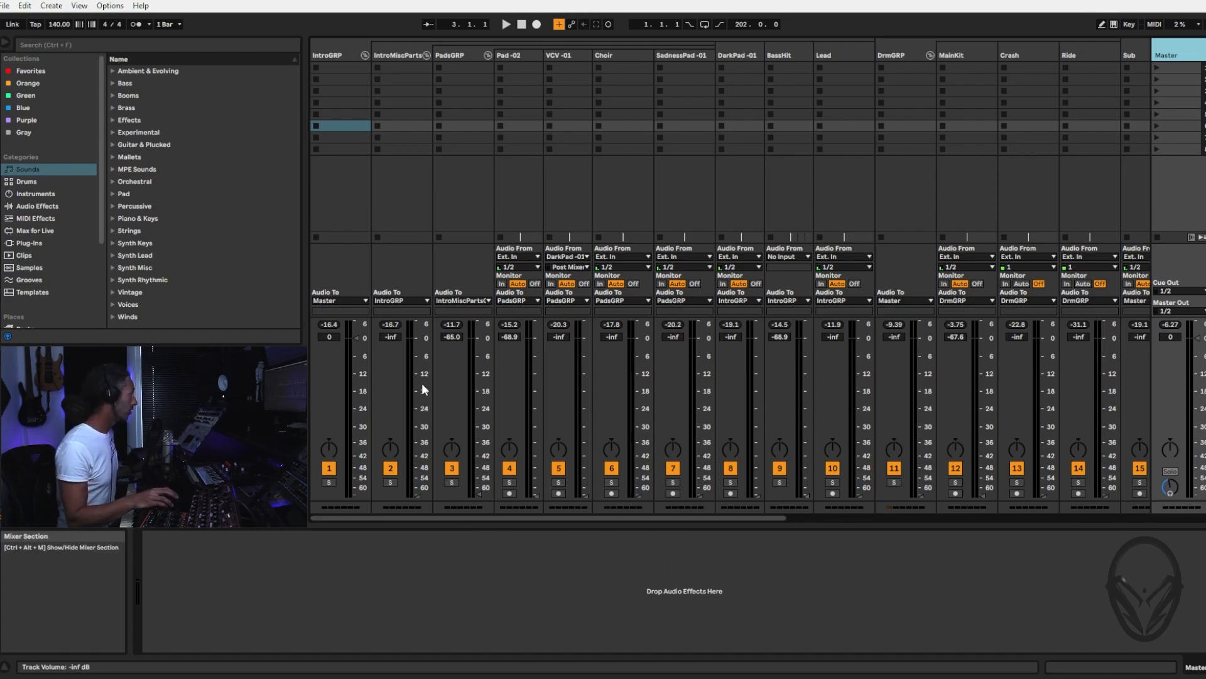
Reset the volumes of the IntroMiscPartsGRP and PadsGRP group tracks to 0 dB
click(403, 55)
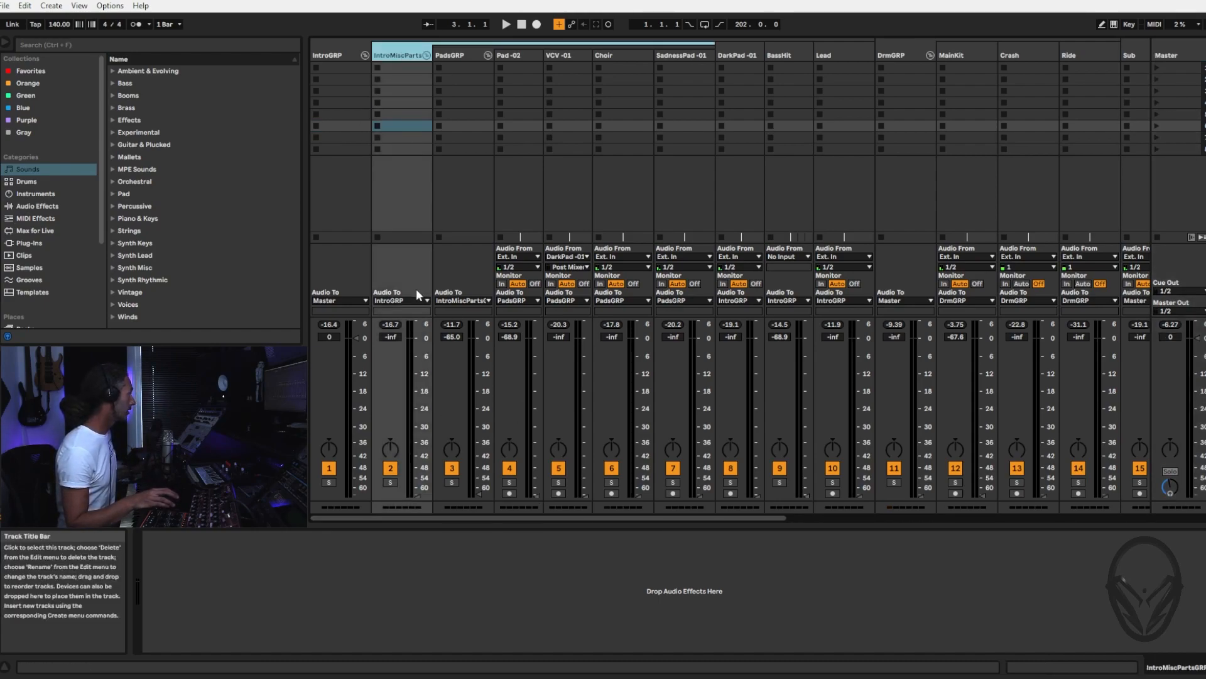
drag(414, 493, 414, 489)
double_click(417, 493)
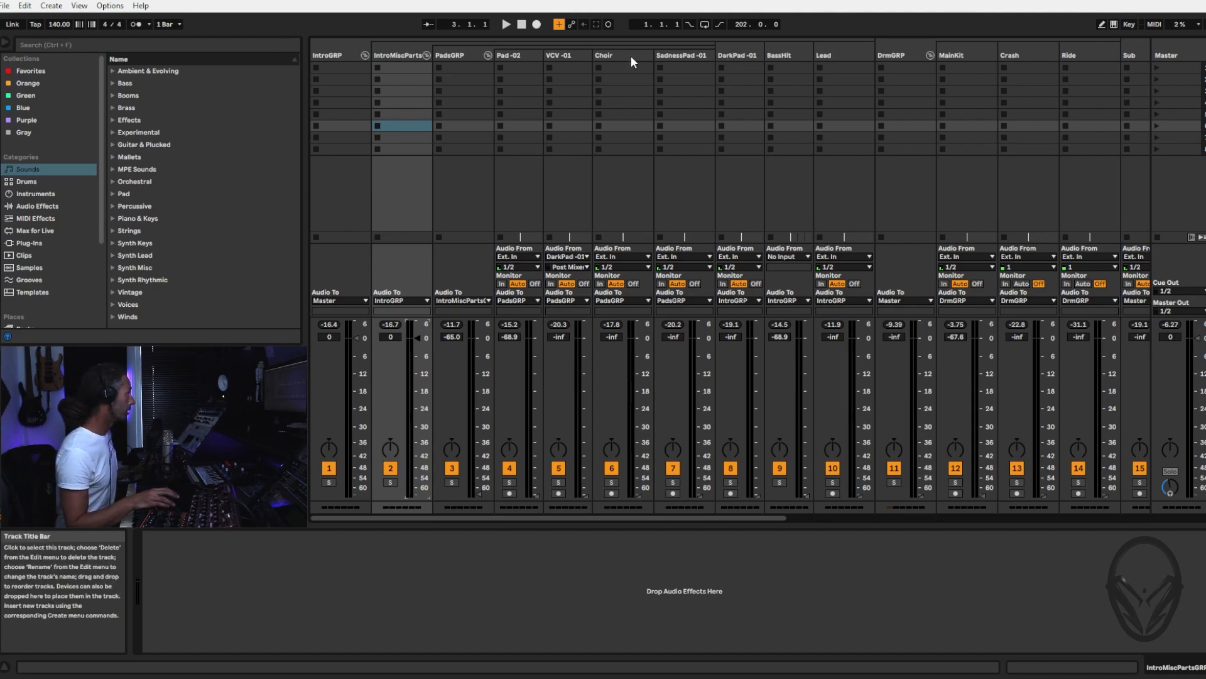
click(463, 57)
double_click(480, 492)
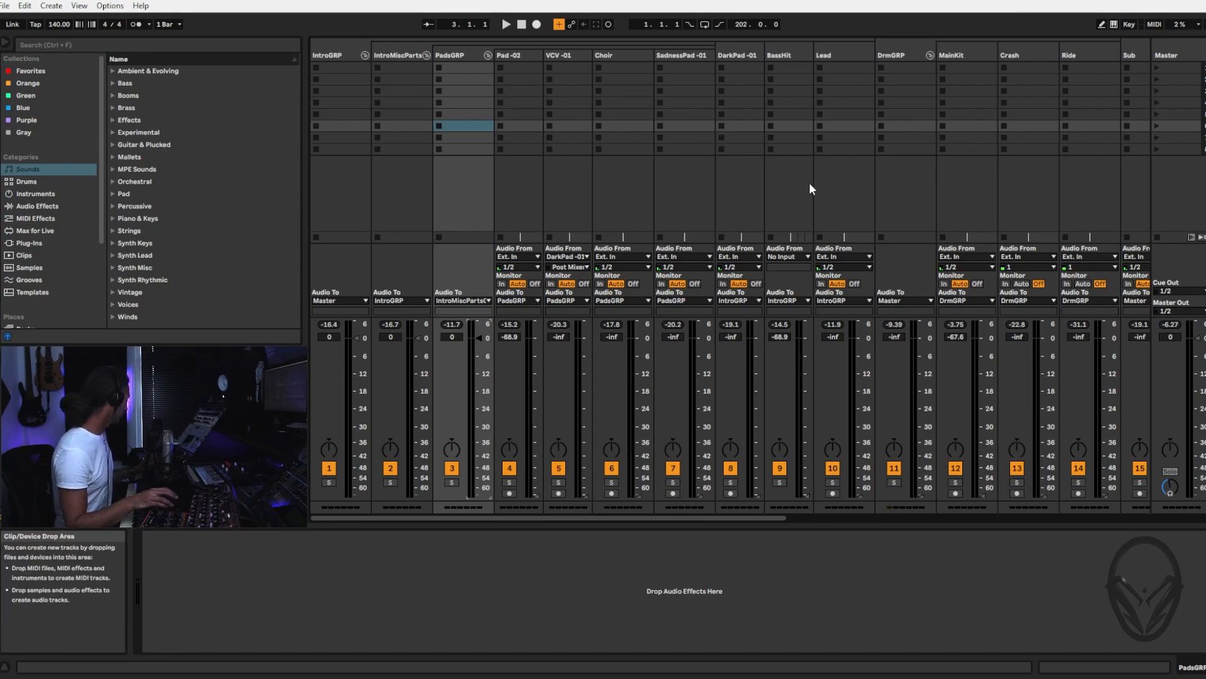
Loop the arrangement over the Pad -02 clips from bar 19 to bar 35, a 16-bar section
key(Tab)
click(345, 200)
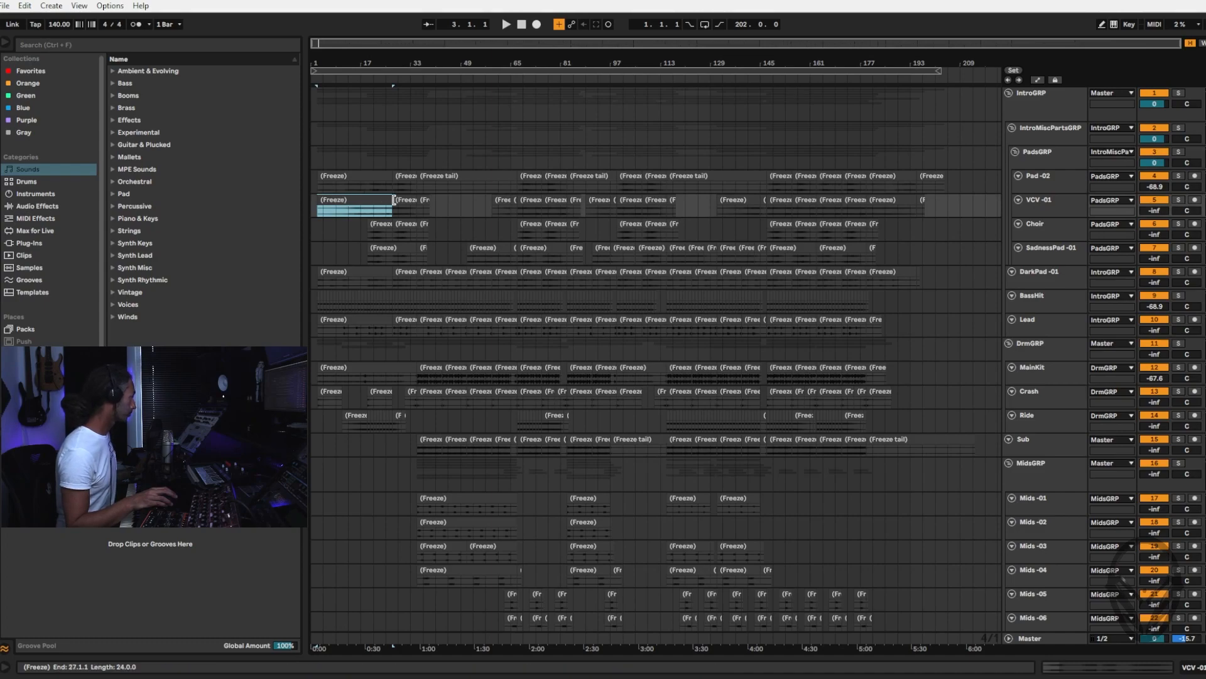
drag(408, 65, 598, 153)
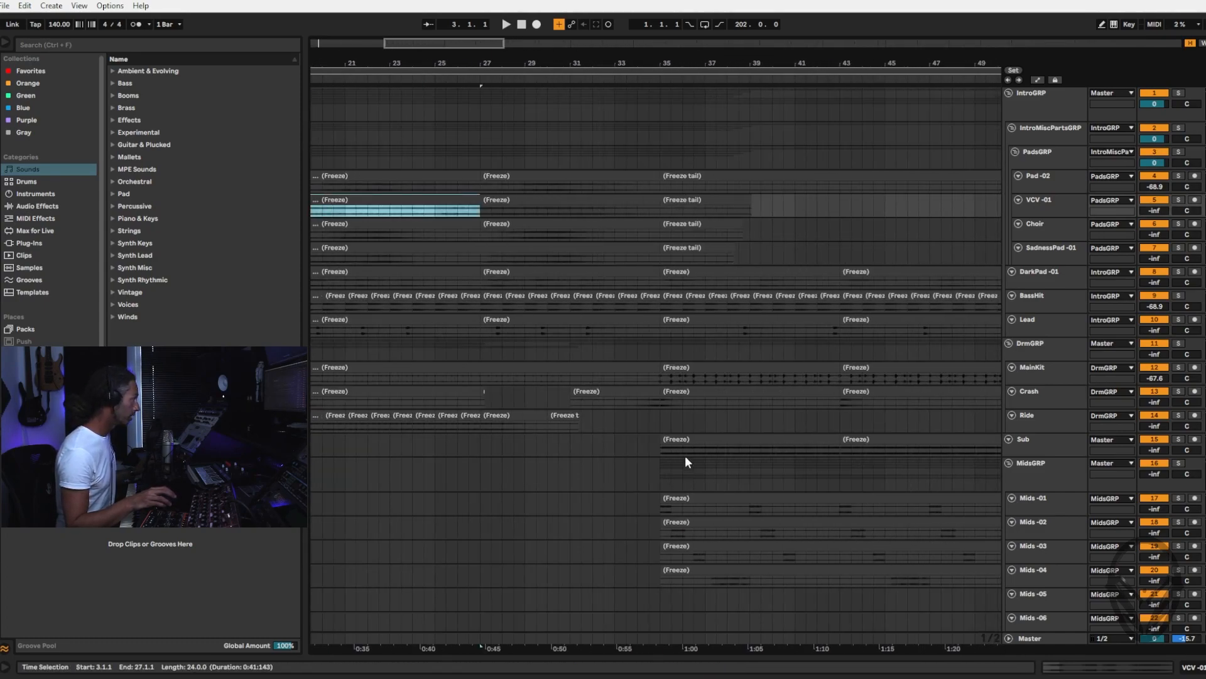
drag(487, 57, 679, 56)
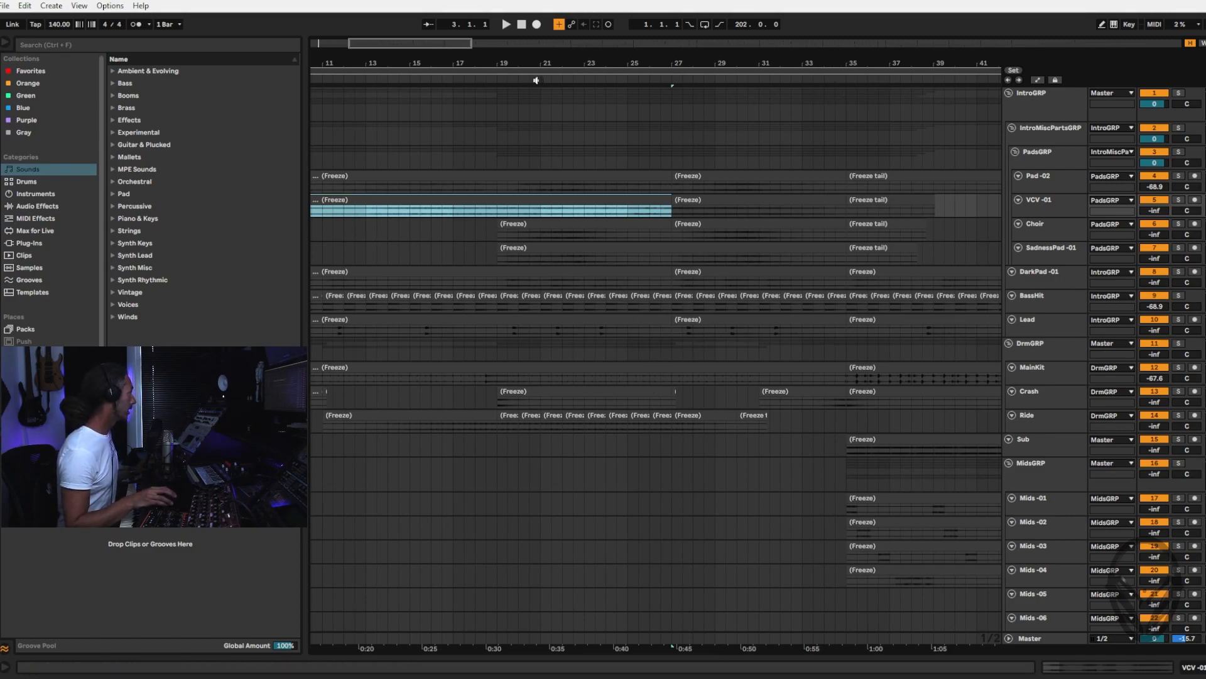
click(831, 178)
drag(571, 64, 572, 44)
shift+click(347, 173)
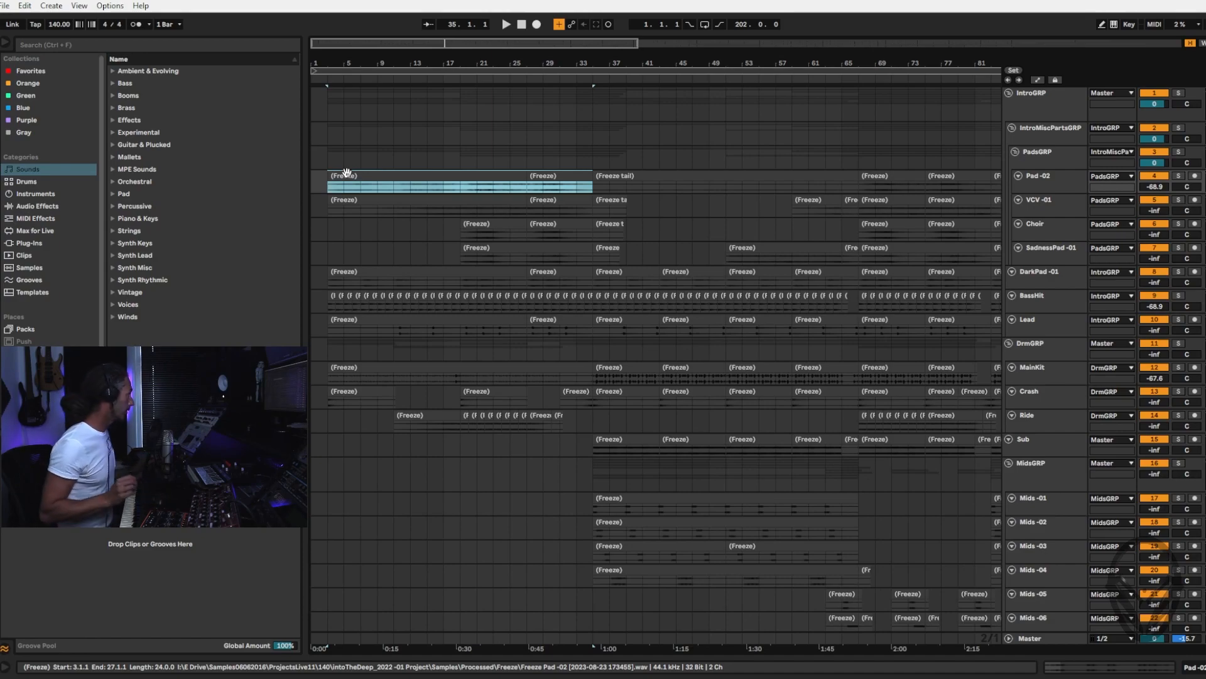
key(ctrl+l)
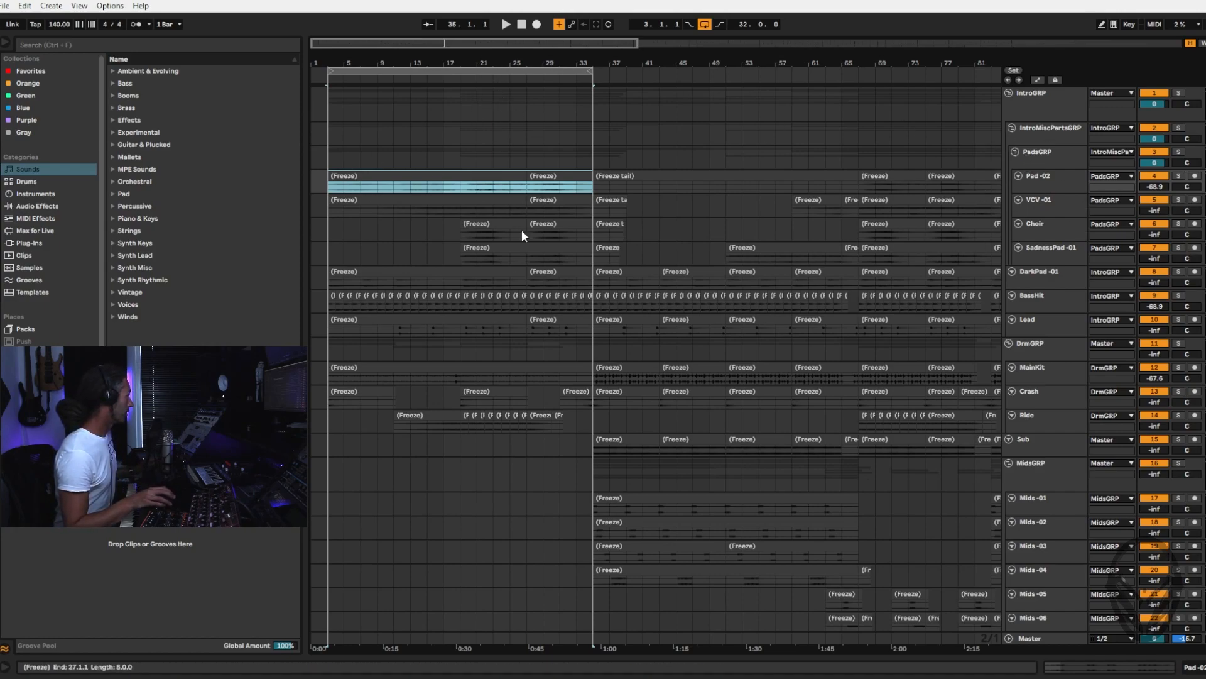
drag(330, 71, 461, 62)
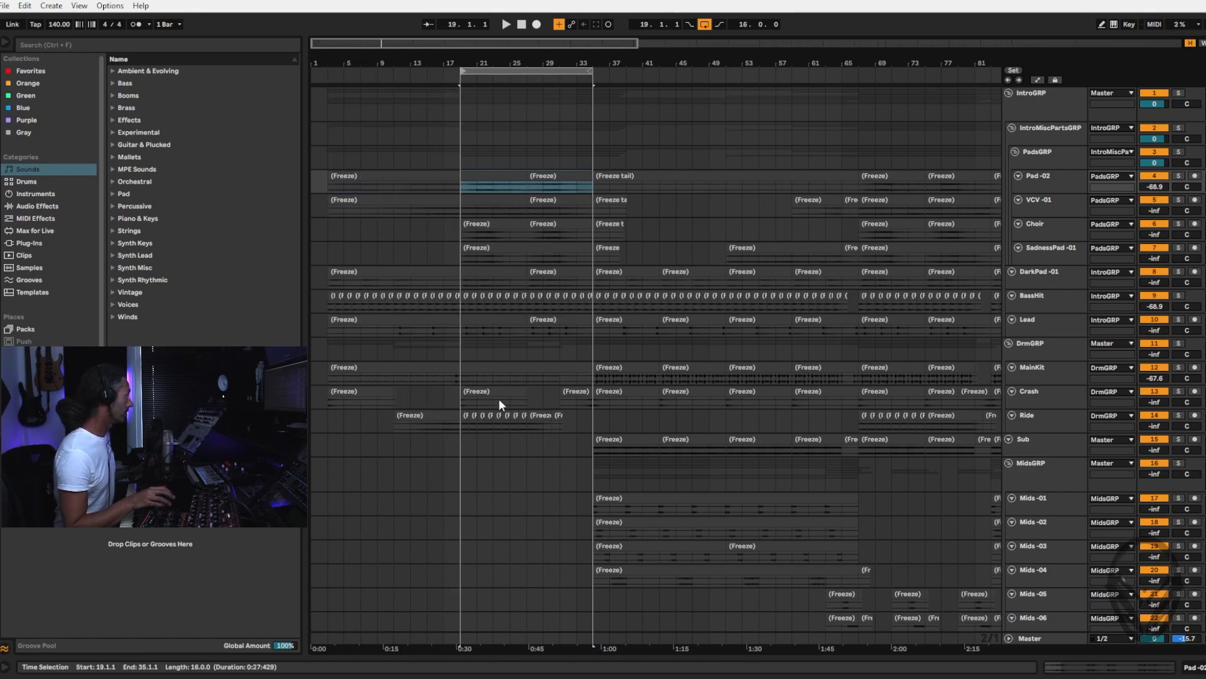
Play the looped section and raise the Pad -02 track volume in the mixer to about -6 dB
key(Tab)
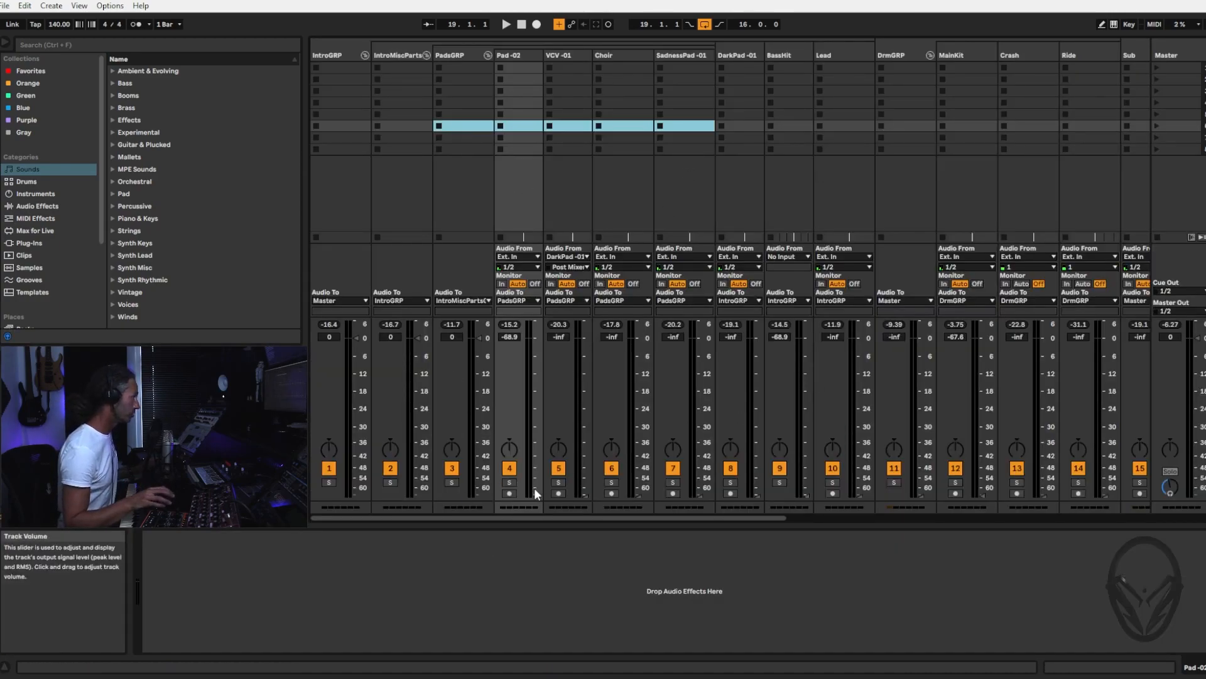
key(space)
drag(536, 497, 536, 372)
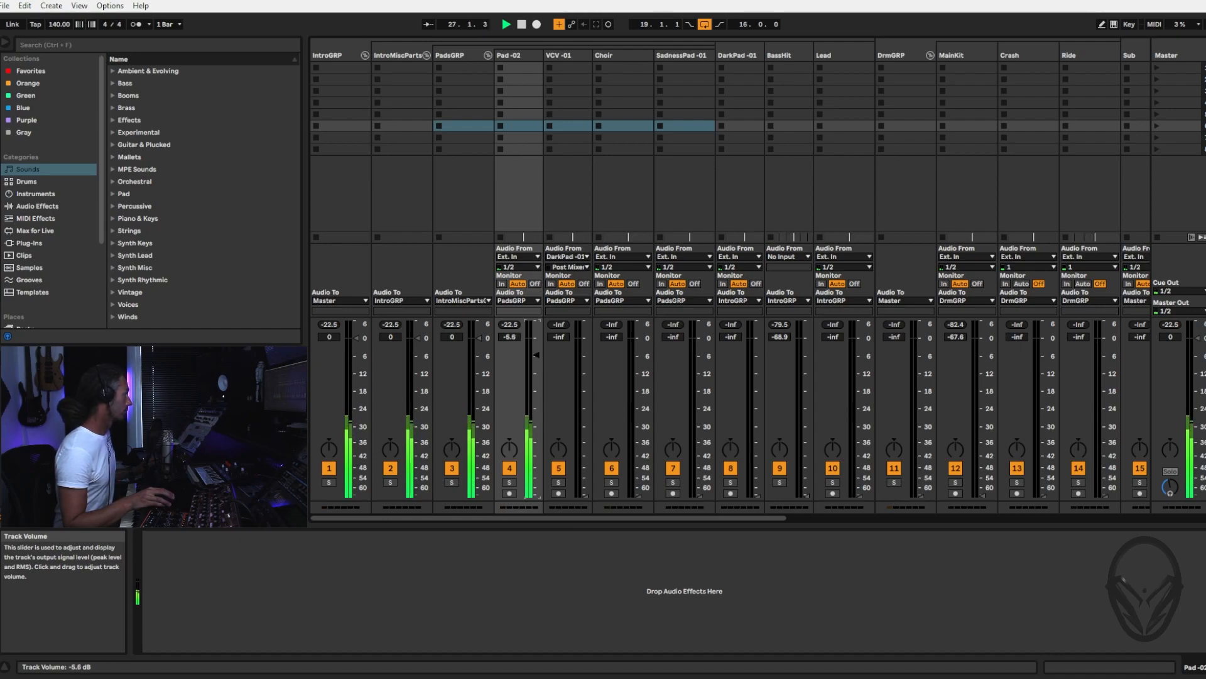
Balance VCV -01 at about -8 dB against Pad -02 at about -10.7 dB, briefly muting Pad -02 to compare
drag(586, 490, 586, 484)
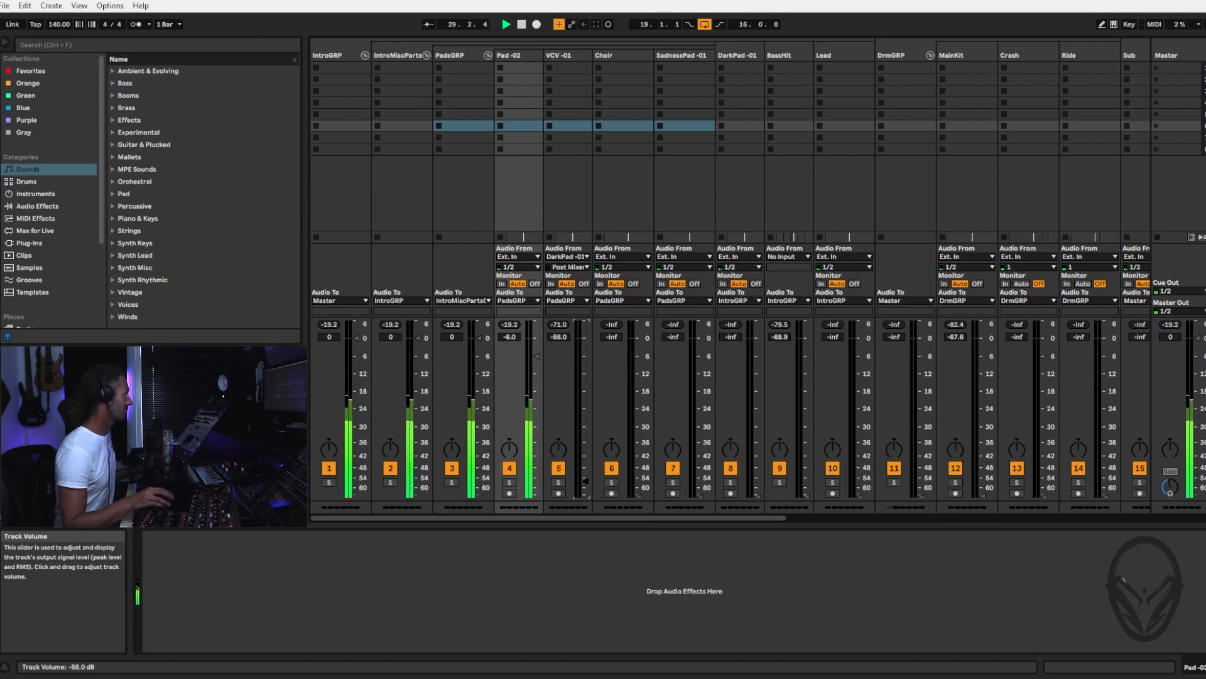
drag(587, 454, 586, 428)
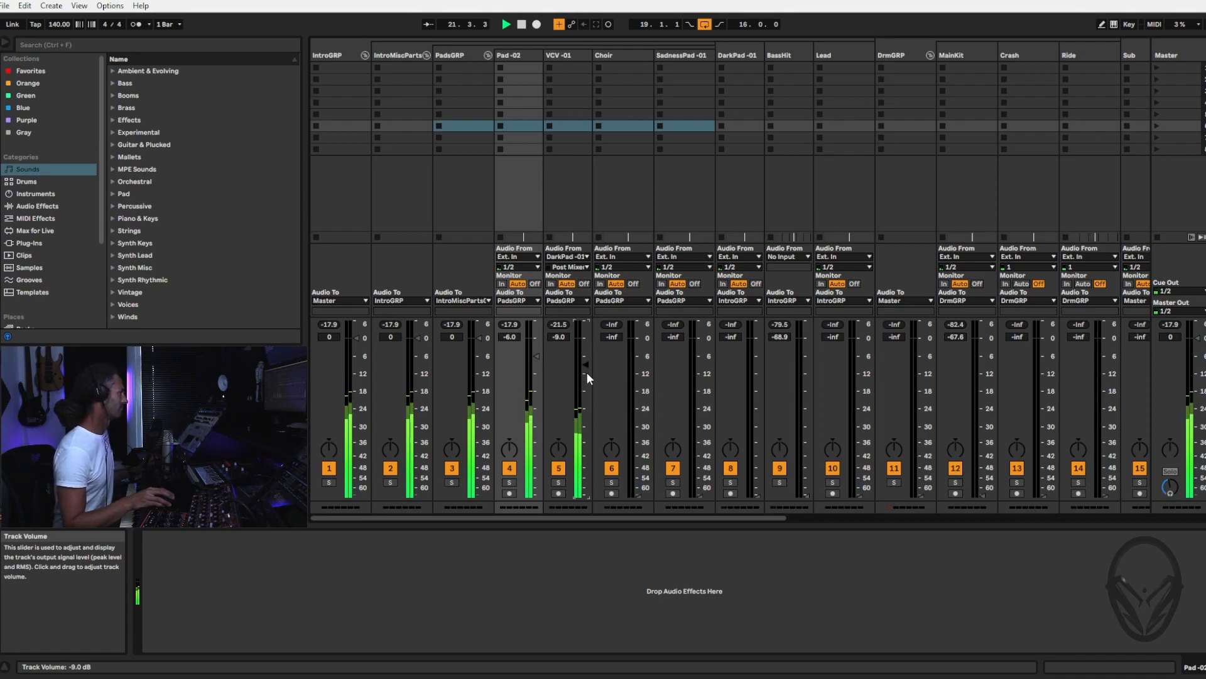
click(517, 473)
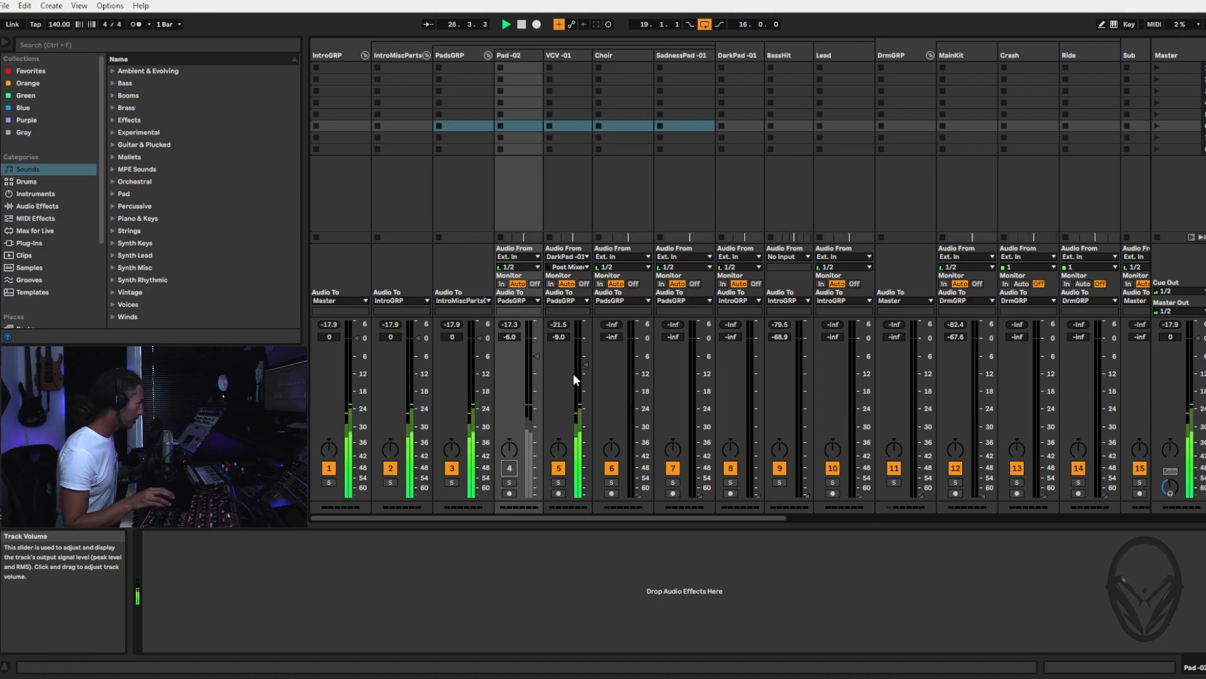
click(509, 467)
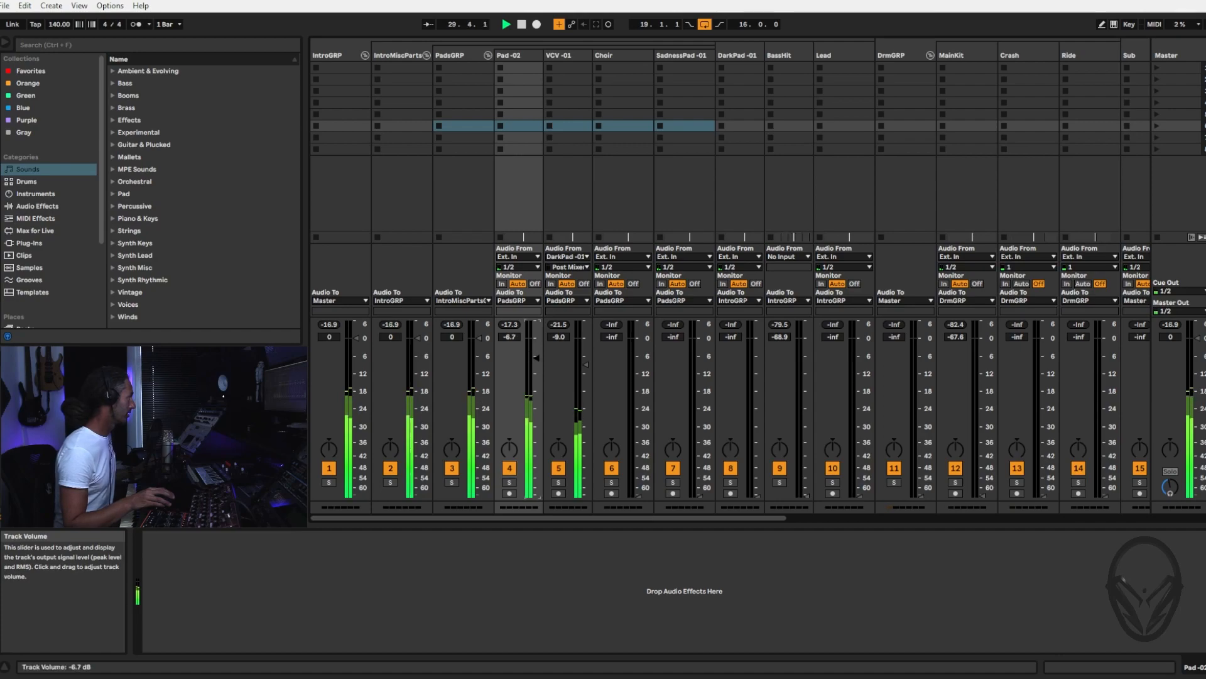
drag(536, 366, 536, 369)
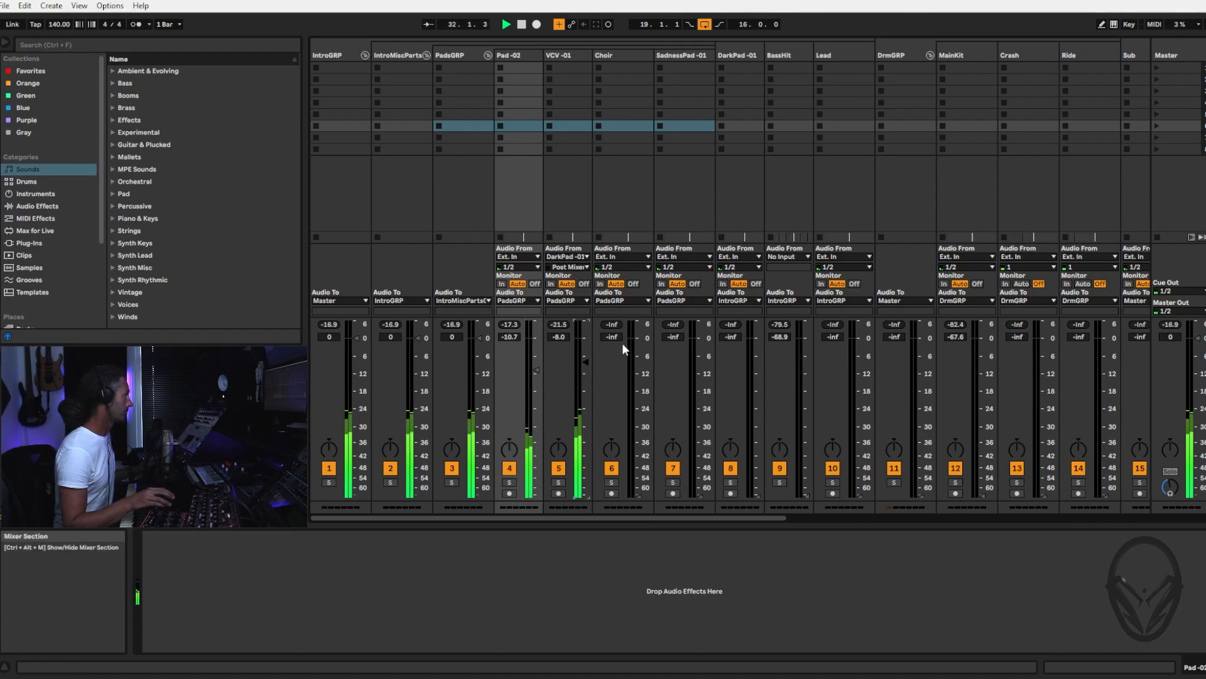
Bring the Choir track volume up to about -17 dB, muting and unmuting it to judge its contribution
drag(636, 496, 638, 385)
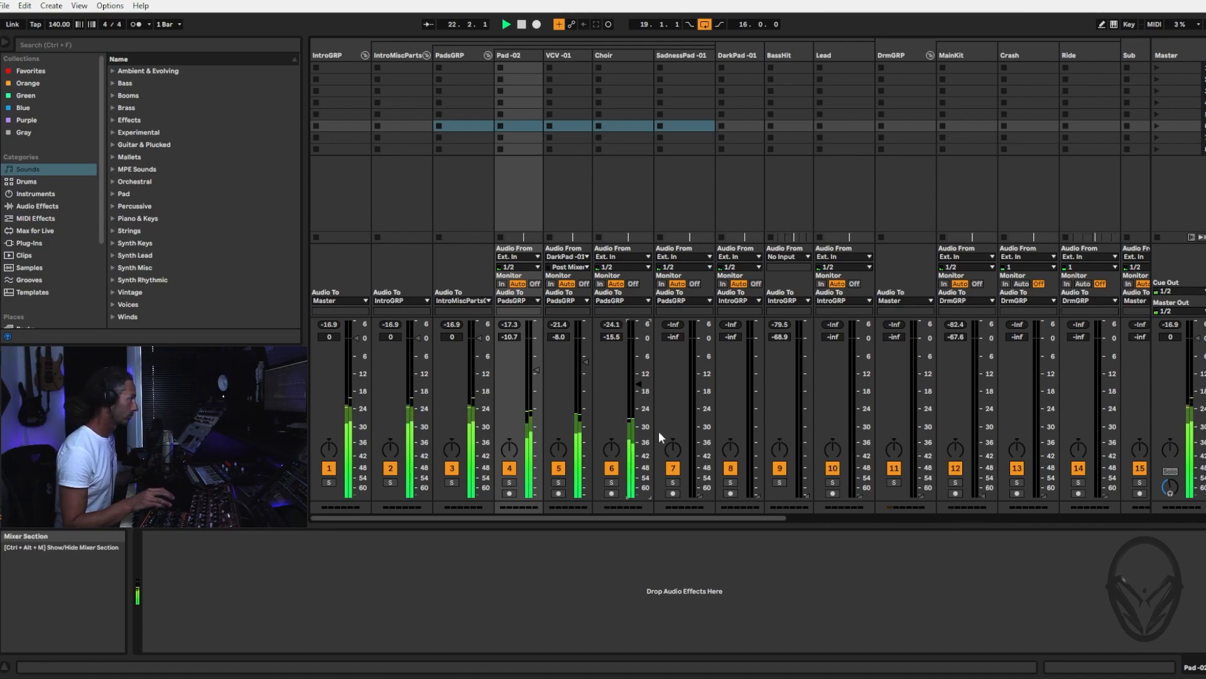
click(610, 468)
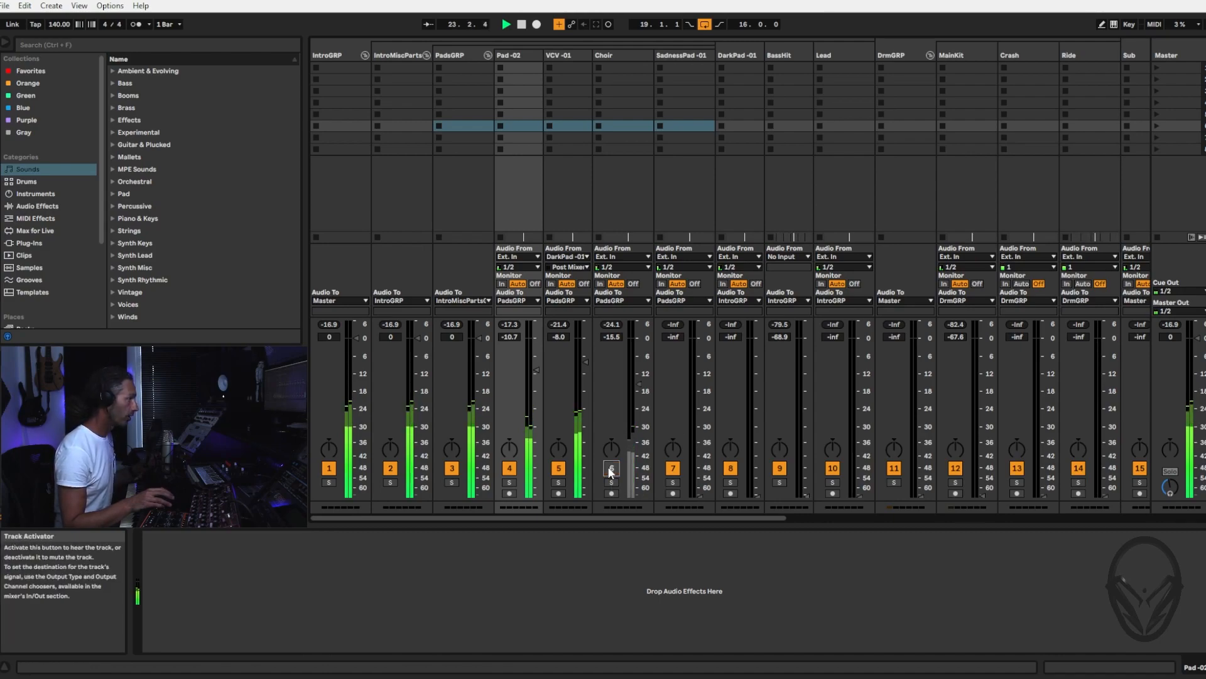
click(610, 468)
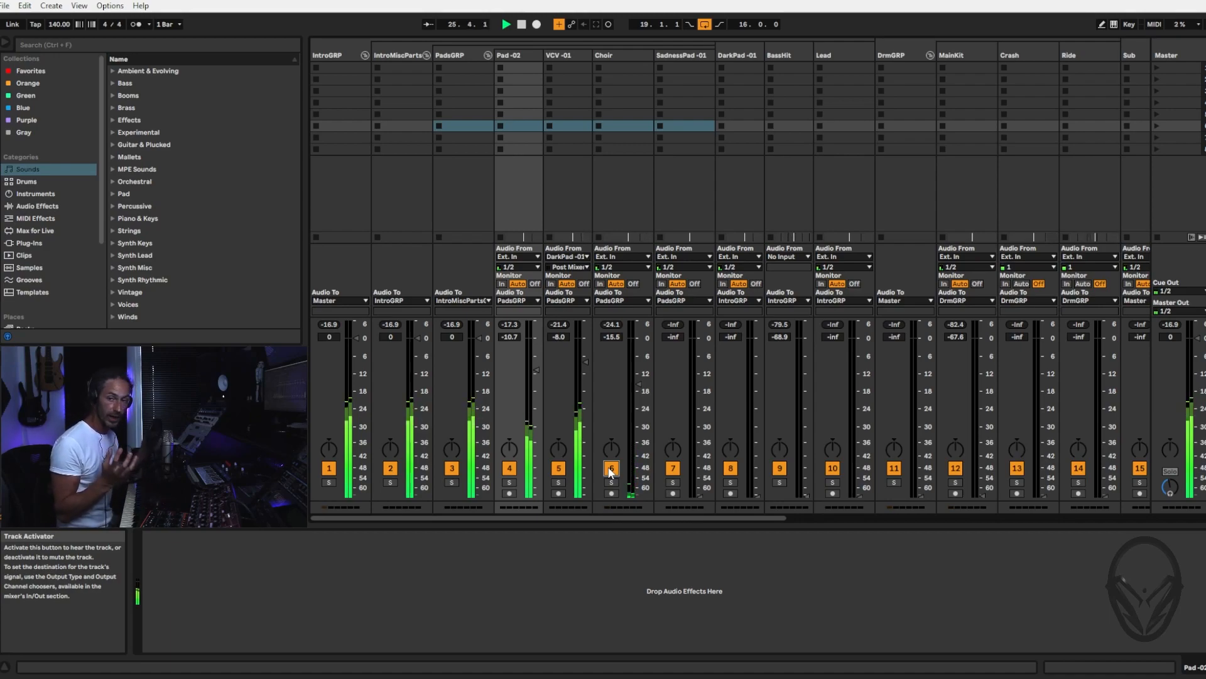
drag(638, 383, 639, 491)
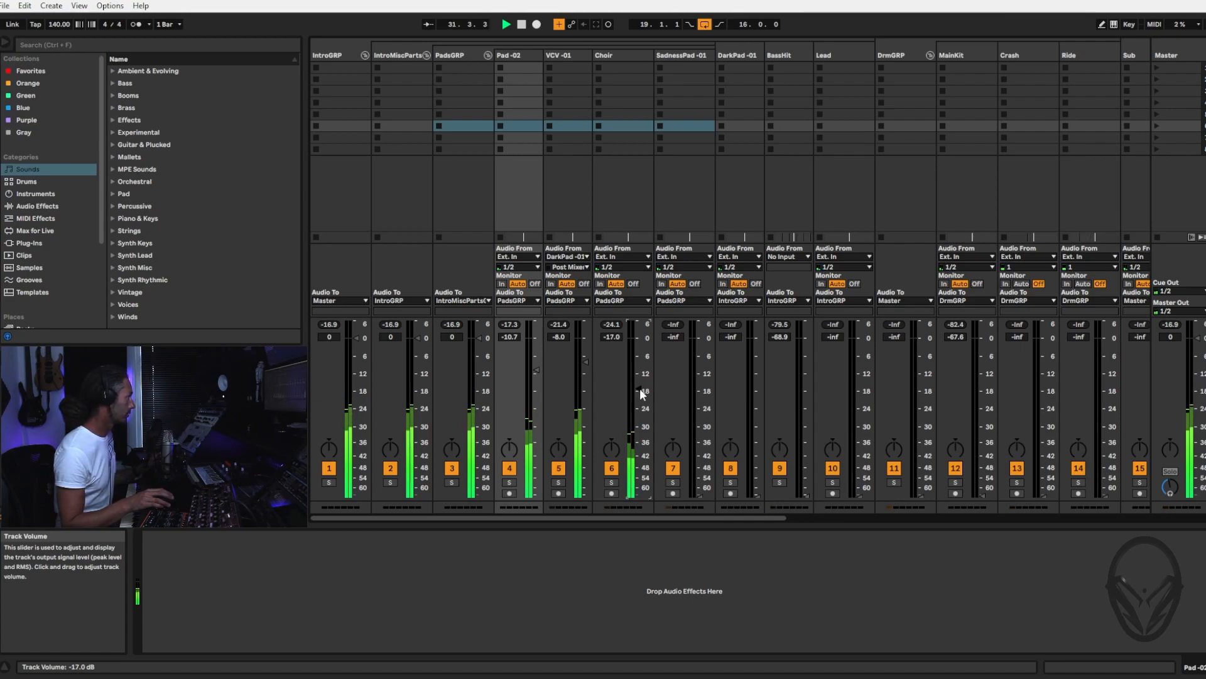
Raise the SadnessPad -01 track volume to about -31.2 dB
click(677, 59)
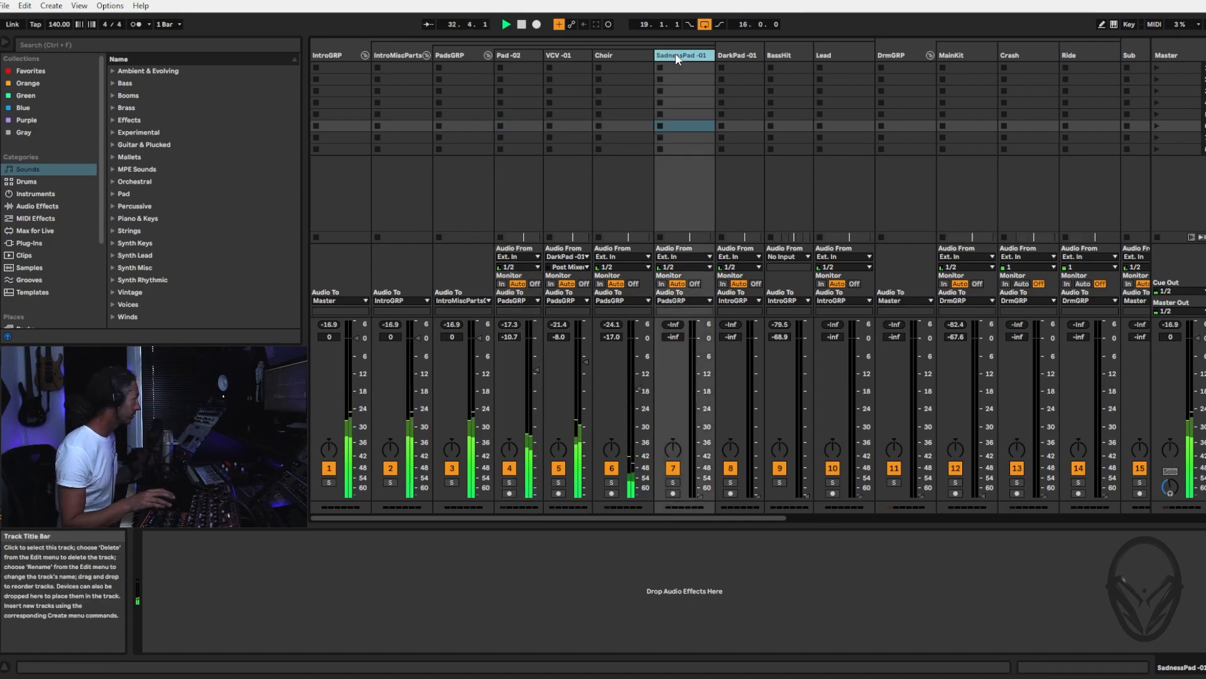
drag(700, 493, 700, 429)
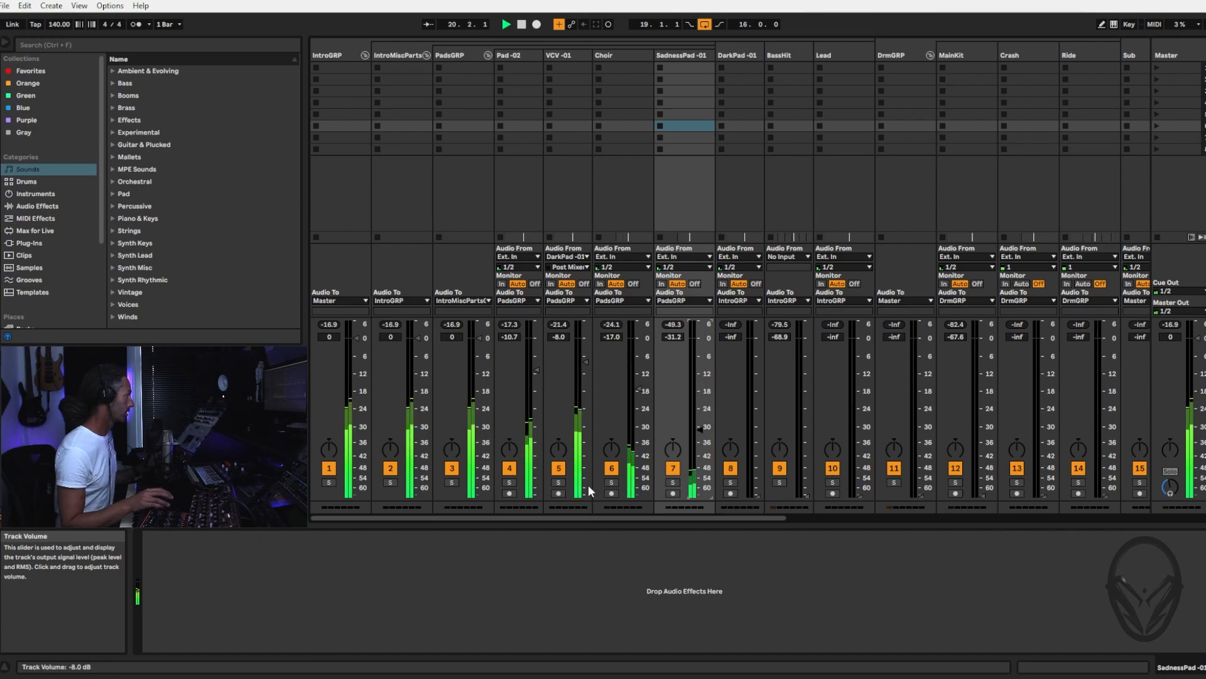
Solo the Choir track and locate it in the arrangement
click(612, 483)
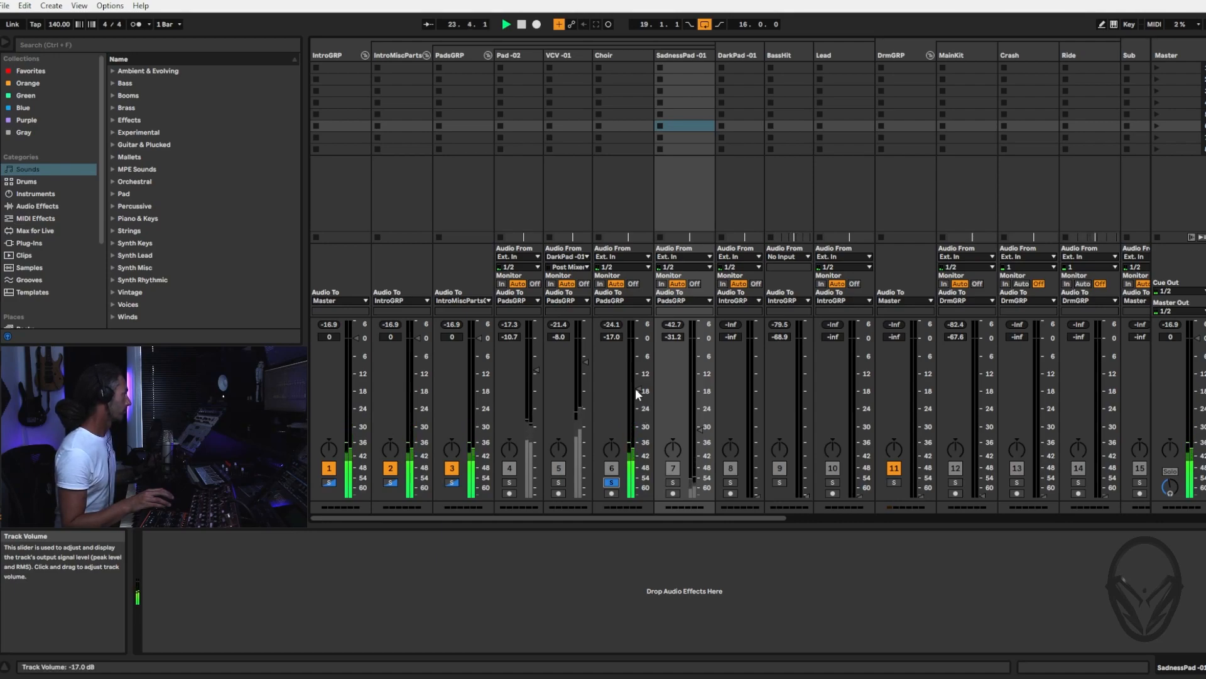
key(Tab)
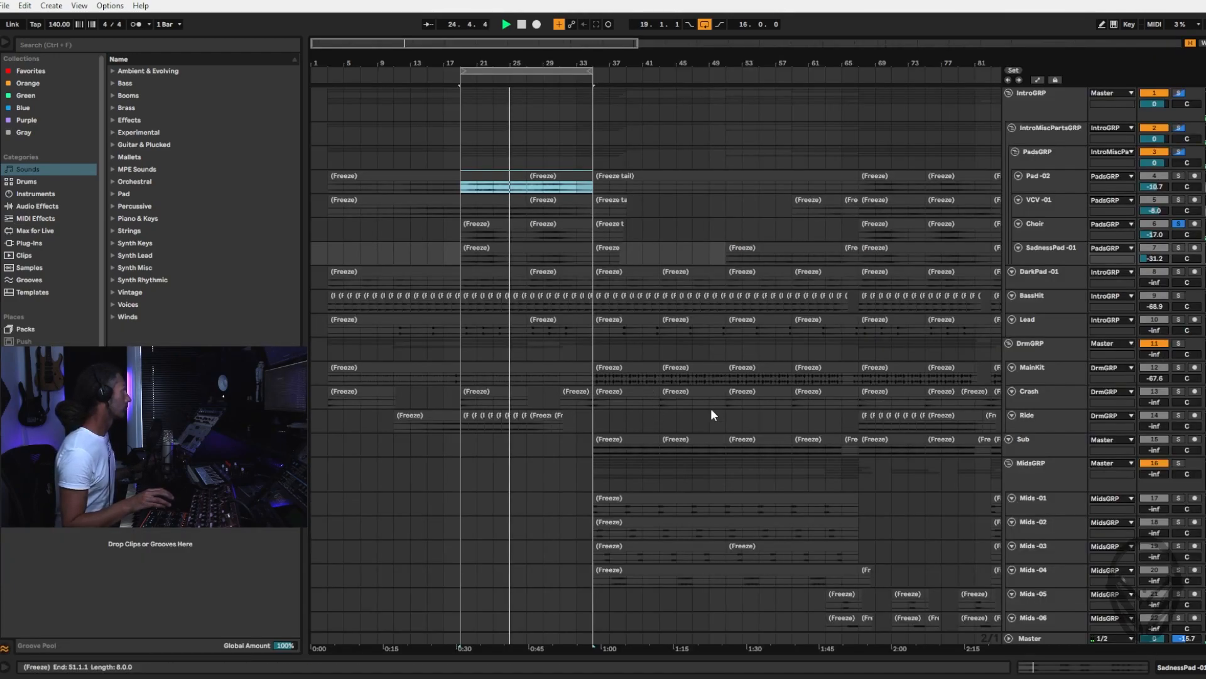
click(1020, 230)
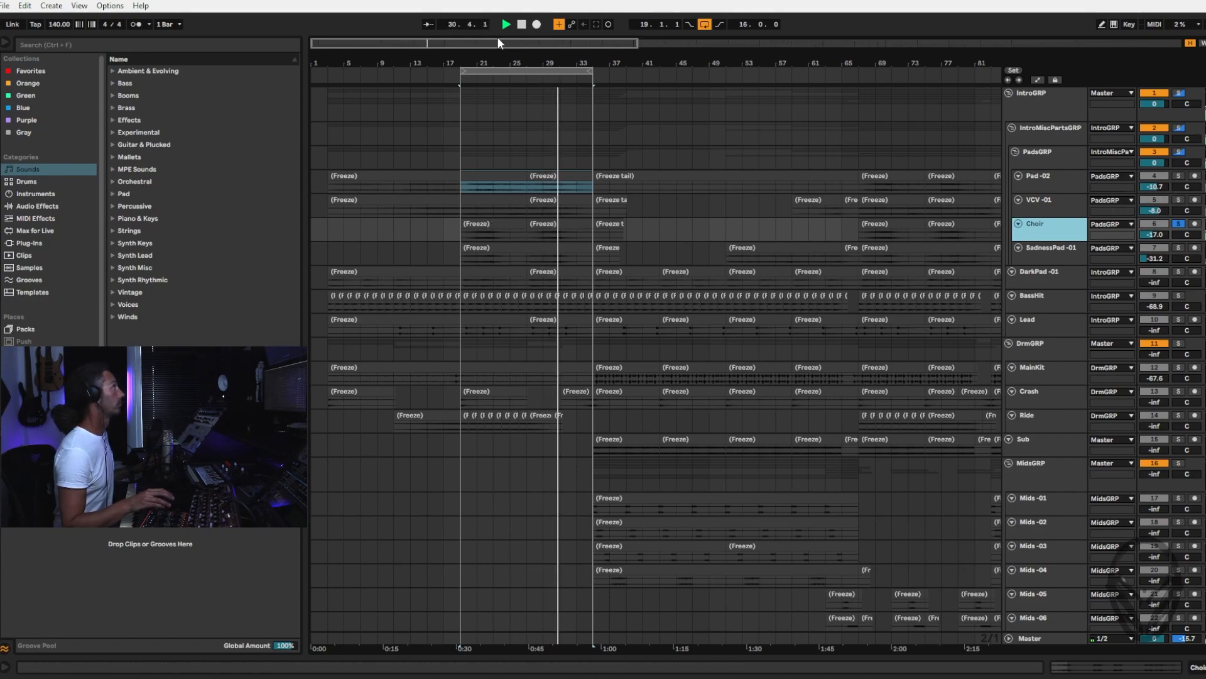
Extend the loop start back to bar 3 and audition VCV -01 soloed, adding Pad -02 to the solo
drag(461, 74, 328, 74)
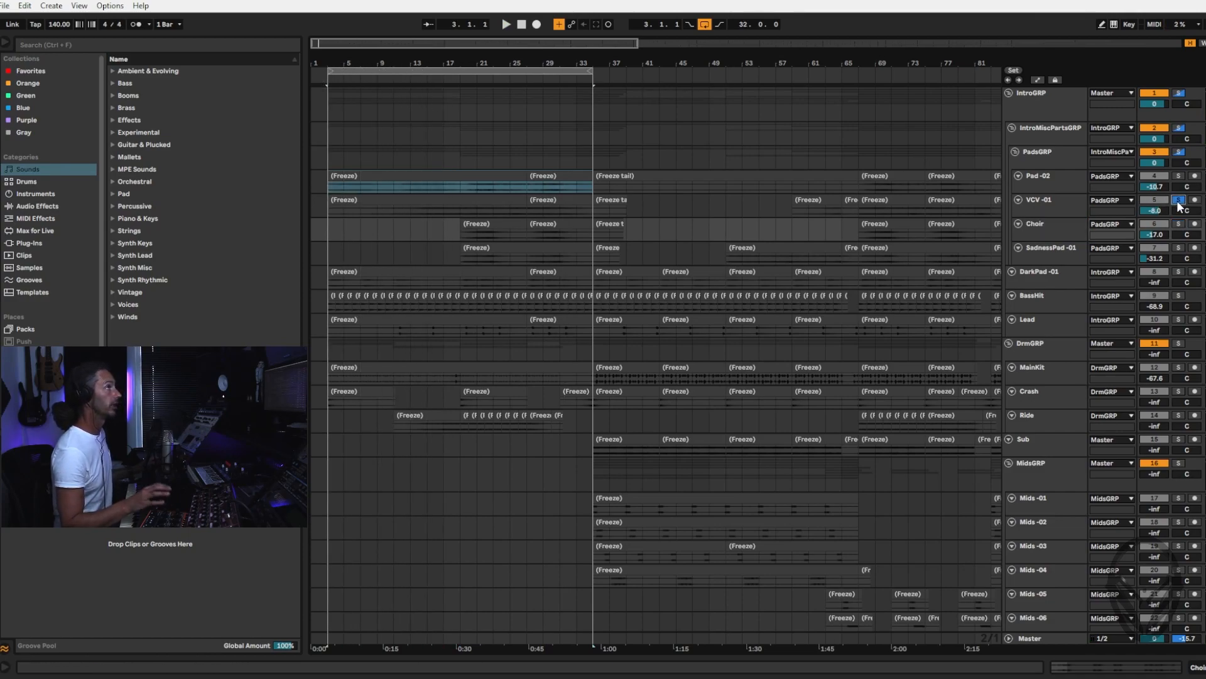
key(space)
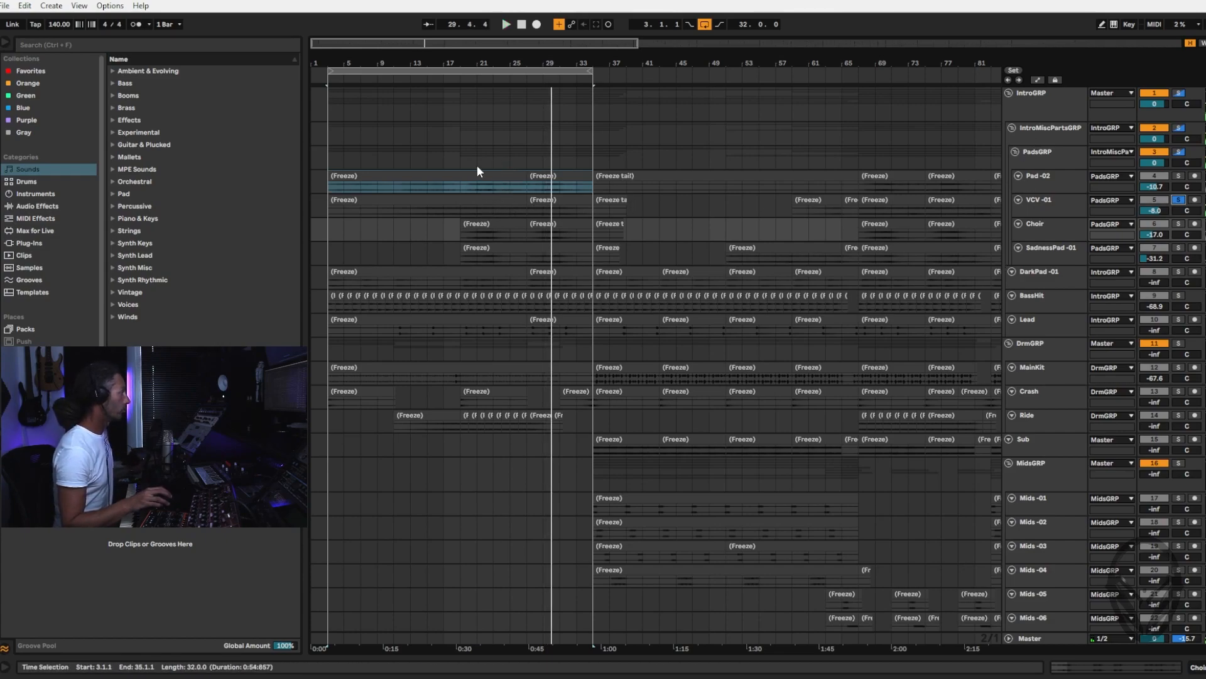
ctrl+click(1179, 176)
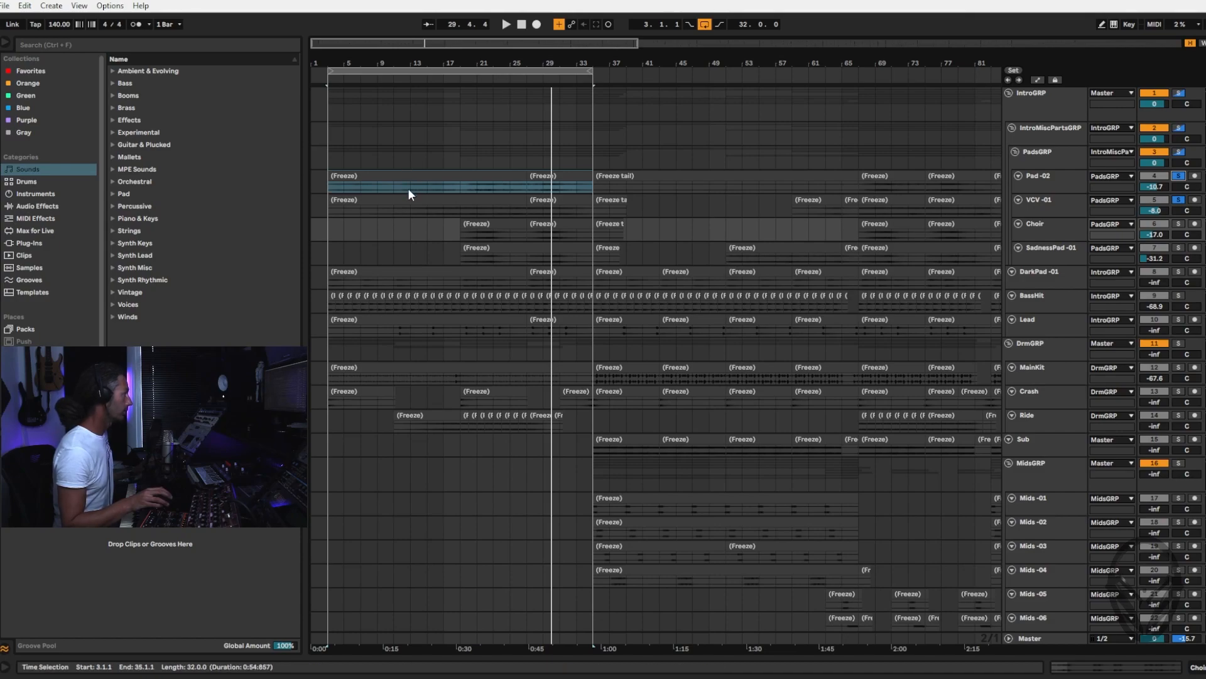
key(space)
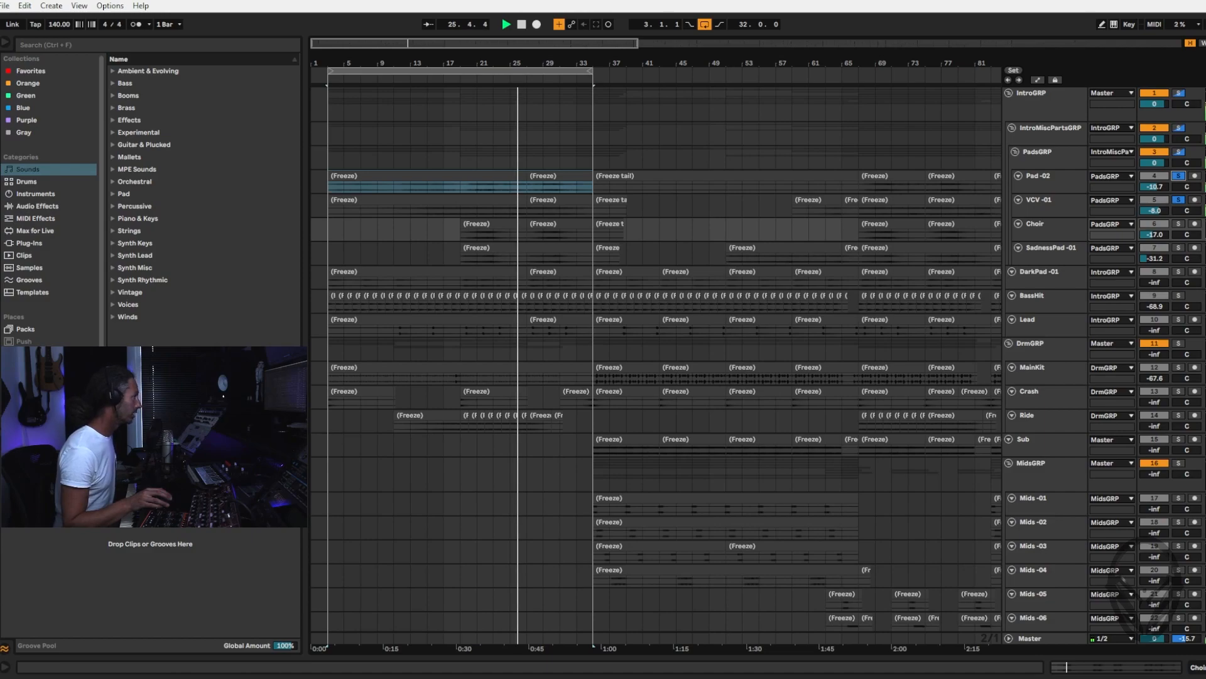
Add the Choir to the soloed tracks and shorten the loop to the 16 bars starting at bar 19
click(1179, 224)
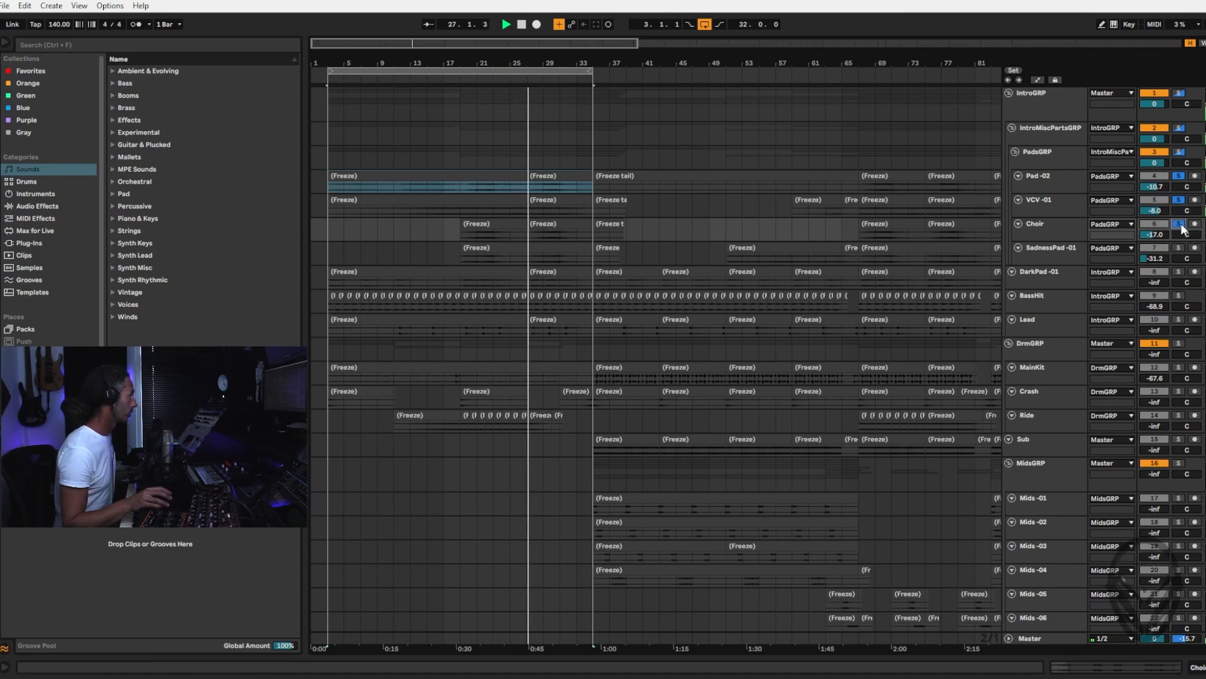
drag(329, 71, 459, 76)
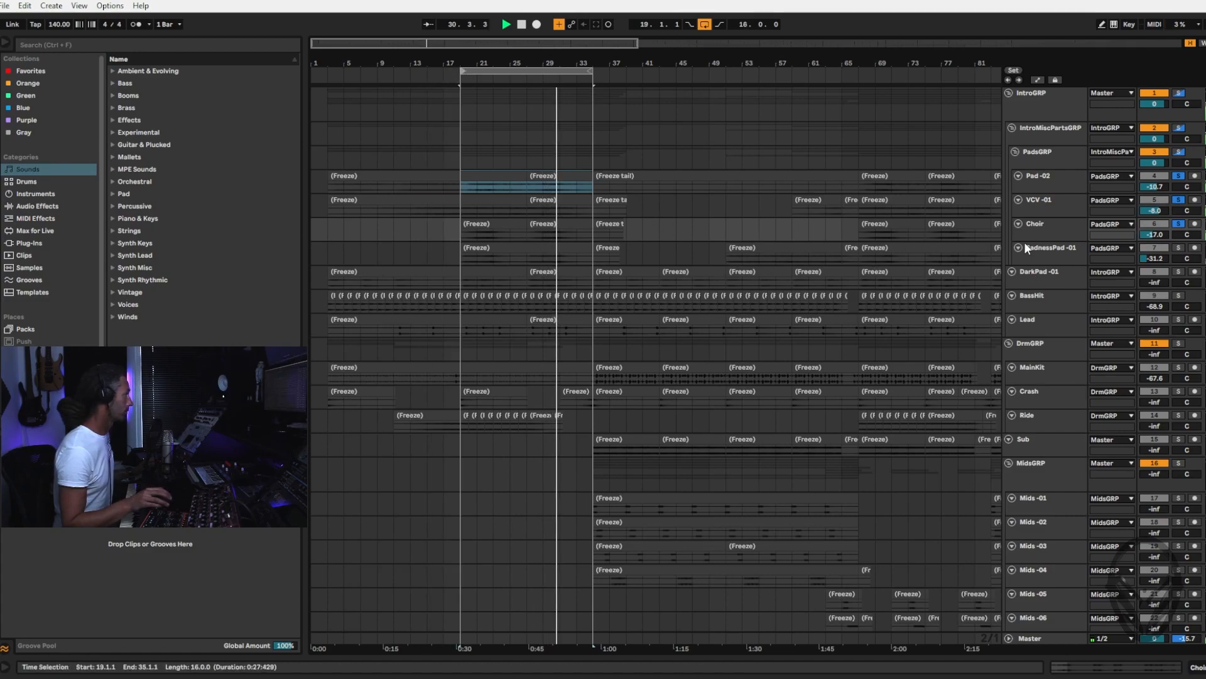
Raise the Choir track volume in the mixer to about -13.6 dB
click(1052, 230)
key(Tab)
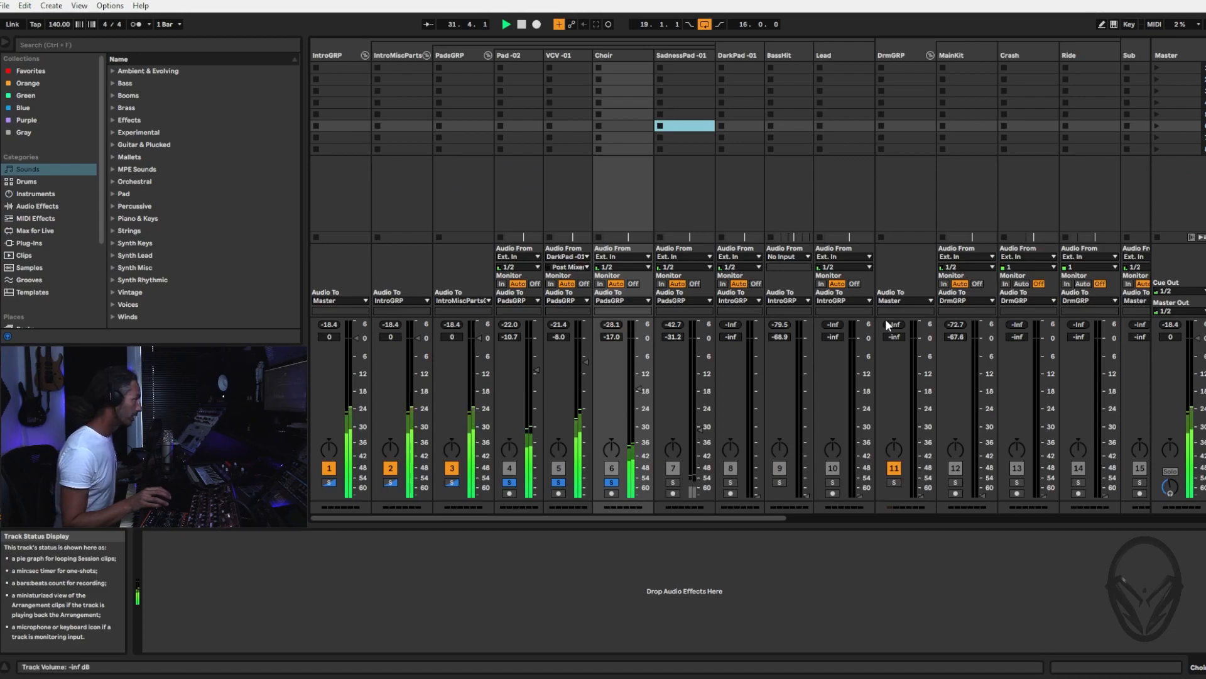
drag(639, 389, 638, 377)
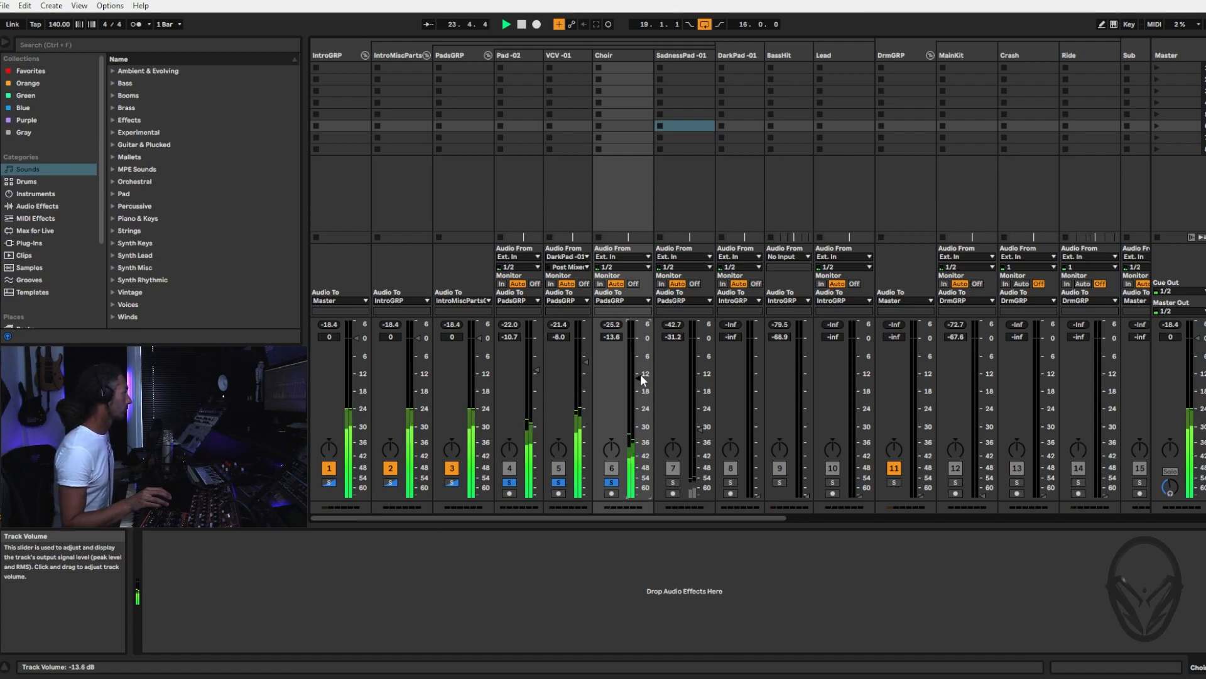
Add SadnessPad -01 to the soloed tracks and raise its volume to about -9.8 dB
click(690, 58)
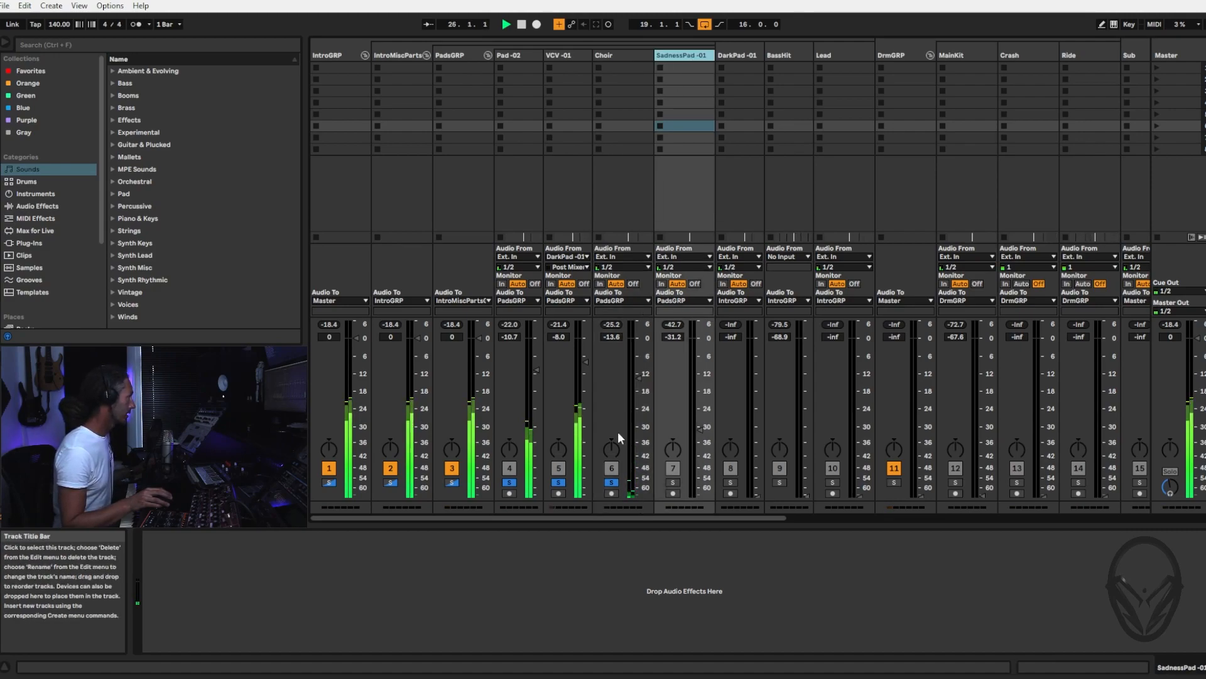
click(673, 482)
drag(699, 430, 699, 405)
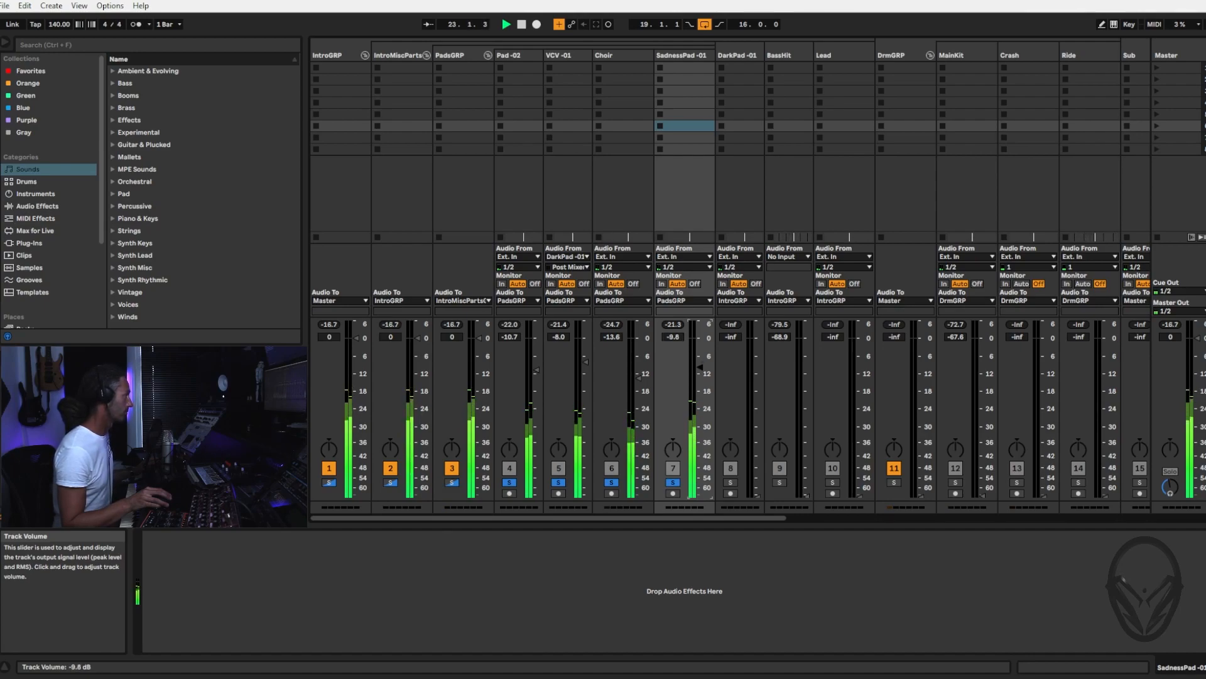
Clear the track solos and briefly audition SadnessPad -01 alone against the full pad mix
click(673, 482)
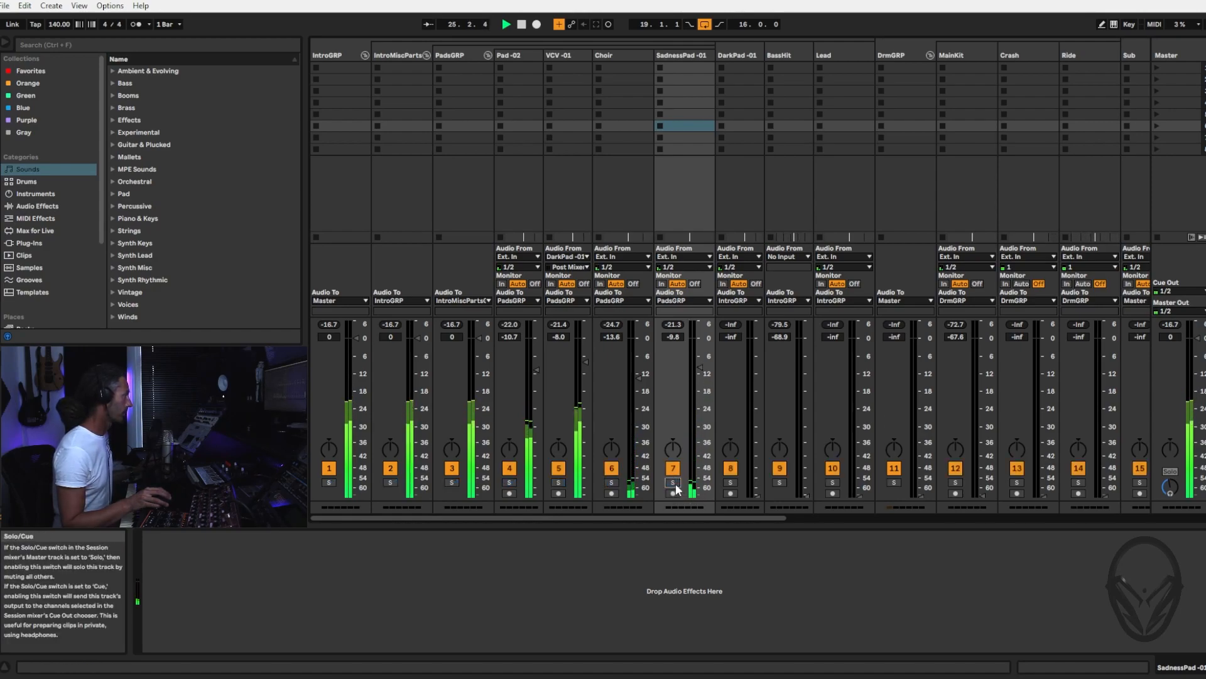
click(674, 482)
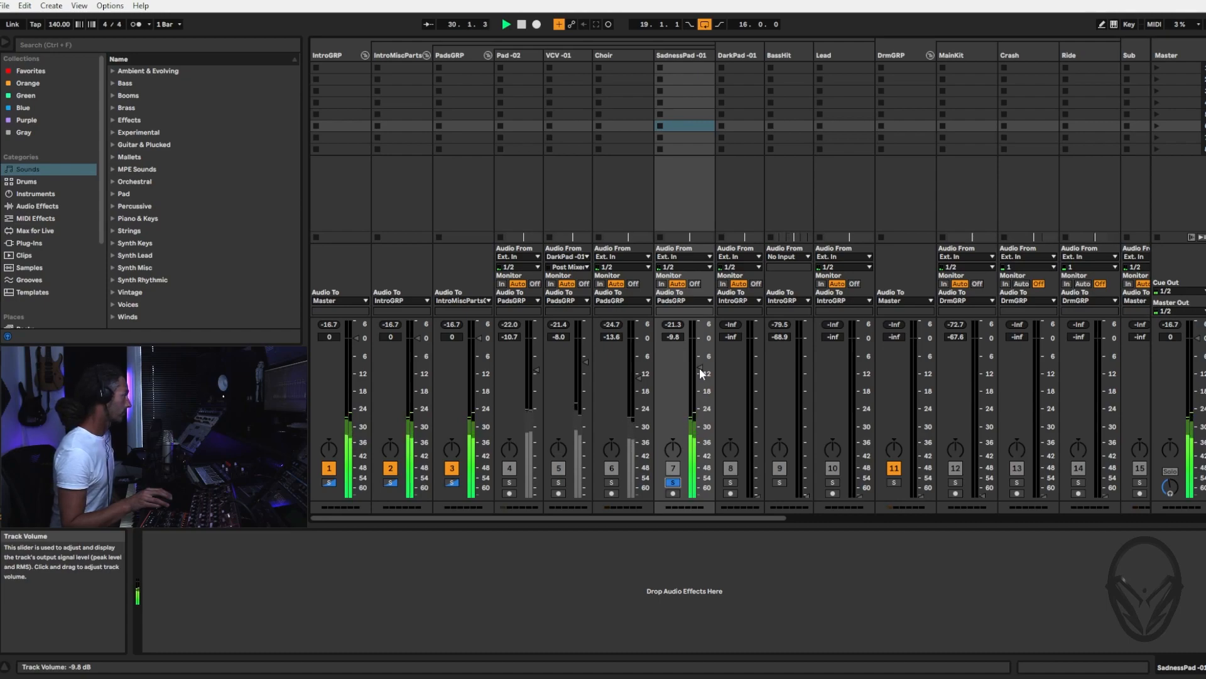
click(672, 482)
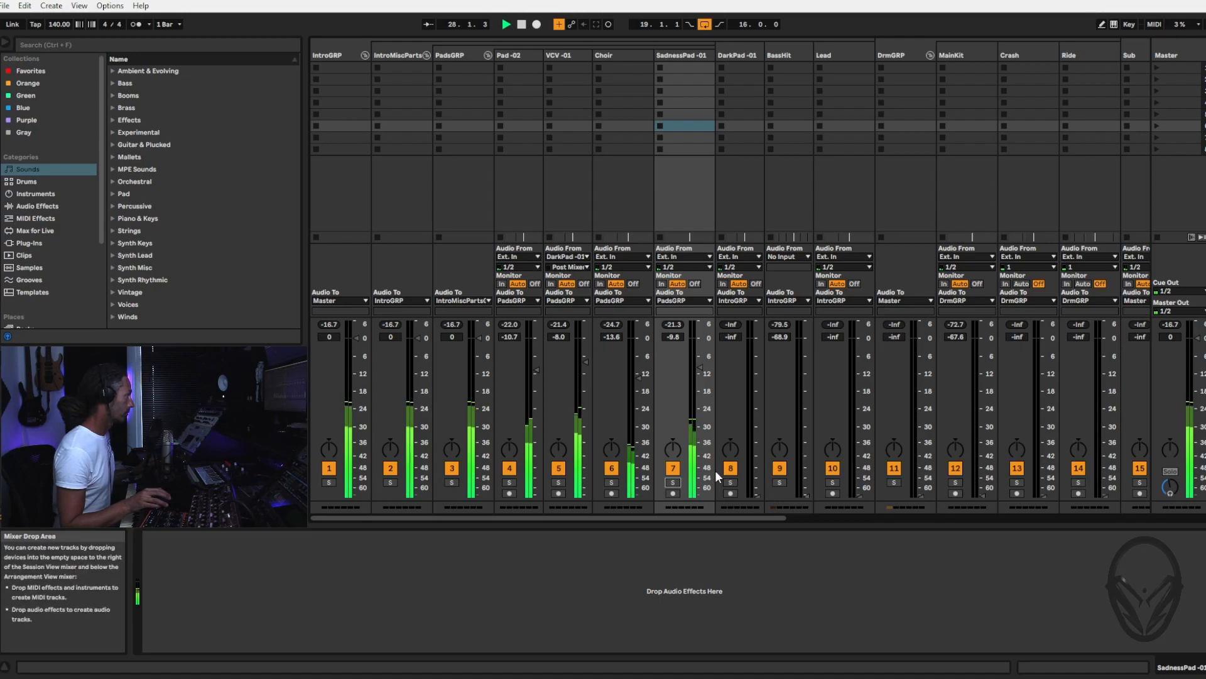
Mute the VCV -01 track, pull its volume down to -inf dB, and unmute it
click(559, 470)
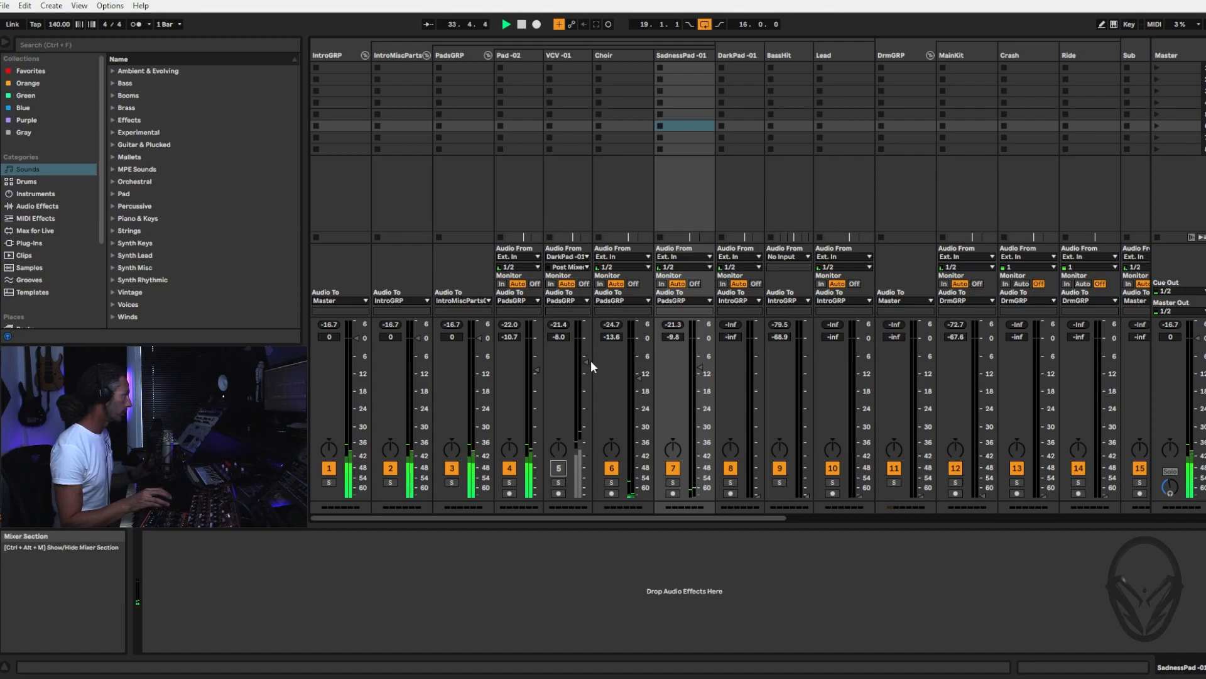
drag(568, 334, 578, 379)
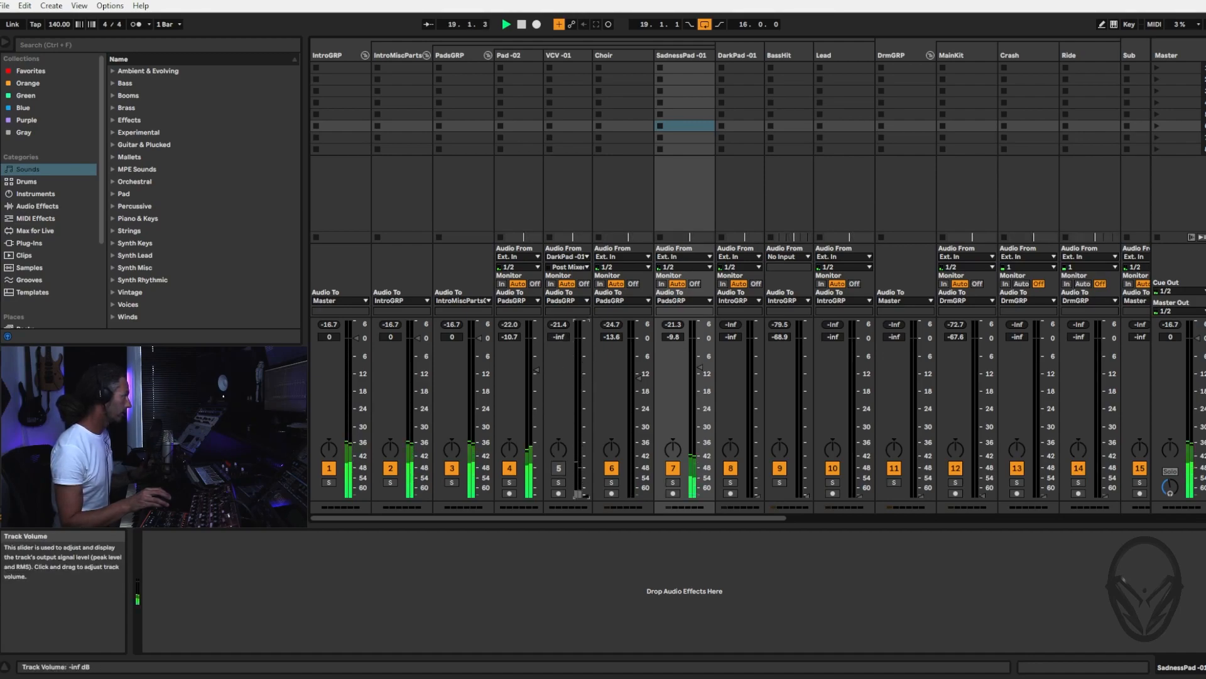
click(558, 469)
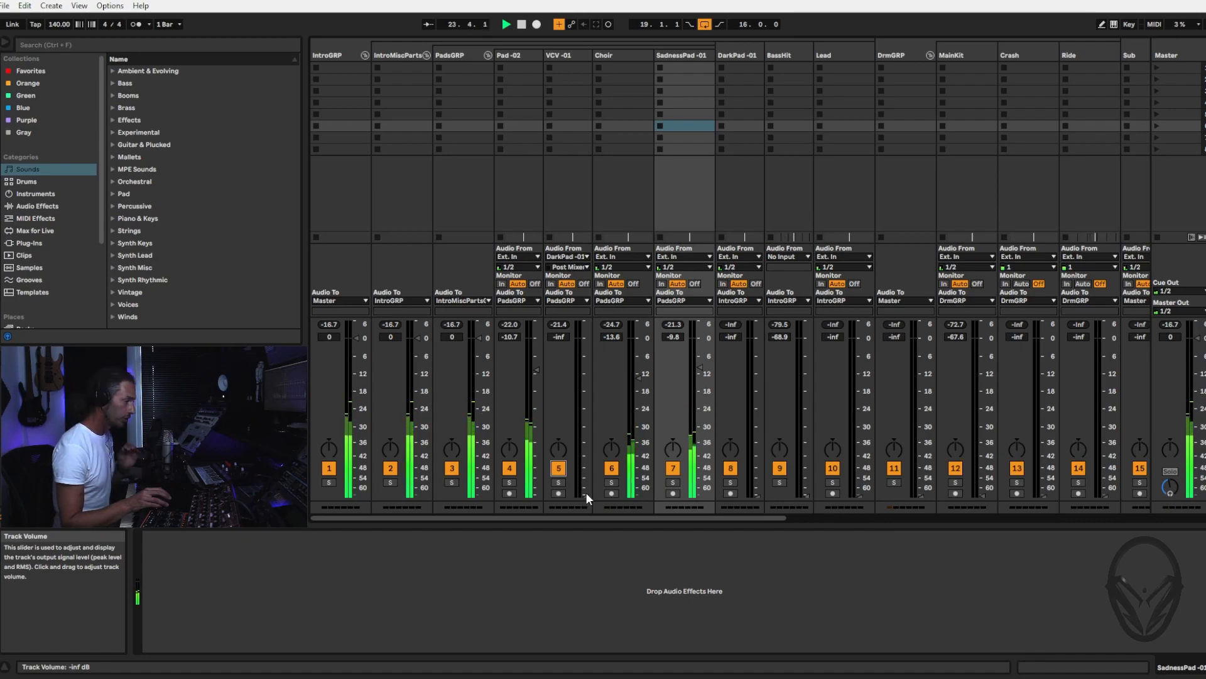
Gradually raise the VCV -01 track volume from silence to about -9.2 dB within the playing mix
drag(584, 495, 584, 481)
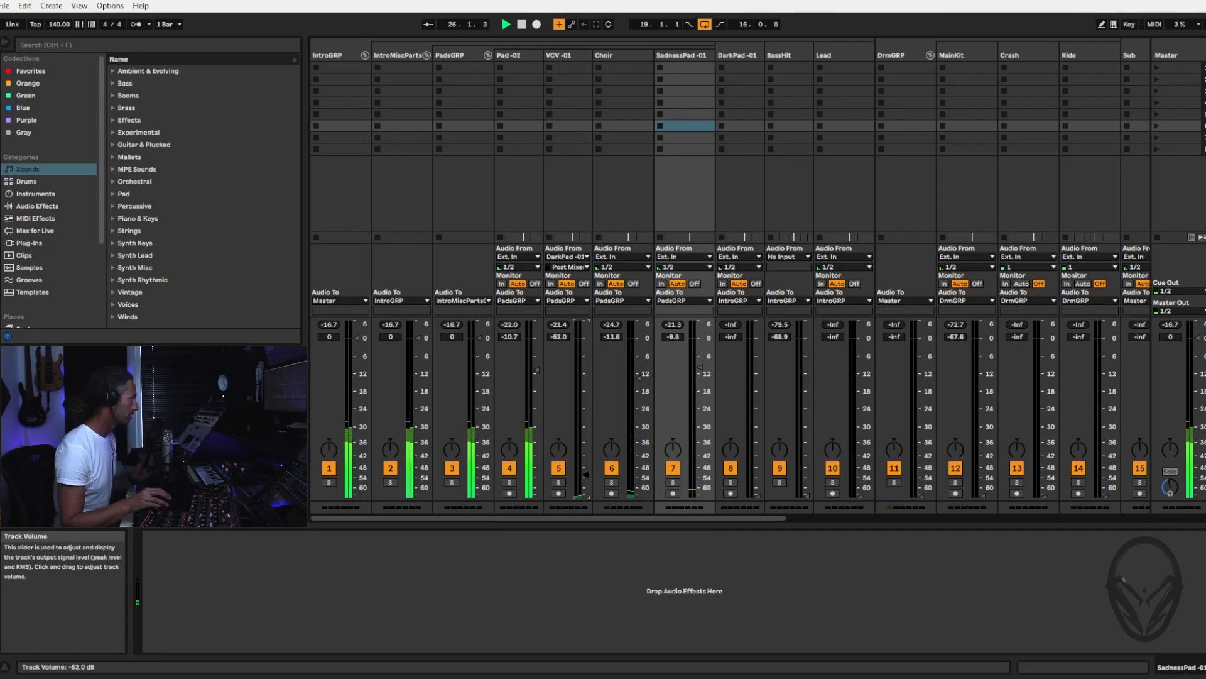
drag(585, 462, 585, 449)
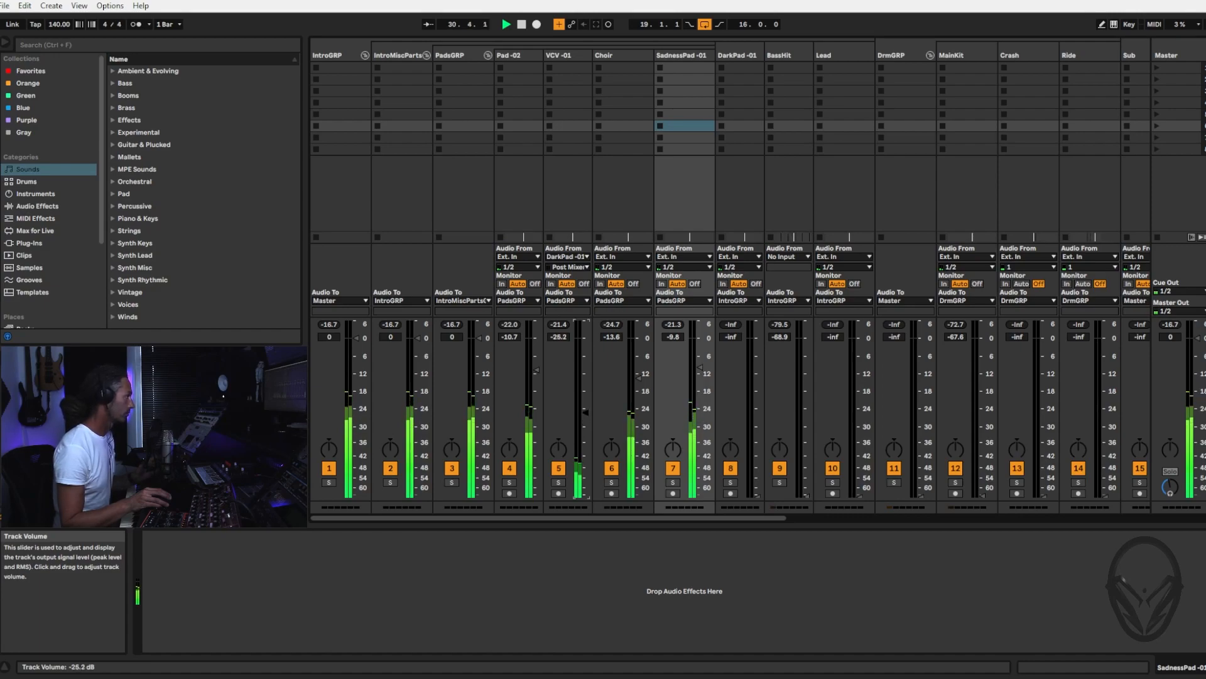
drag(585, 406, 585, 395)
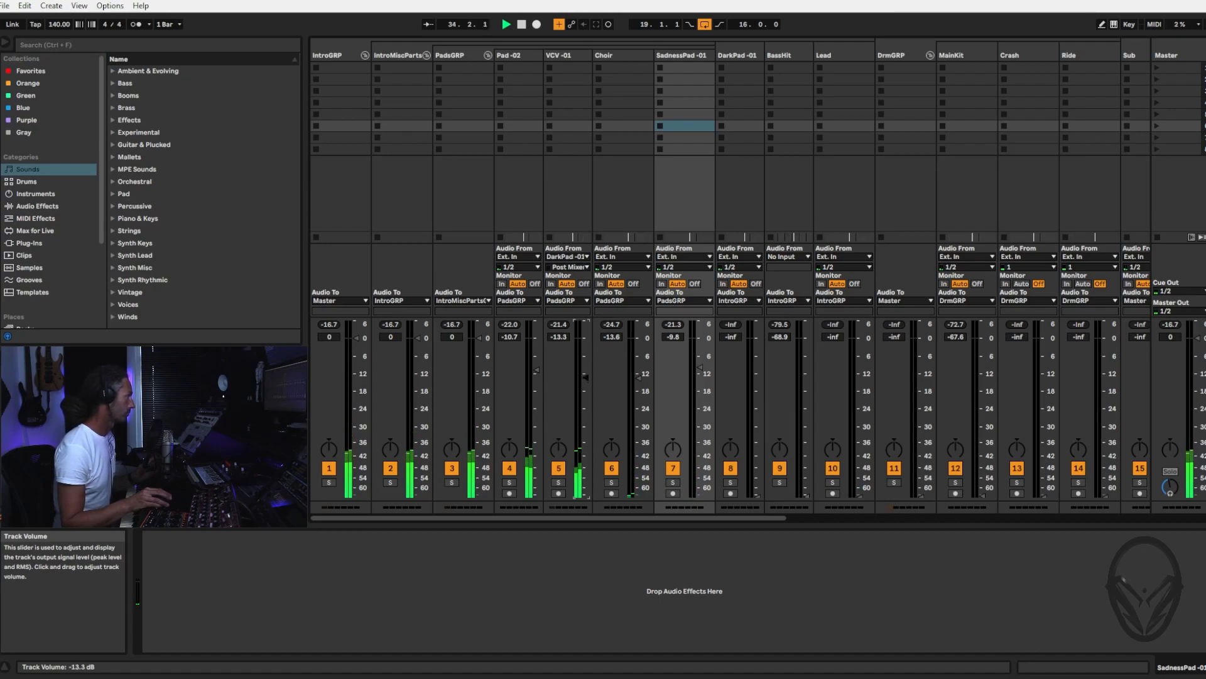
drag(586, 383, 586, 366)
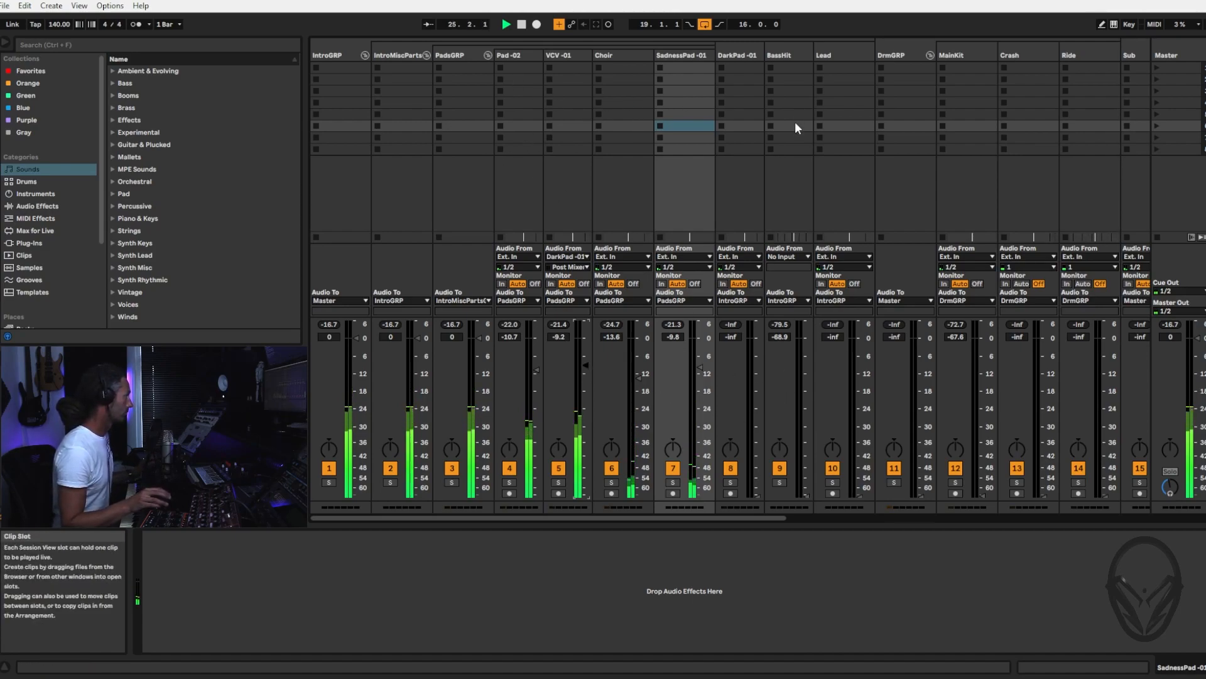
Select the first DarkPad -01 clip in the arrangement so playback starts from bar 3
click(741, 55)
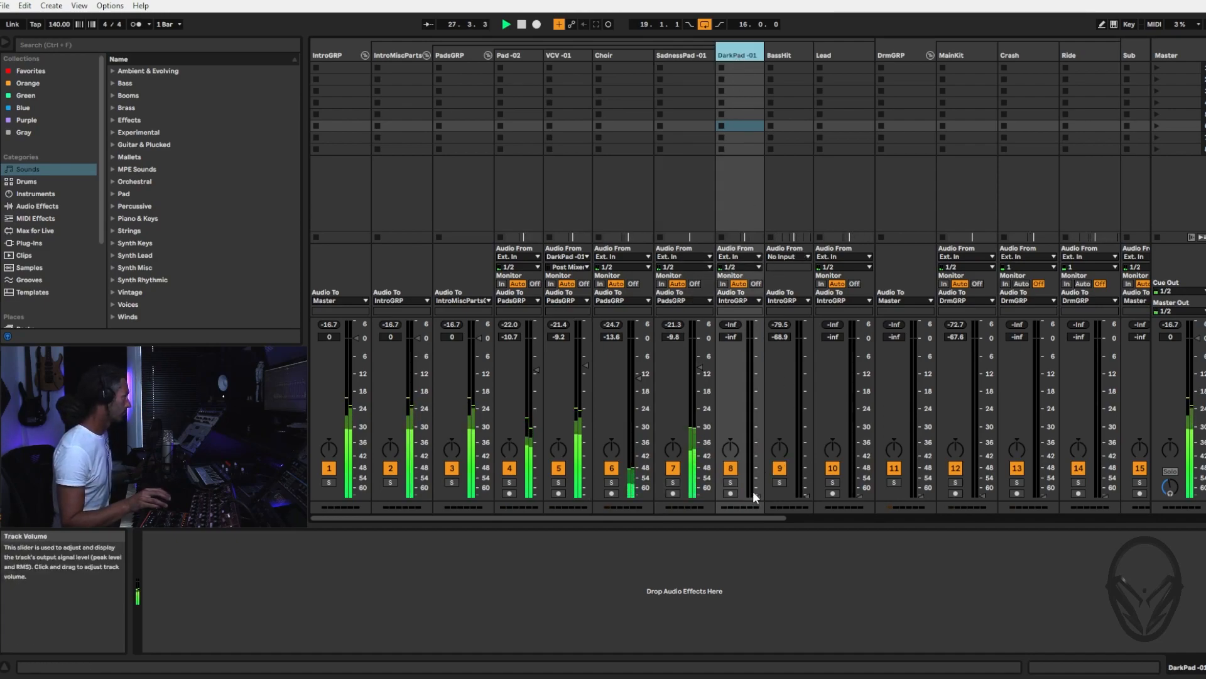
key(Tab)
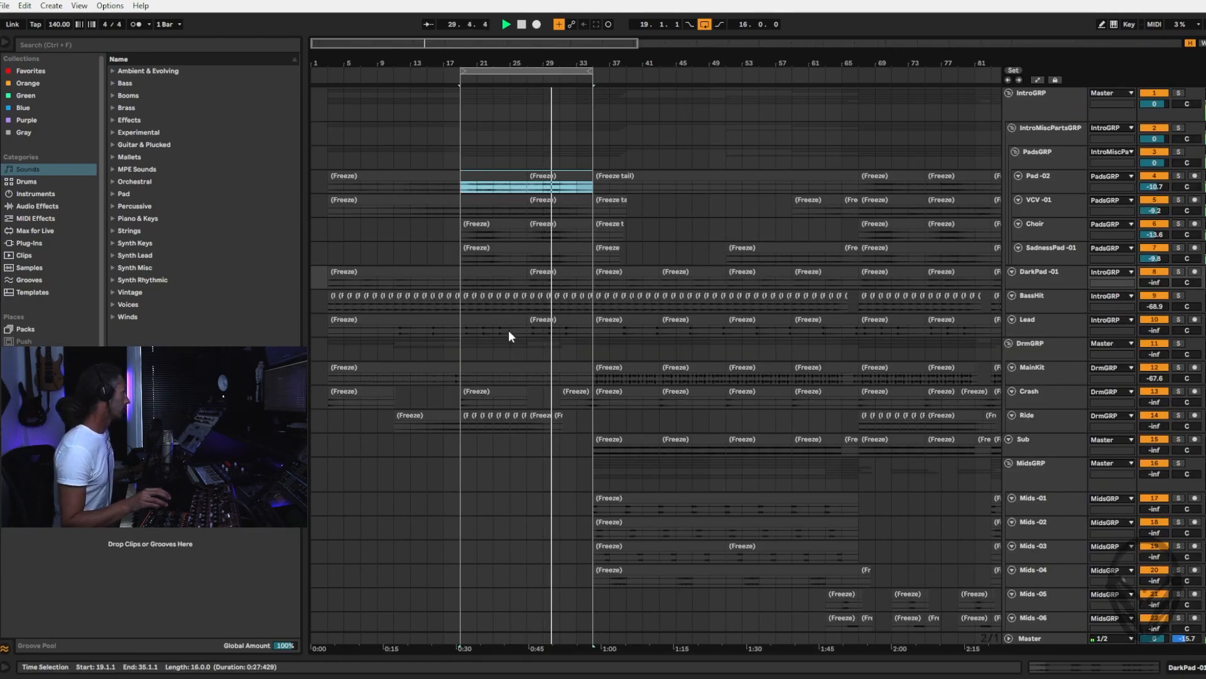
click(1039, 282)
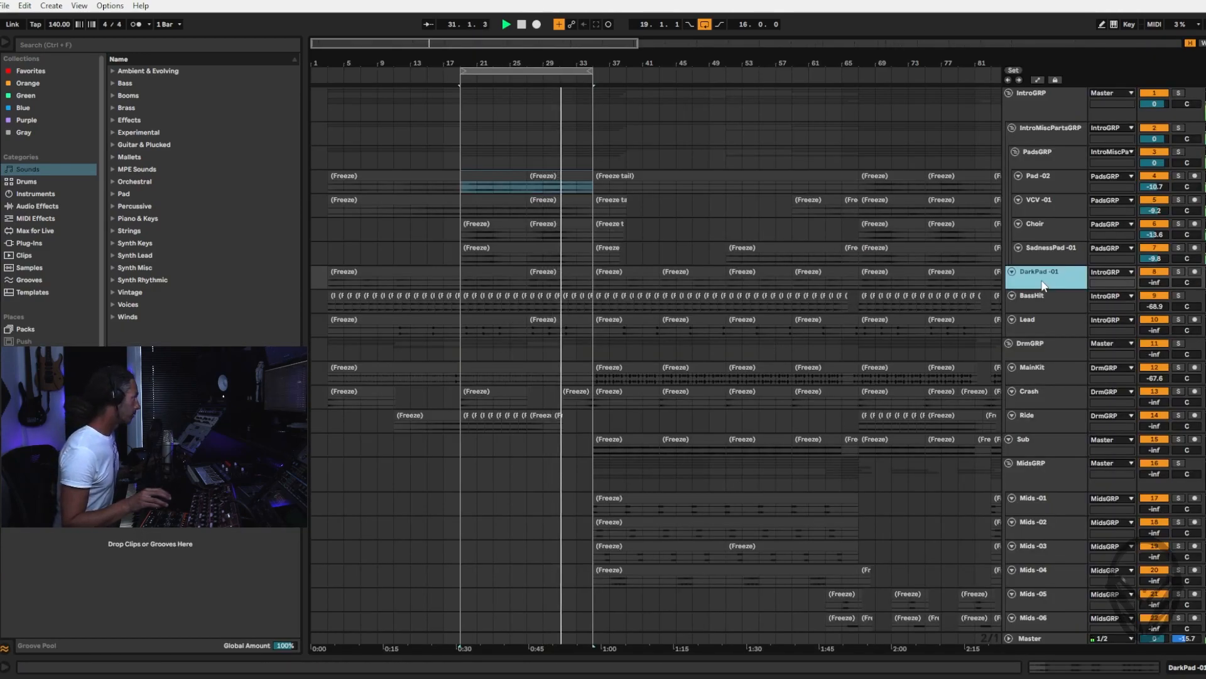
click(372, 270)
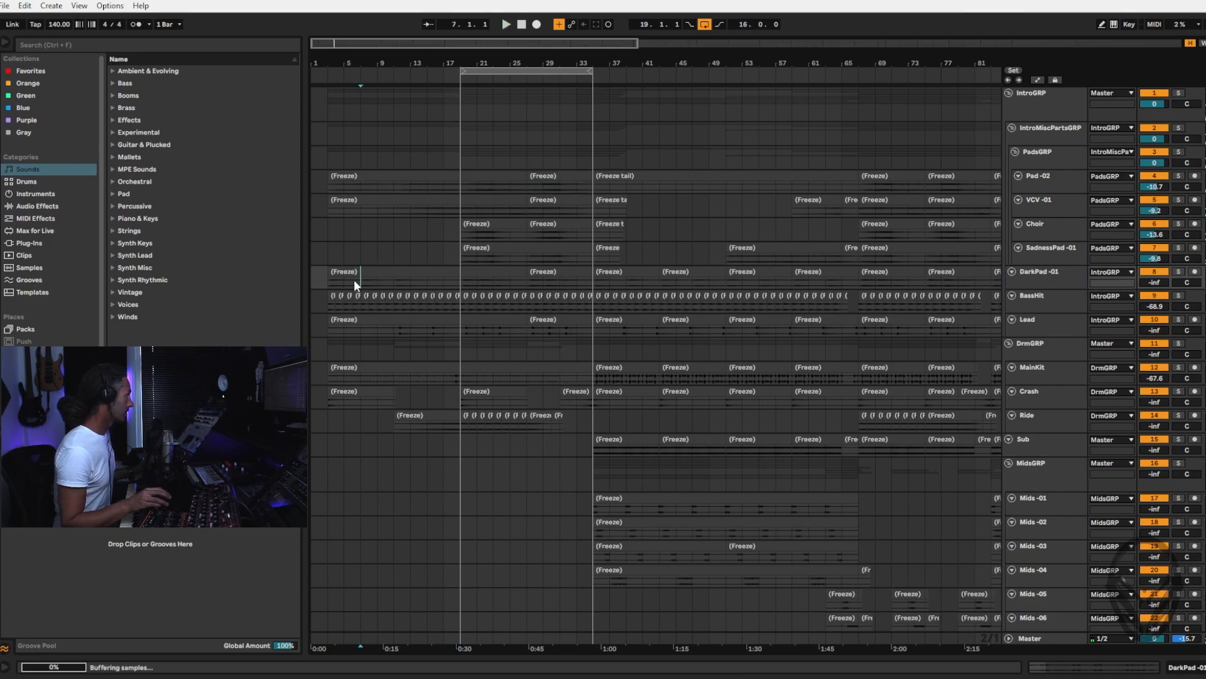
click(353, 280)
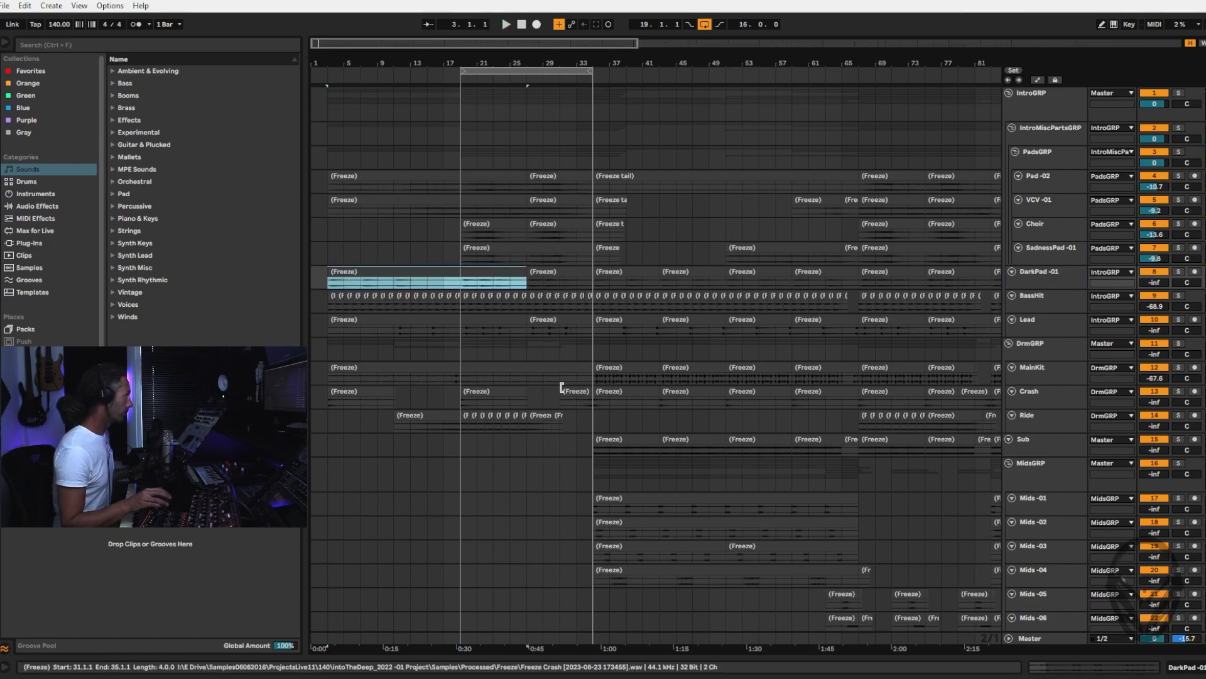
key(Tab)
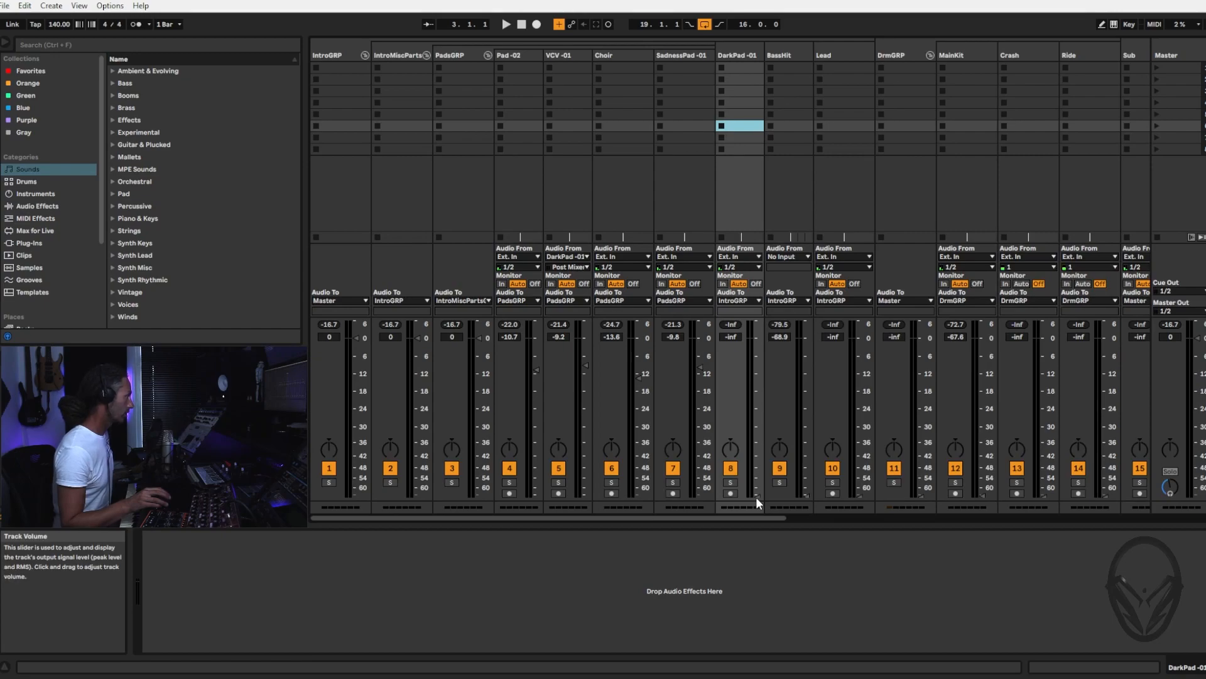
Play the track and gradually raise the DarkPad -01 volume from silence to about -10.5 dB
key(space)
drag(756, 497, 757, 407)
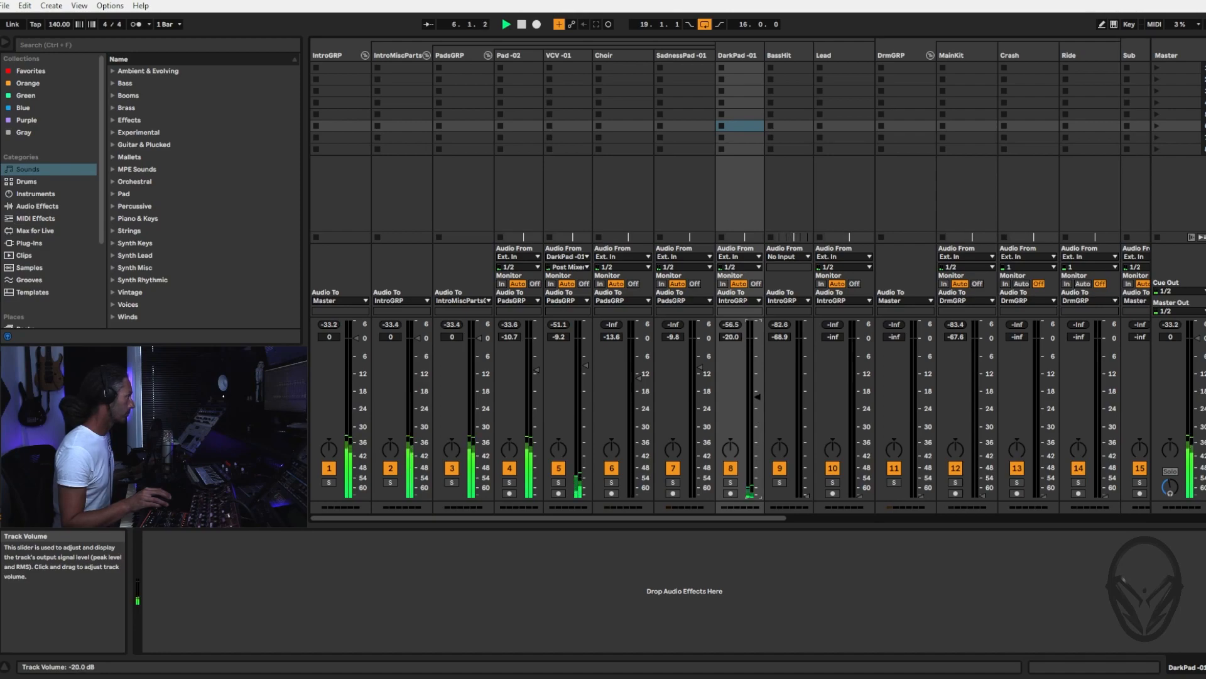
drag(757, 387, 758, 372)
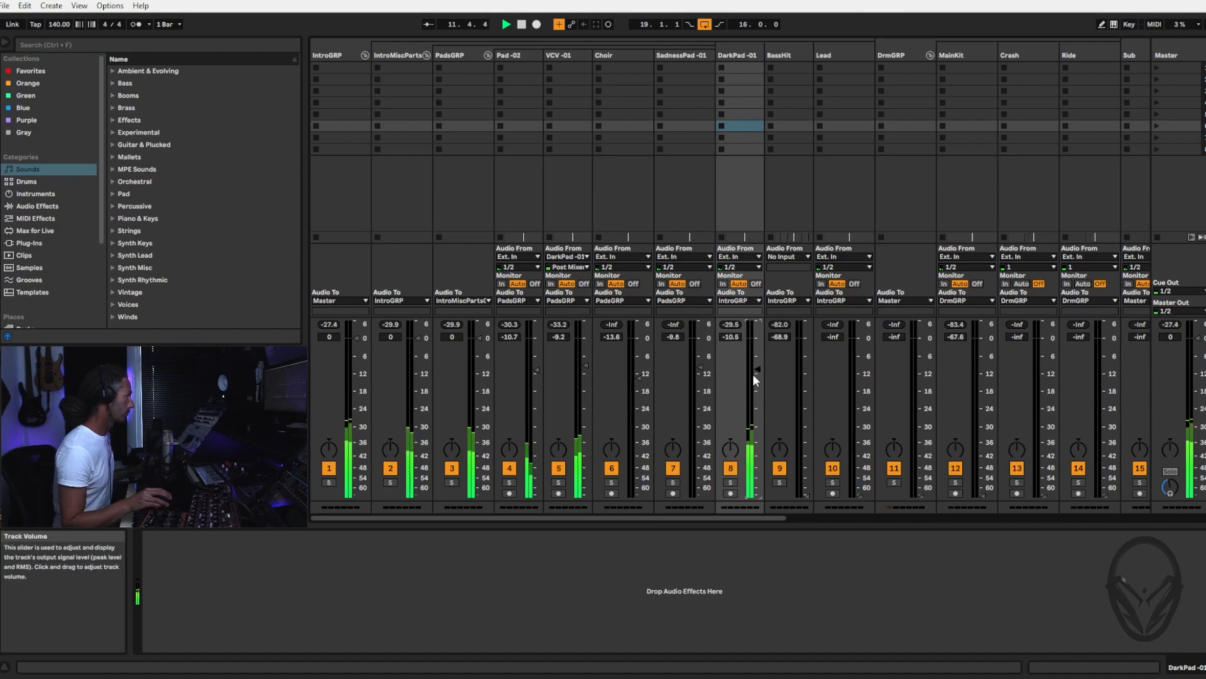
Solo DarkPad -01, replay it from the start of its first clip, and clear the solo to hear the full mix
click(731, 483)
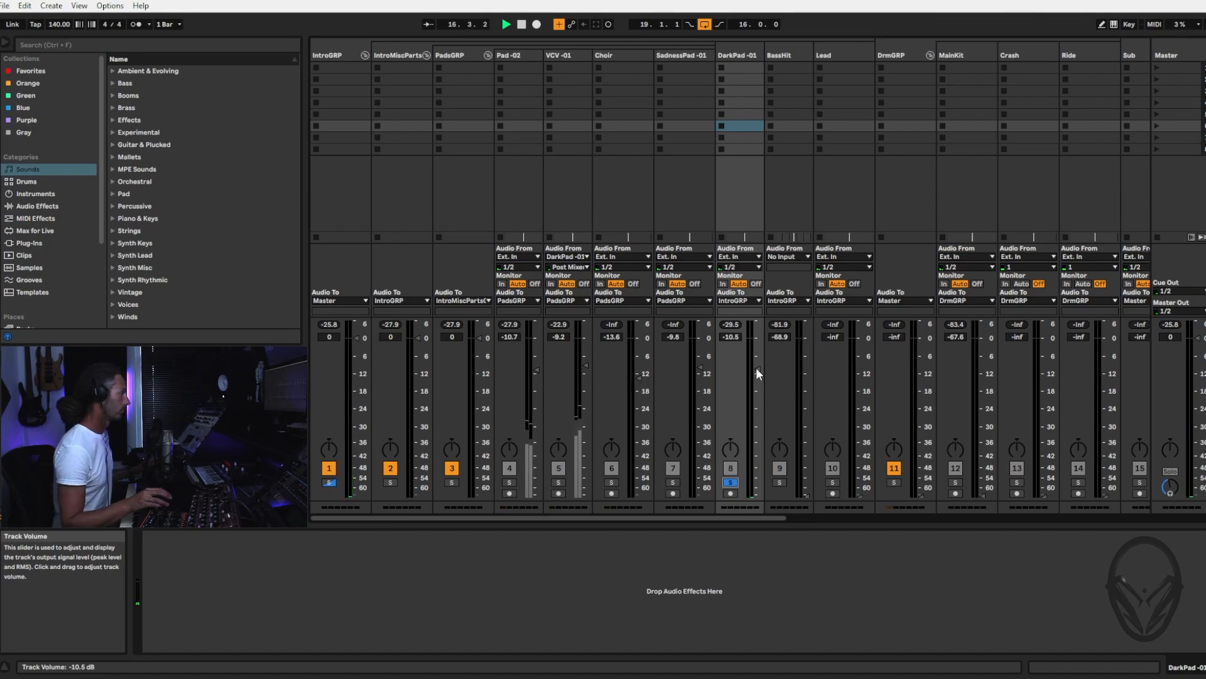
key(Tab)
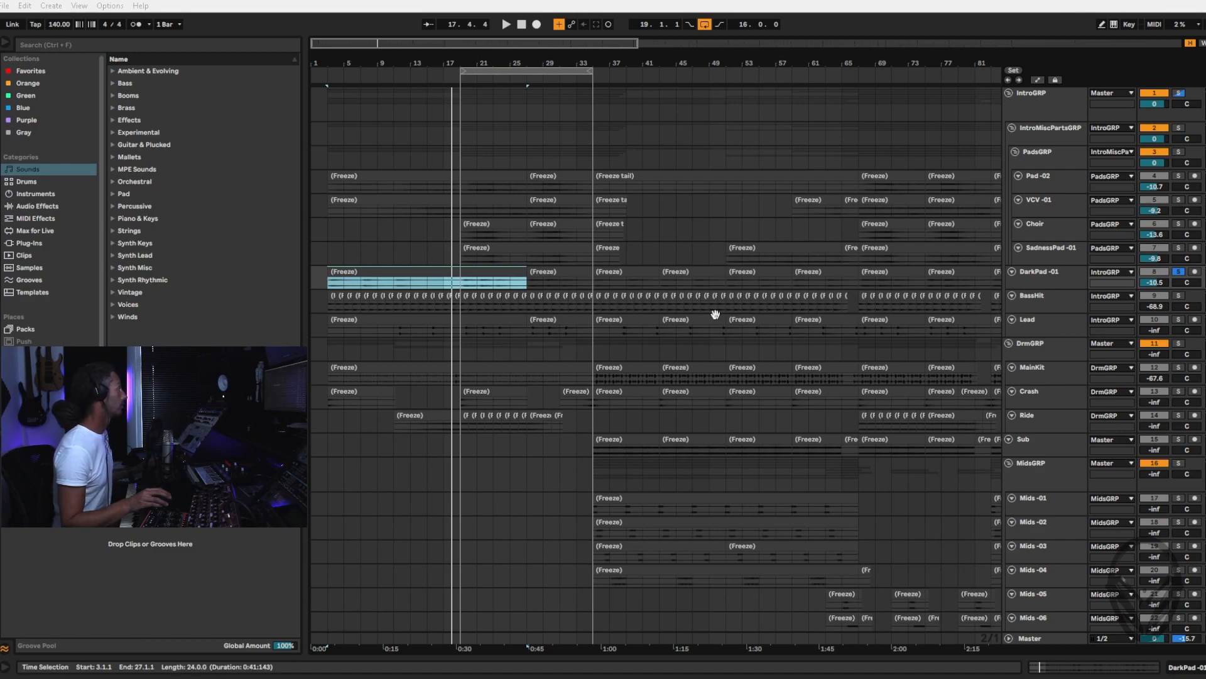
click(397, 269)
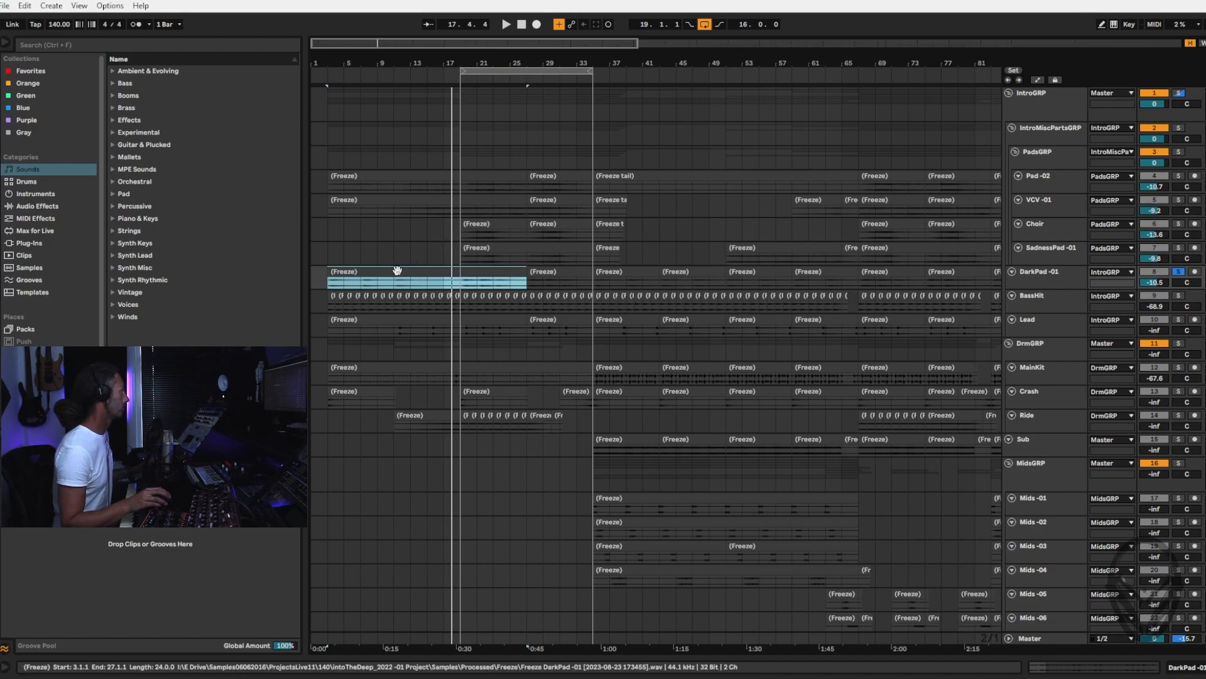
click(507, 26)
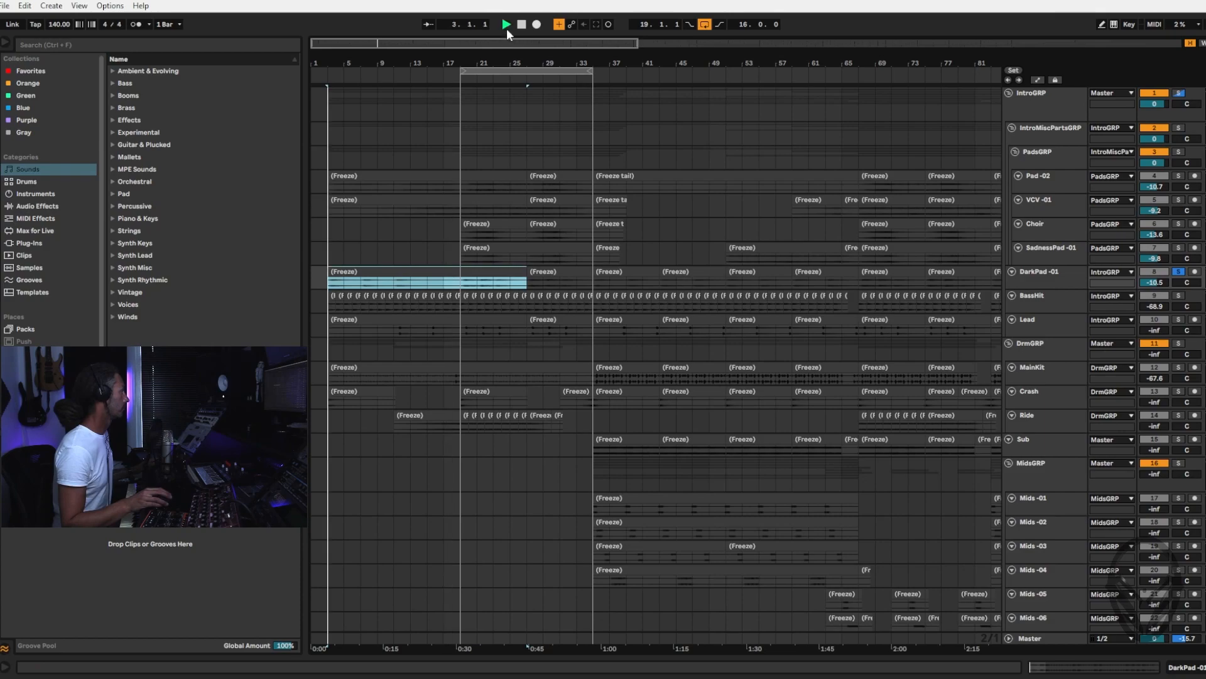
click(1179, 271)
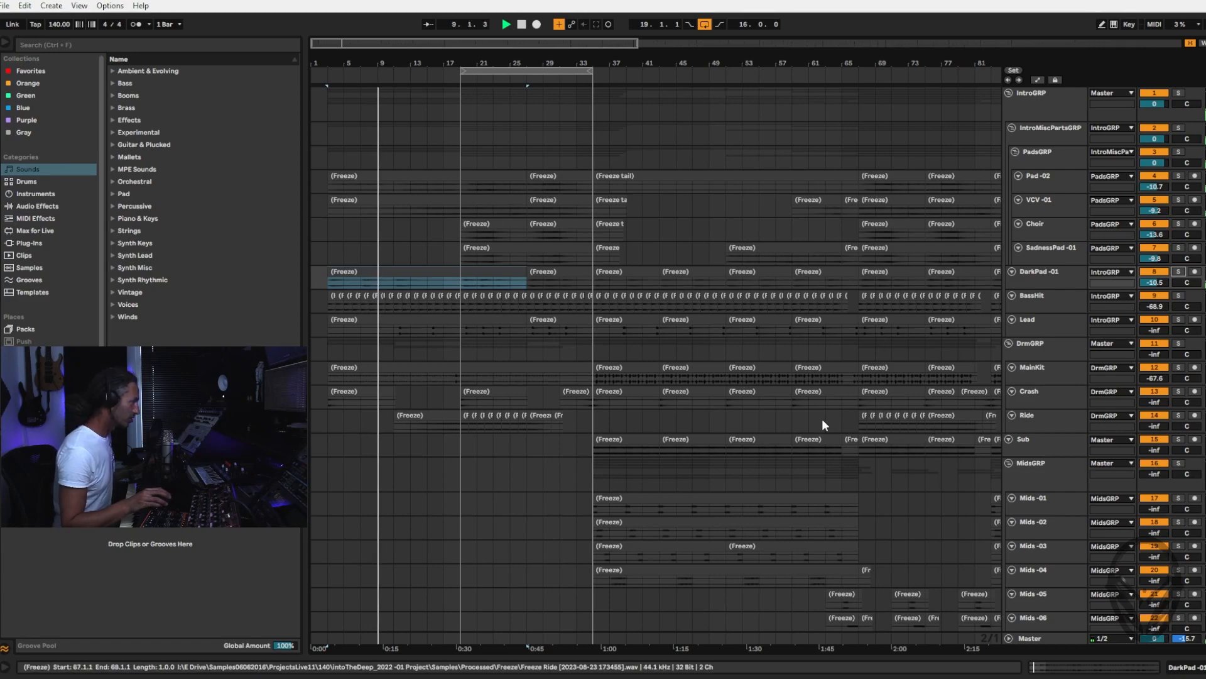
Fine-tune the DarkPad -01 volume up to about -7.0 dB in the playing mix
key(Tab)
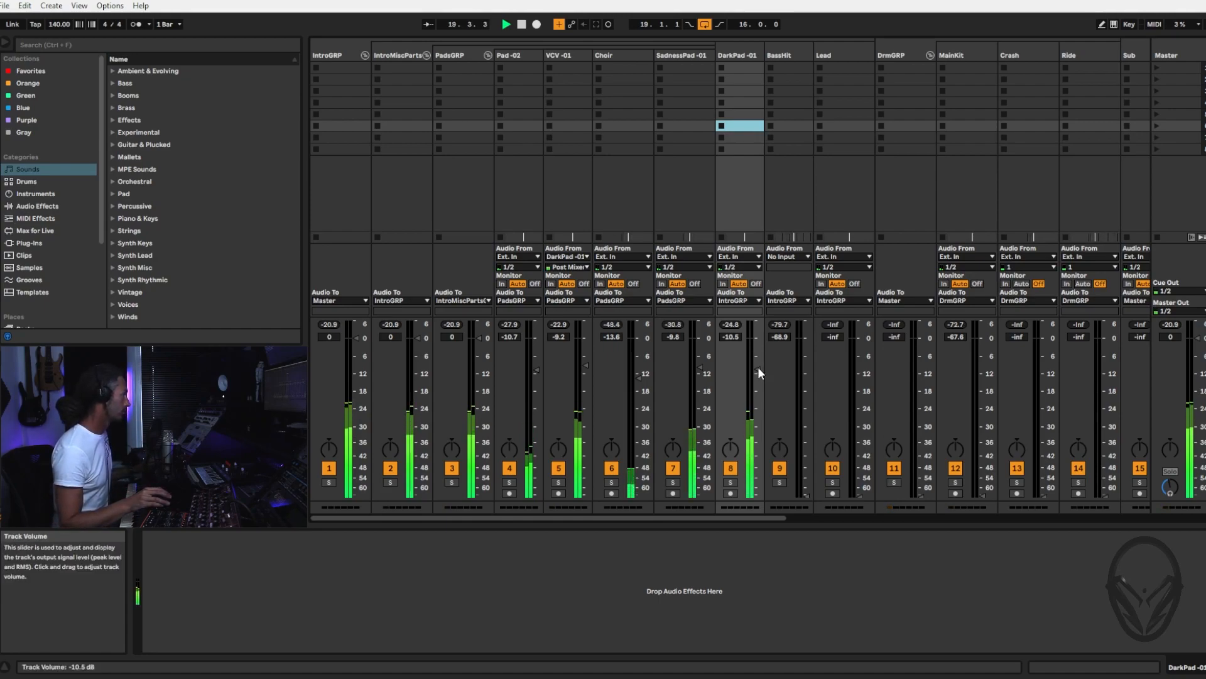
drag(757, 367, 758, 364)
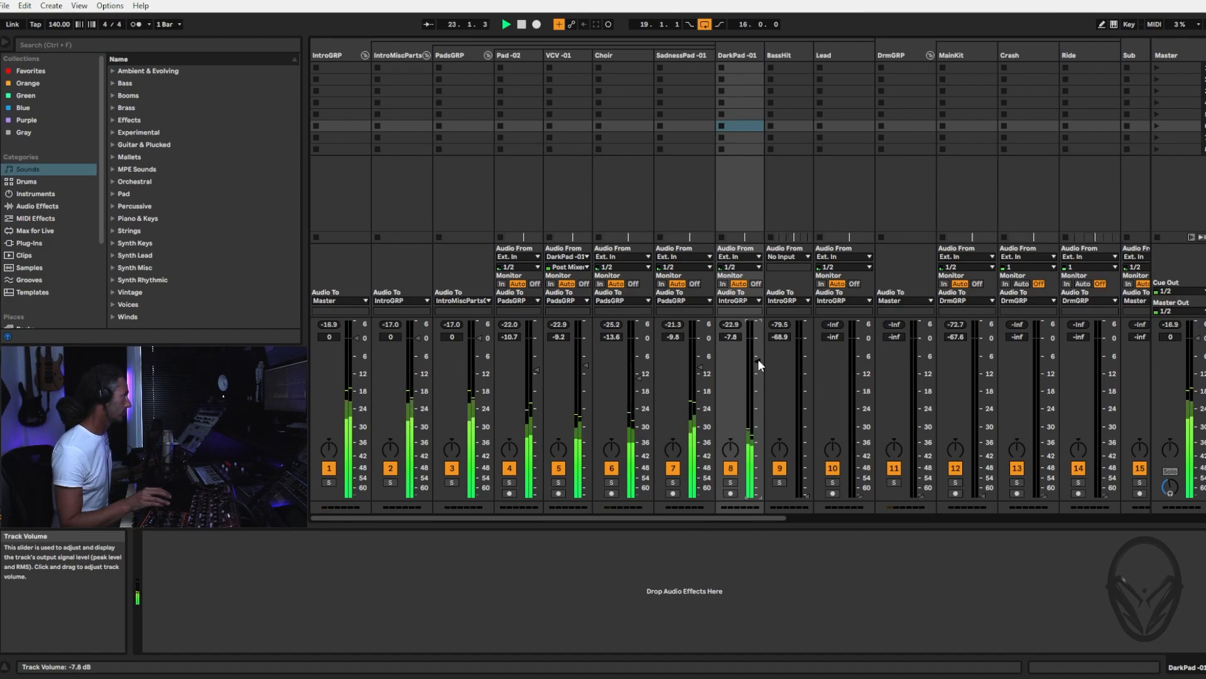
drag(757, 360, 758, 358)
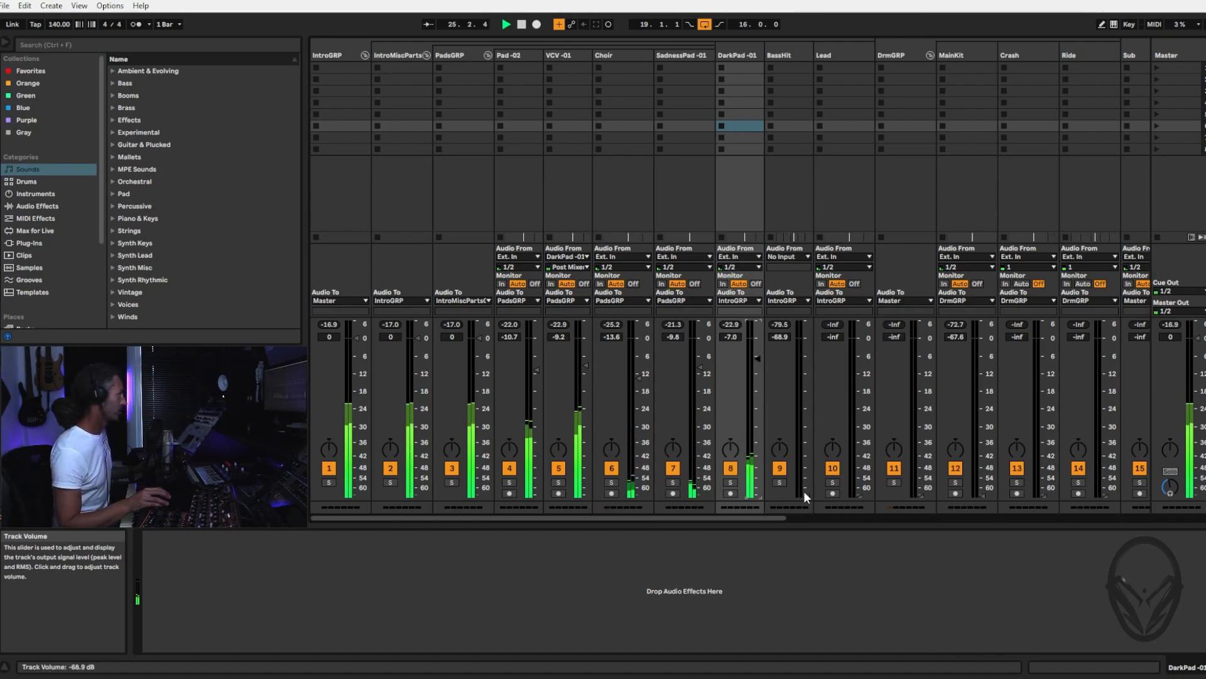
Gradually raise the BassHit track volume to about -10.5 dB in the playing mix
drag(806, 495, 807, 478)
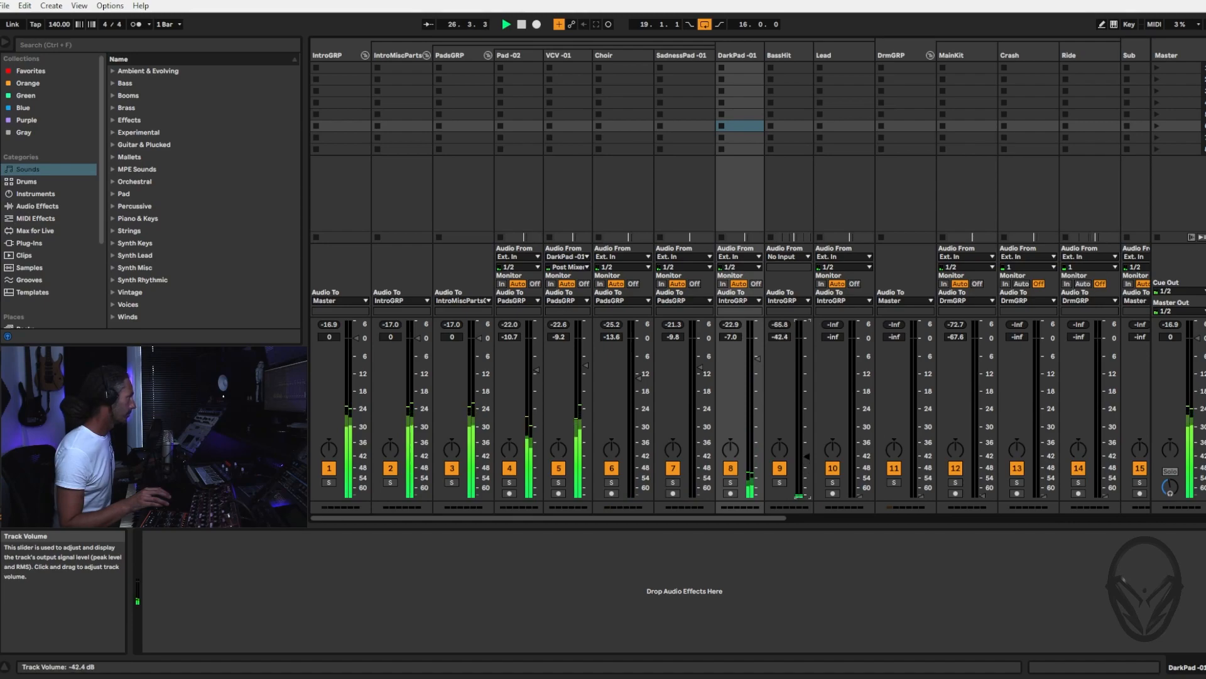
drag(807, 436, 806, 418)
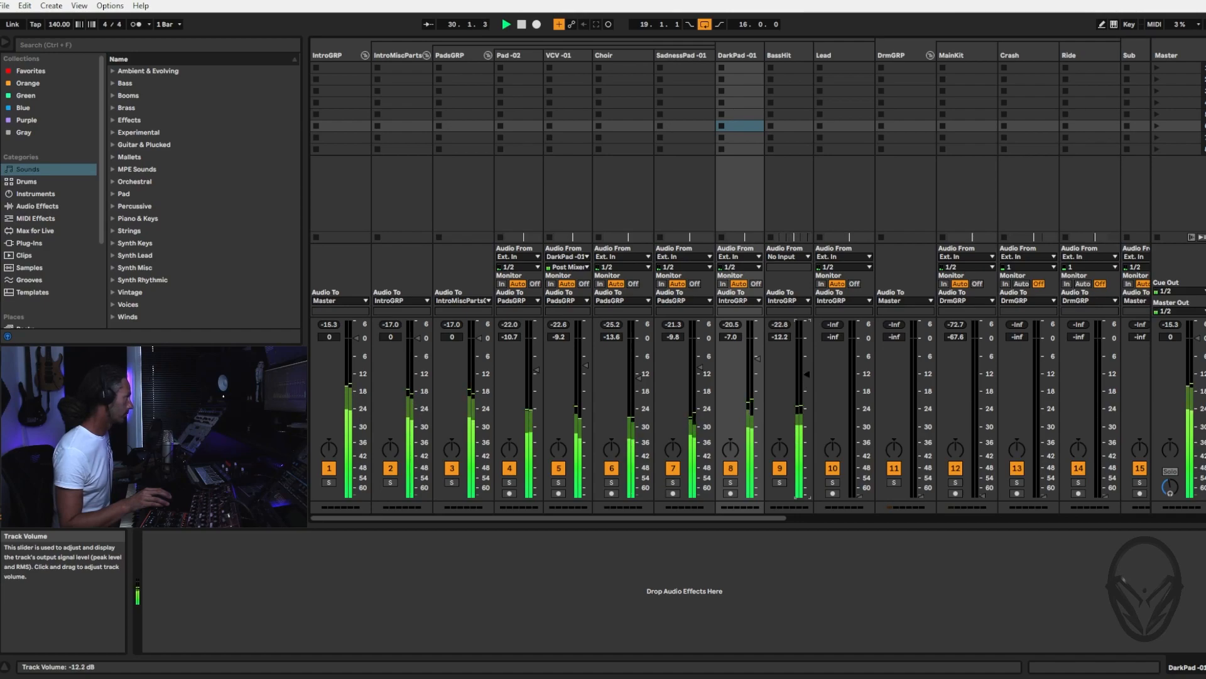
drag(807, 371, 807, 369)
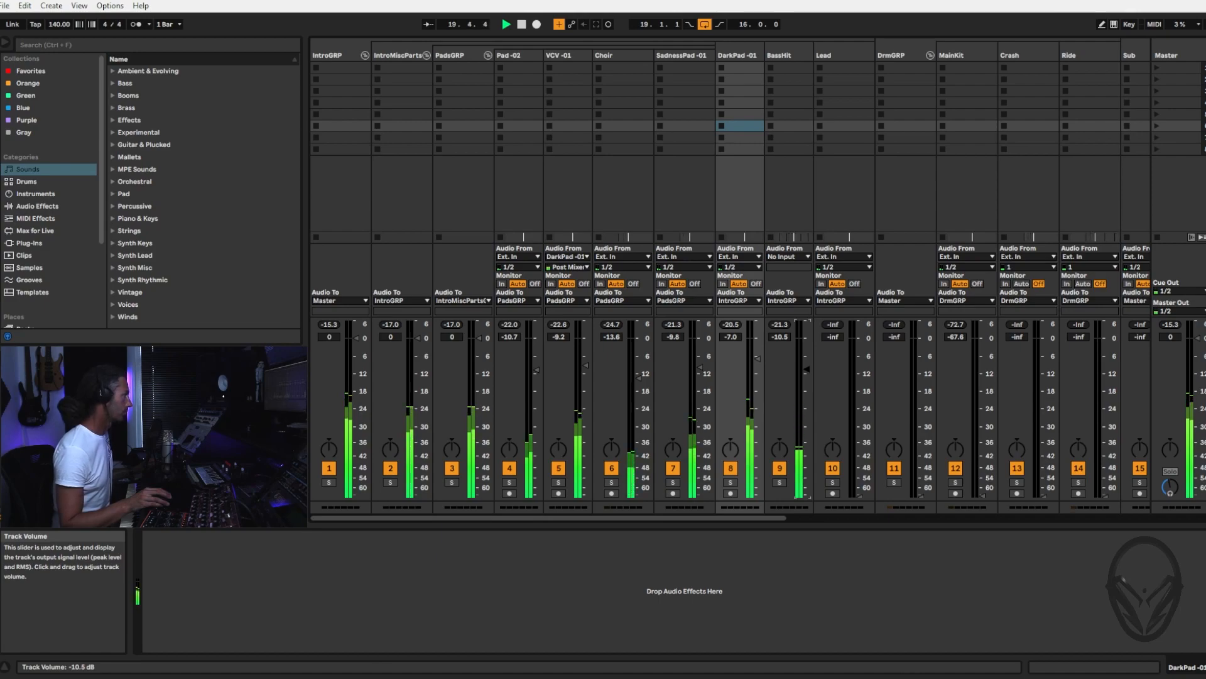
Restart playback from the start of the first DarkPad -01 clip and select the Lead track for mixing
key(Tab)
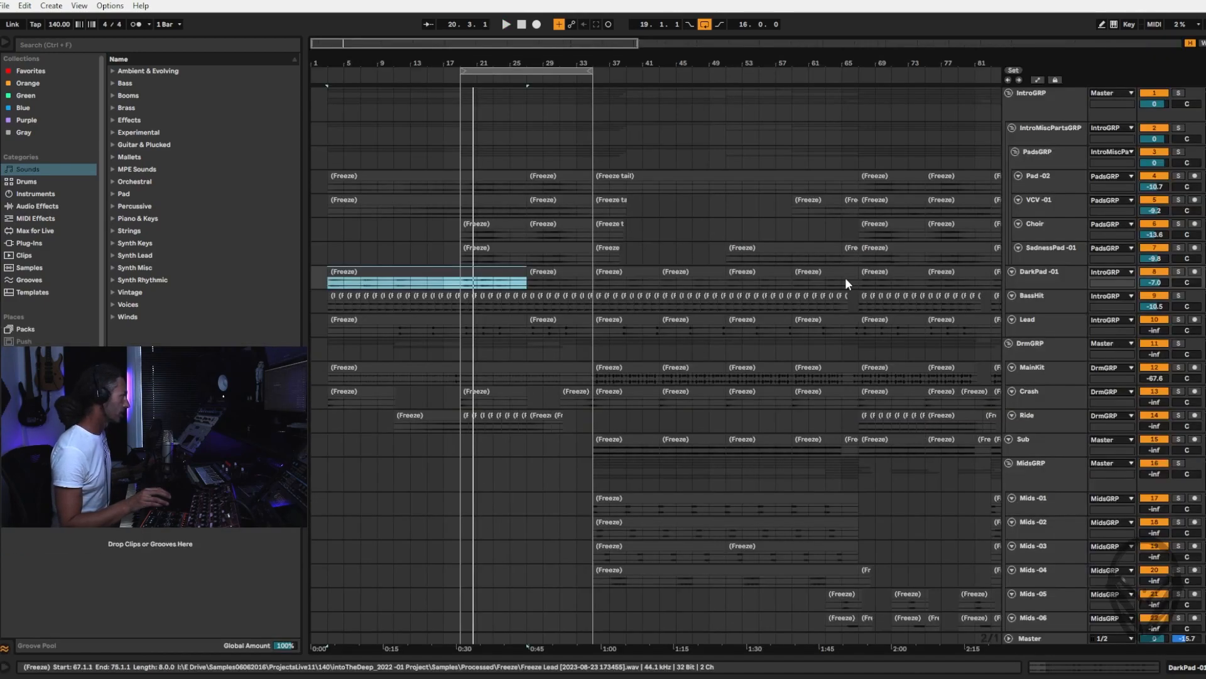
key(space)
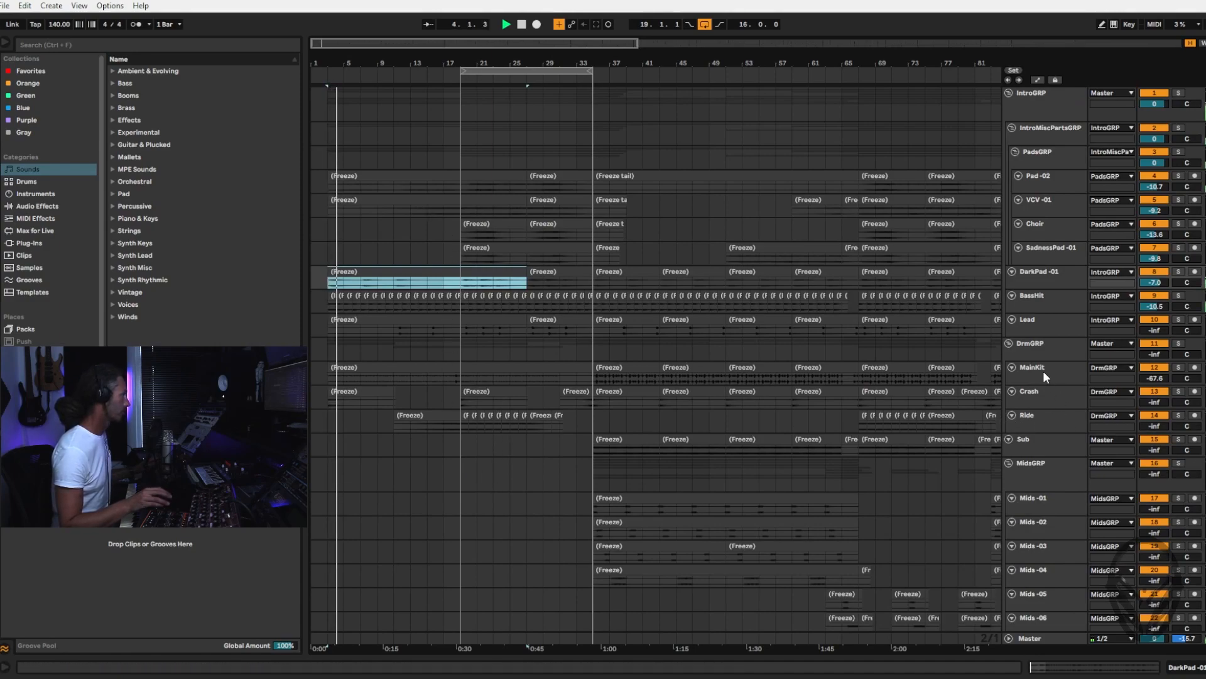
click(1055, 318)
key(Tab)
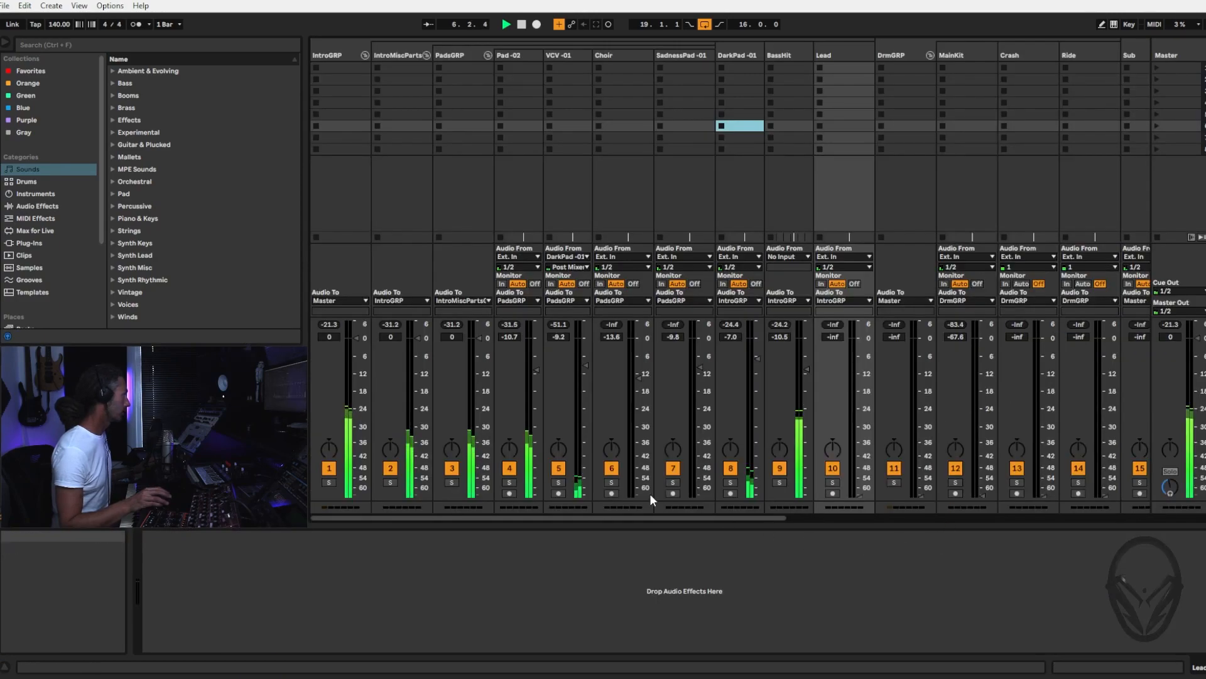
Select the first Lead clip in the arrangement and gradually raise the Lead track volume from silence to about -11.8 dB
key(Tab)
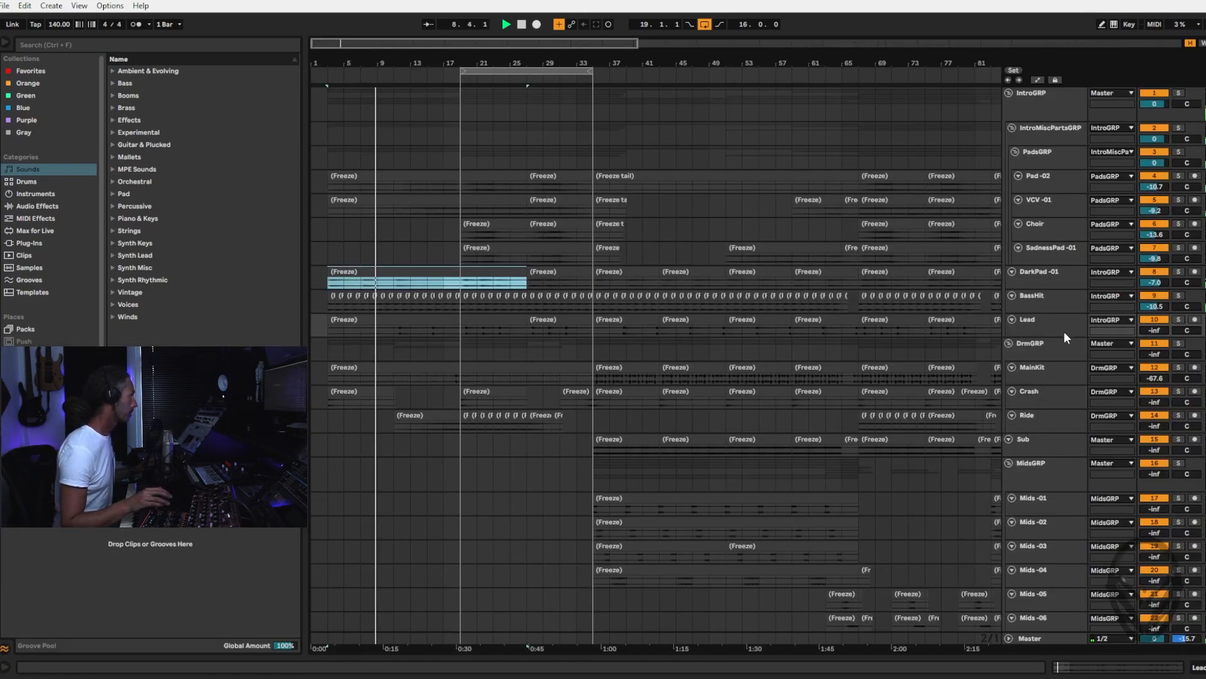
click(1050, 324)
click(443, 320)
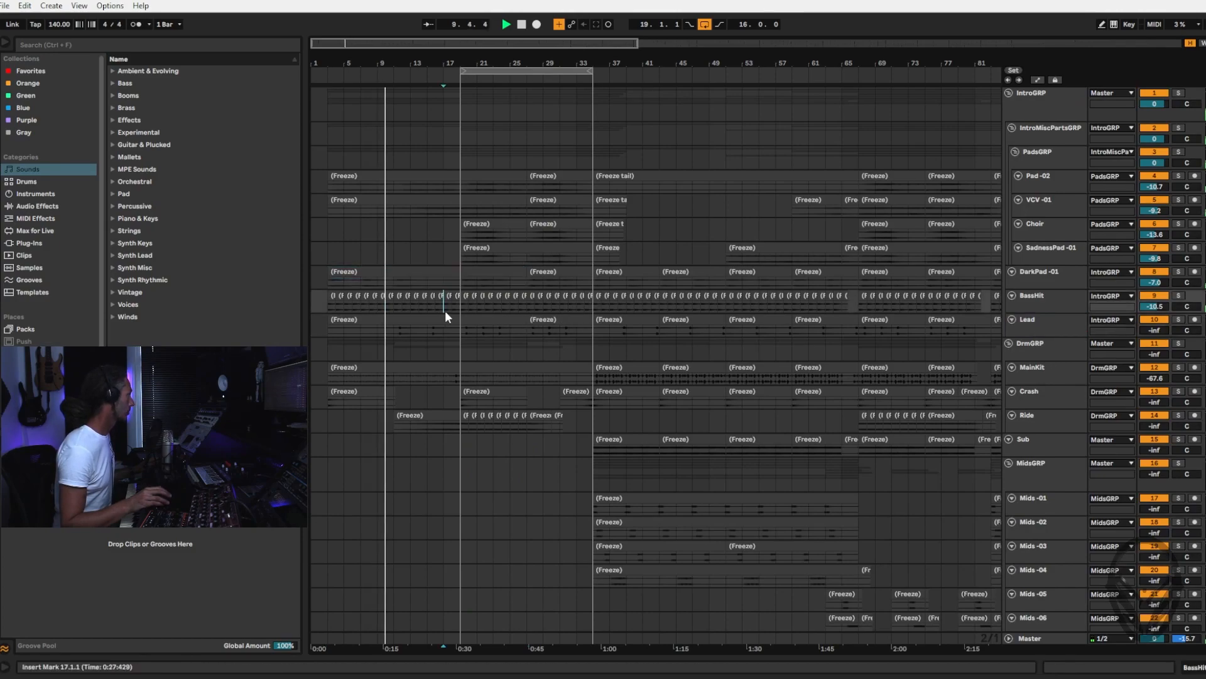
click(439, 319)
key(Tab)
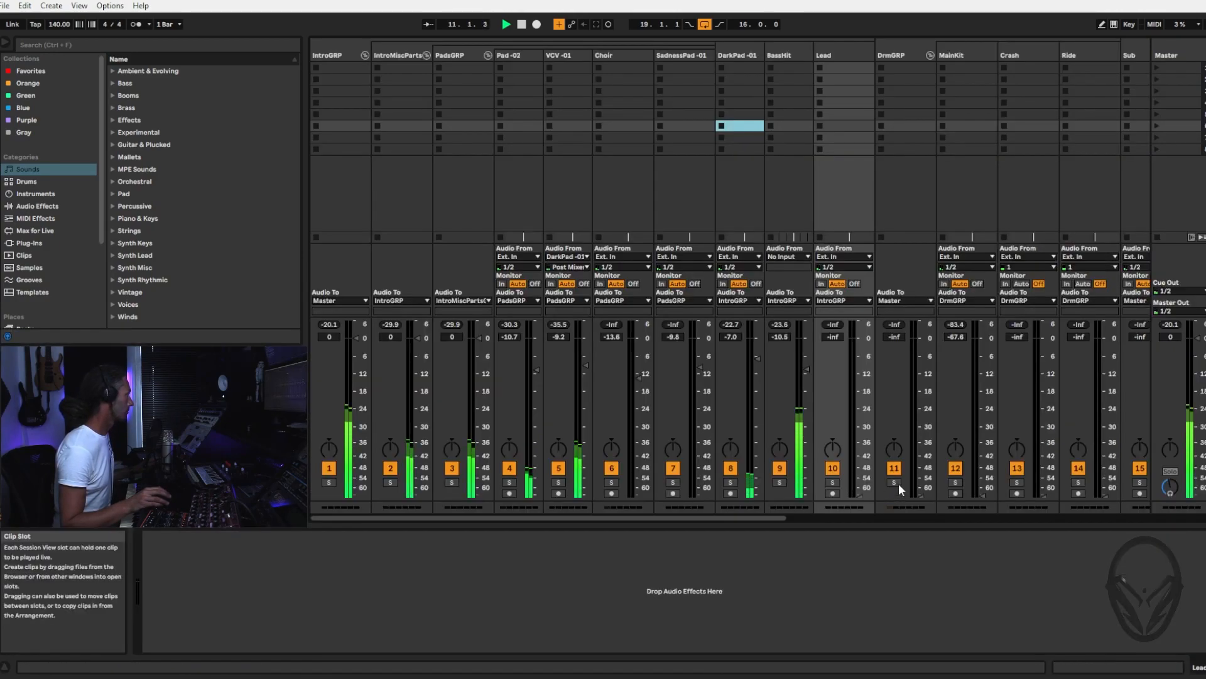
drag(859, 456, 860, 384)
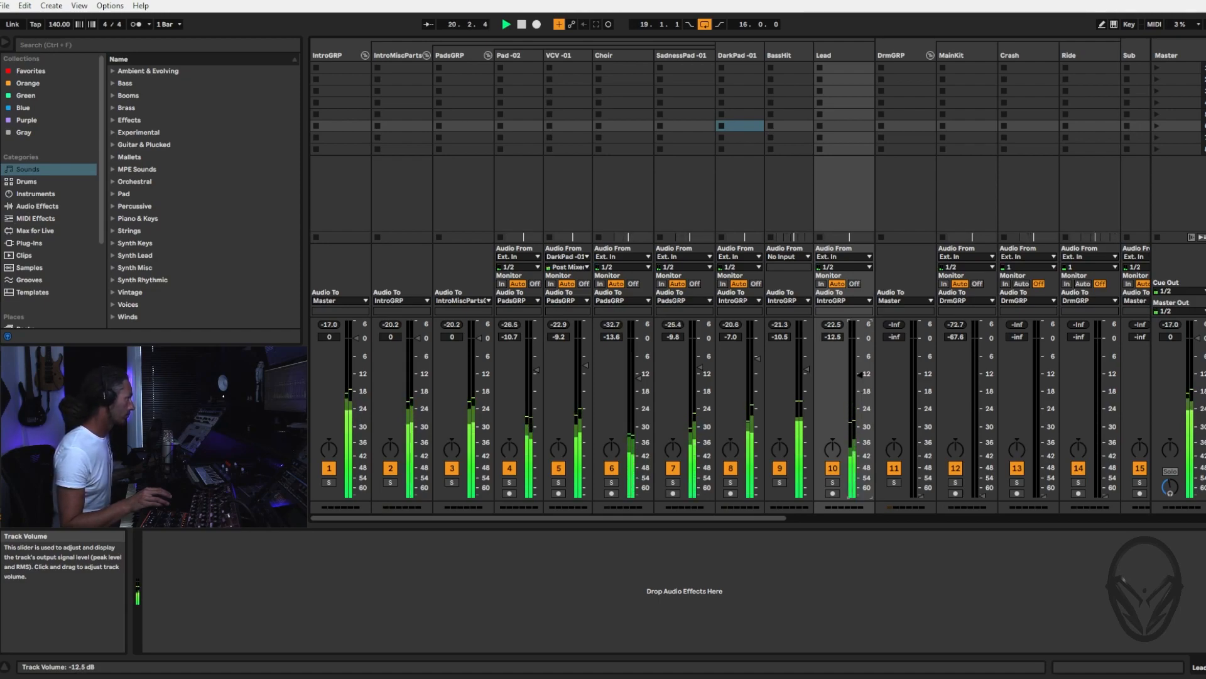
drag(859, 374, 859, 373)
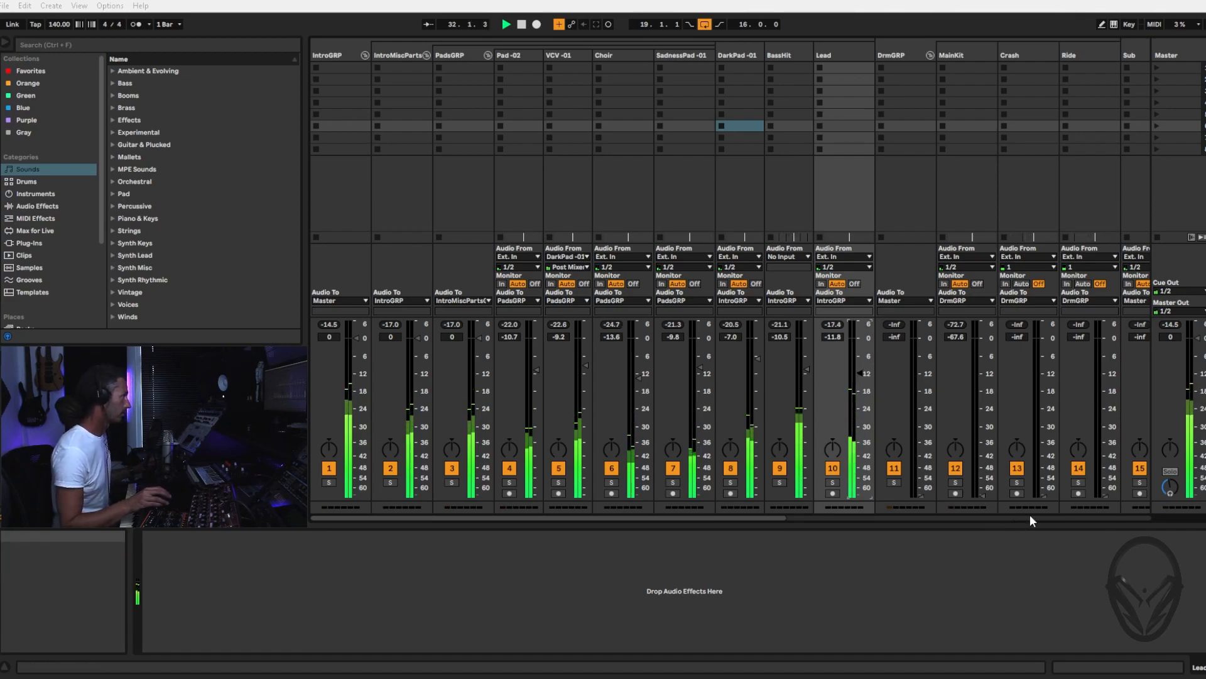
Reset the DrmGRP group volume to 0 dB and select the group to reach its drum tracks
double_click(922, 496)
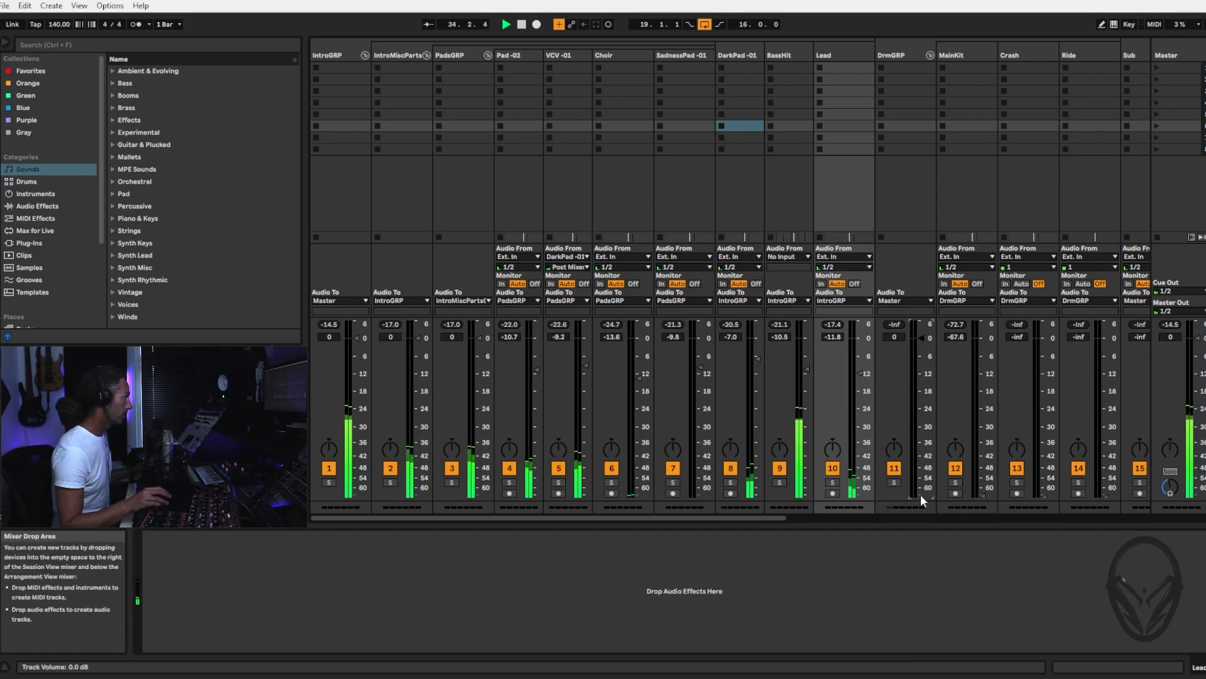
click(910, 55)
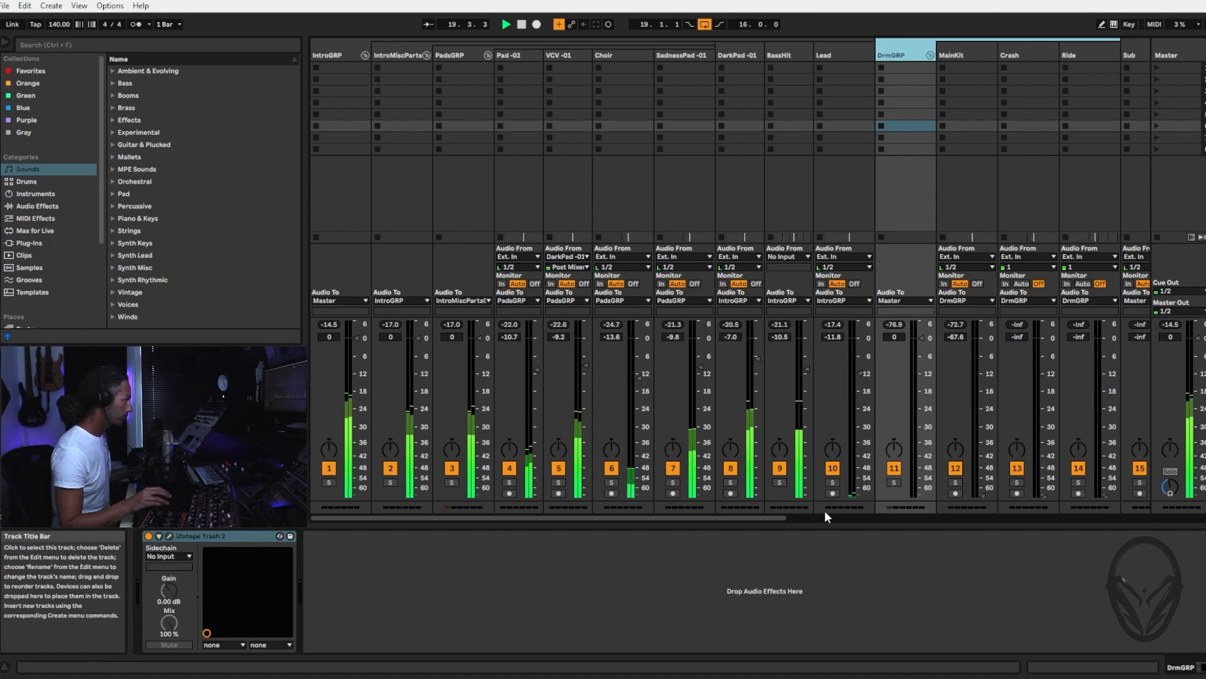
drag(746, 518, 956, 515)
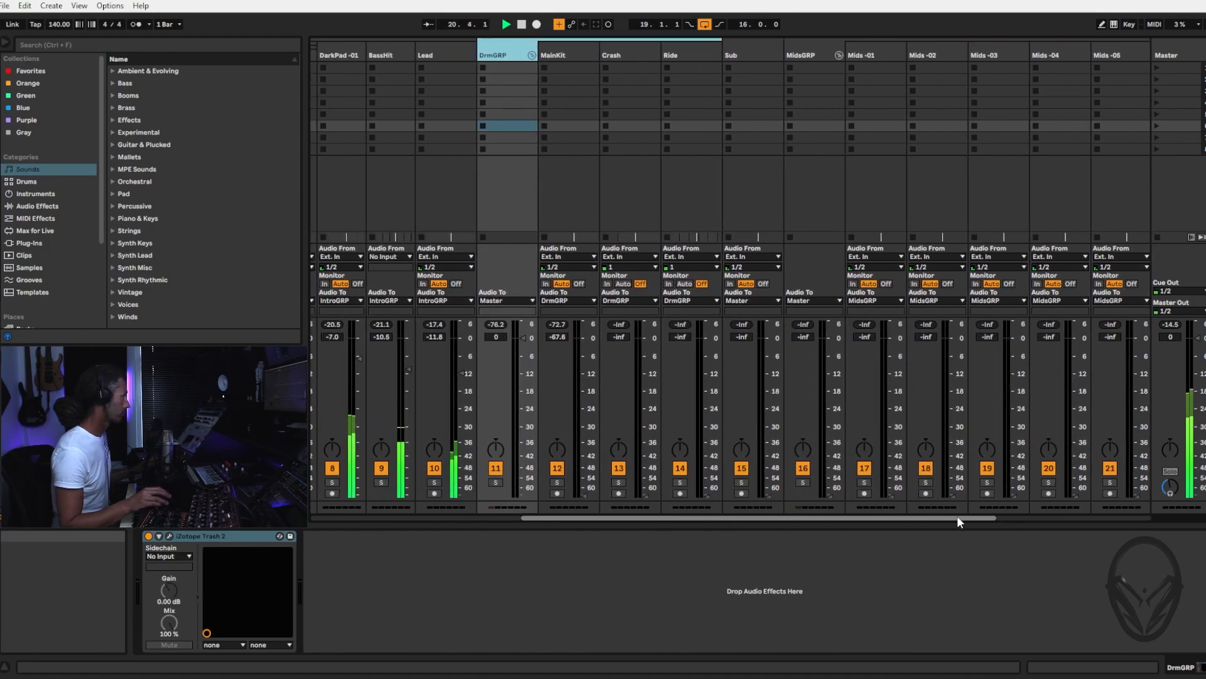
Try the Ride track volume at about -34.6 dB in the playing mix, and return it to silence
key(Tab)
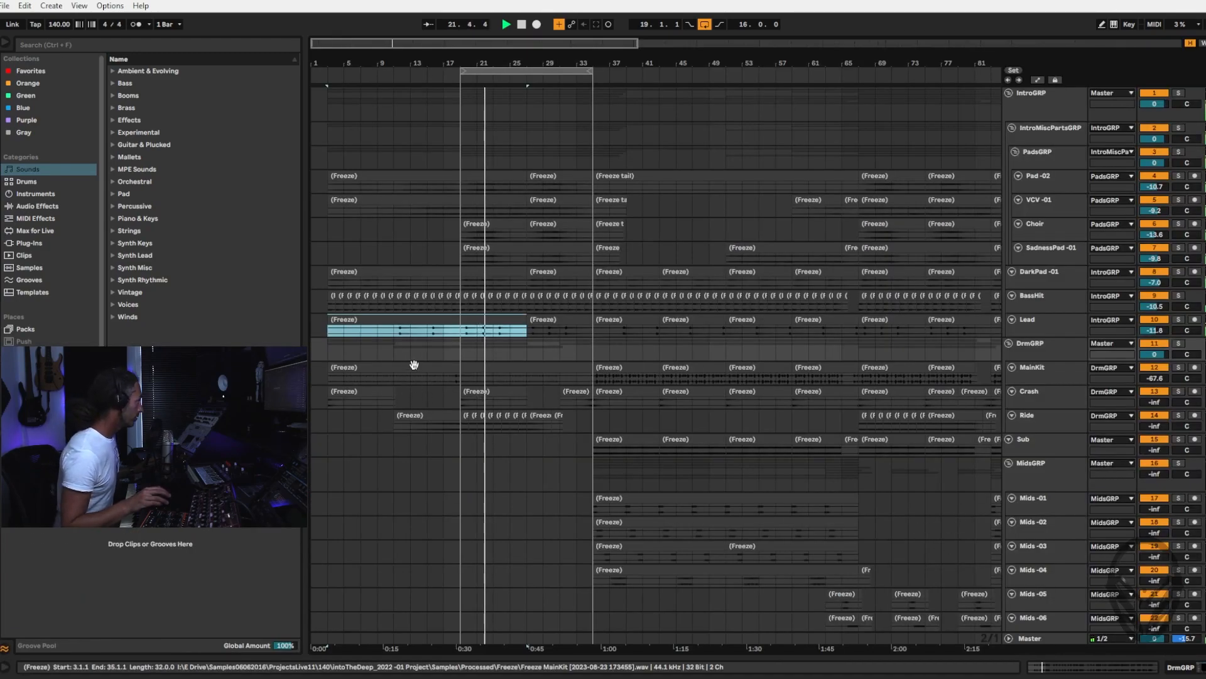
click(1046, 370)
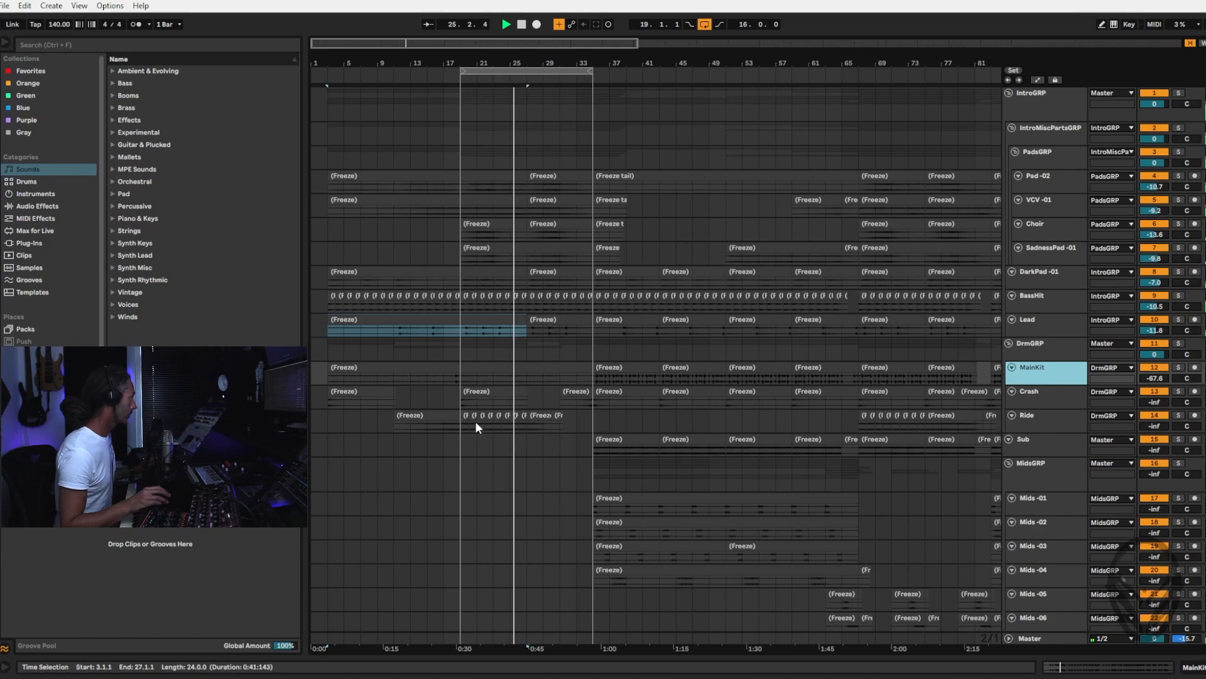
key(Tab)
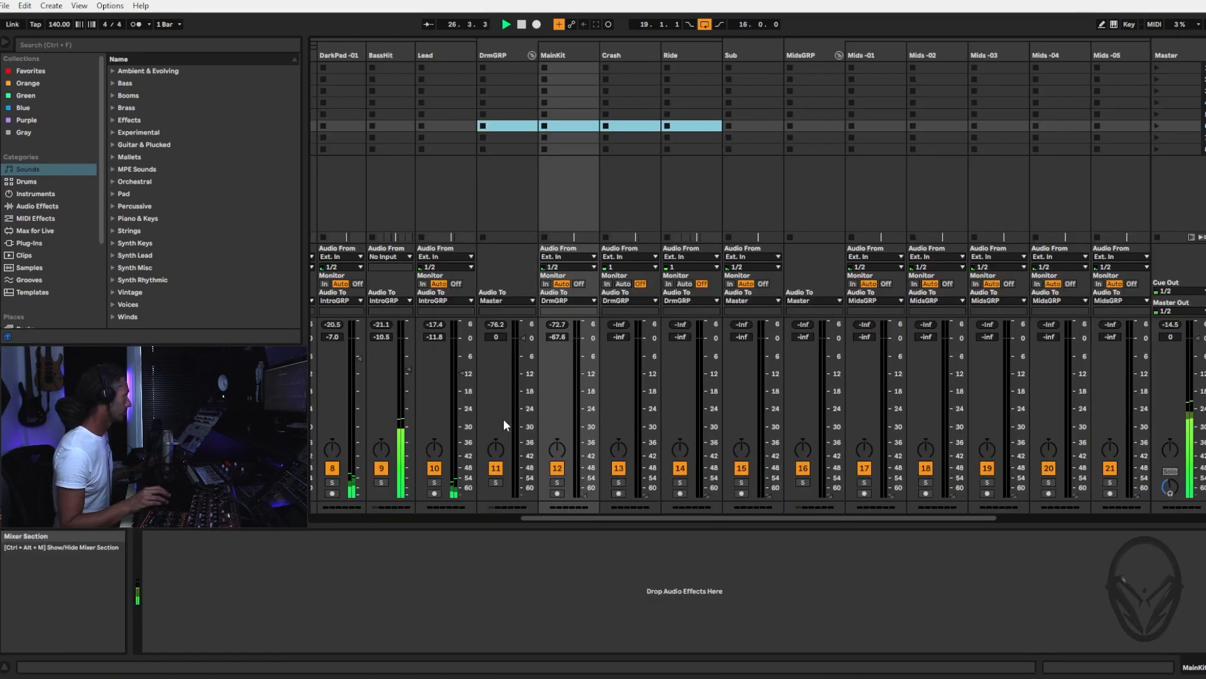
click(688, 54)
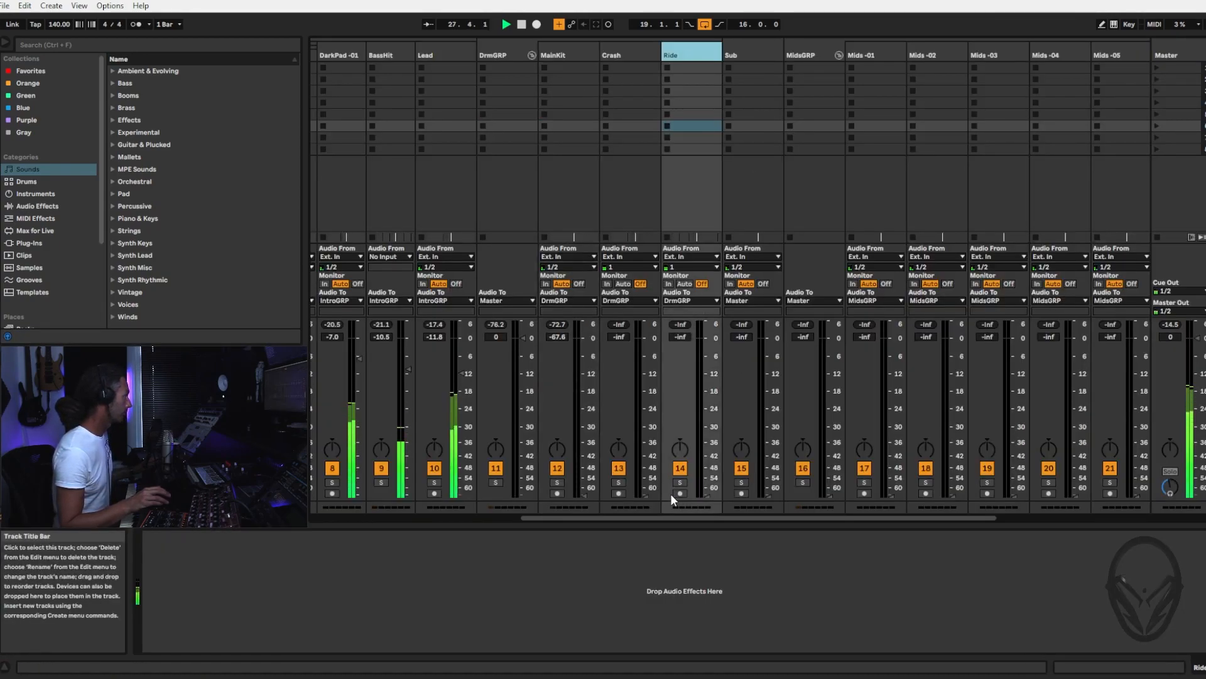
drag(705, 491, 707, 438)
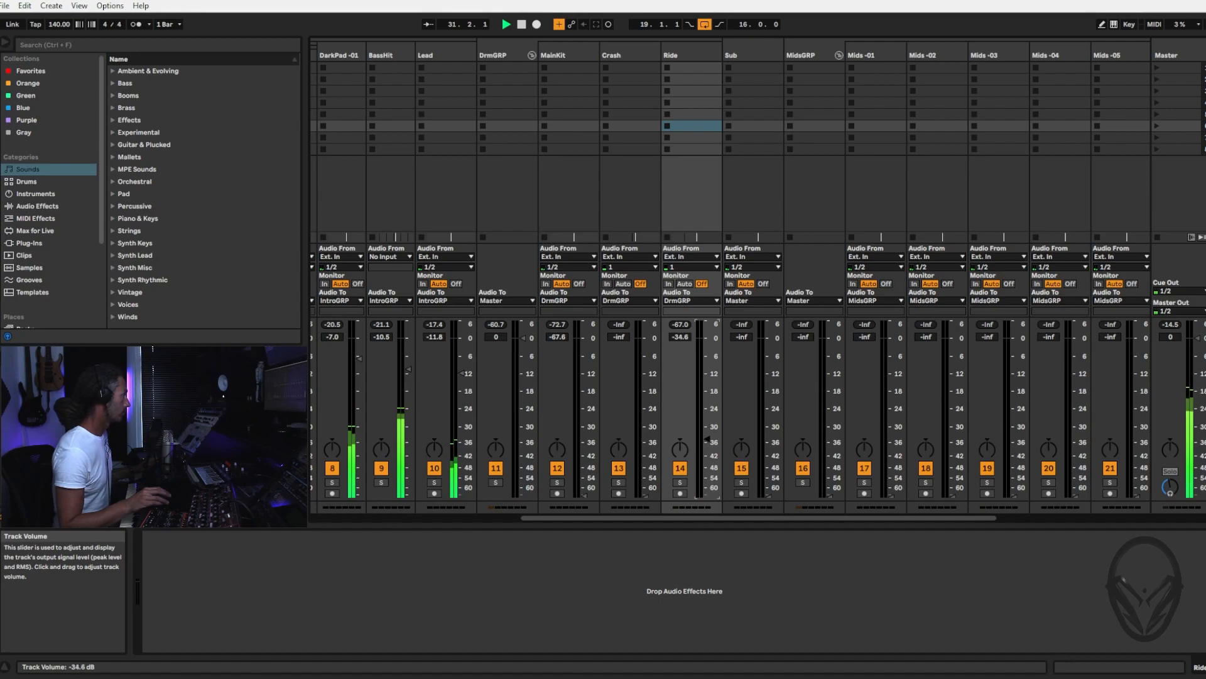
drag(706, 450, 707, 496)
Raise the MainKit volume to about -11.6 dB, the Crash to about -67 dB and the Ride to about -28 dB
mouse_move(584, 495)
mouse_down()
mouse_move(584, 364)
mouse_move(583, 376)
mouse_up()
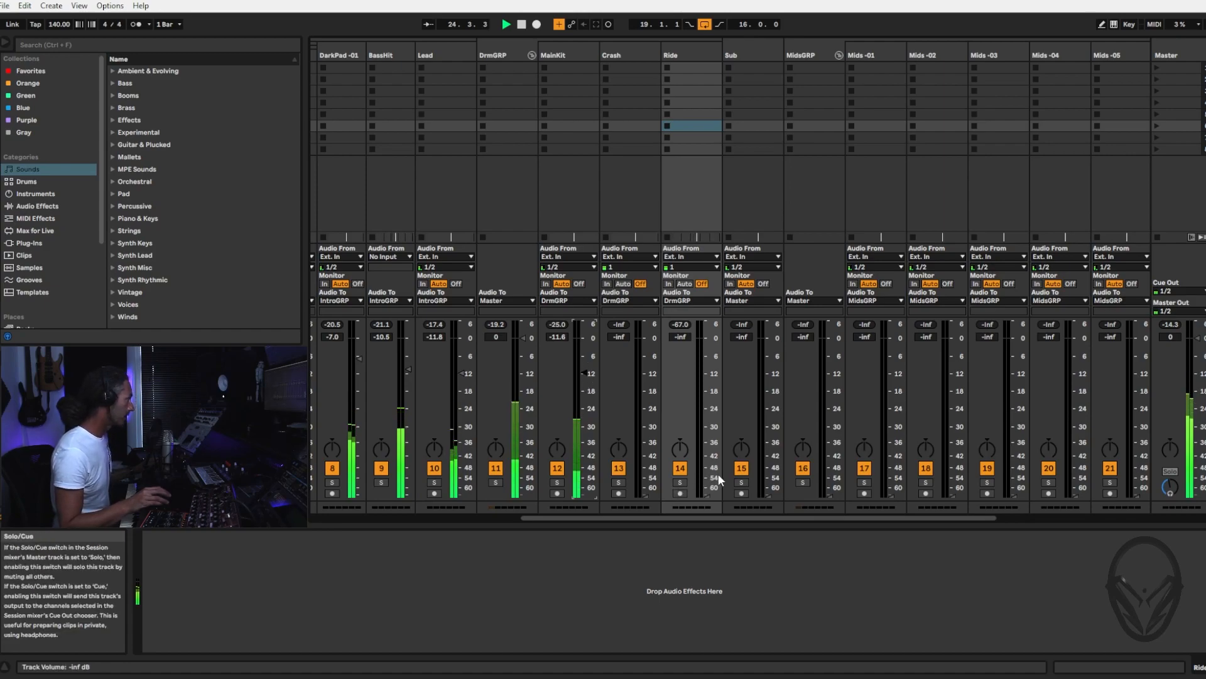
mouse_move(643, 492)
mouse_down()
mouse_move(645, 393)
mouse_move(646, 493)
mouse_move(707, 482)
mouse_move(707, 421)
mouse_up()
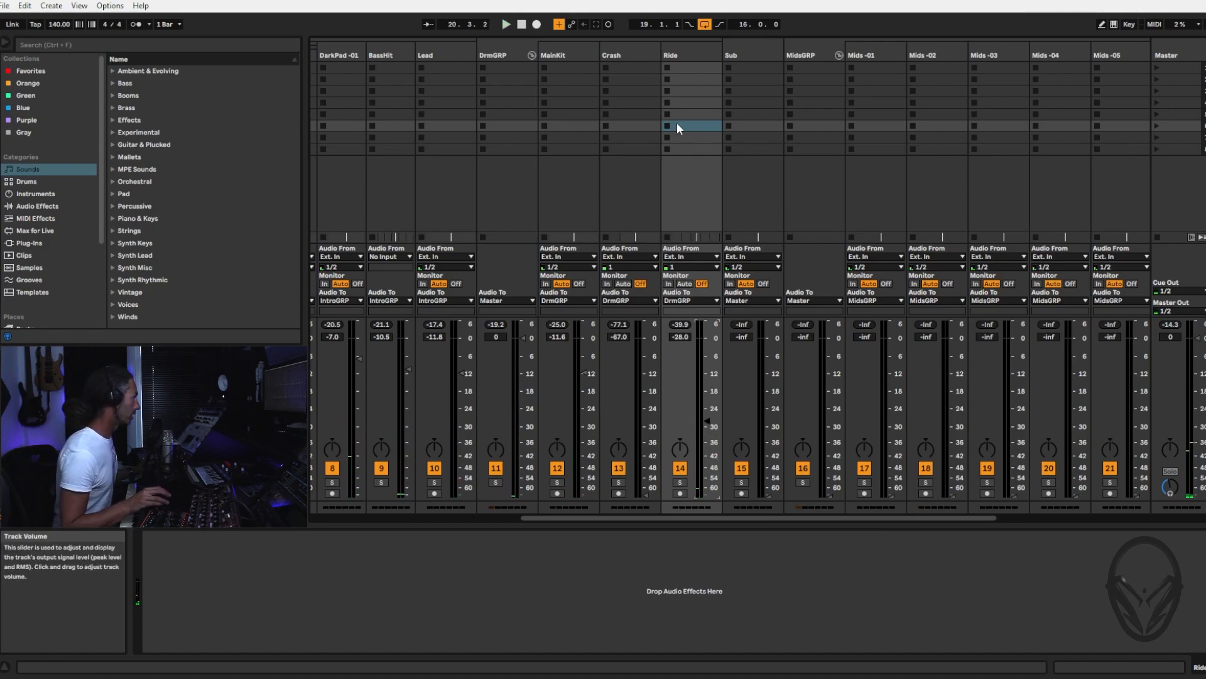
Move the 16-bar arrangement loop to bars 35 to 51 and play it with the mixer open
key(Tab)
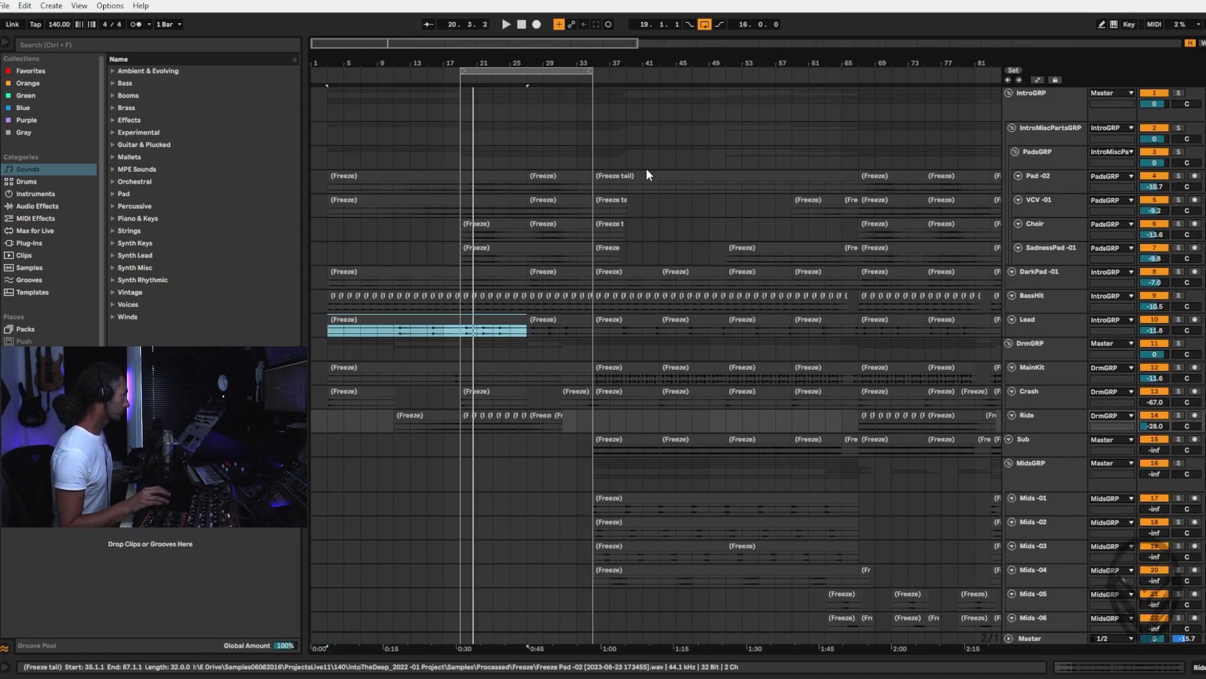
drag(485, 68, 618, 69)
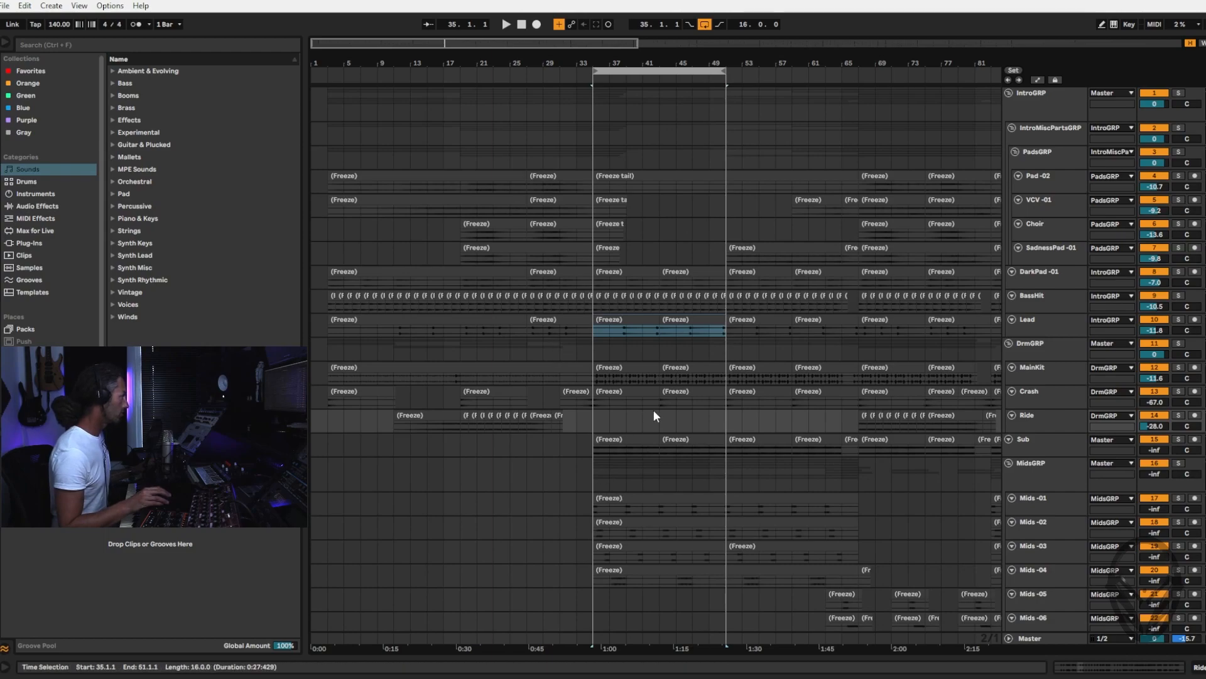
key(space)
key(Tab)
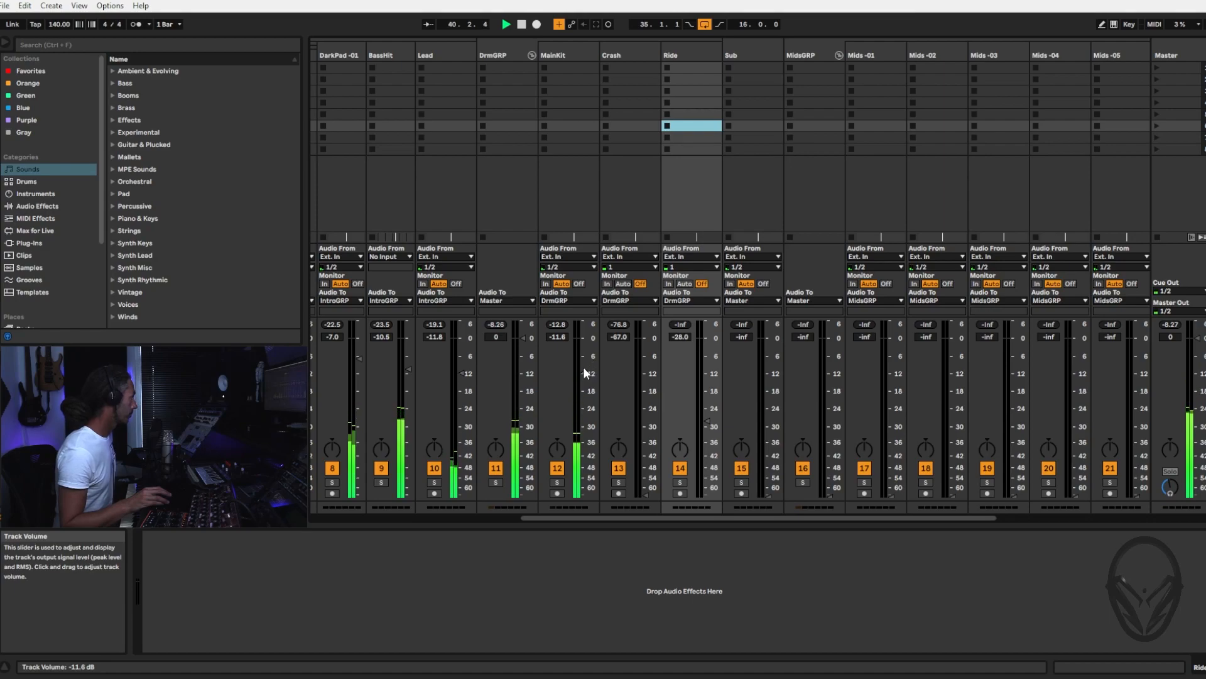
Rebalance the playing loop with MainKit at about -9.6 dB, BassHit at -6.0 dB, Lead at -9.4 dB and DarkPad -01 at -6.7 dB
drag(584, 370, 584, 364)
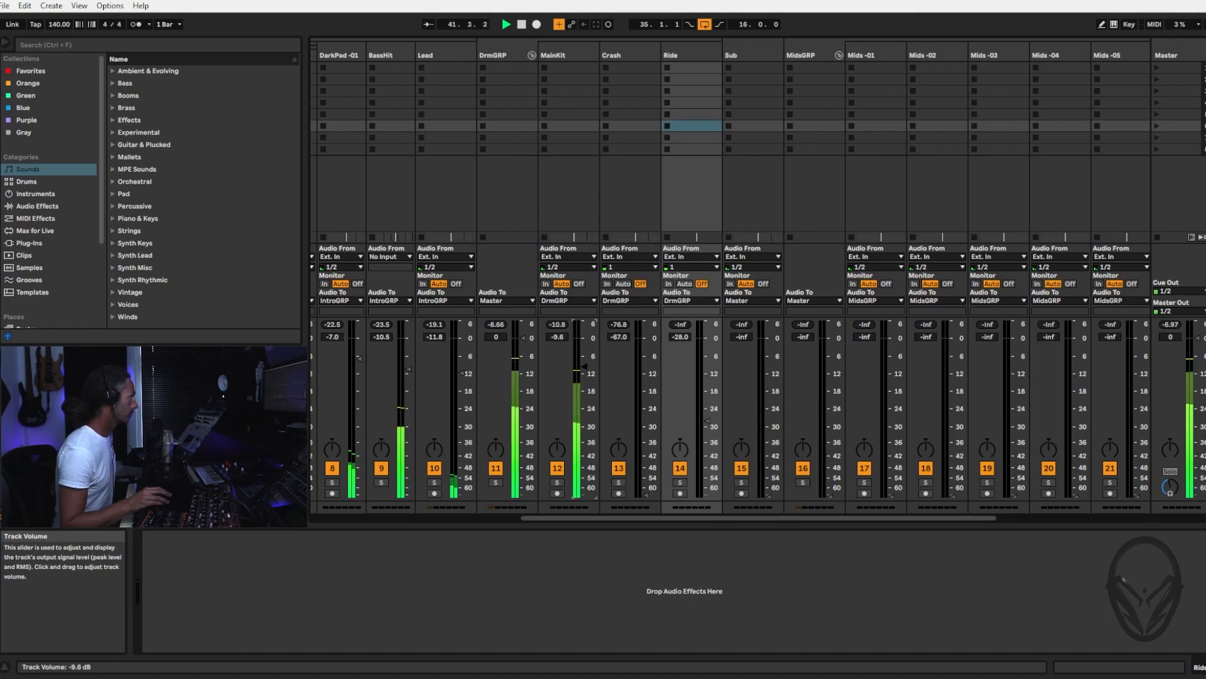
drag(604, 517, 568, 517)
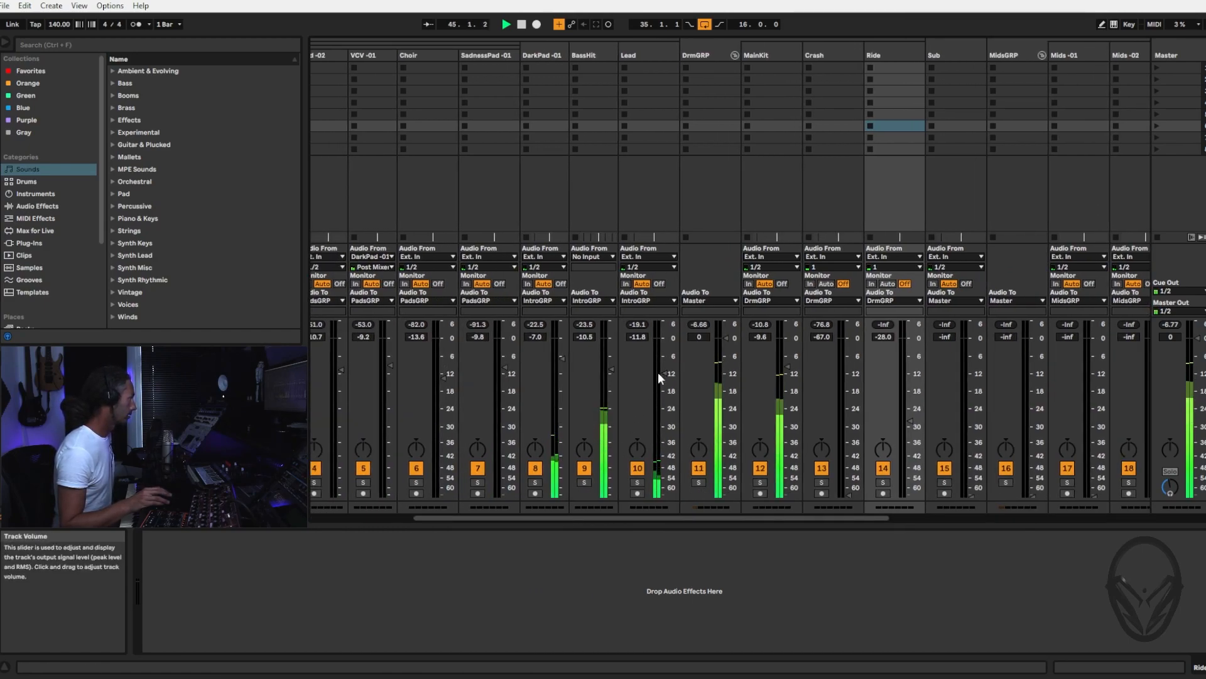
click(612, 369)
drag(612, 370, 664, 361)
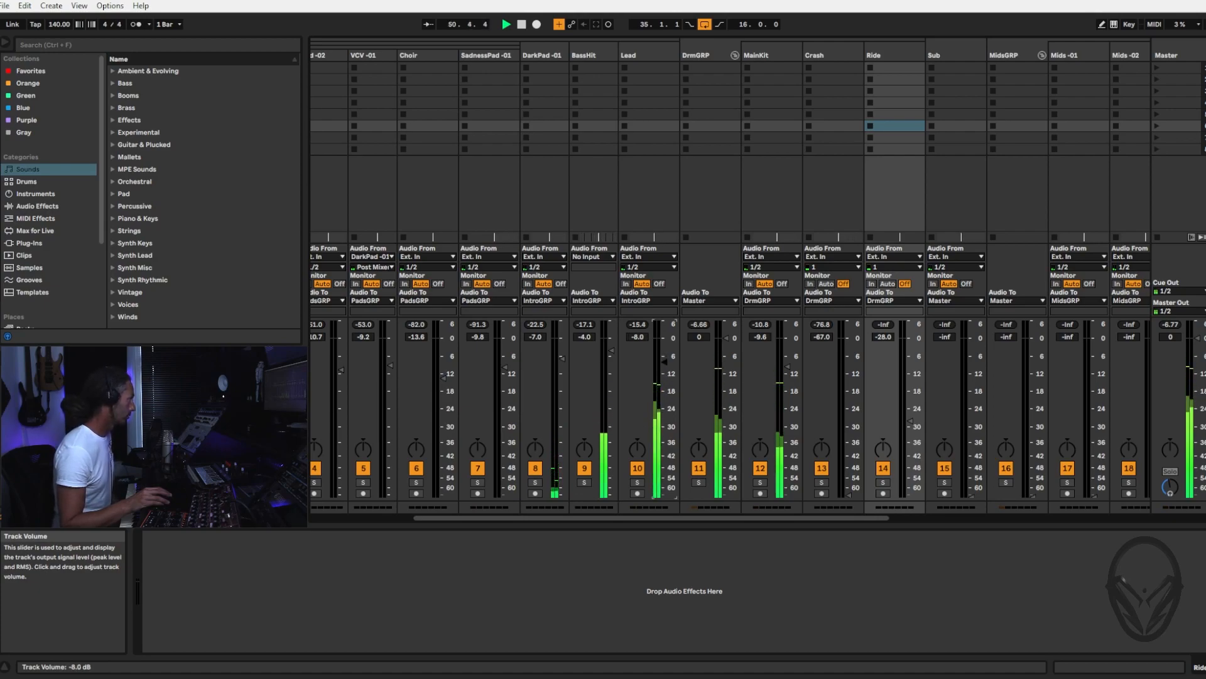
drag(564, 358, 564, 356)
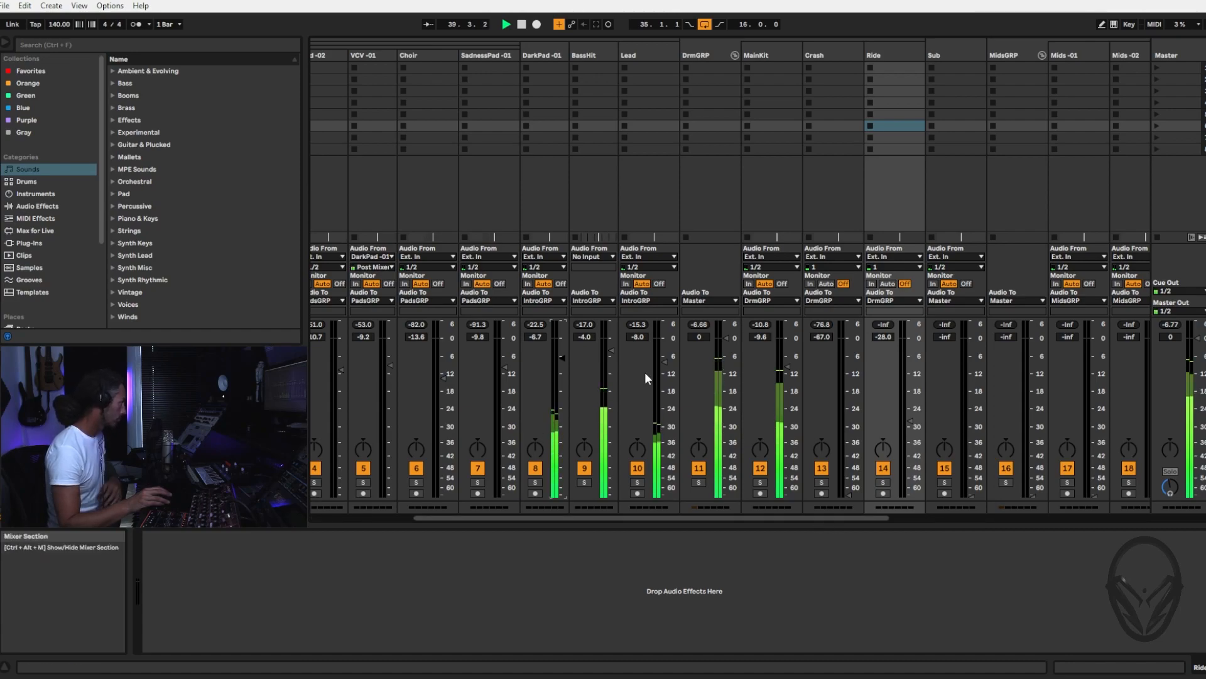
drag(665, 363, 613, 359)
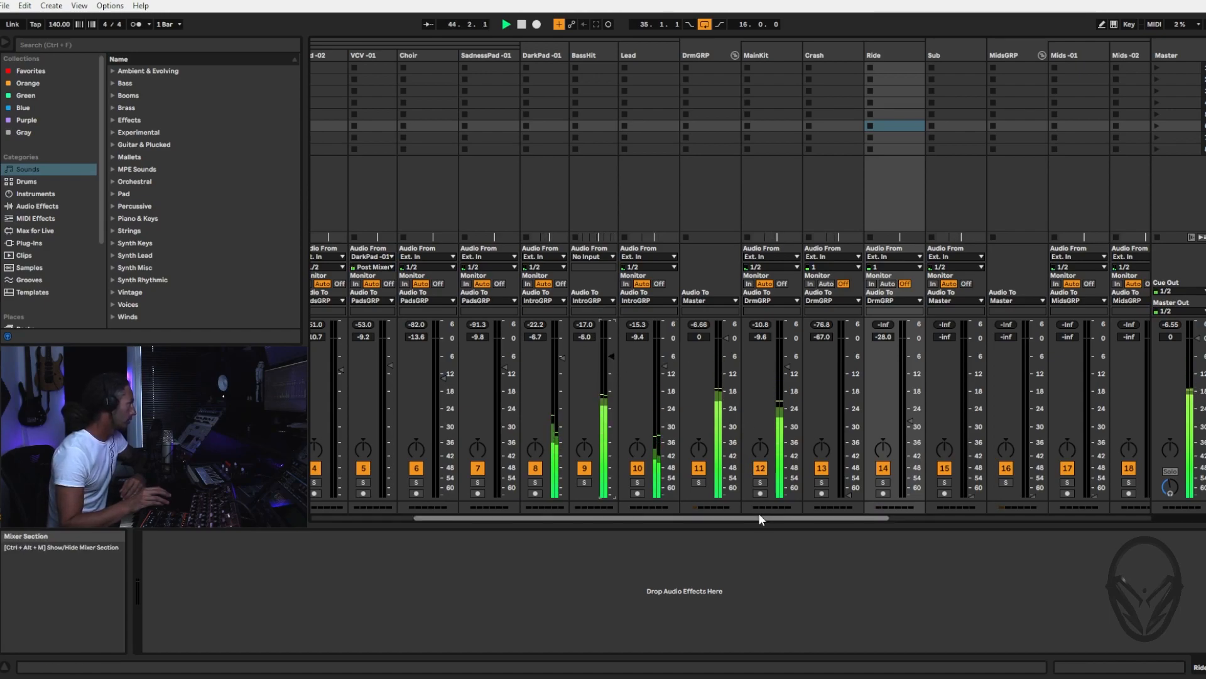
Gradually raise the Crash track volume to about -26.7 dB and restart playback from bar 37
drag(759, 518, 928, 507)
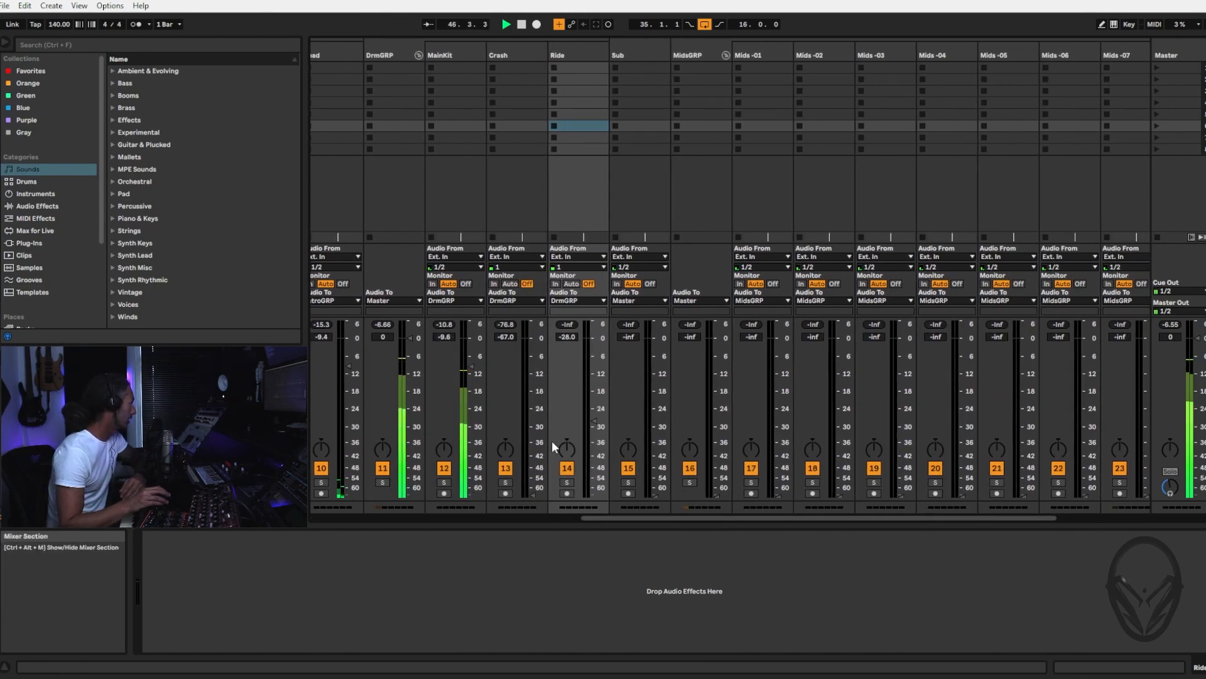
drag(532, 495, 531, 438)
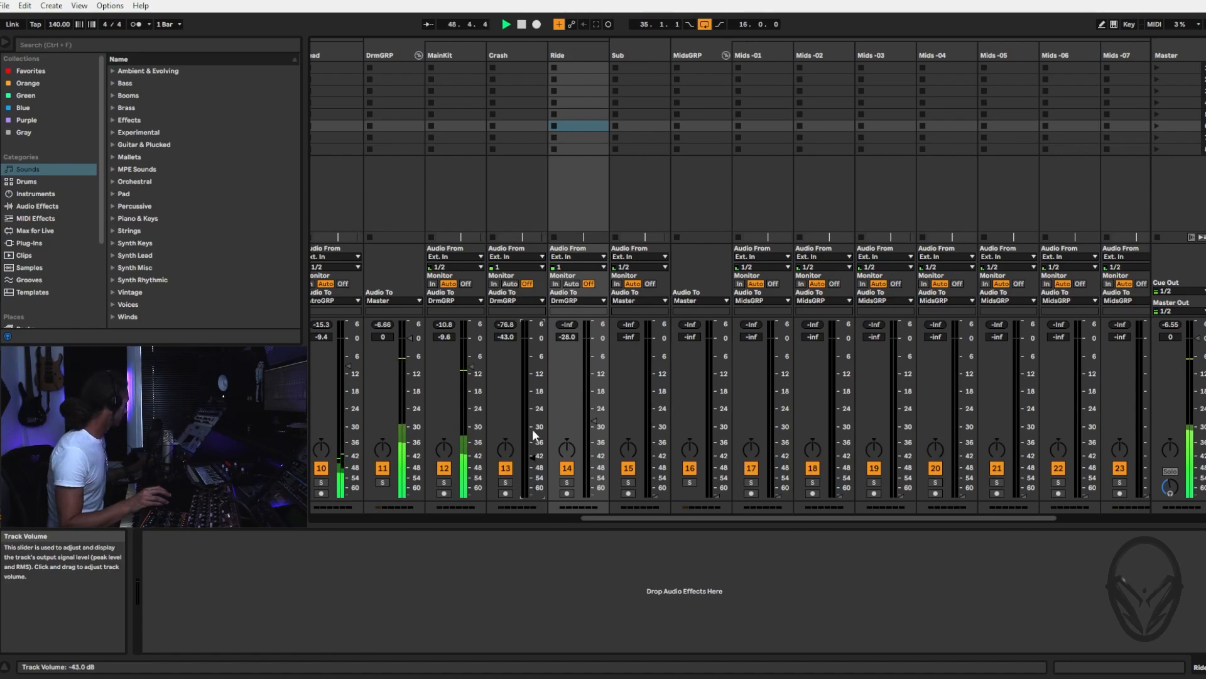
key(Tab)
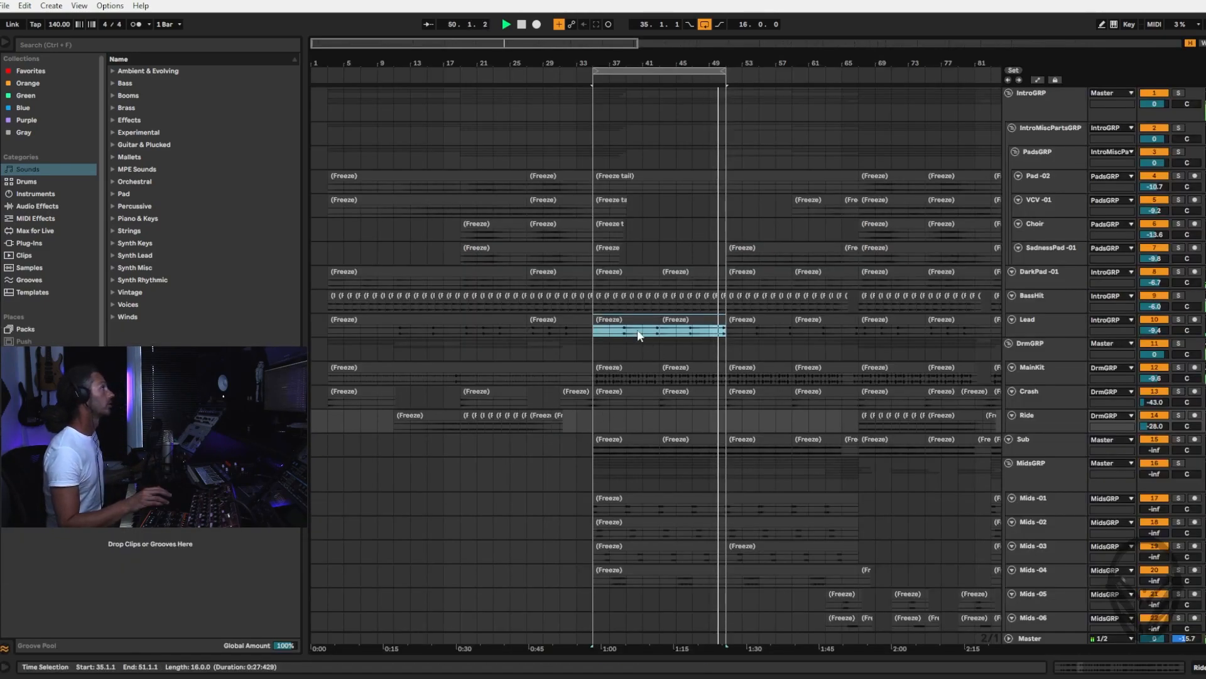
click(603, 398)
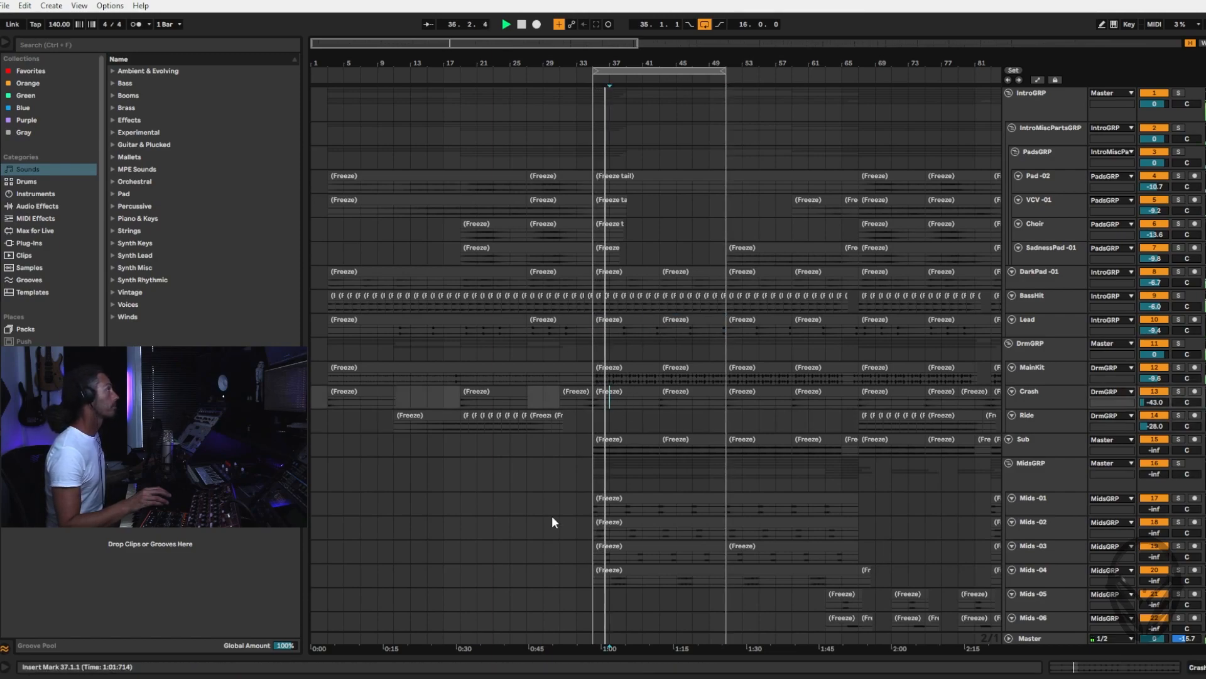
key(Tab)
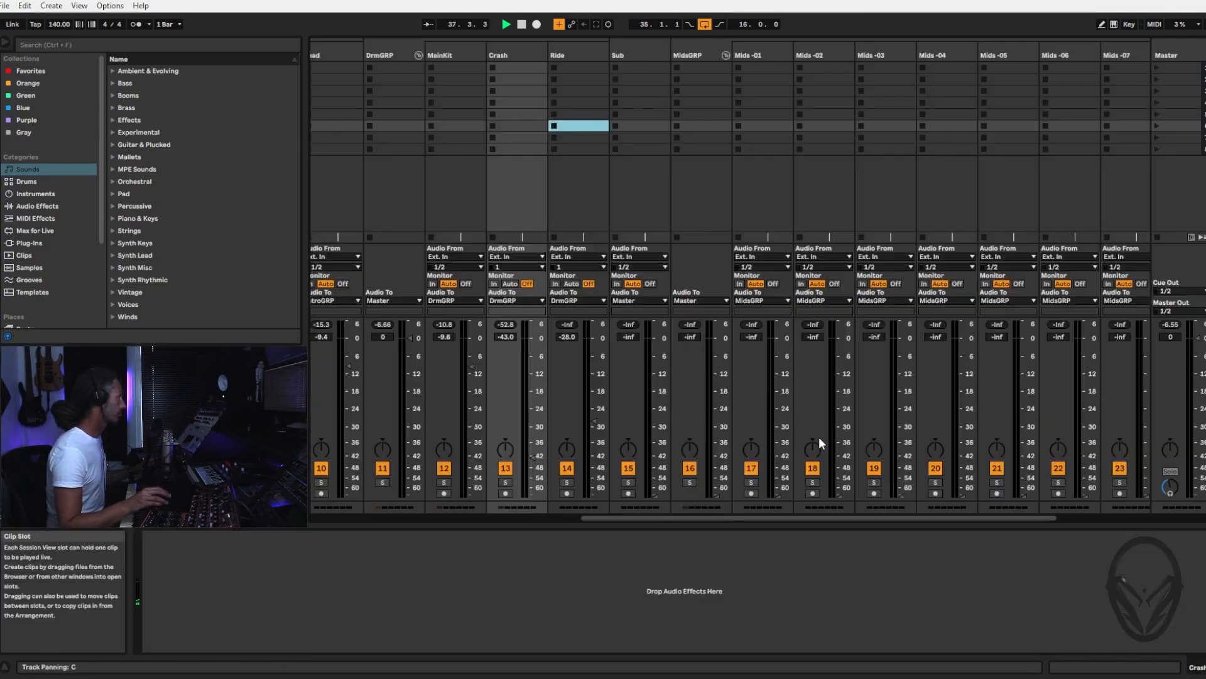
drag(537, 457, 533, 417)
key(space)
key(space)
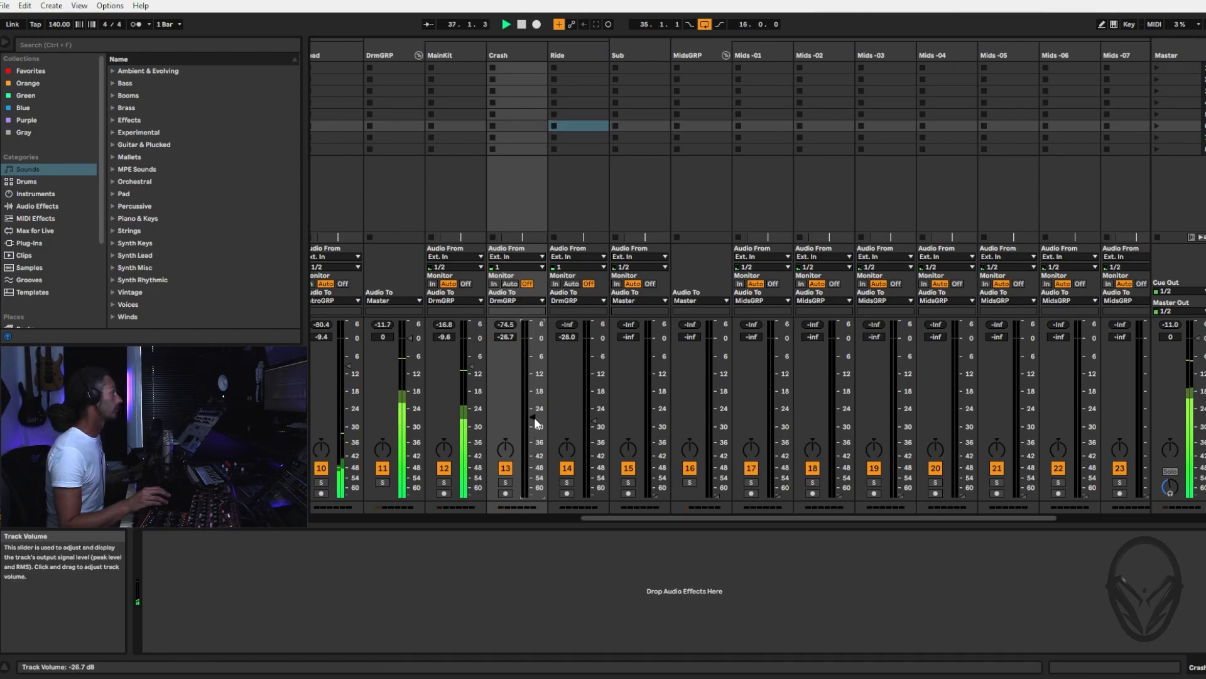
Restart playback from the loop start at bar 35 and raise the Crash track volume to about -24.8 dB
key(Tab)
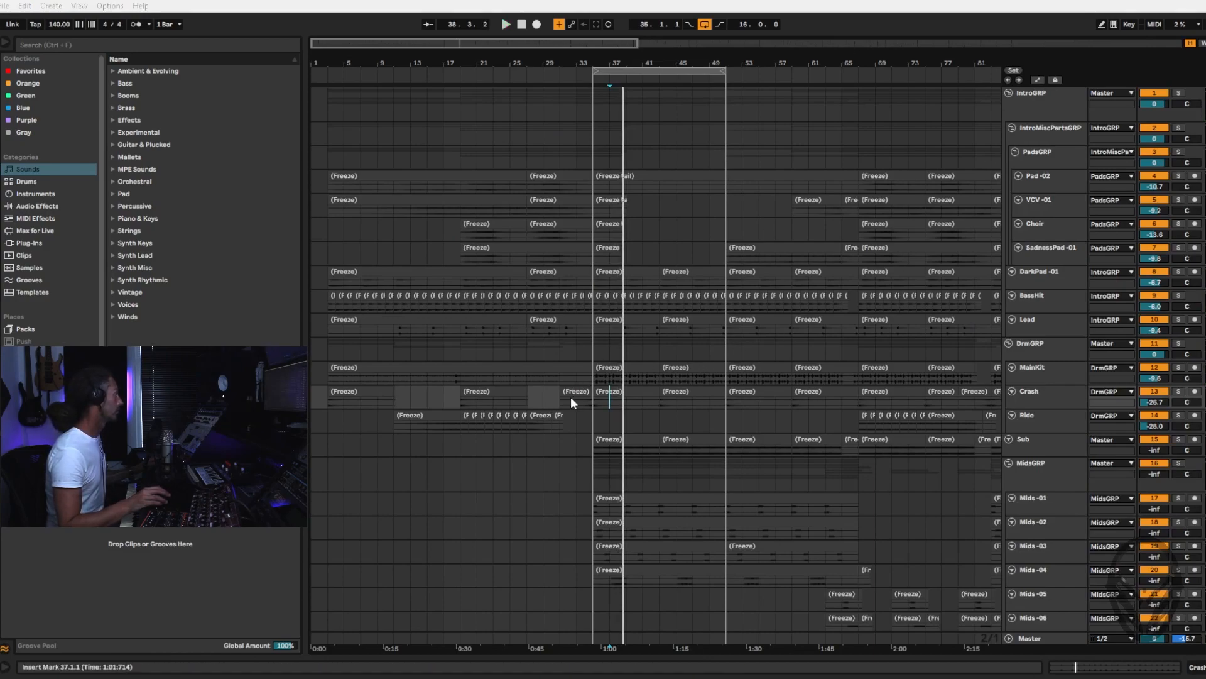
key(space)
key(space)
key(Tab)
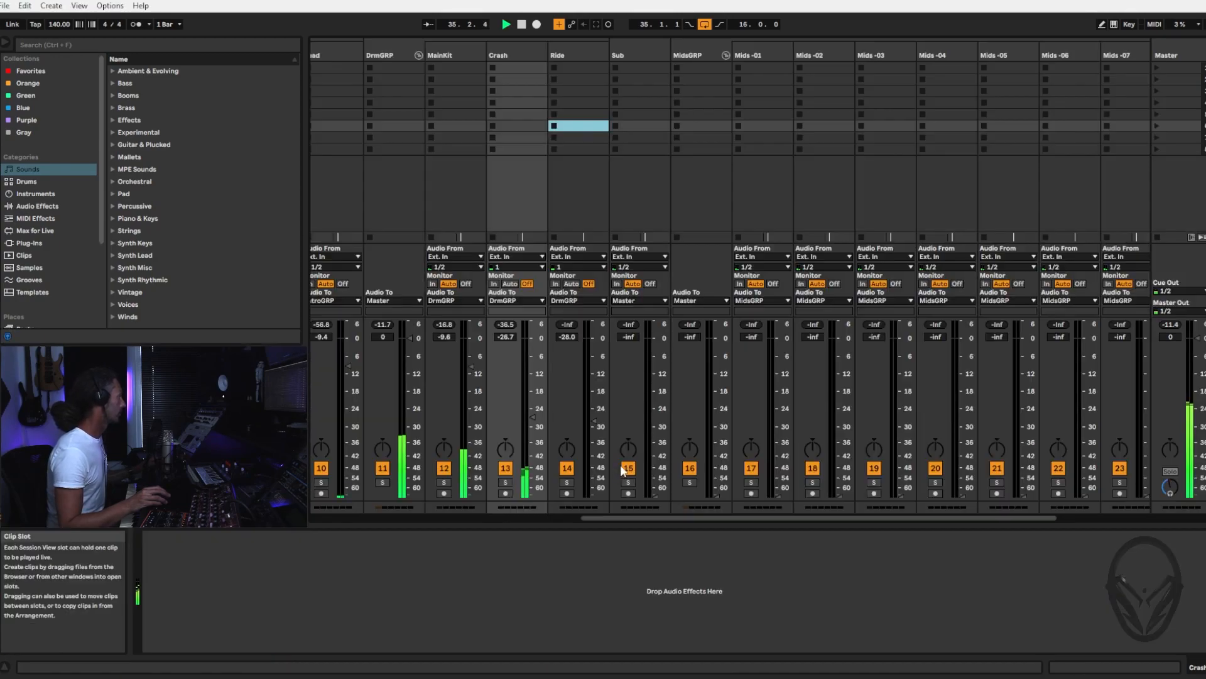
drag(533, 416, 533, 409)
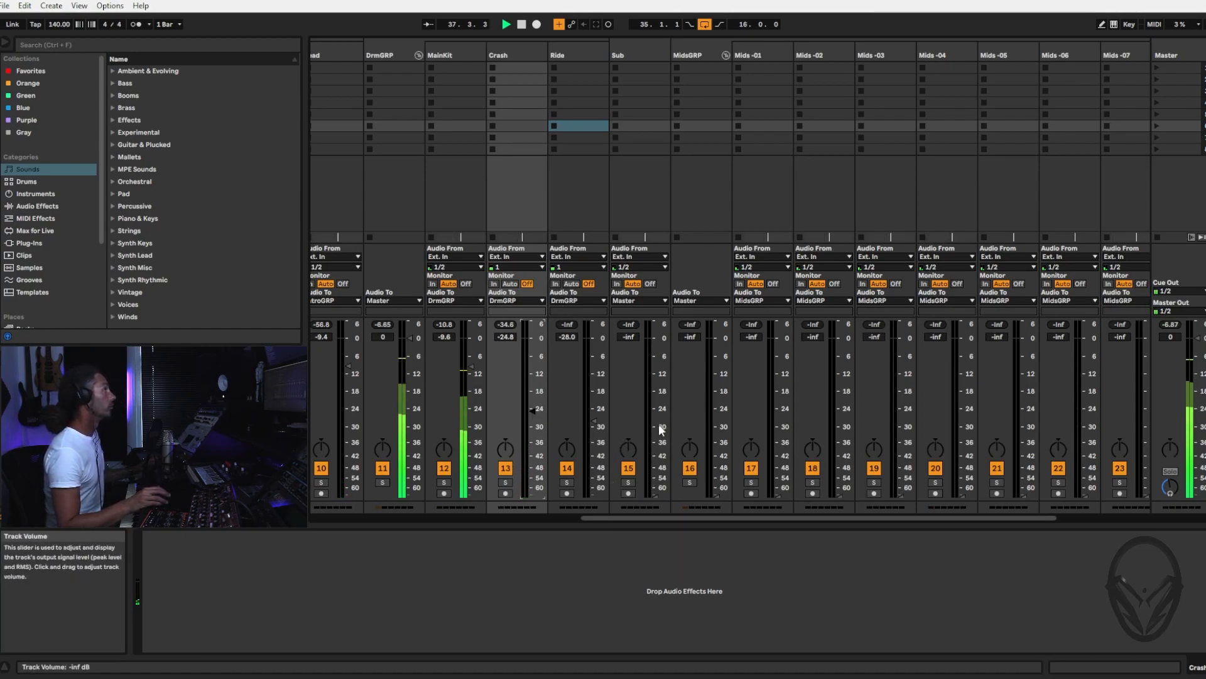
Select the Sub track and gradually raise its volume from silence to about -8.0 dB, soloing it briefly along the way
click(640, 51)
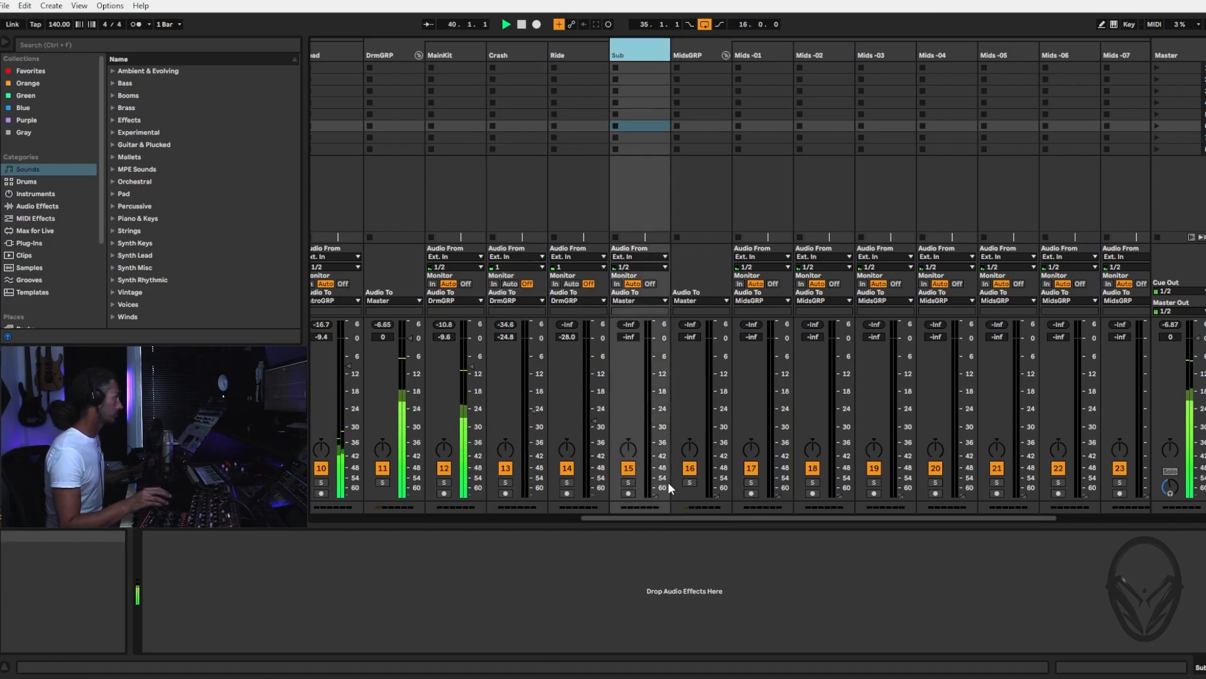
drag(657, 495, 657, 459)
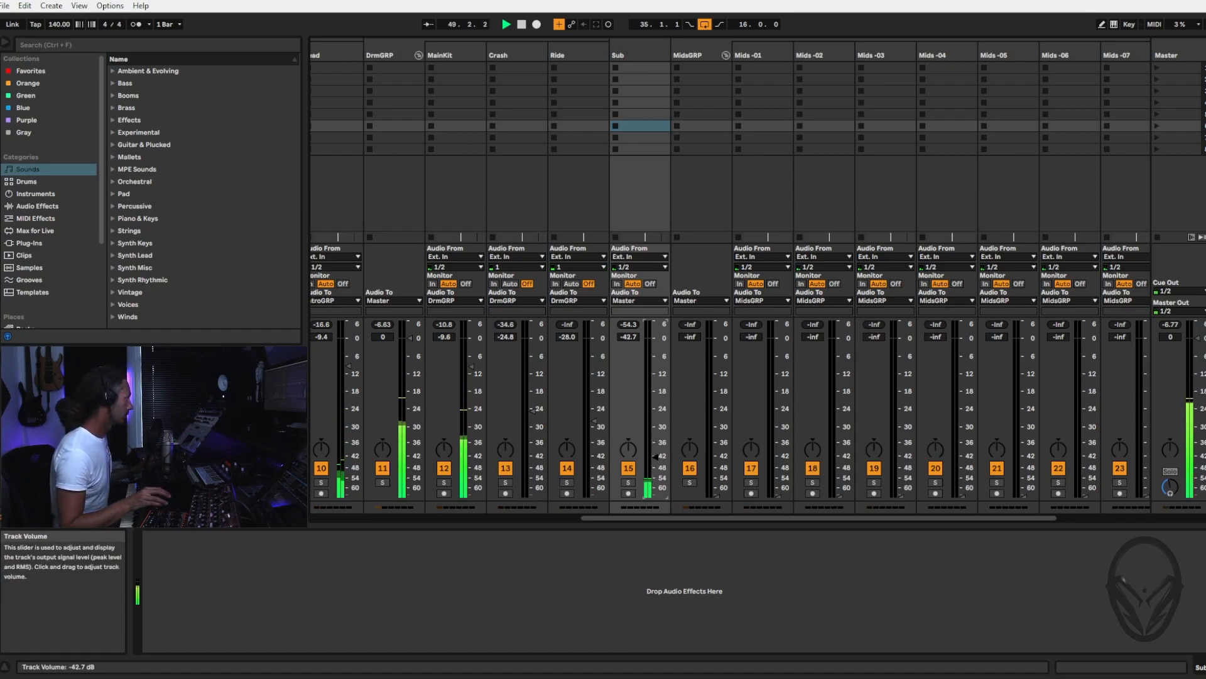
drag(655, 419, 656, 412)
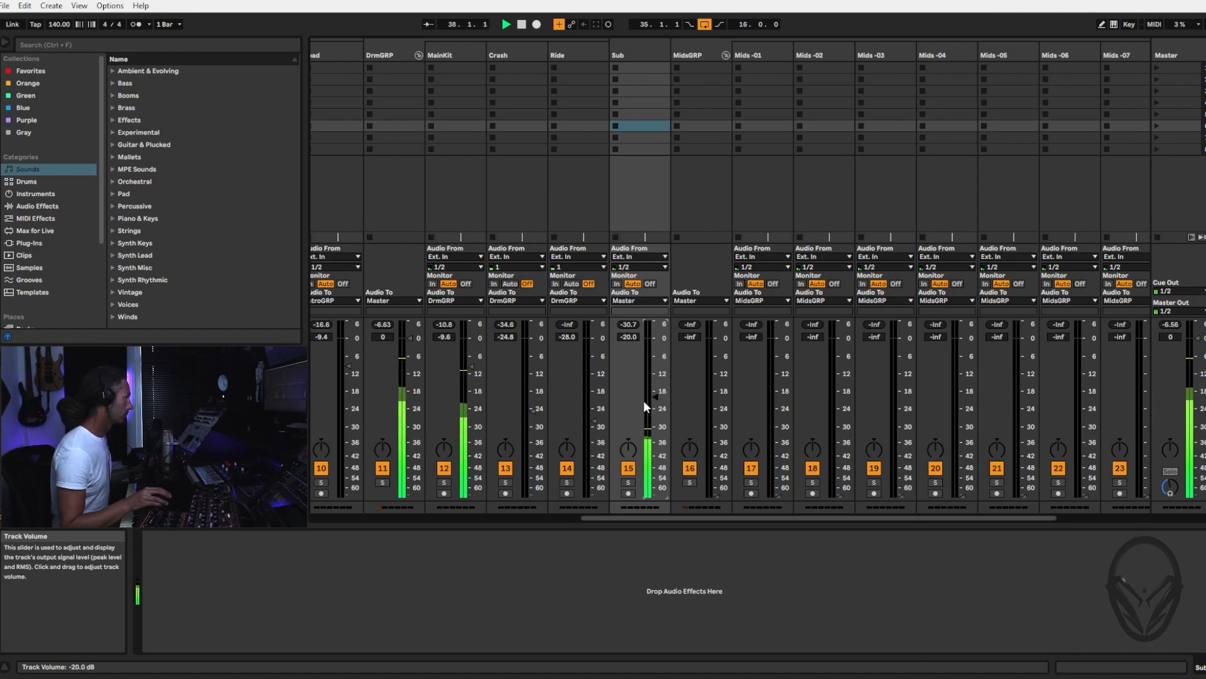
click(627, 482)
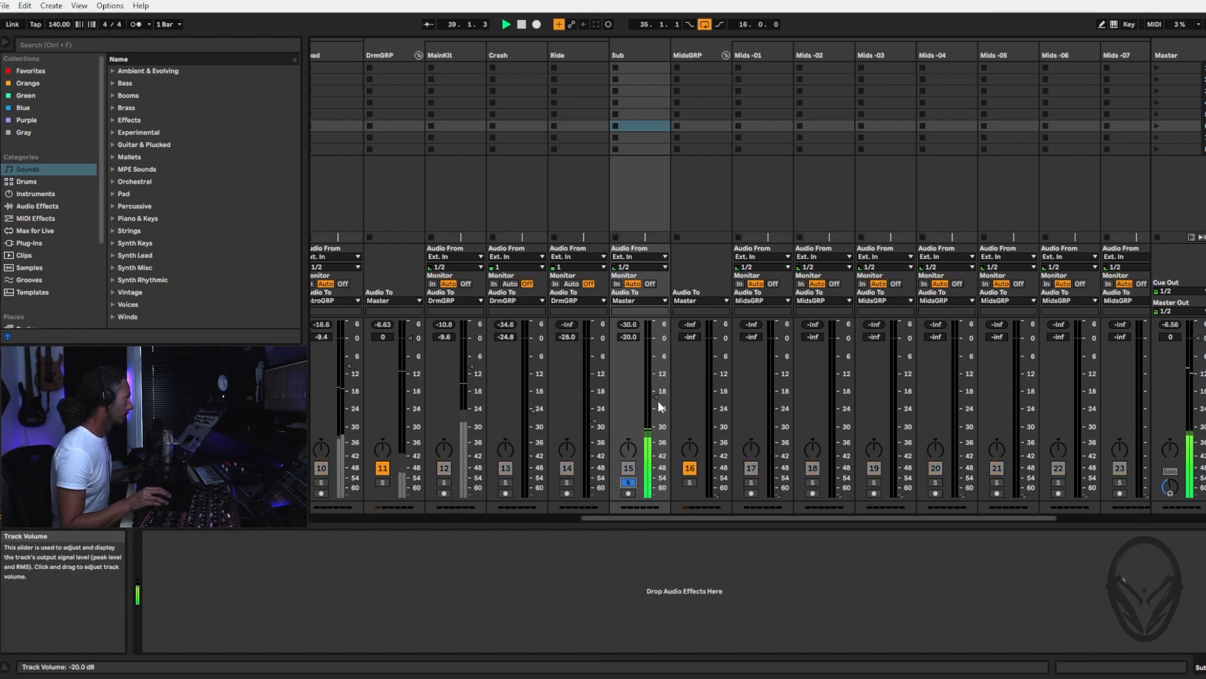
drag(653, 397, 654, 390)
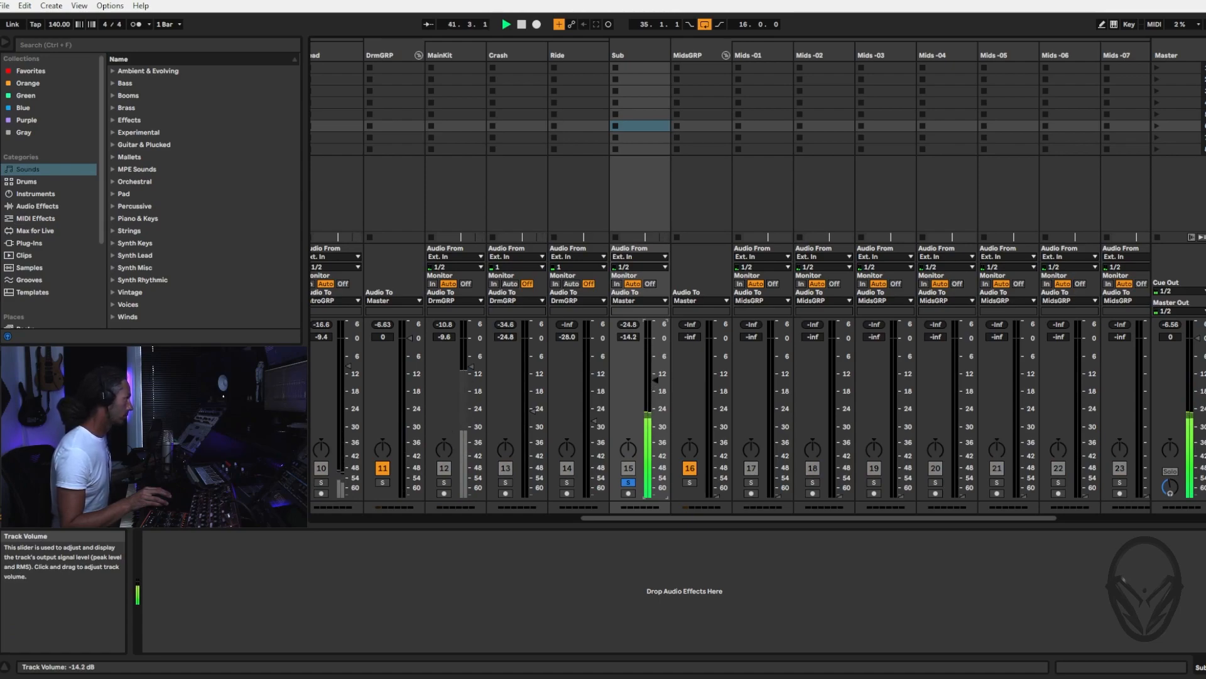
click(628, 482)
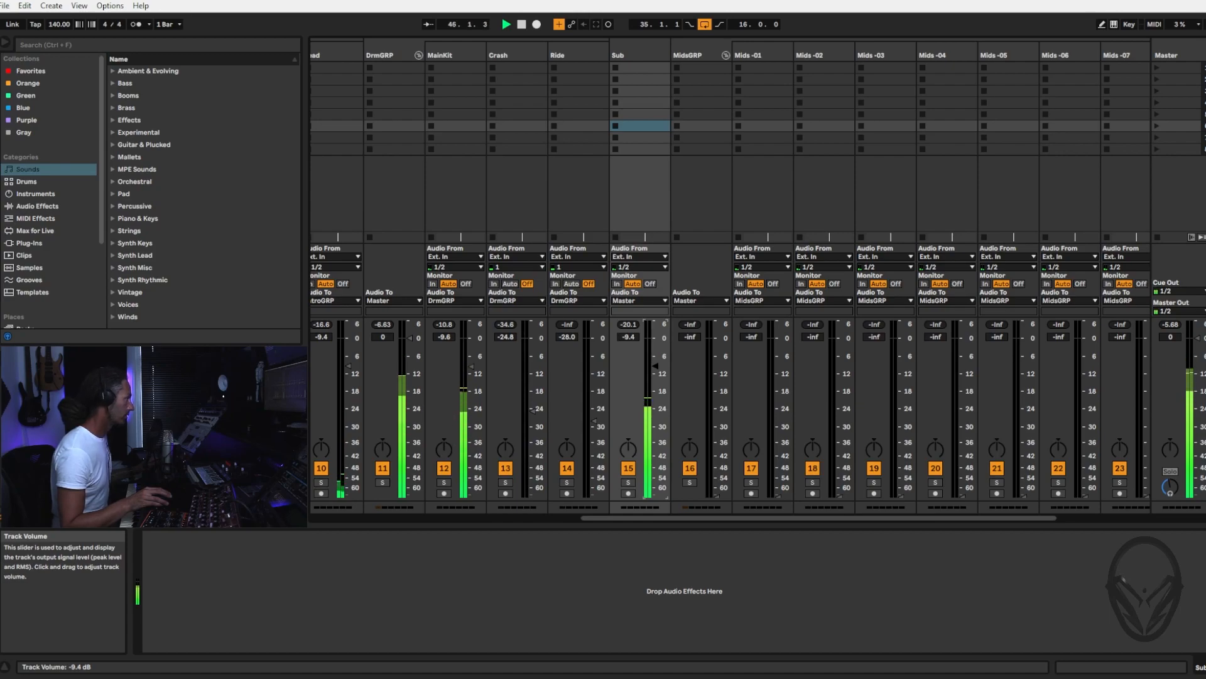
drag(655, 366, 655, 363)
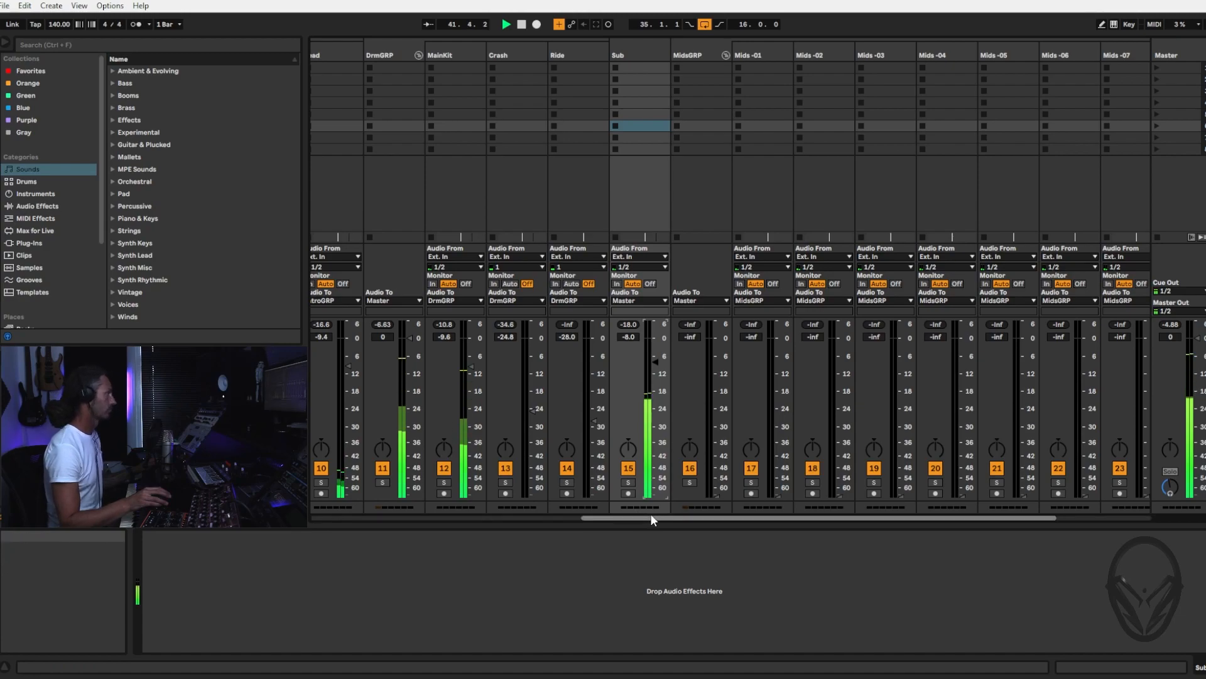
Extend the arrangement loop to 32 bars, from bar 35 to bar 67, and play through it while checking the mixer levels
drag(651, 515, 378, 504)
key(Tab)
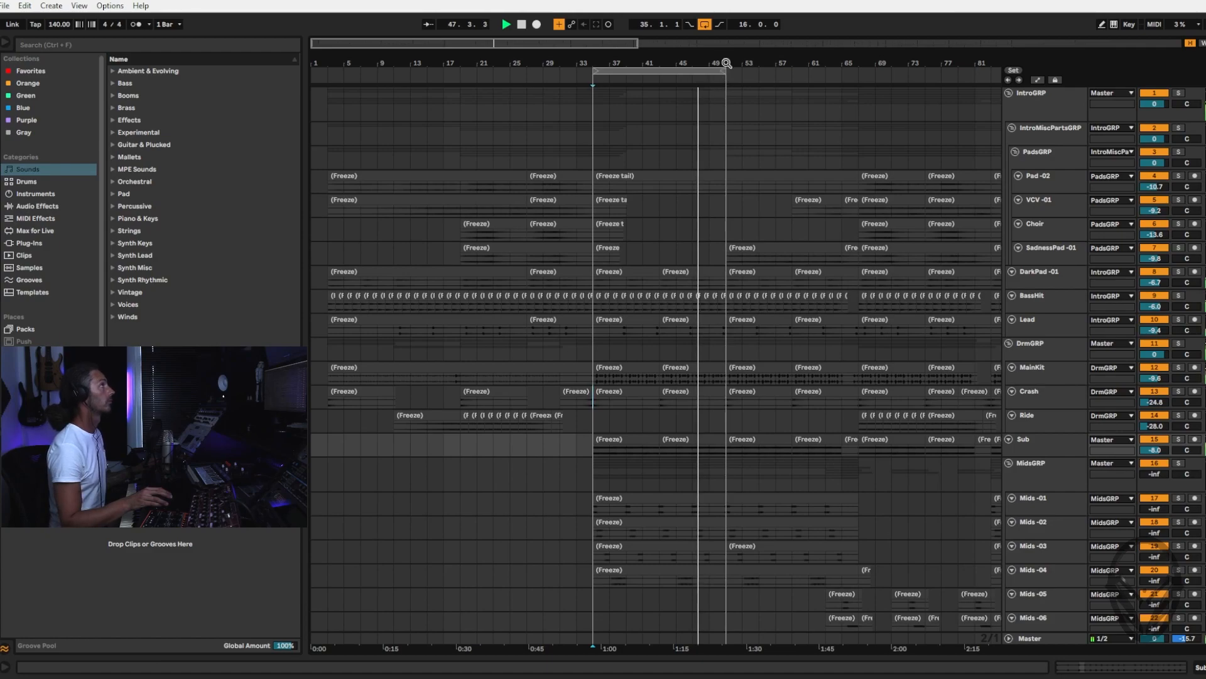
drag(722, 73, 857, 83)
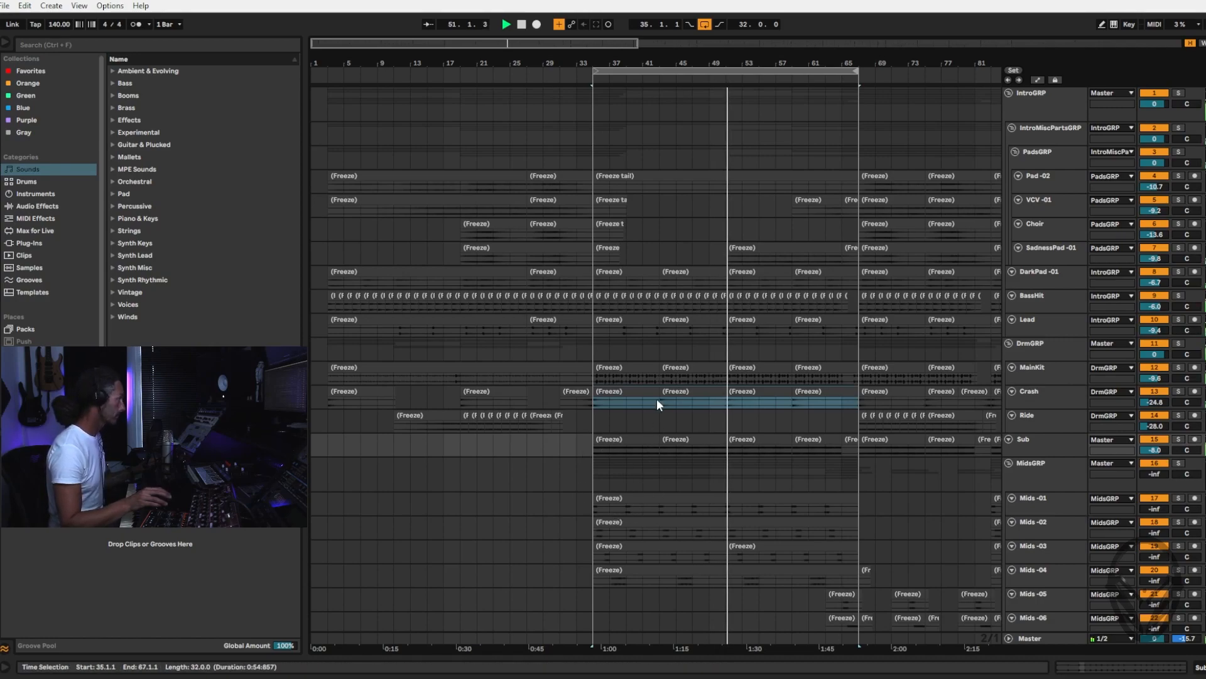
key(Tab)
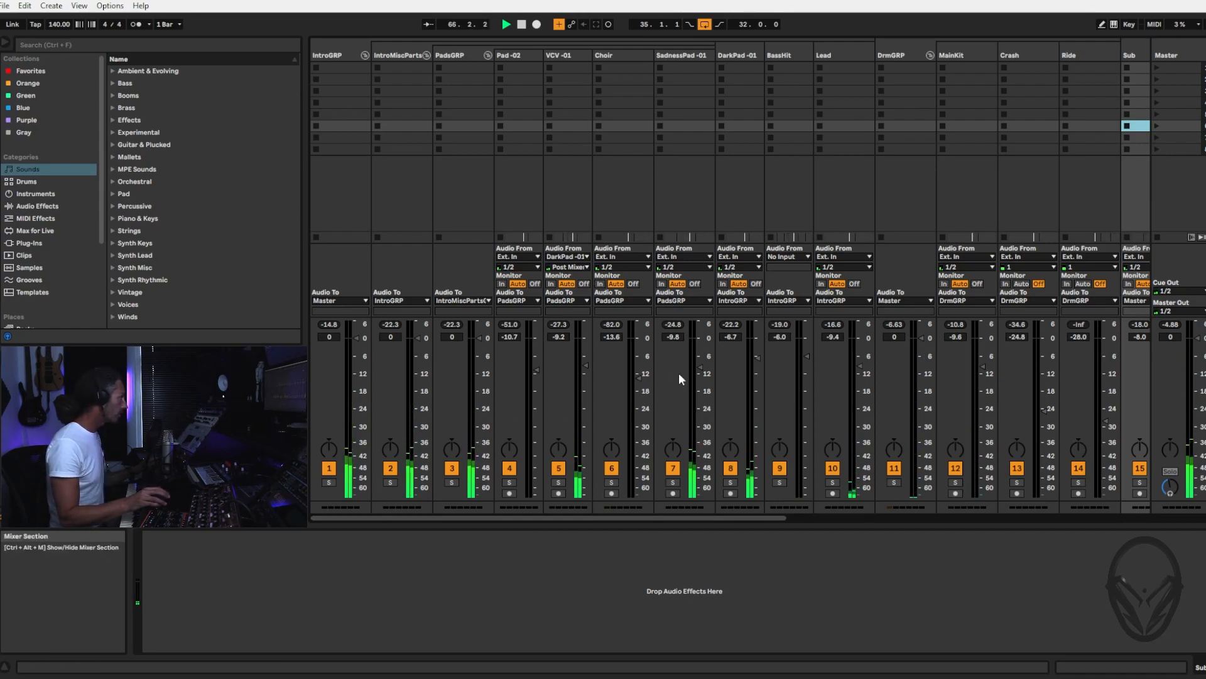
key(Tab)
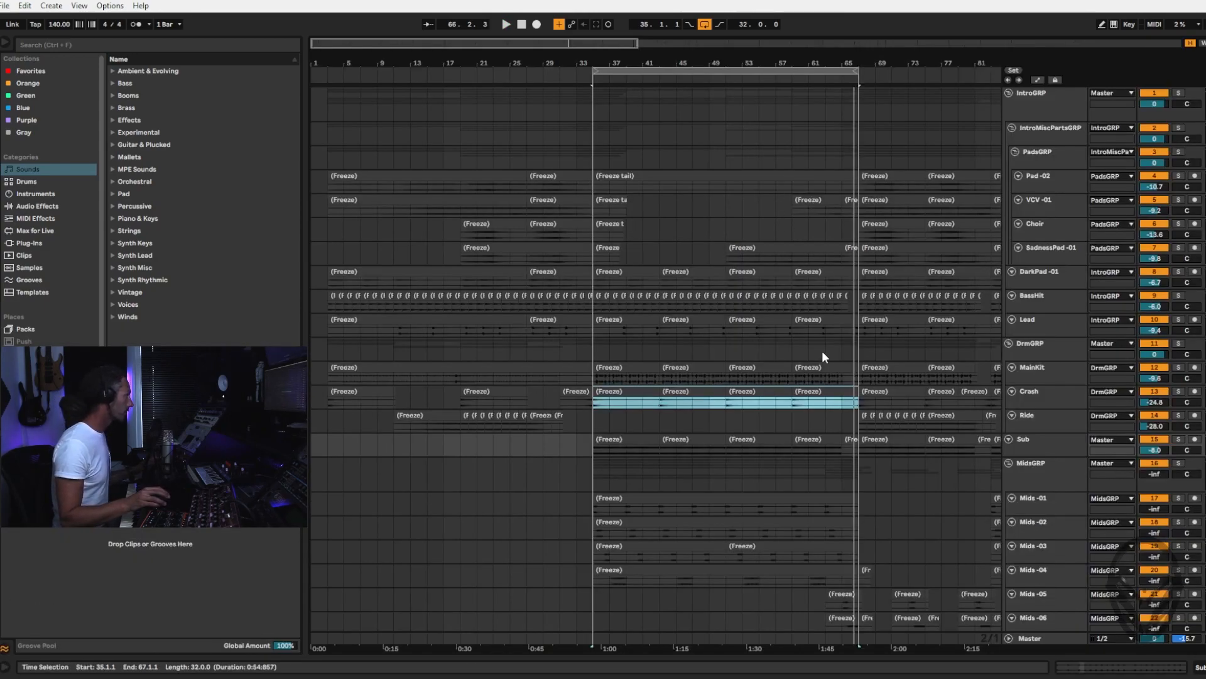
Start playback from bar 59 and solo the VCV -01 track to audition its clip from bar 59 to 65
scroll(821, 381, down, 3)
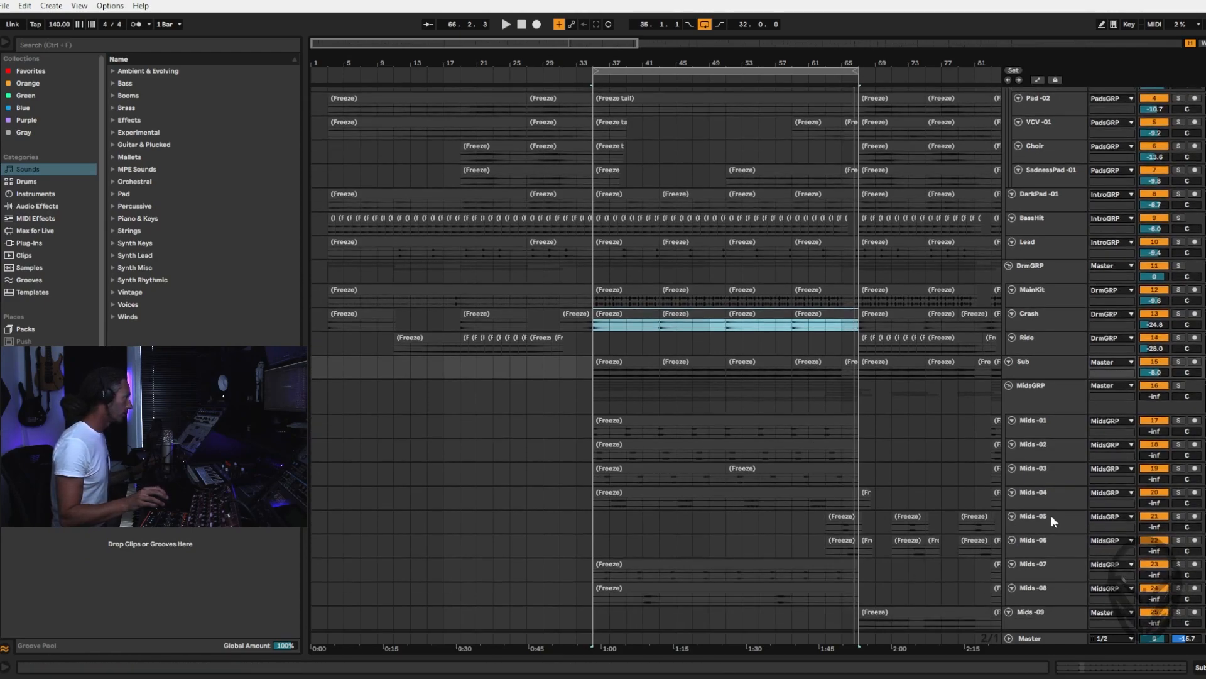
scroll(786, 444, up, 3)
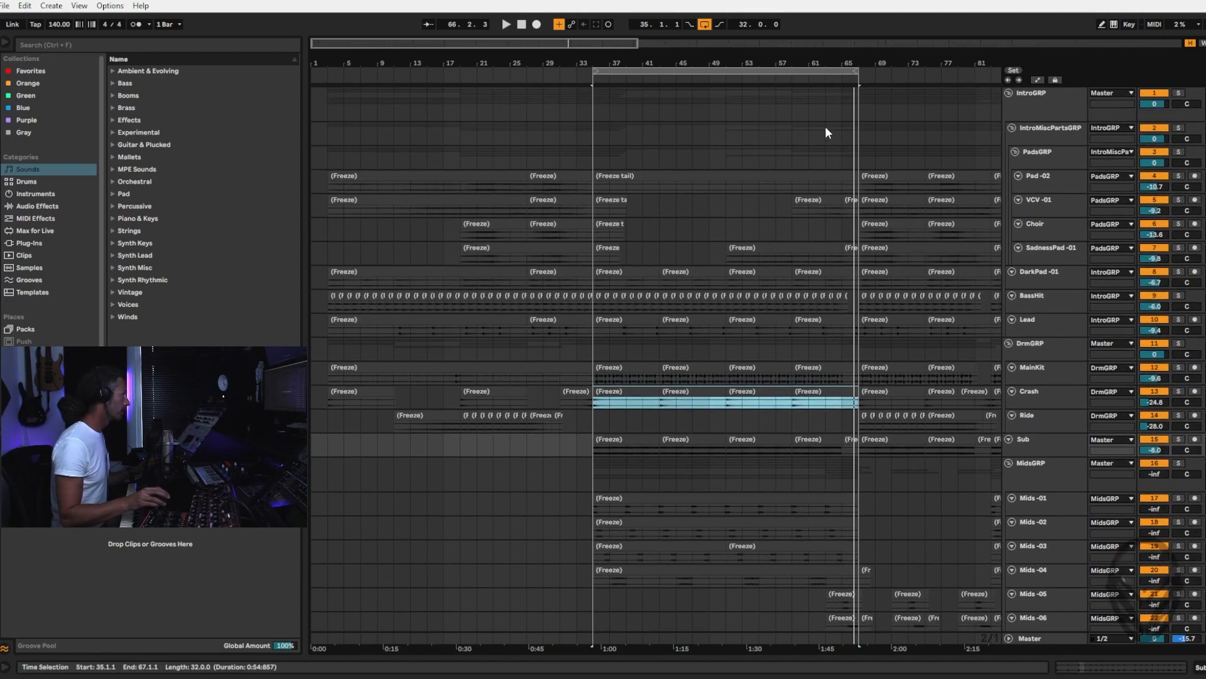
click(792, 80)
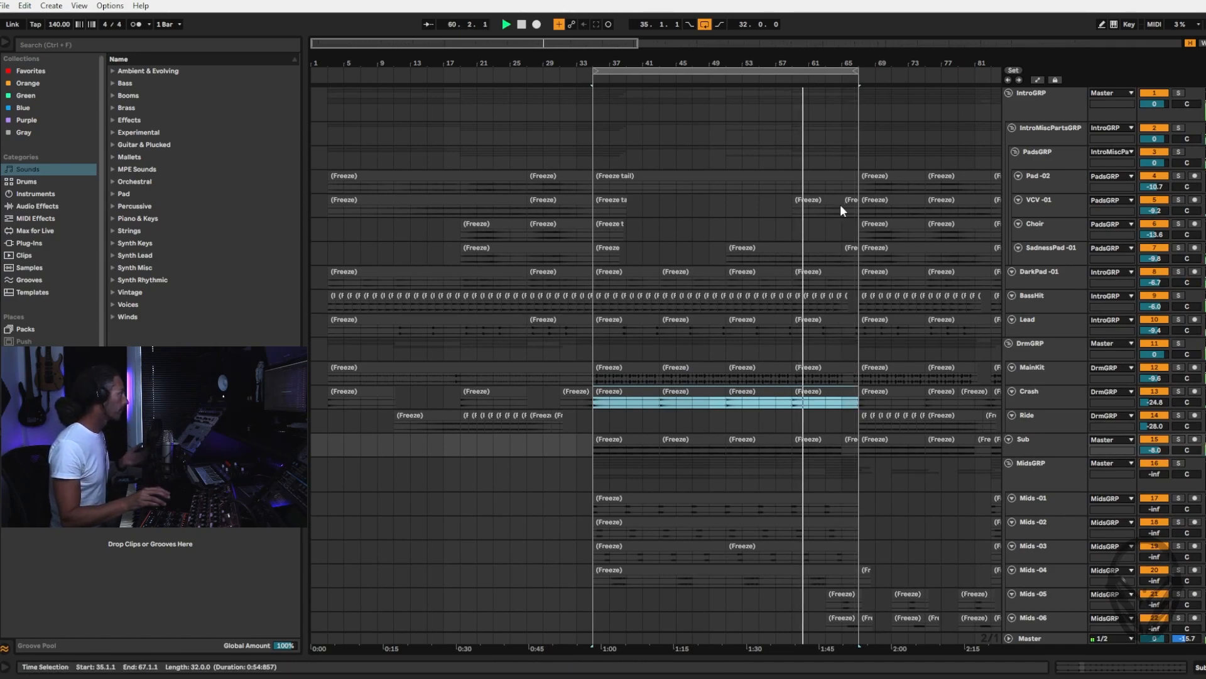
click(841, 207)
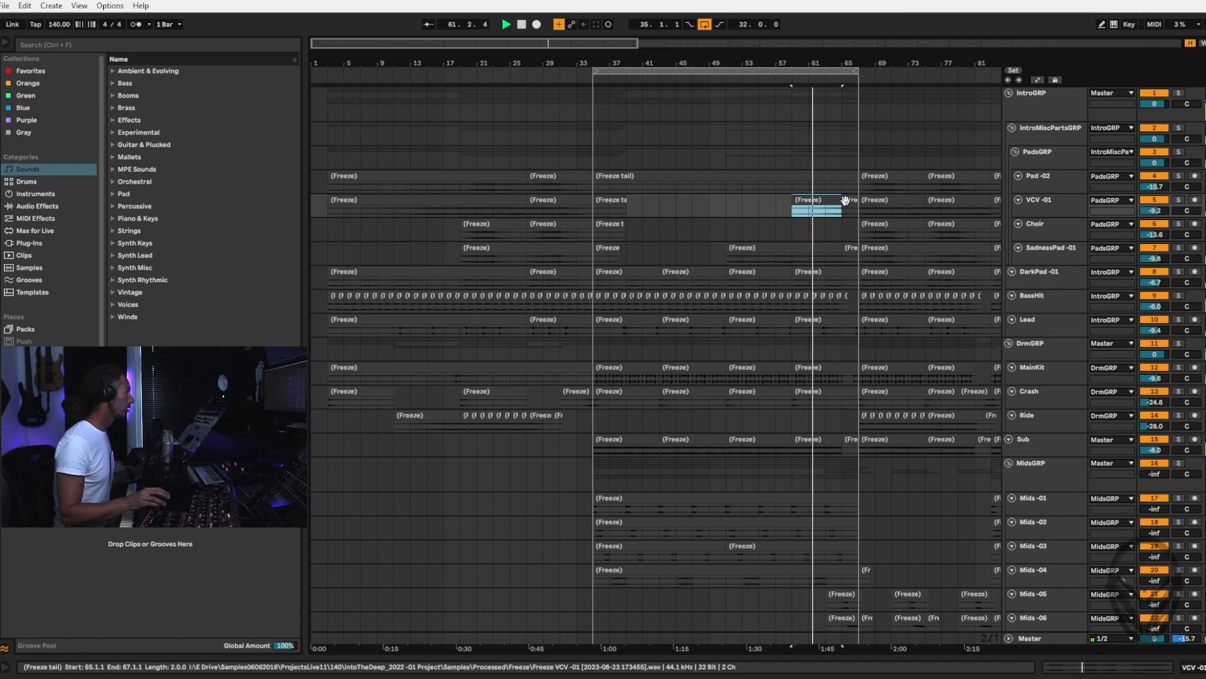
scroll(839, 203, down, 2)
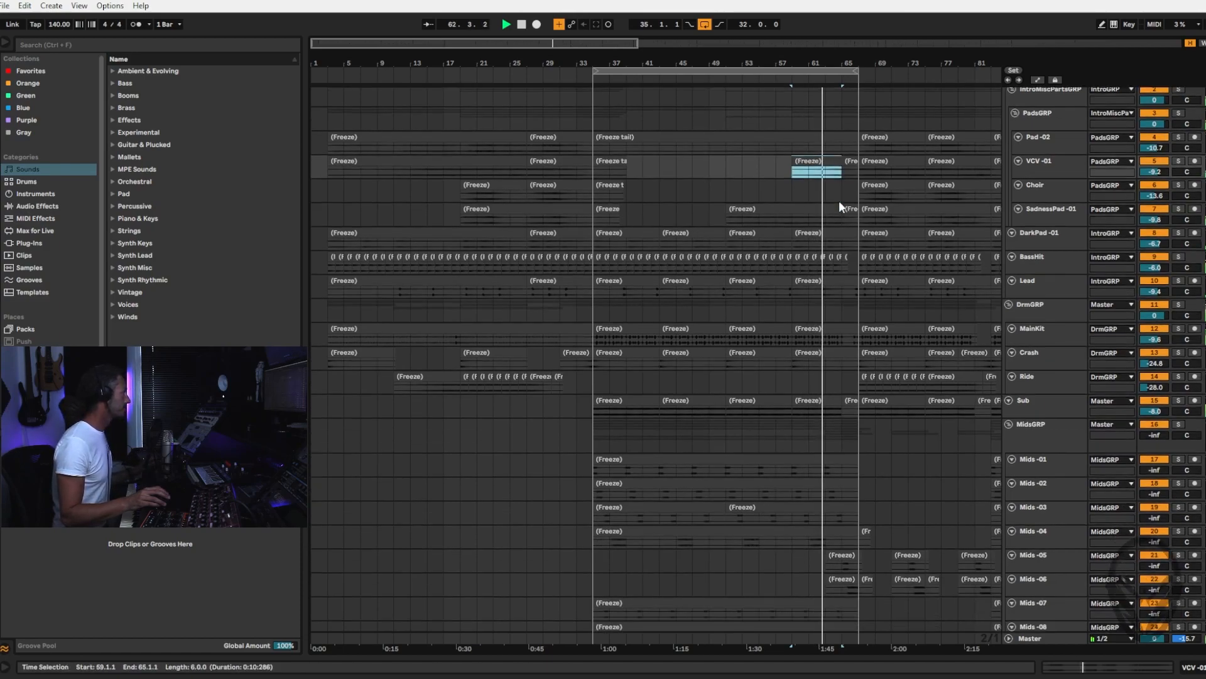
scroll(839, 201, down, 3)
scroll(839, 198, up, 4)
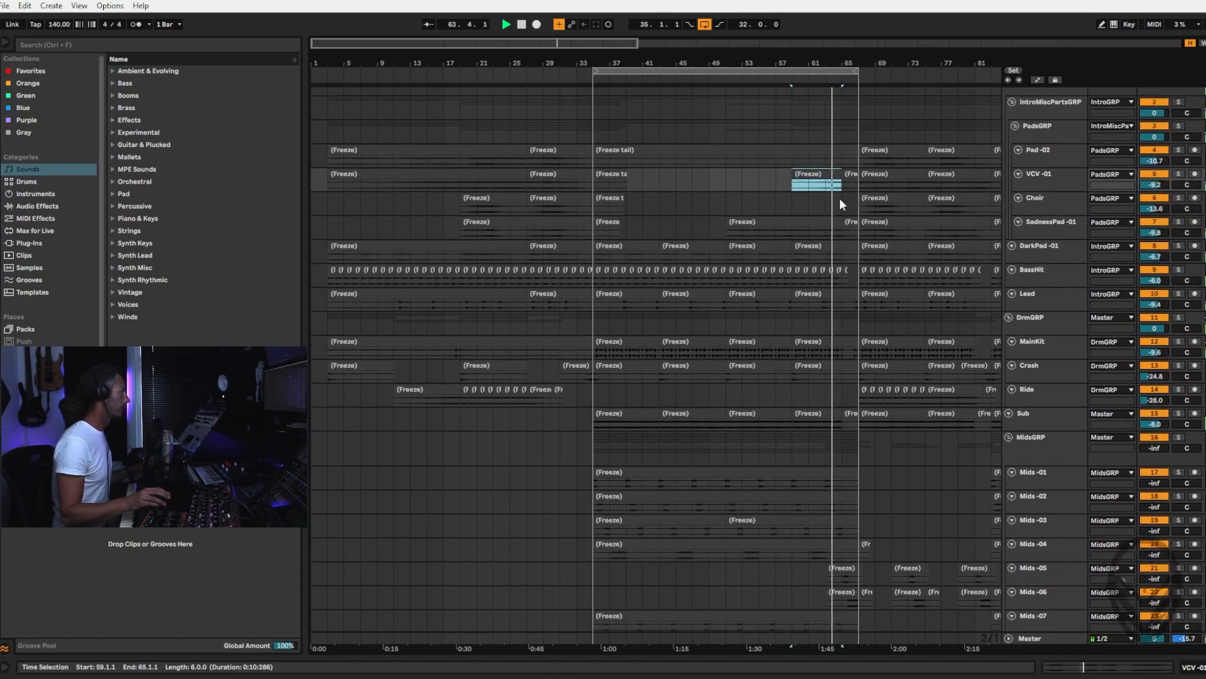
click(1179, 174)
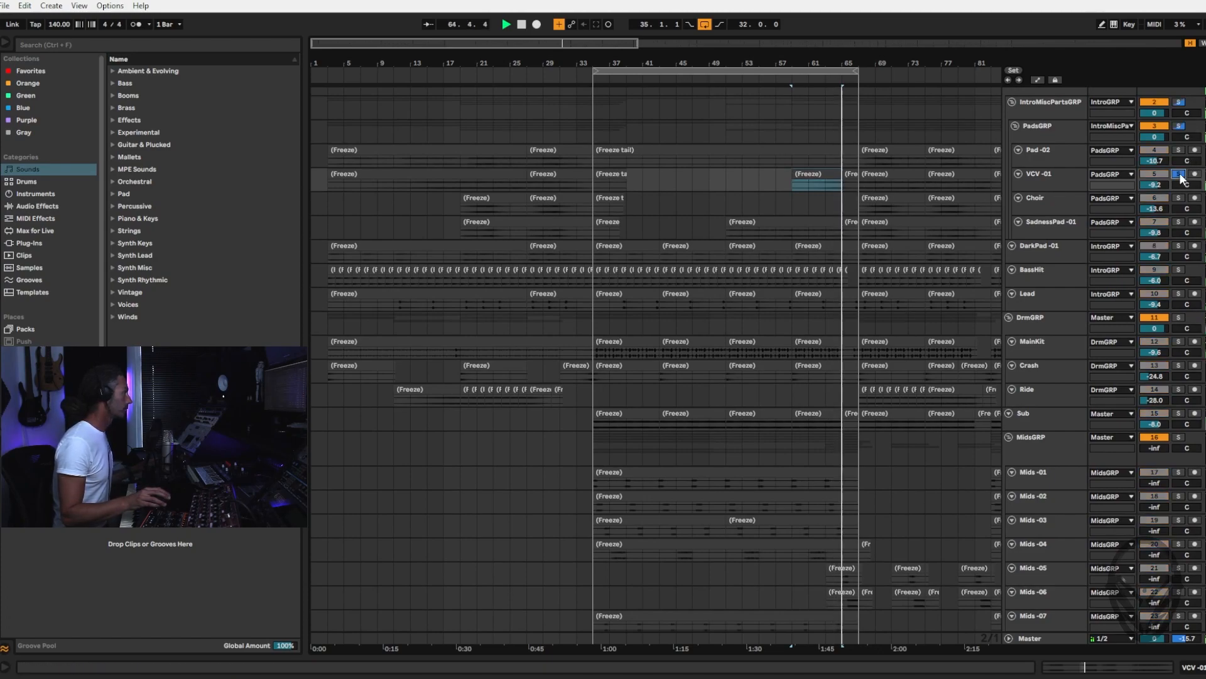
click(820, 174)
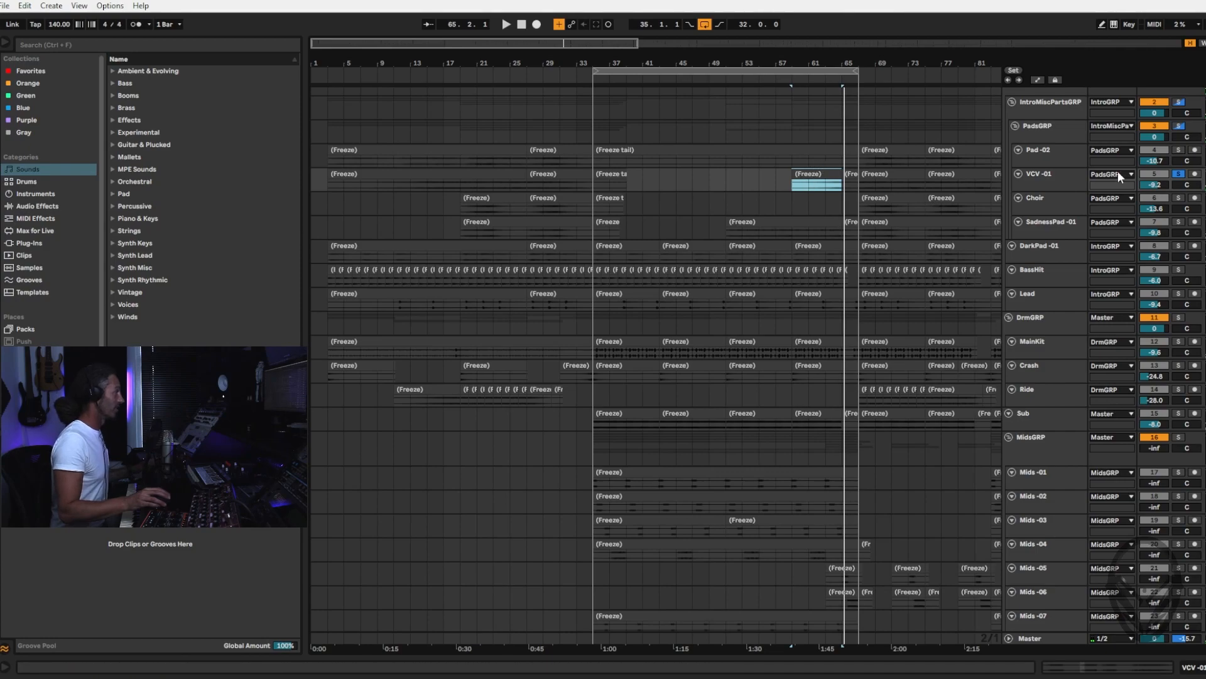
Unsolo the VCV -01 track, resume playback from bar 59 and raise its volume to -6.7 dB
key(space)
key(Tab)
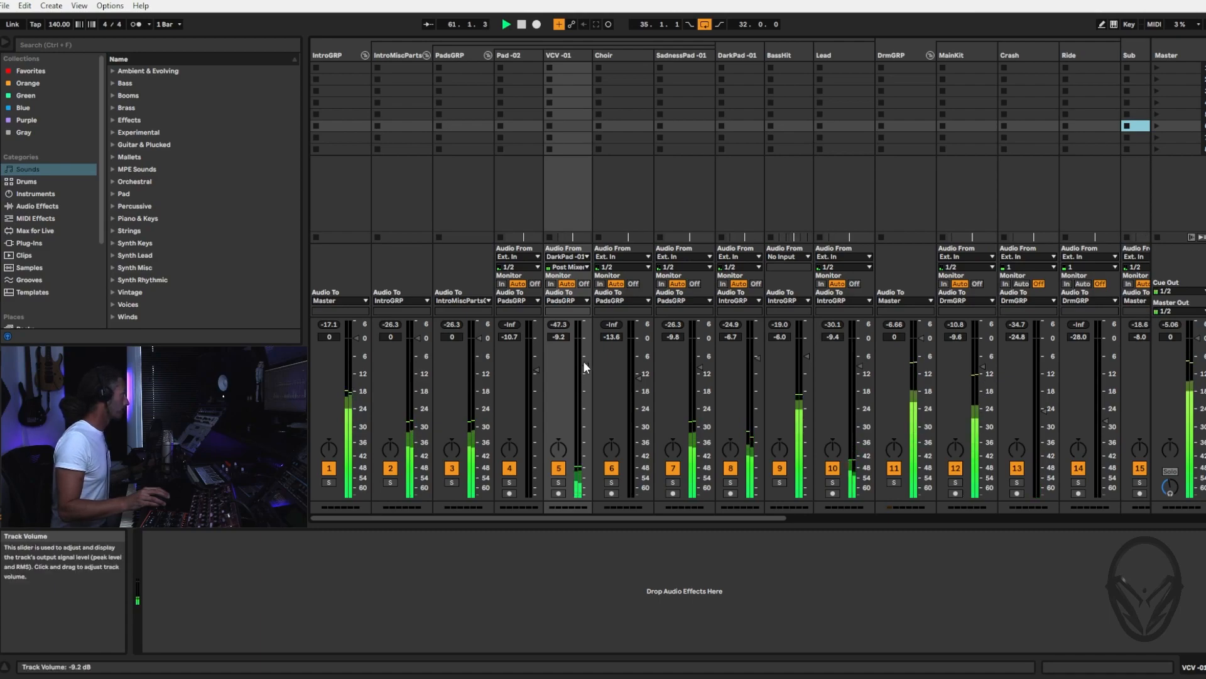
drag(583, 360, 583, 358)
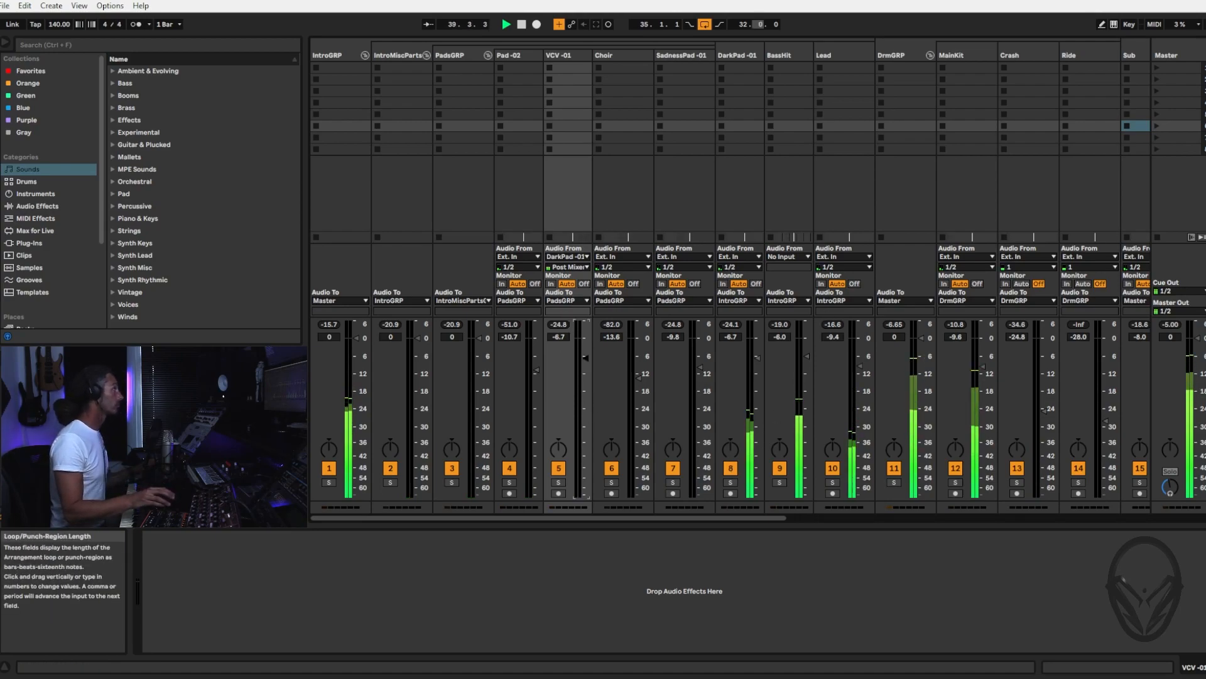
Move the 32-bar arrangement loop to start at bar 67 and check the mixer levels during playback
key(Tab)
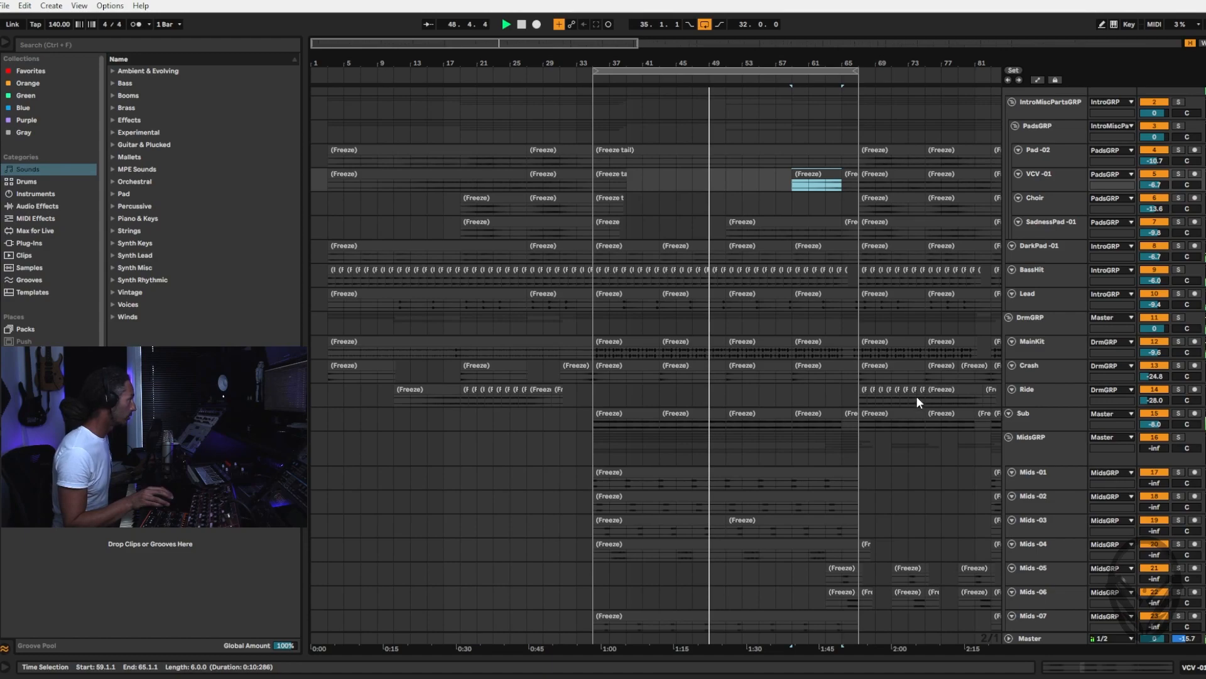
drag(827, 257, 593, 141)
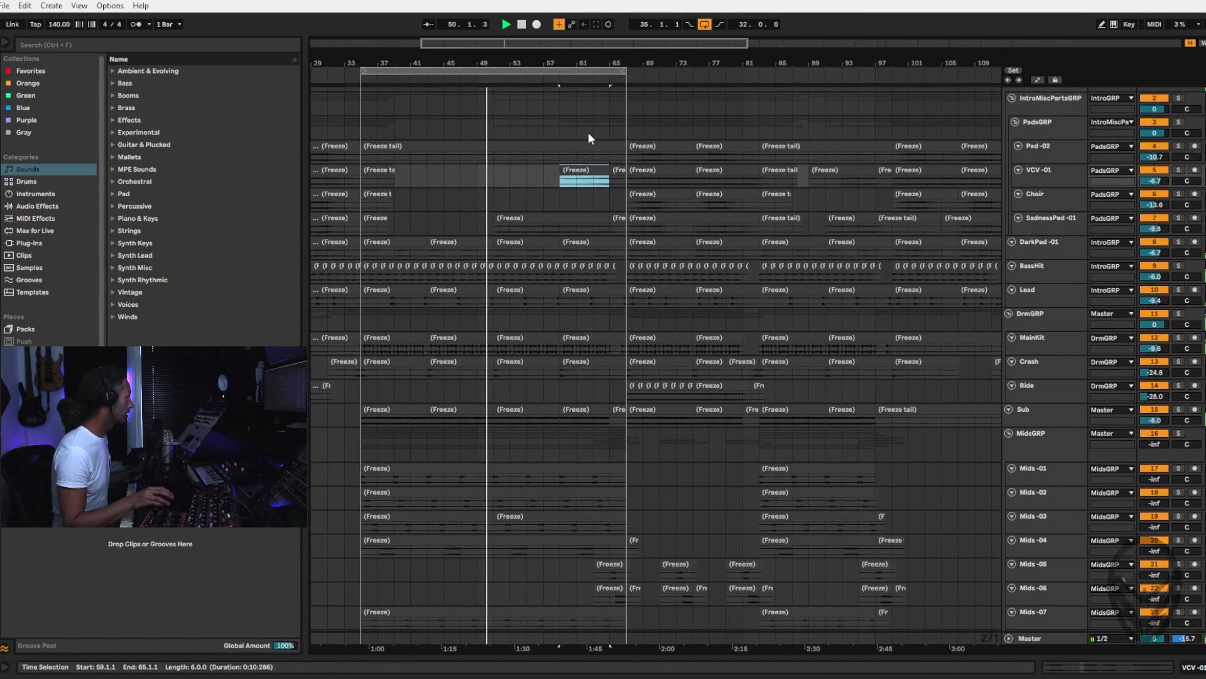
drag(537, 71, 802, 67)
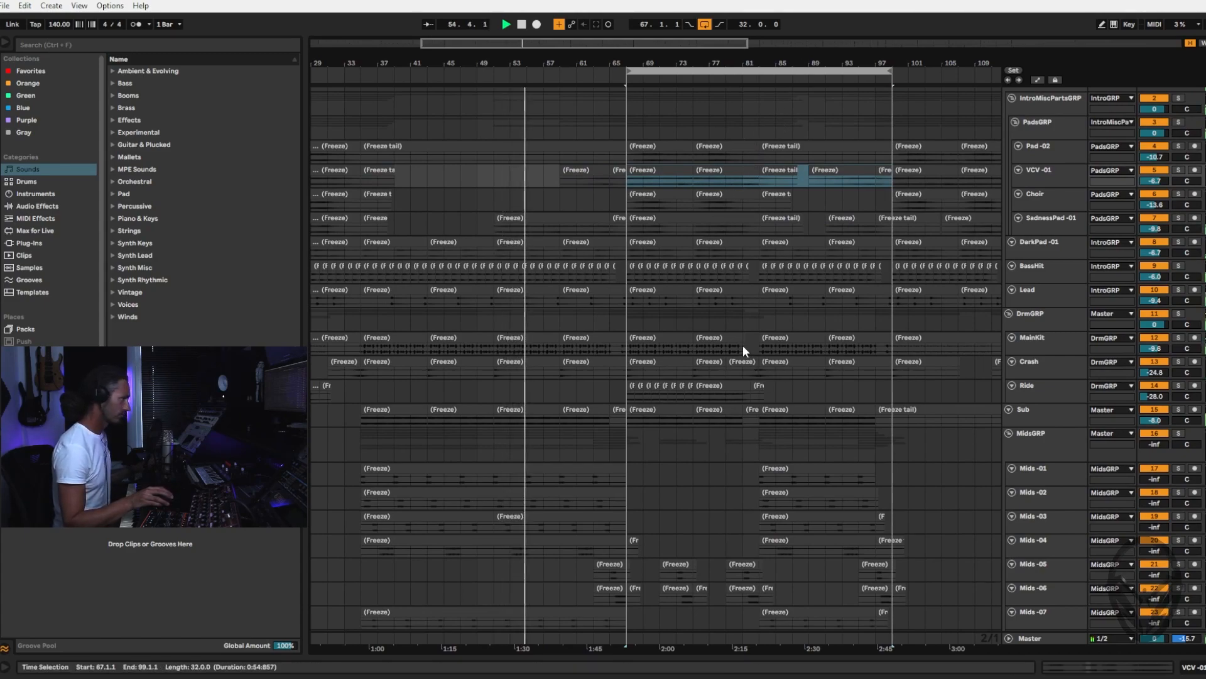
key(Tab)
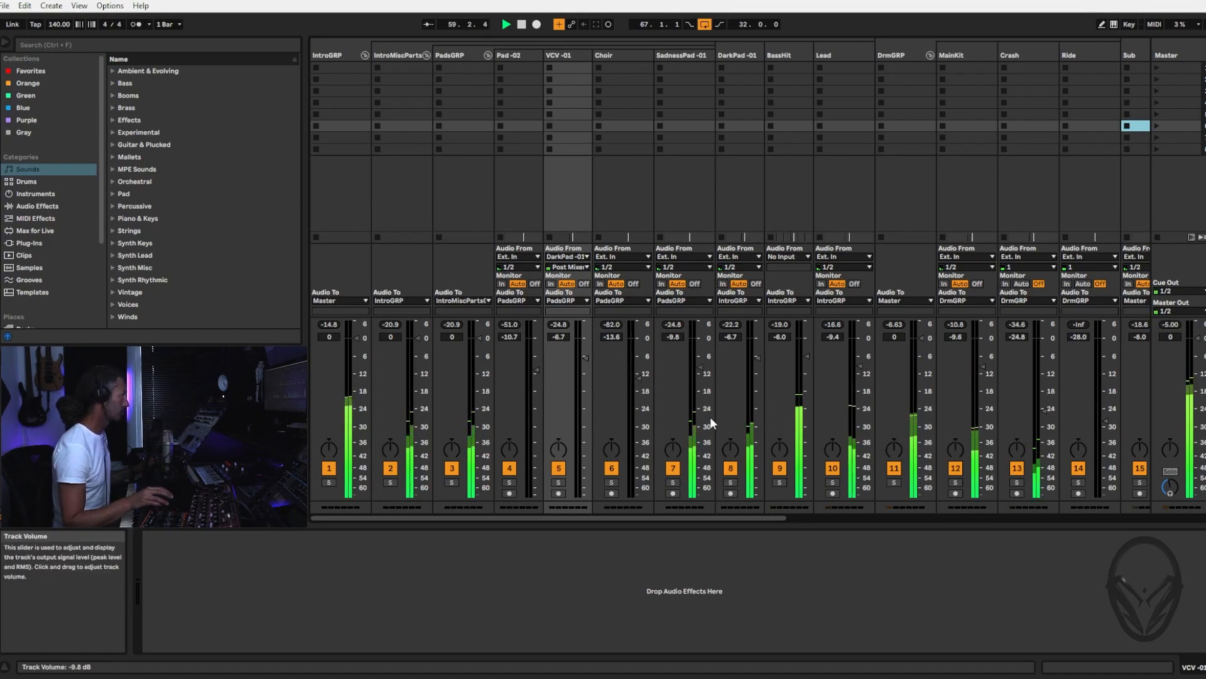
key(Tab)
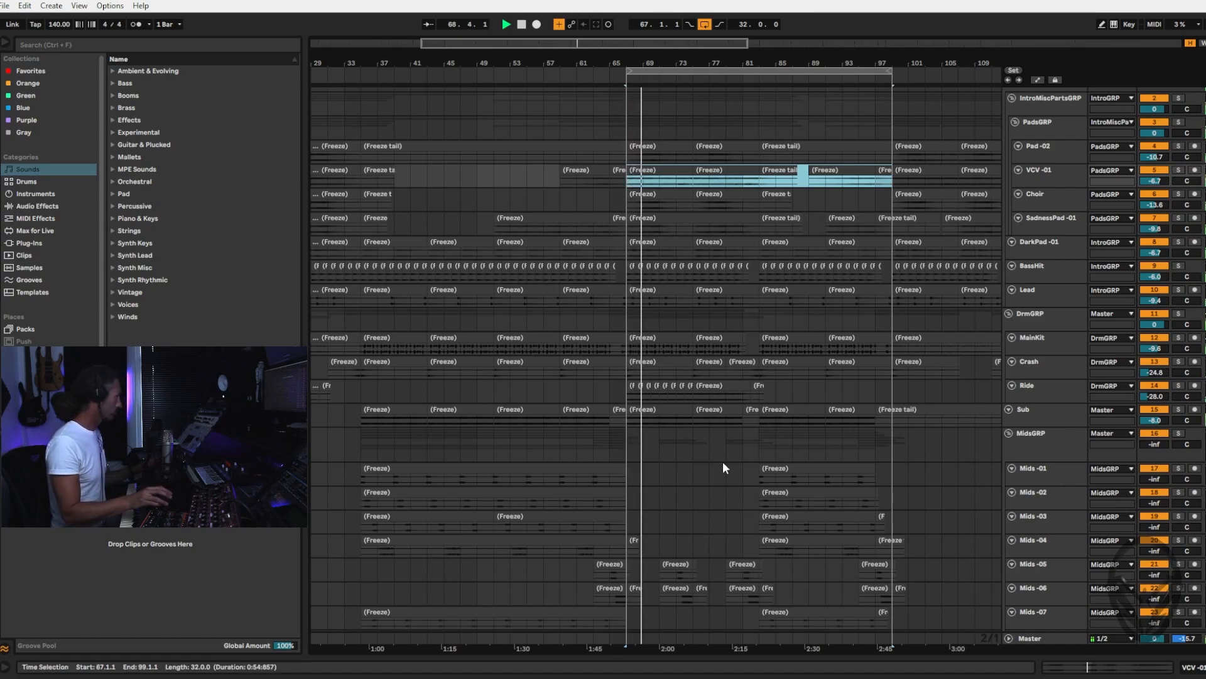
key(Tab)
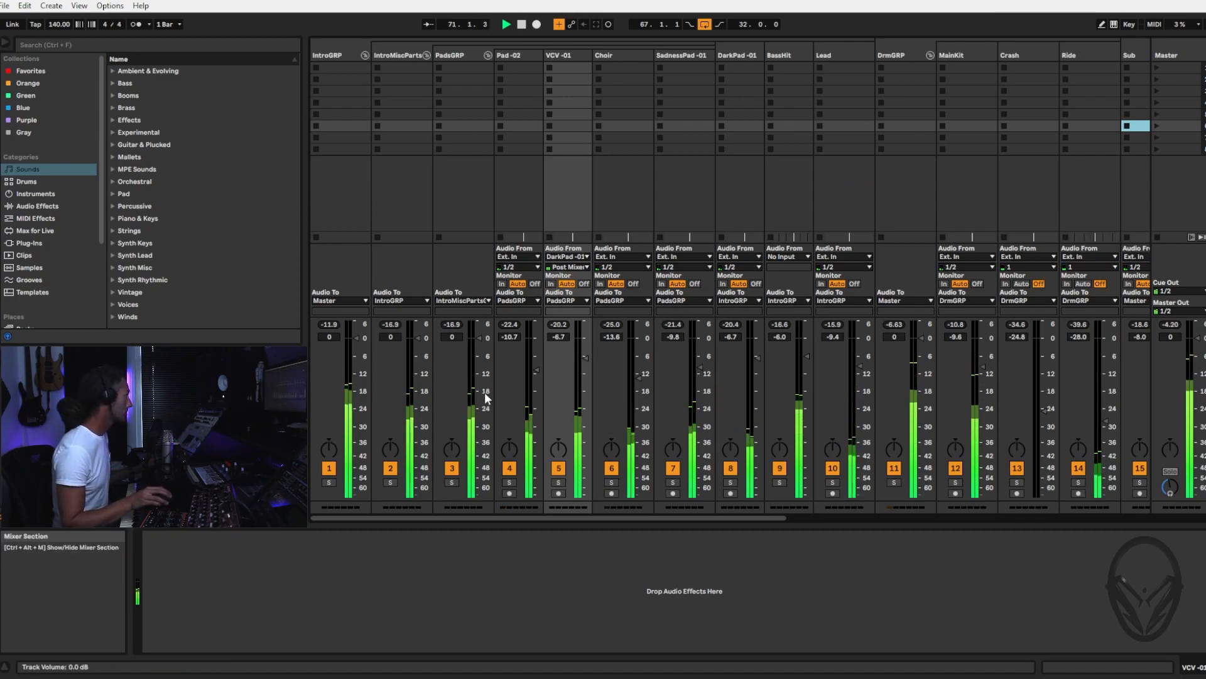
Solo the Ride track briefly and raise its volume to -27.0 dB
click(1078, 482)
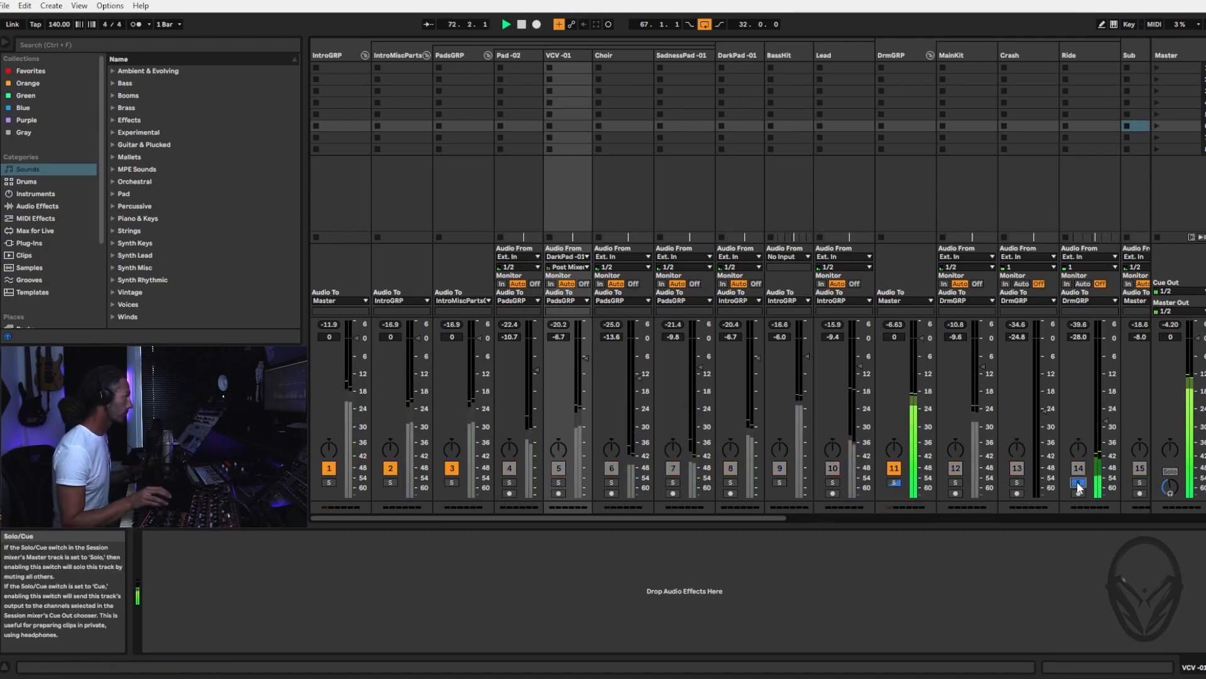
scroll(1077, 487, right, 3)
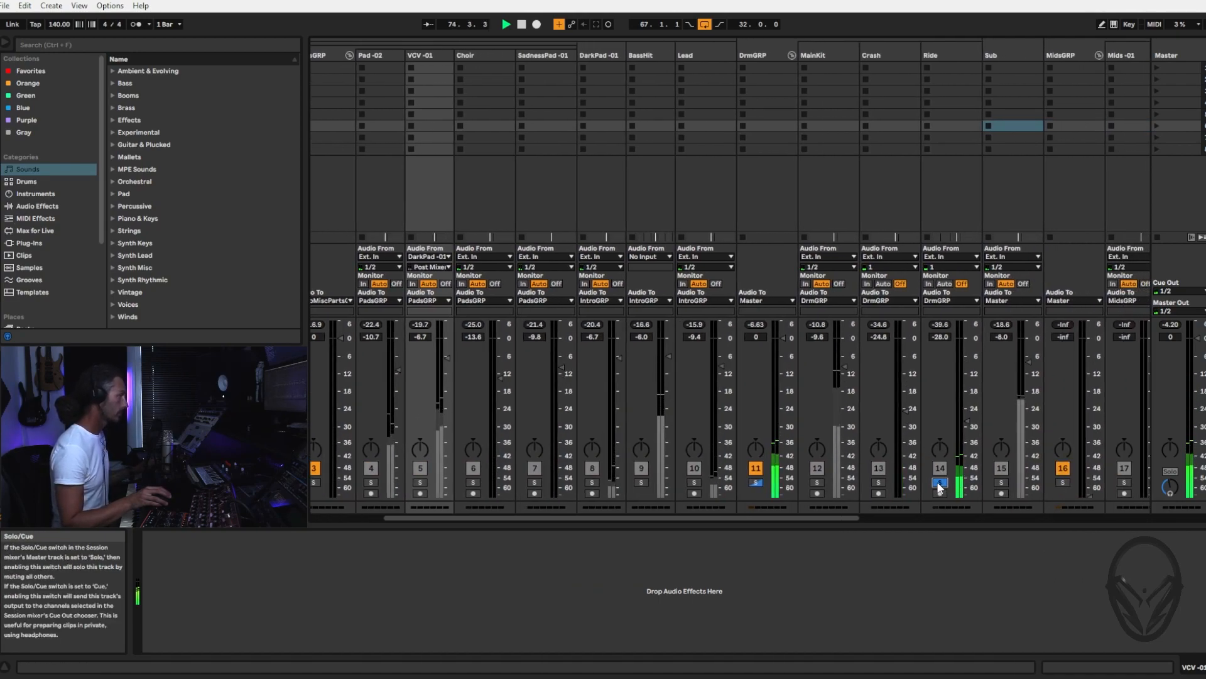
click(940, 484)
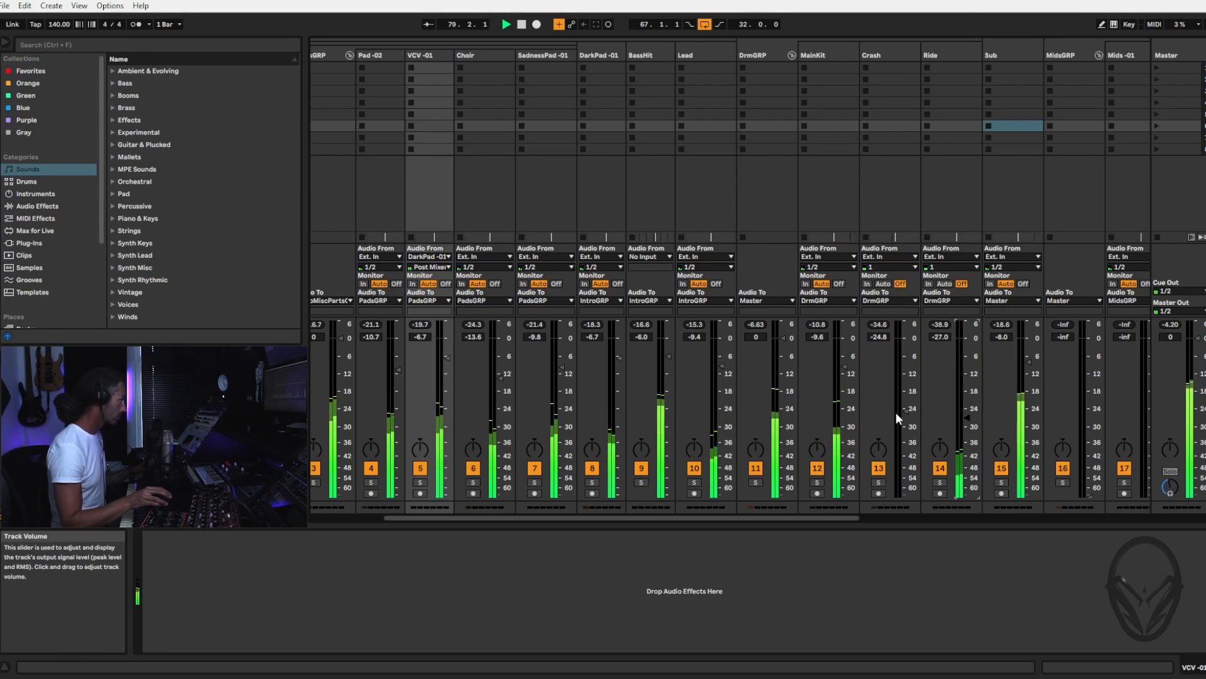
Solo the DrmGRP group and restart playback from the Ride clips at bar 67 to hear the drums alone
click(756, 482)
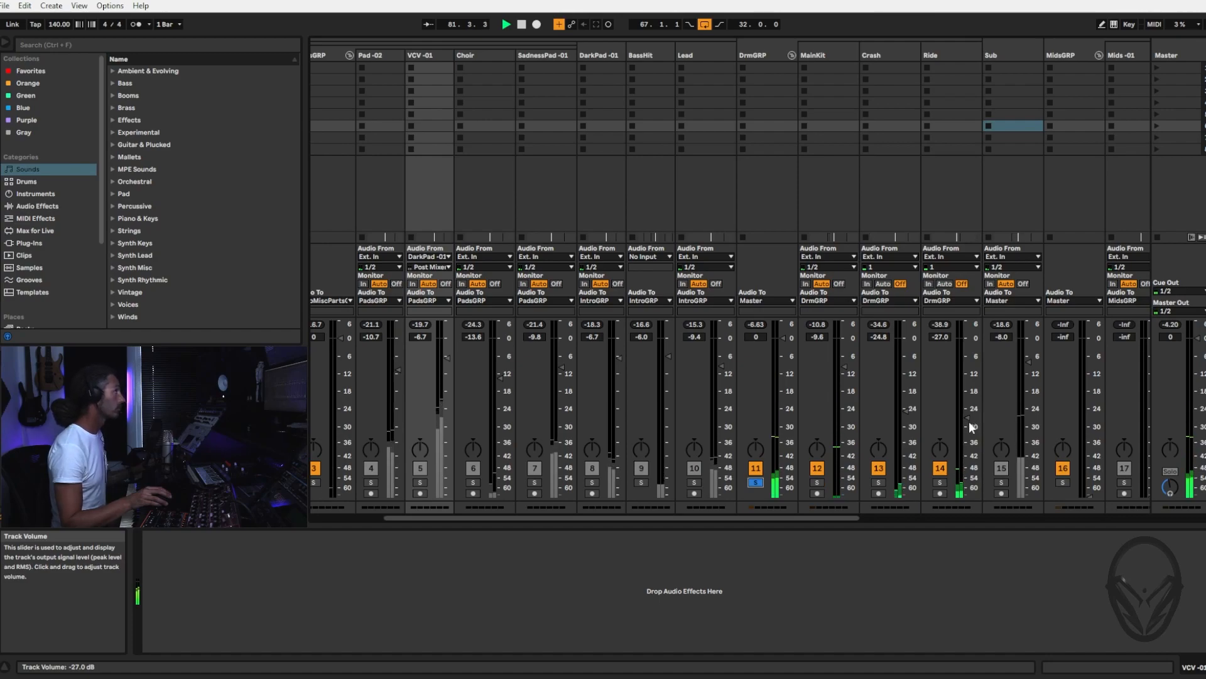
key(Tab)
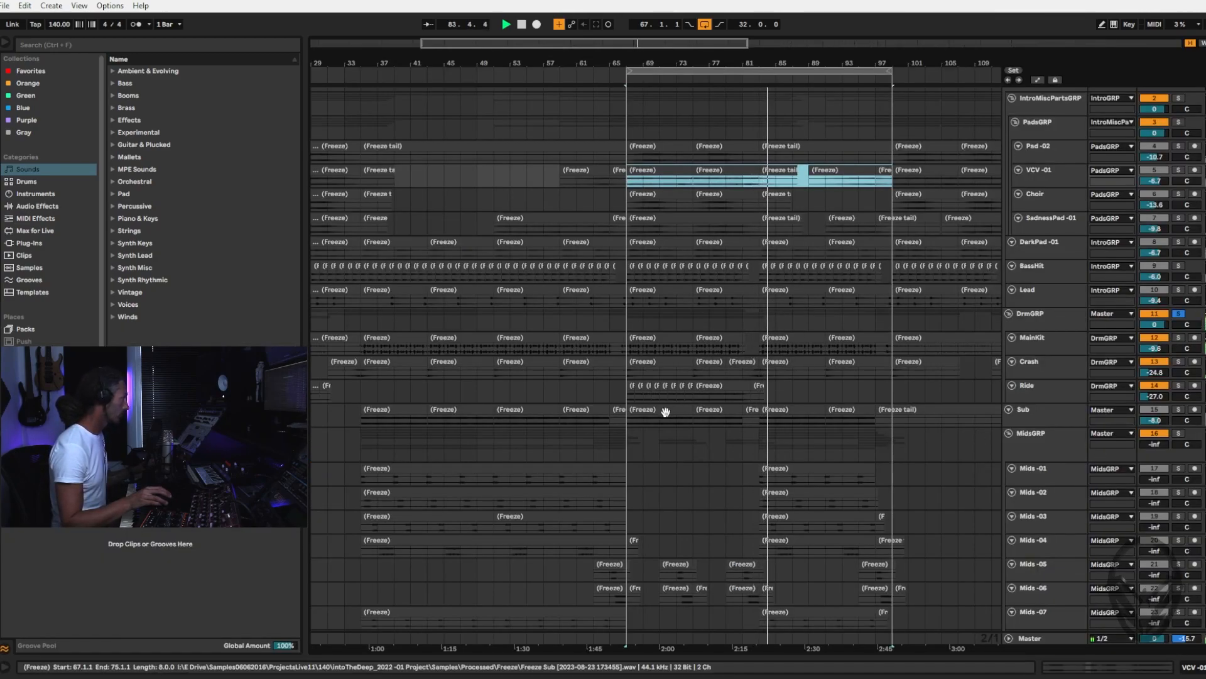
click(684, 383)
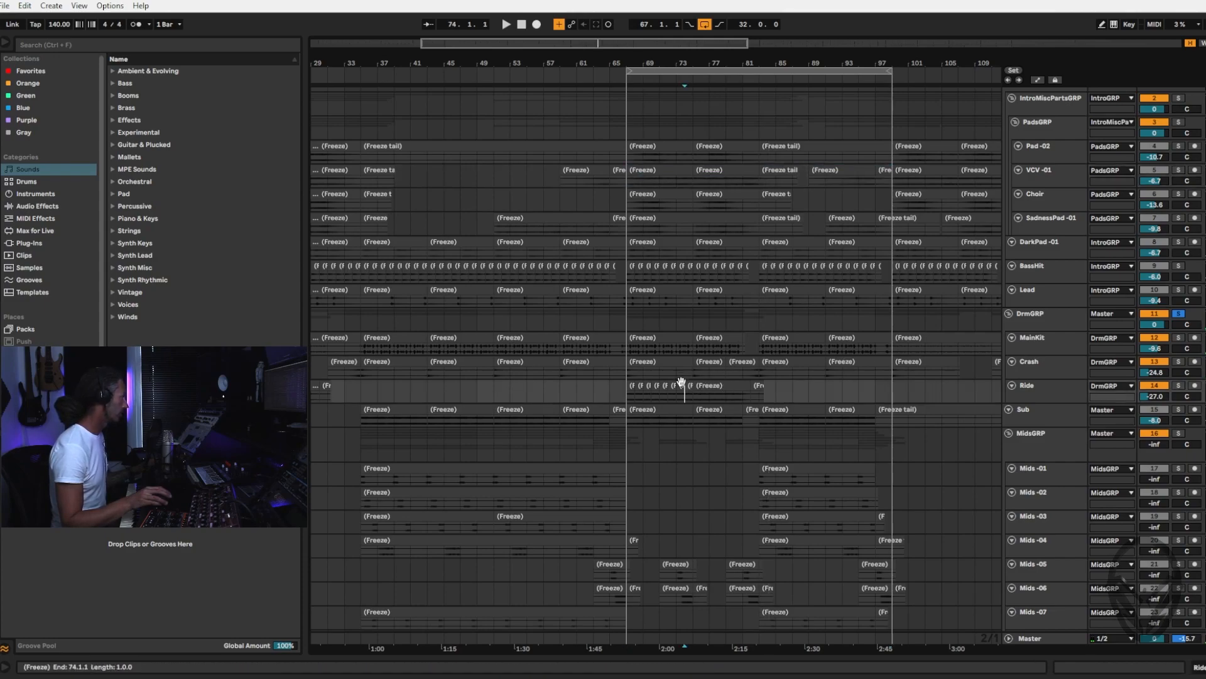
click(631, 393)
key(space)
key(Tab)
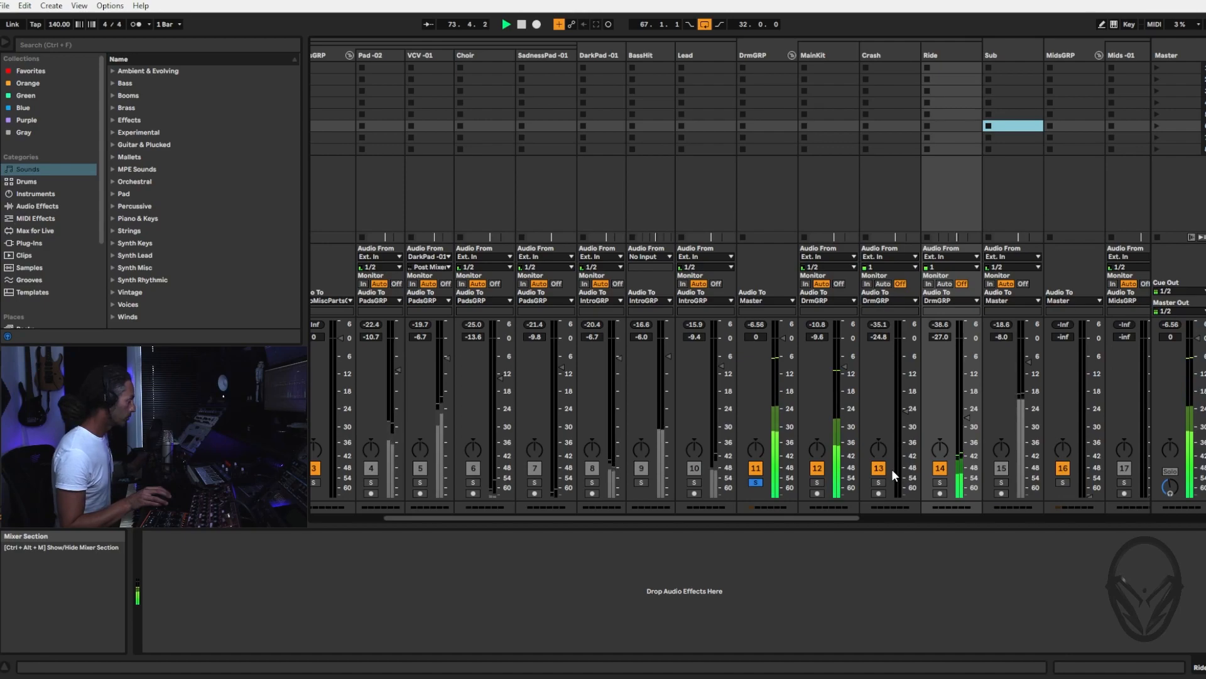
Replay the soloed drums, raise the Ride track volume to -25.4 dB and unsolo the DrmGRP group
key(Left)
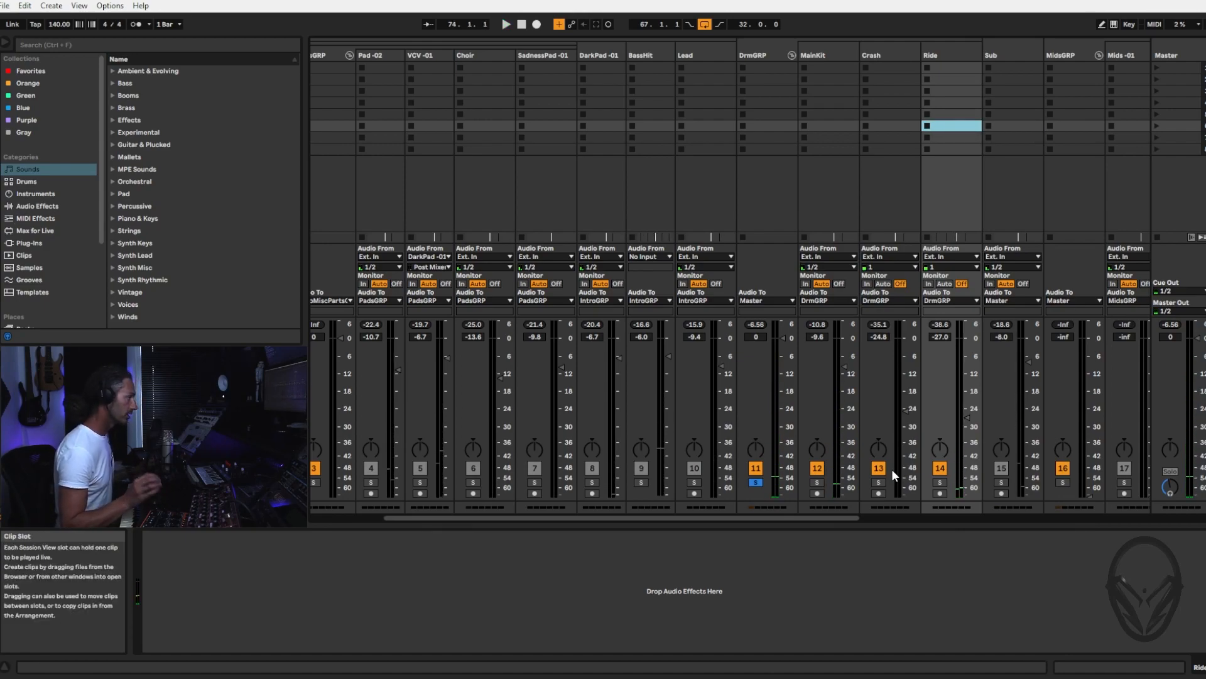
key(space)
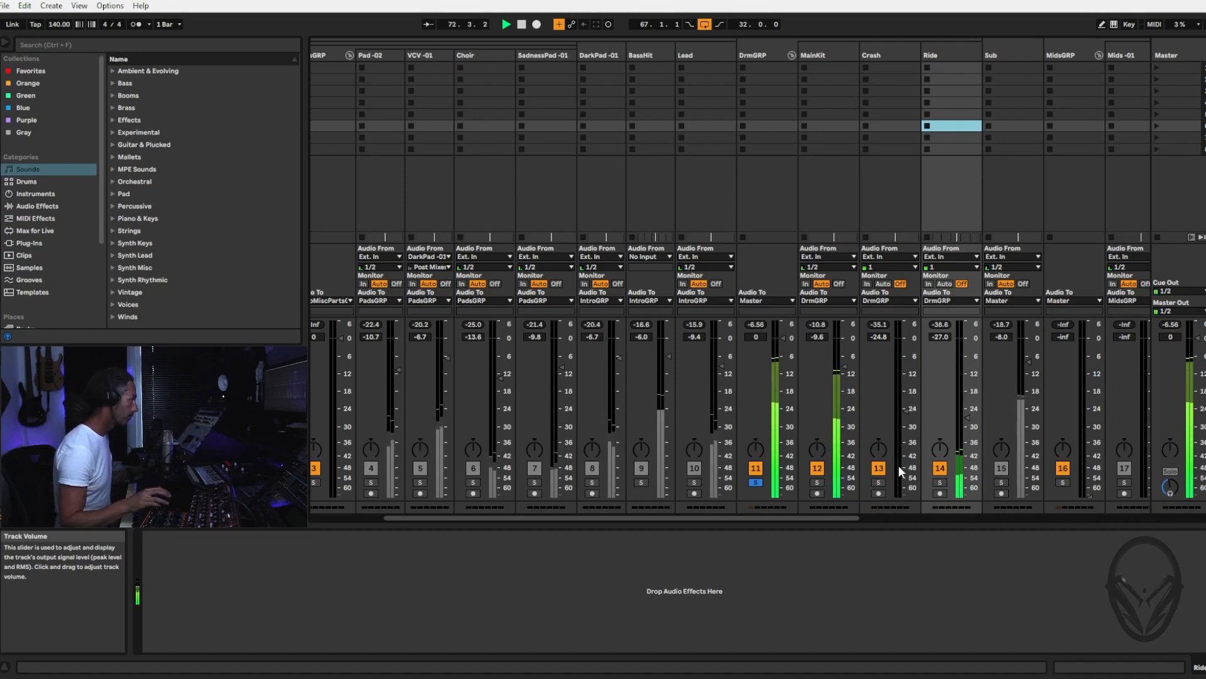
click(968, 418)
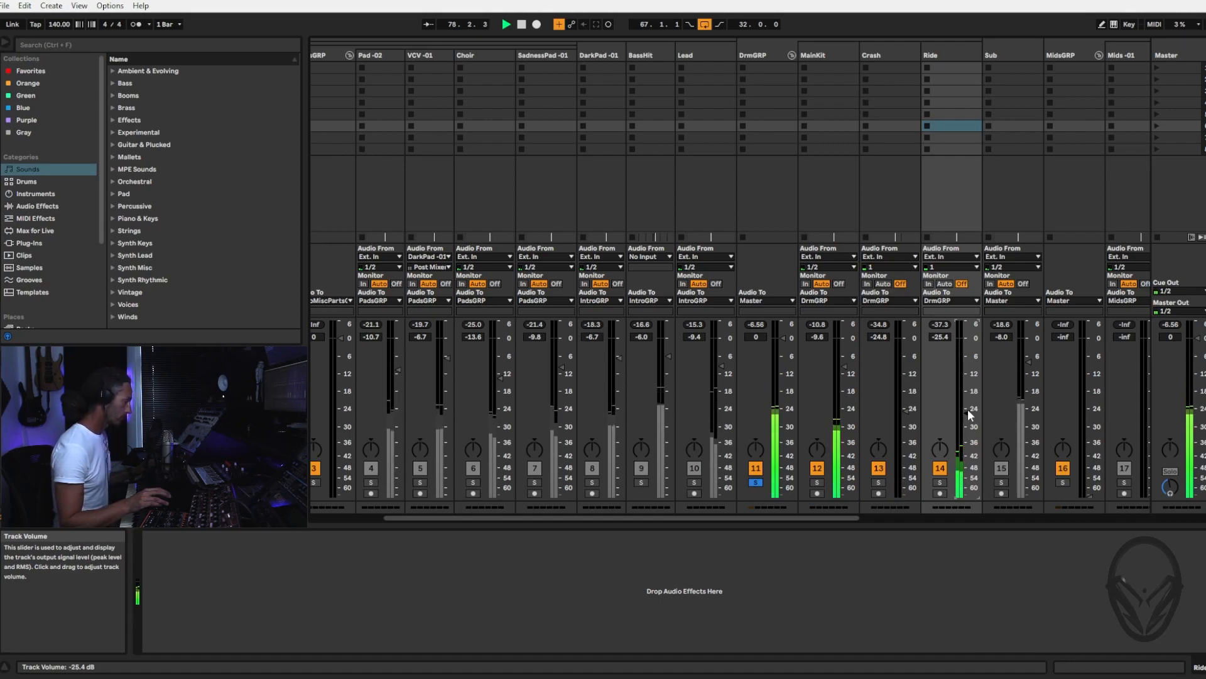
click(755, 483)
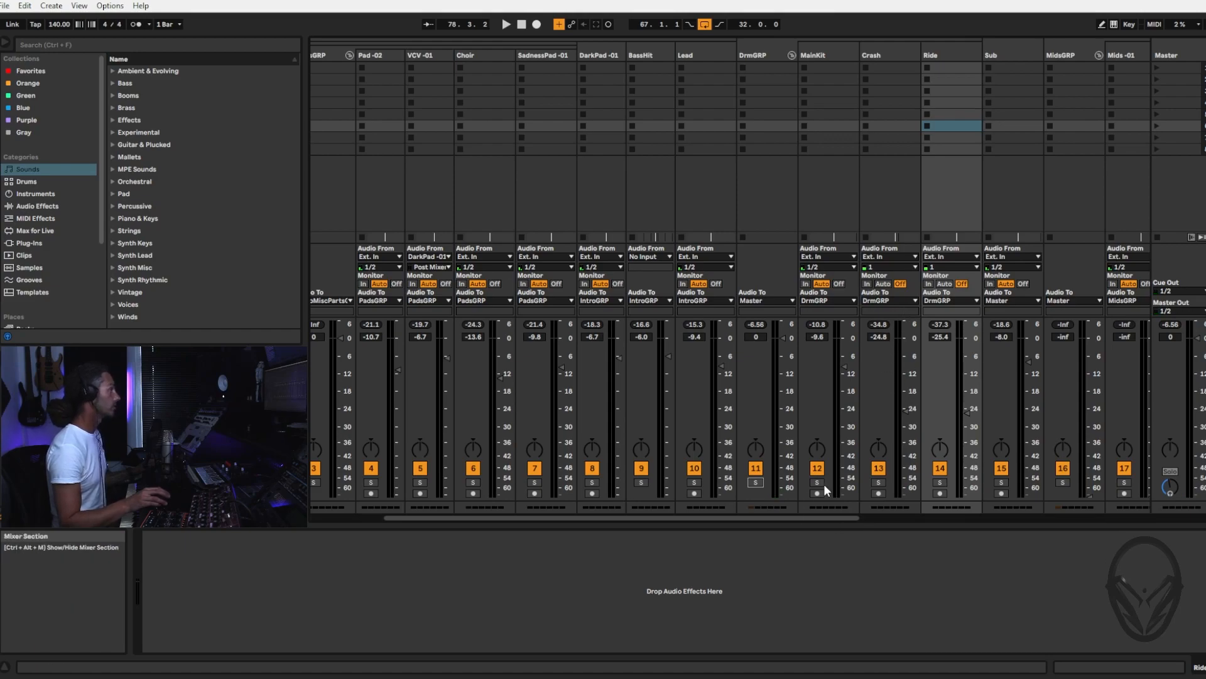
Replay the full mix from bar 67 and lower the Ride track volume to -27.8 dB
key(Tab)
key(space)
key(space)
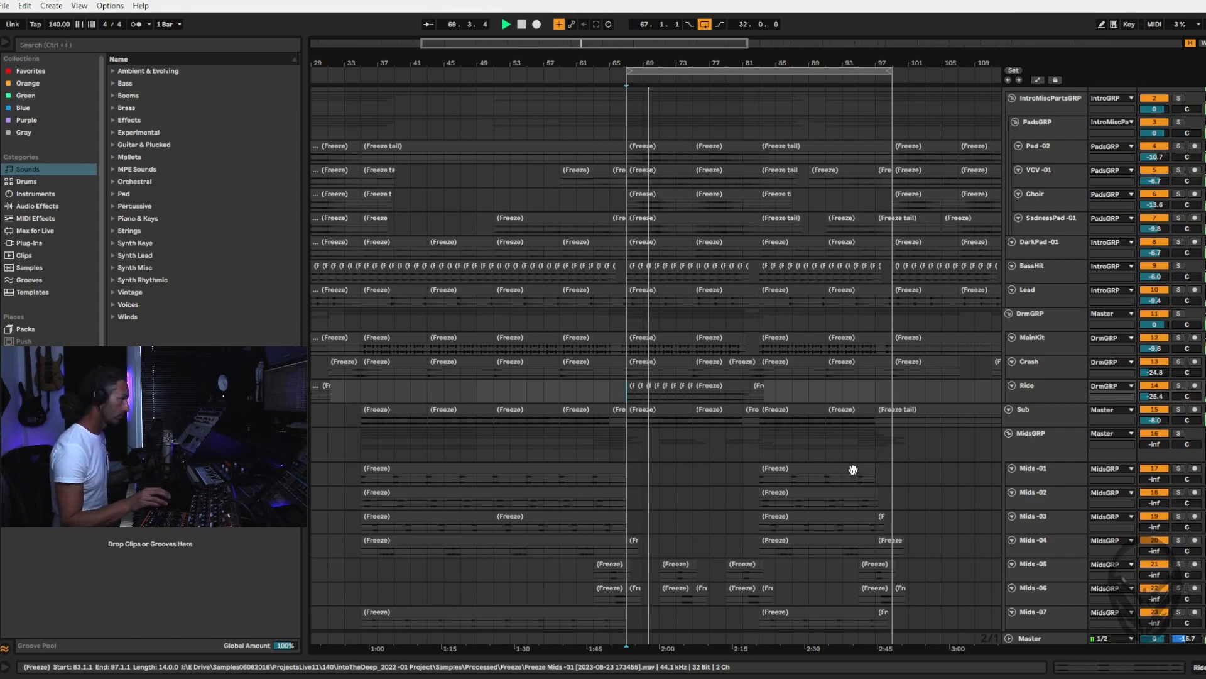
key(Tab)
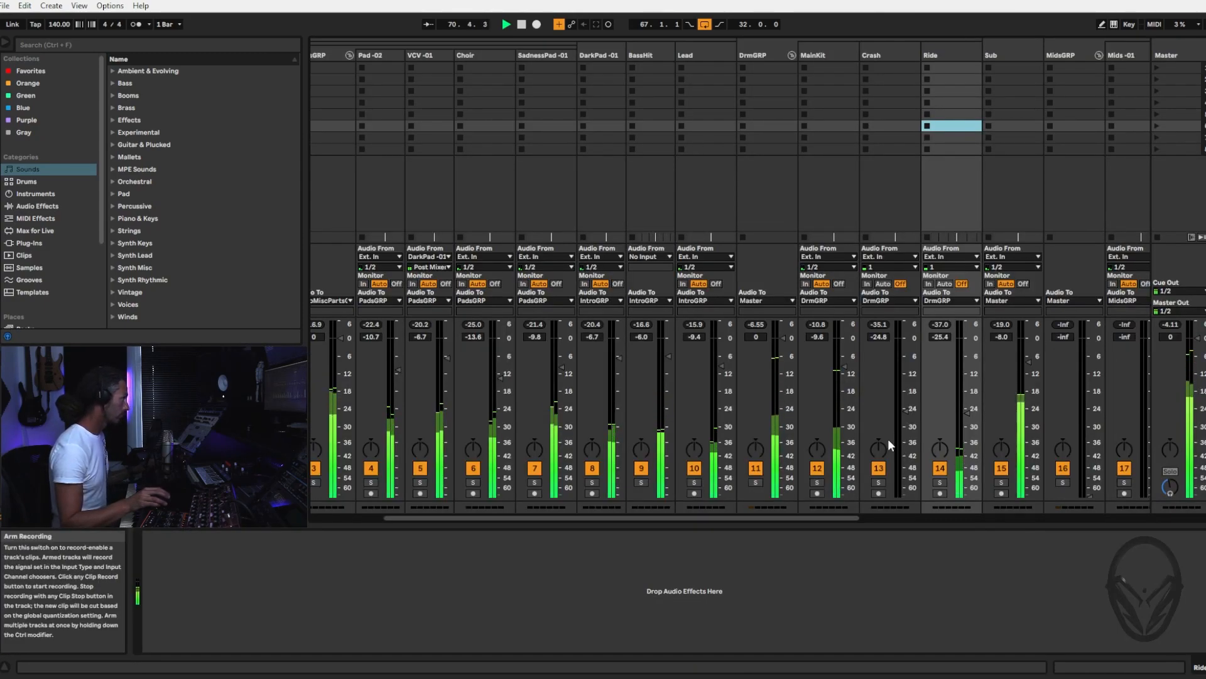
key(space)
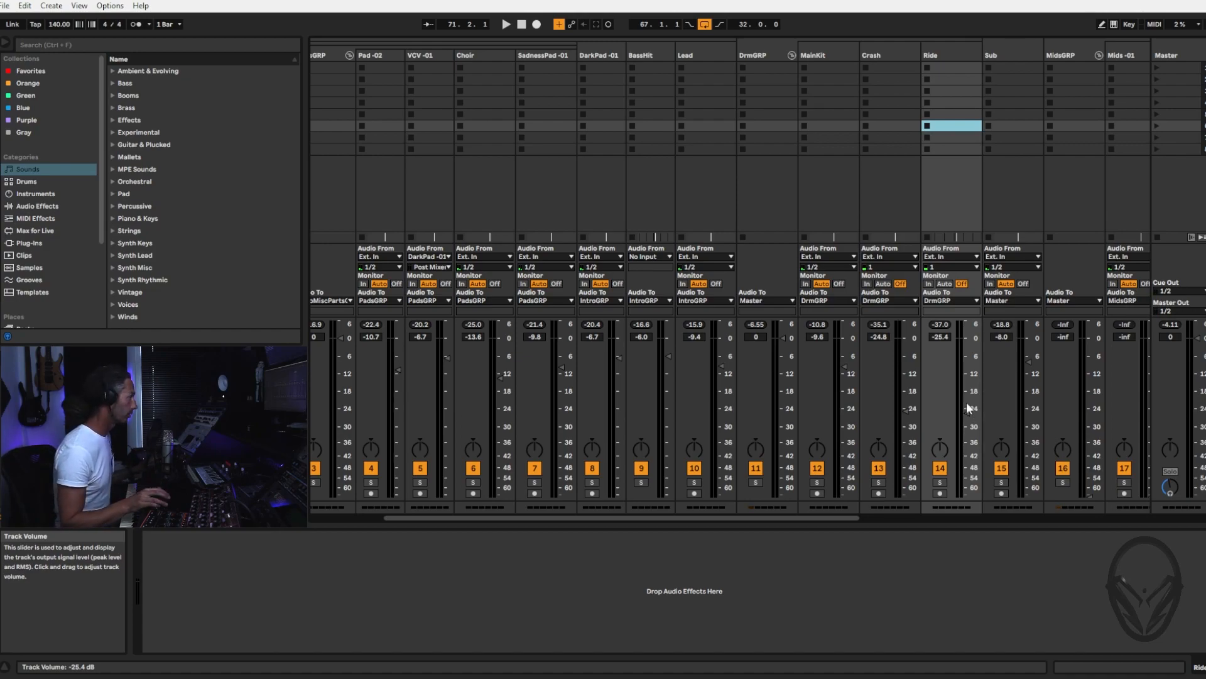
key(space)
drag(968, 411, 968, 419)
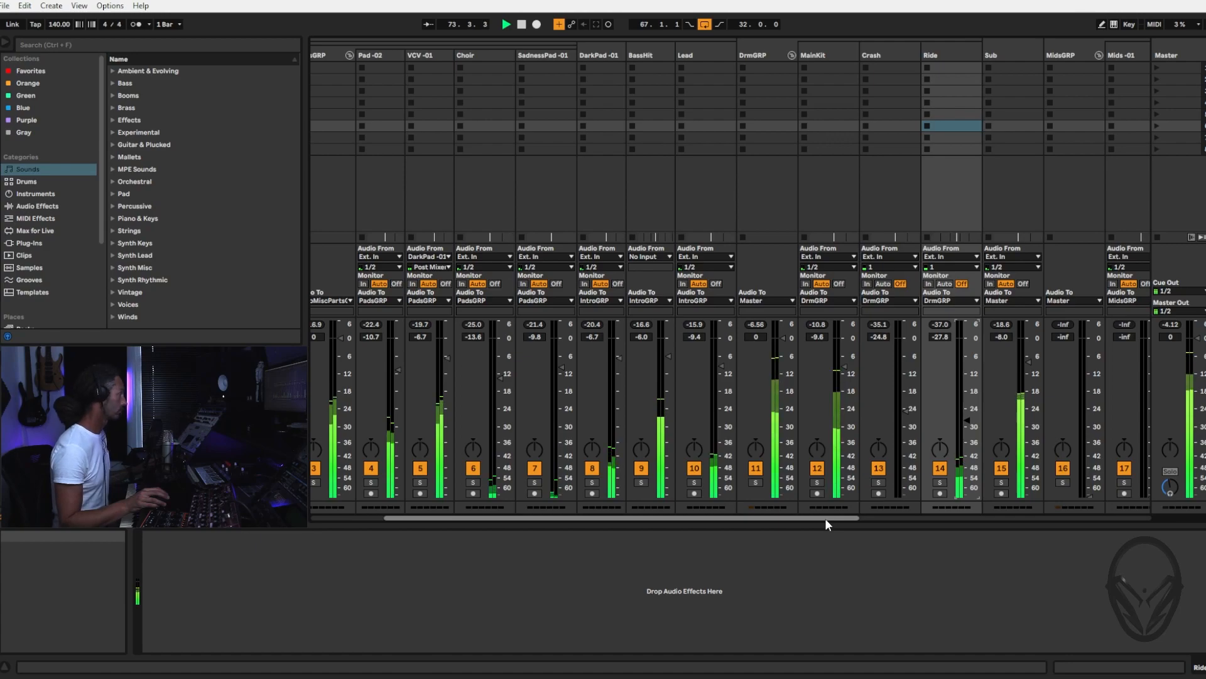
Shorten the arrangement loop to 16 bars, from bar 67 to bar 83, and bring the intro and pad tracks into the mixer view
key(Tab)
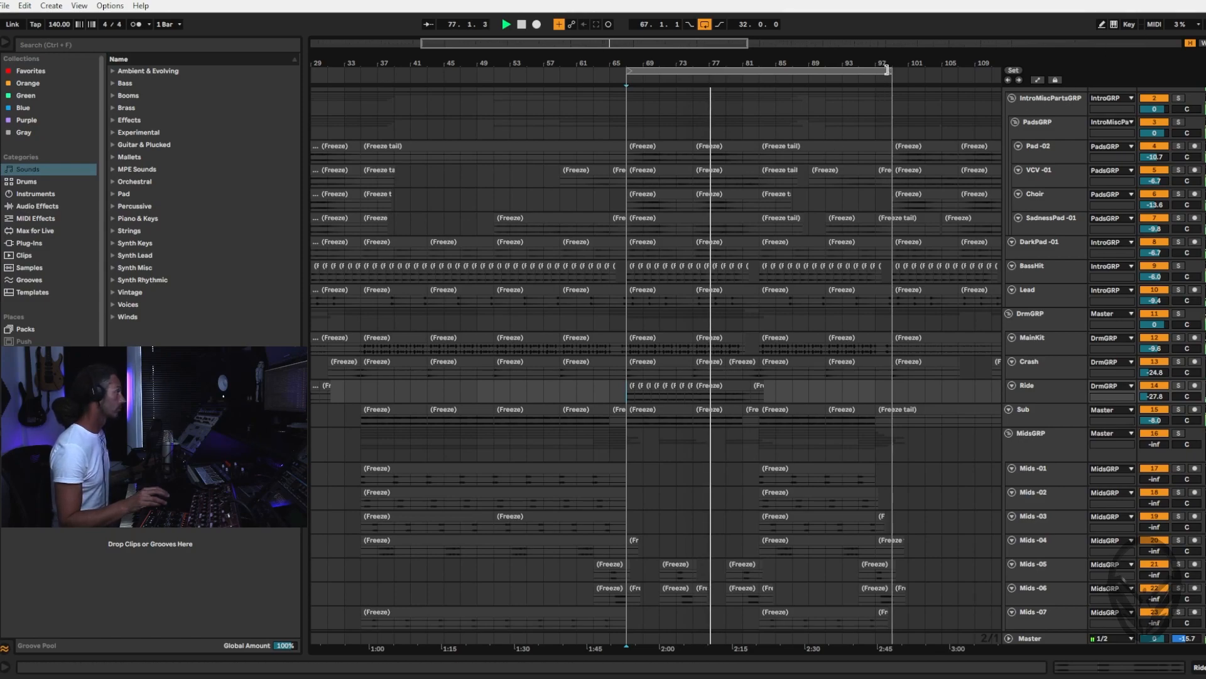
drag(886, 69, 759, 70)
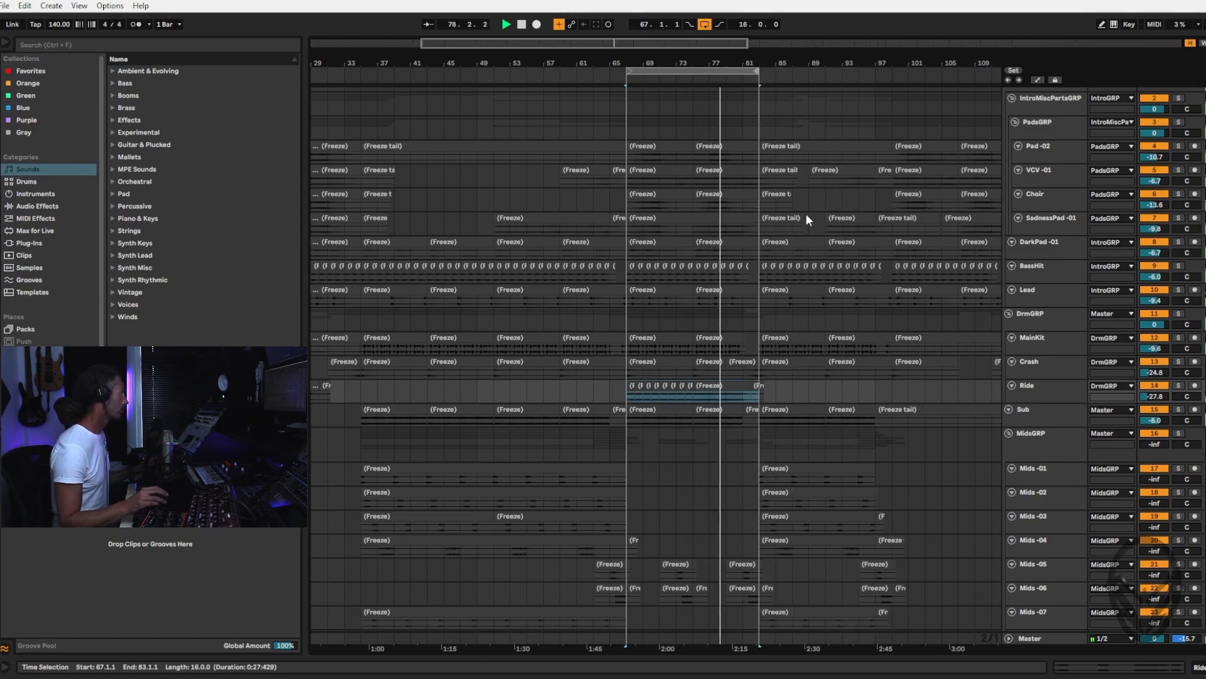
key(Tab)
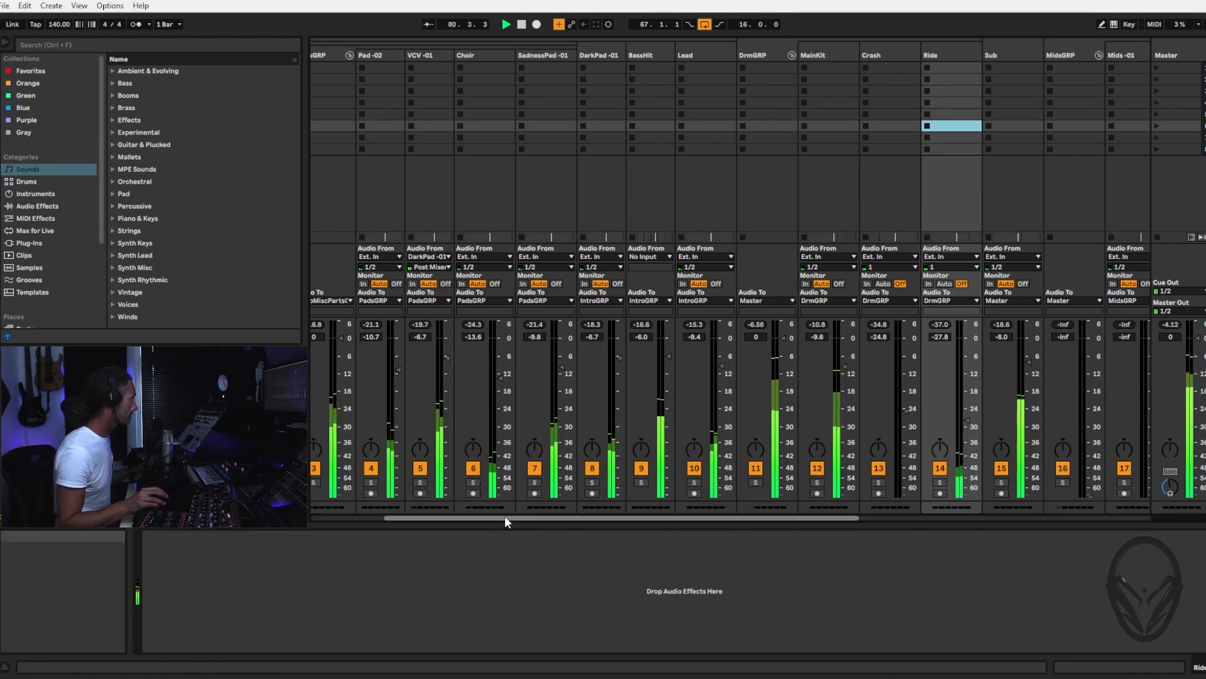
drag(504, 517, 393, 517)
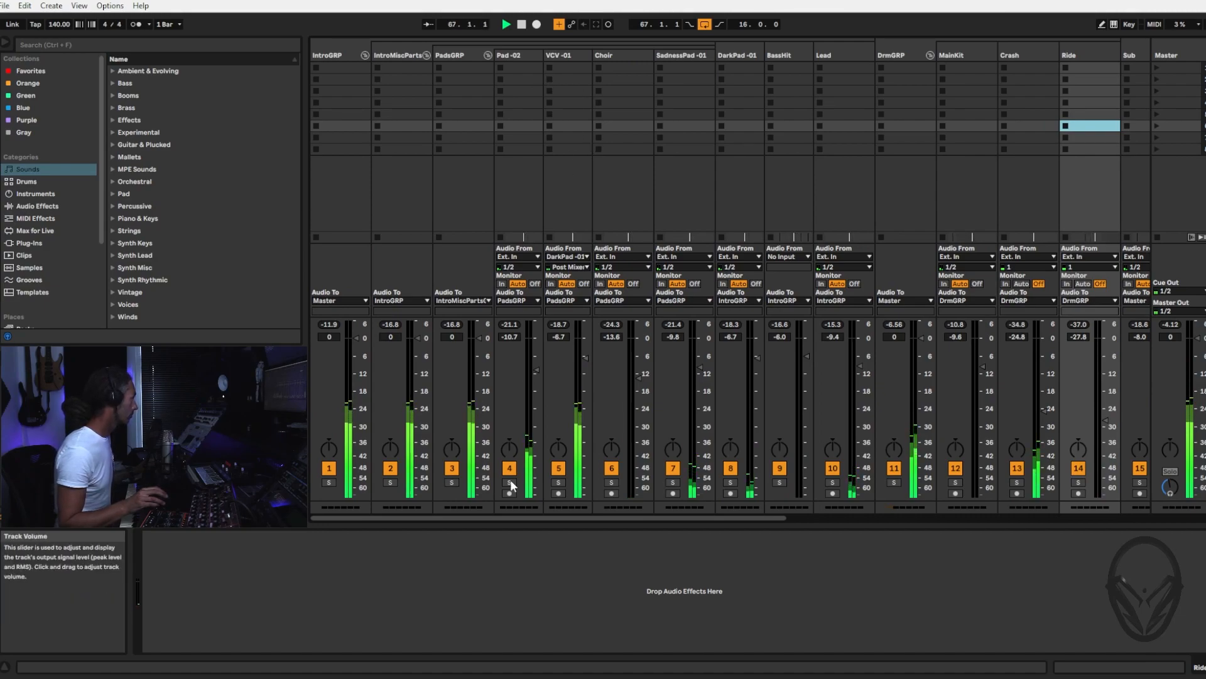
Mute the VCV -01 and Choir tracks, keep SadnessPad -01 active, and raise the Pad -02 volume to -6.3 dB
click(559, 468)
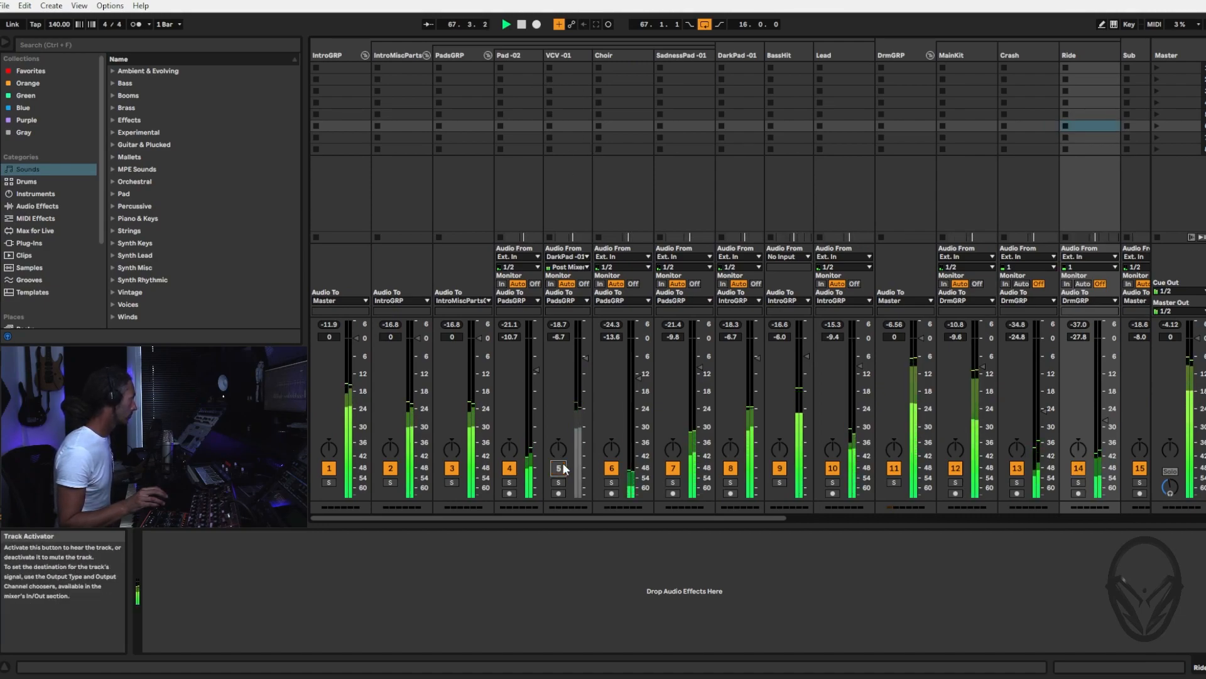
click(612, 468)
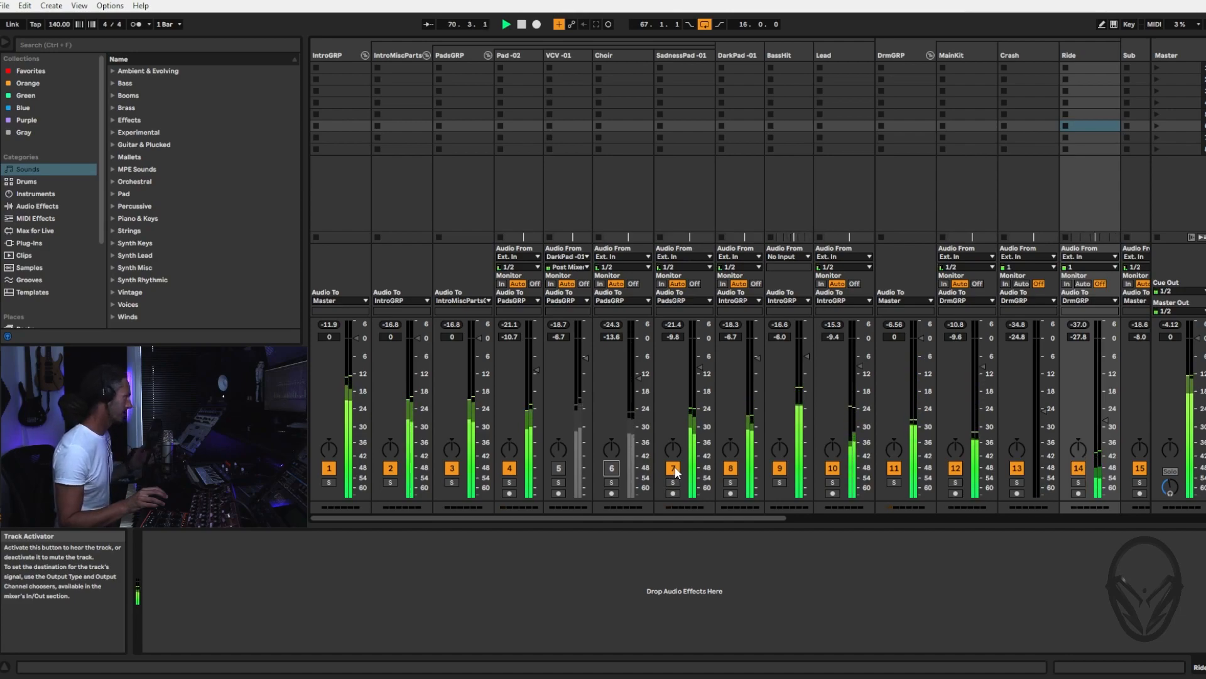
click(673, 469)
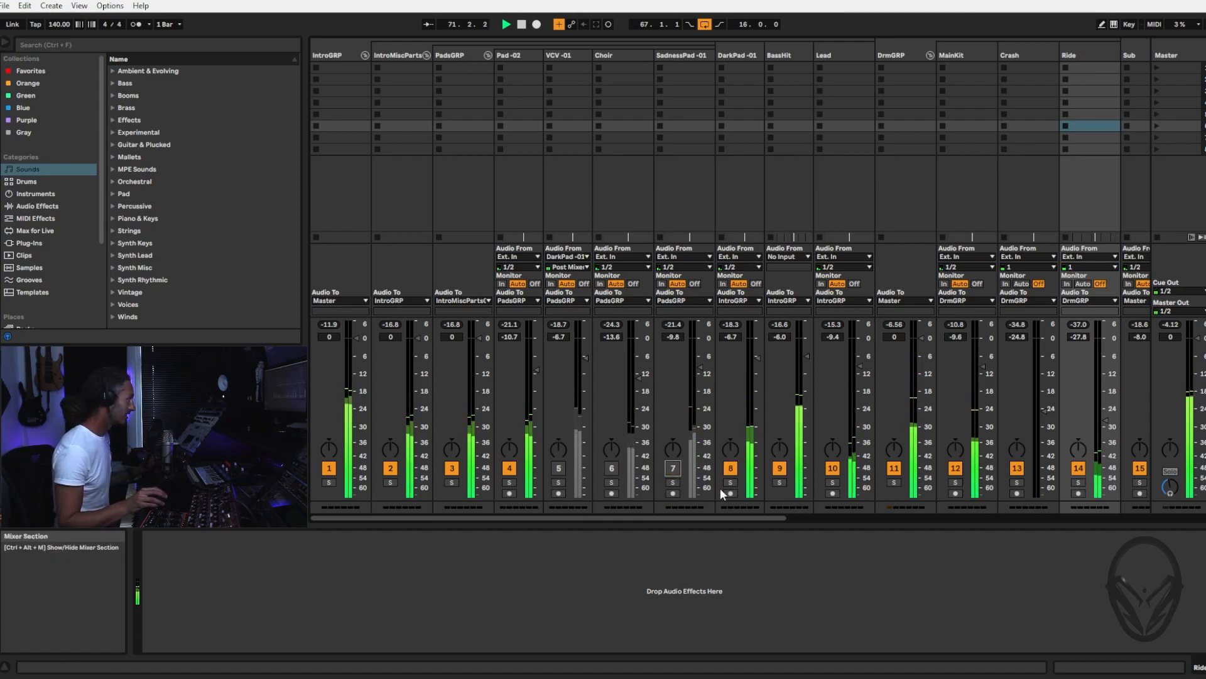
click(673, 468)
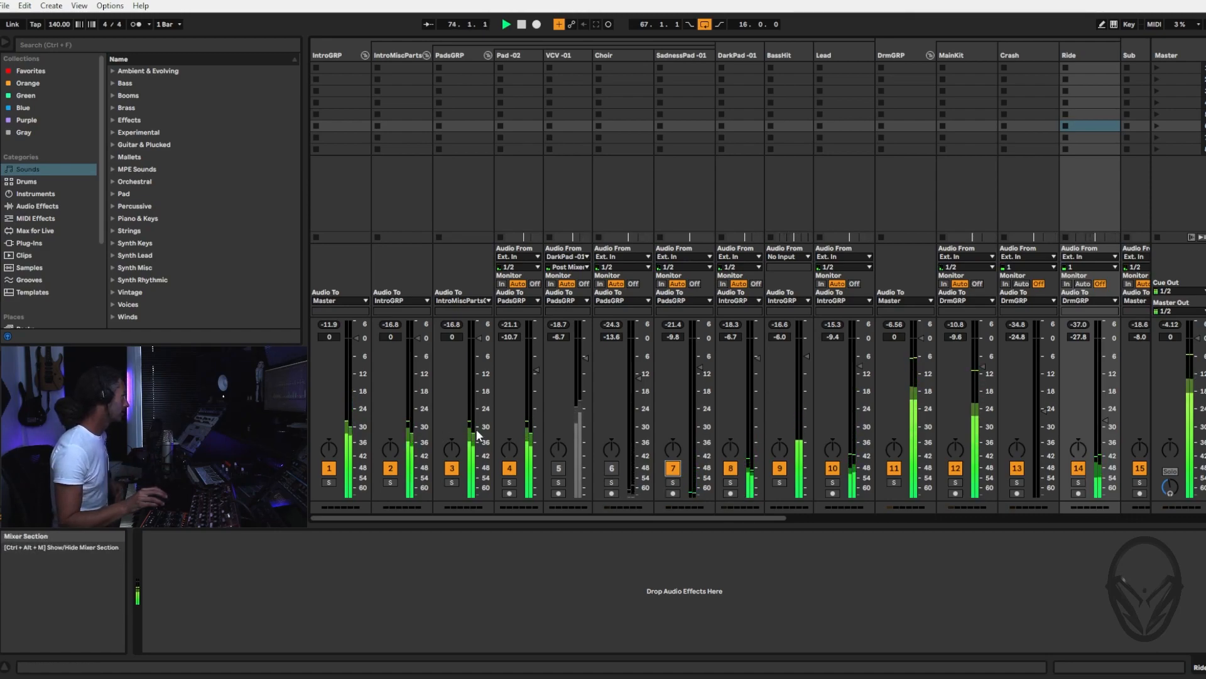
drag(536, 369, 535, 362)
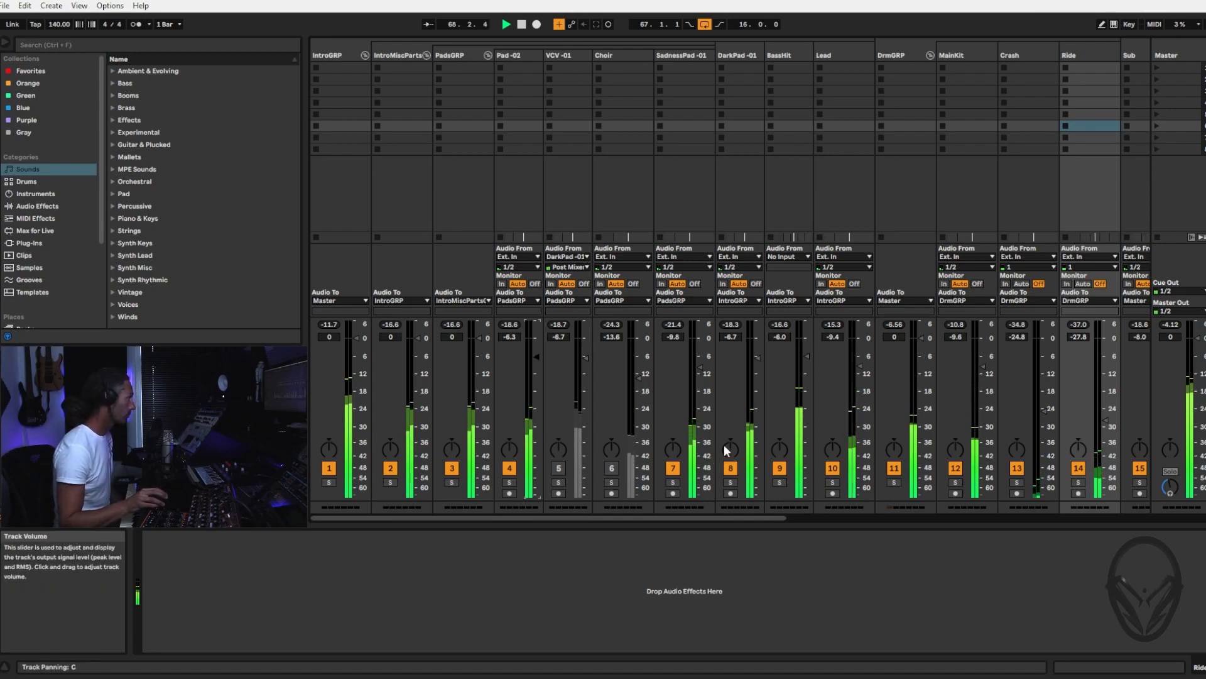
Reactivate the VCV -01 track at a lowered volume and bring it up to -7.0 dB
drag(583, 359, 581, 395)
click(559, 468)
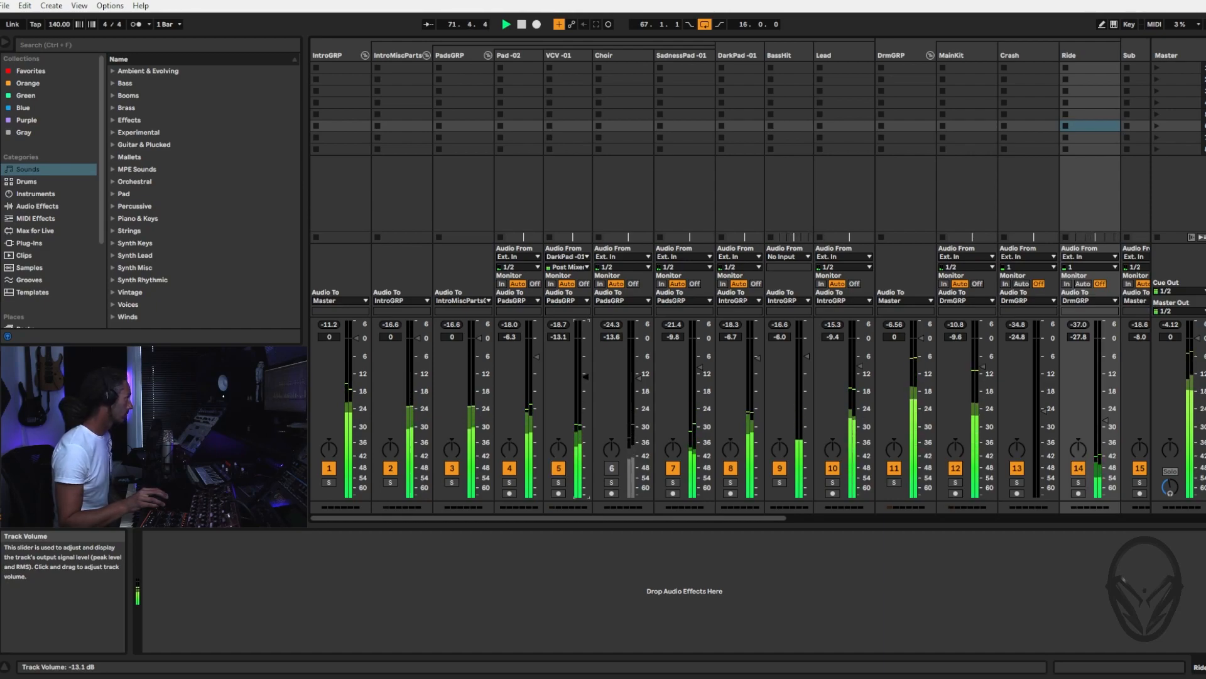
drag(585, 376, 585, 368)
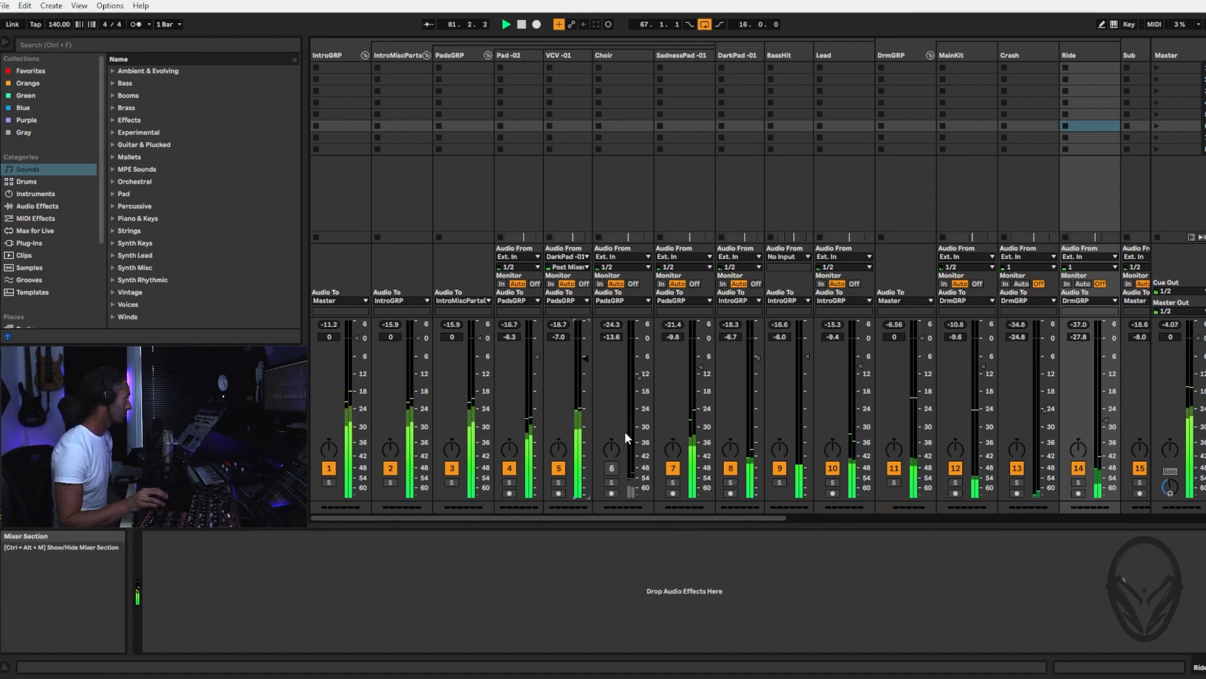
Reactivate the Choir track and set its volume to -10.0 dB
click(611, 467)
mouse_move(638, 377)
mouse_down()
mouse_move(639, 399)
mouse_move(638, 380)
mouse_up()
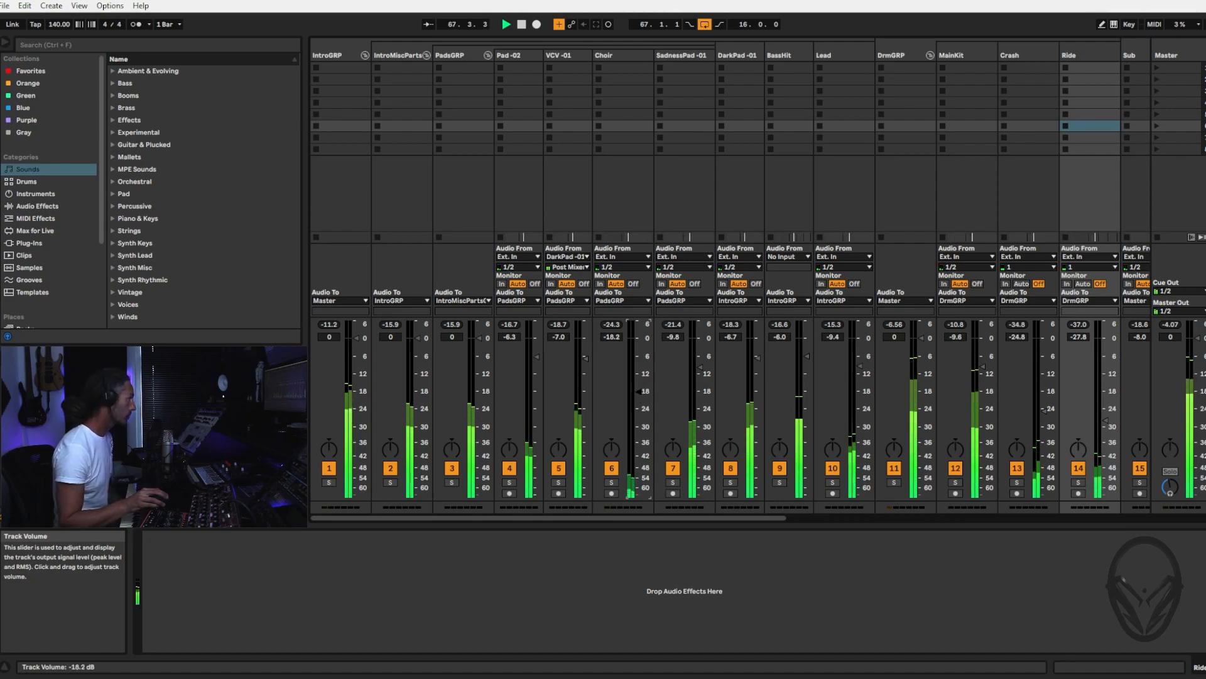
drag(639, 379, 638, 367)
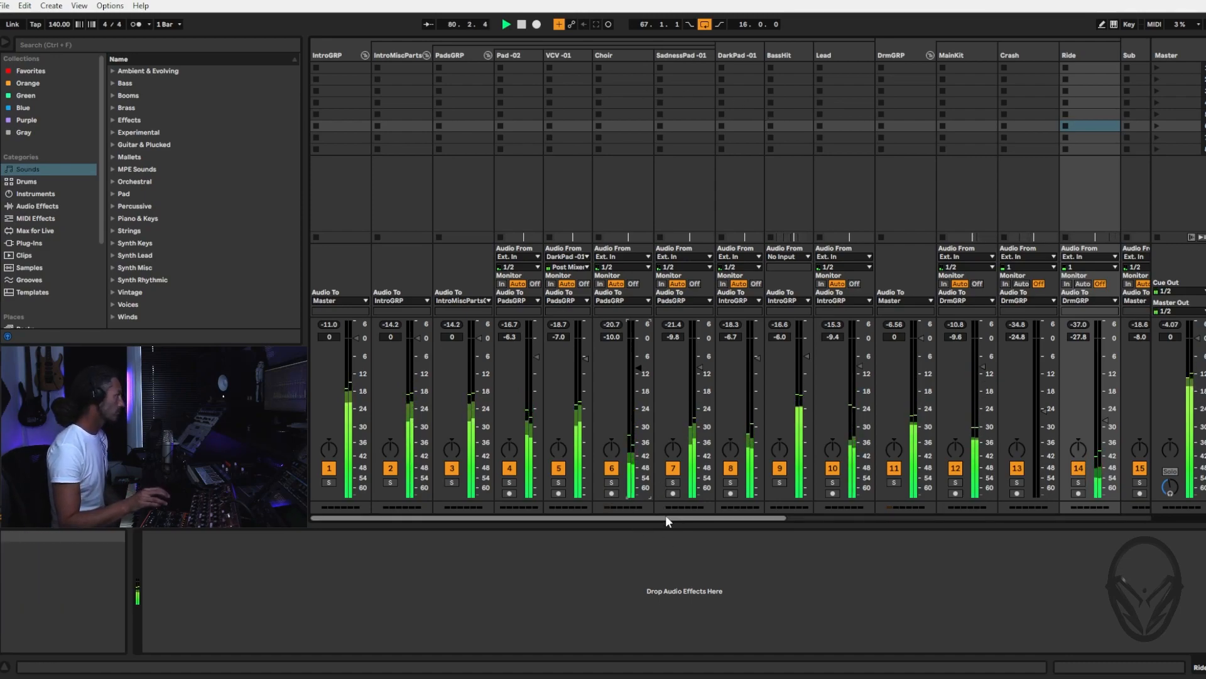
Pull the IntroGRP group down to silence and raise it gradually to -3.9 dB against the playing mix
drag(357, 339, 356, 497)
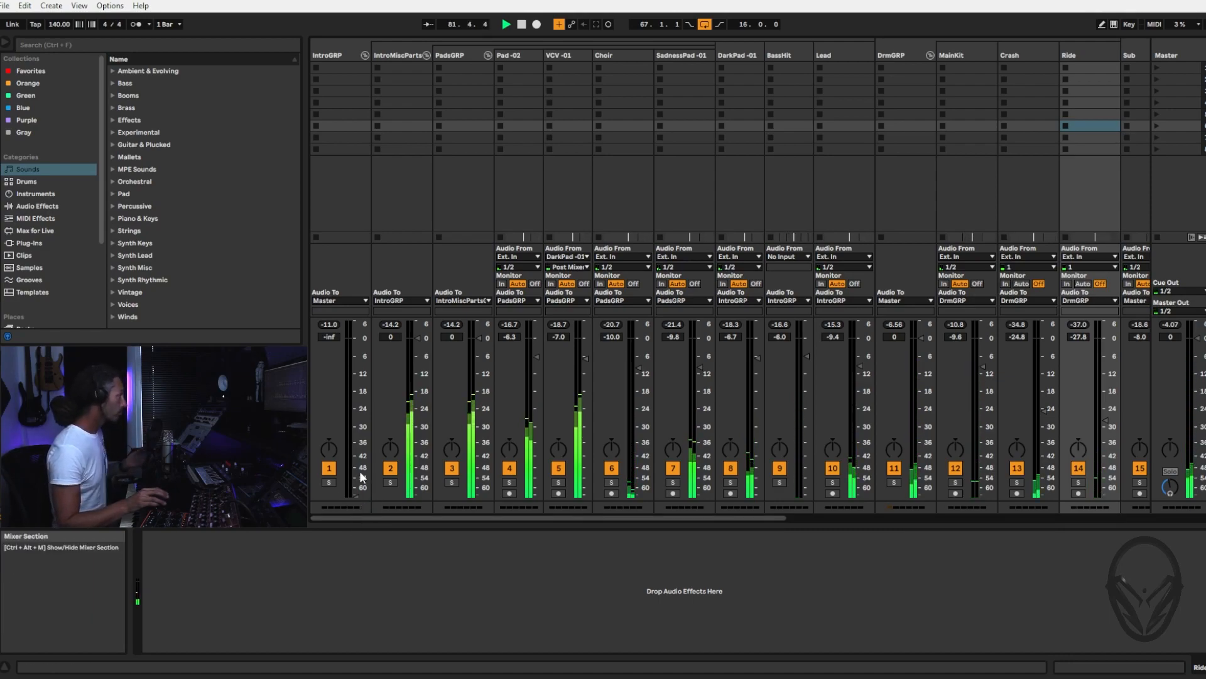
drag(352, 487, 355, 394)
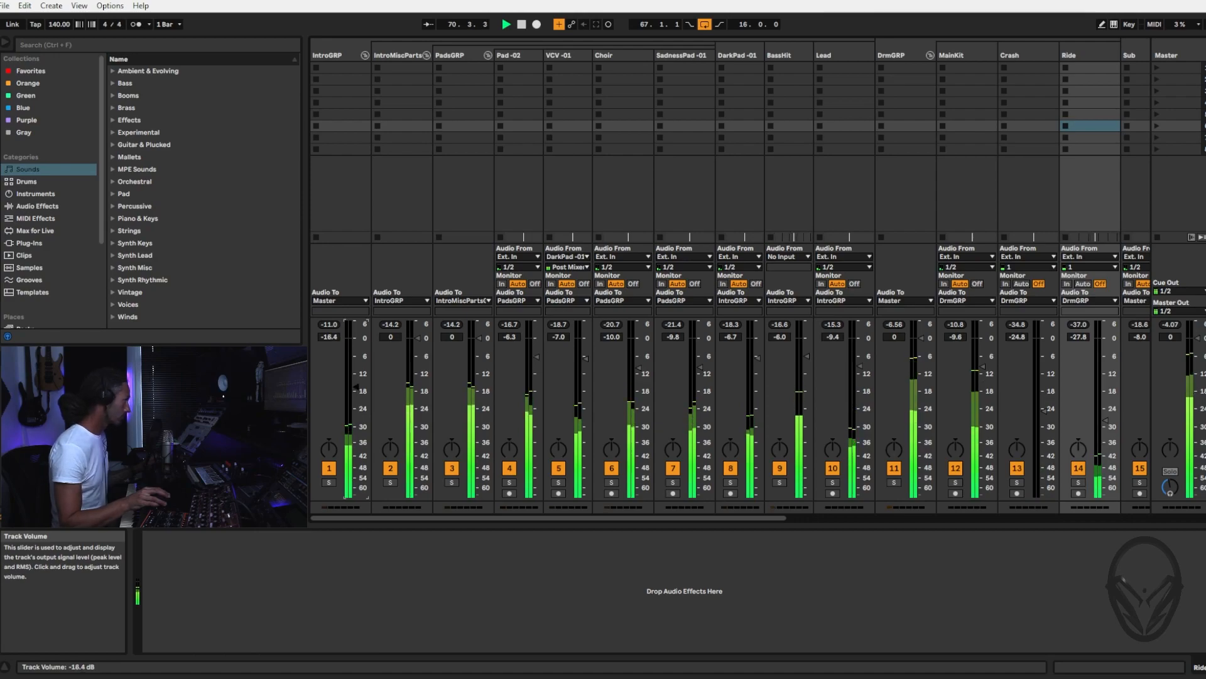
drag(355, 375, 356, 373)
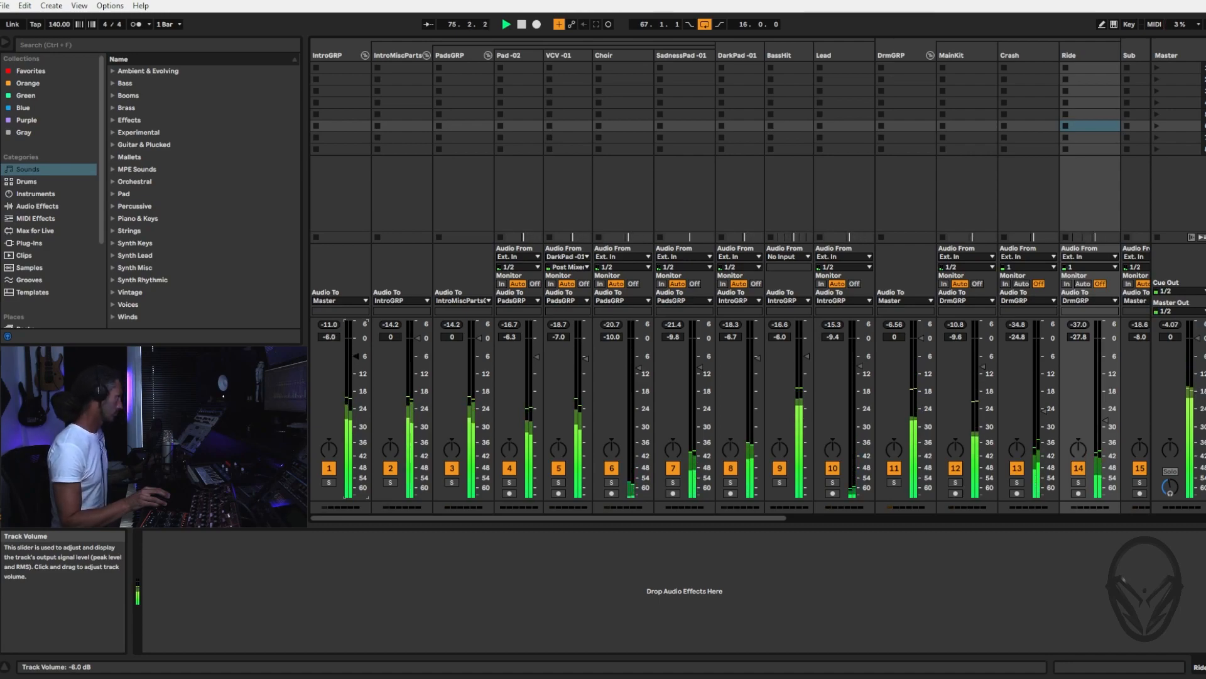
drag(356, 357, 355, 346)
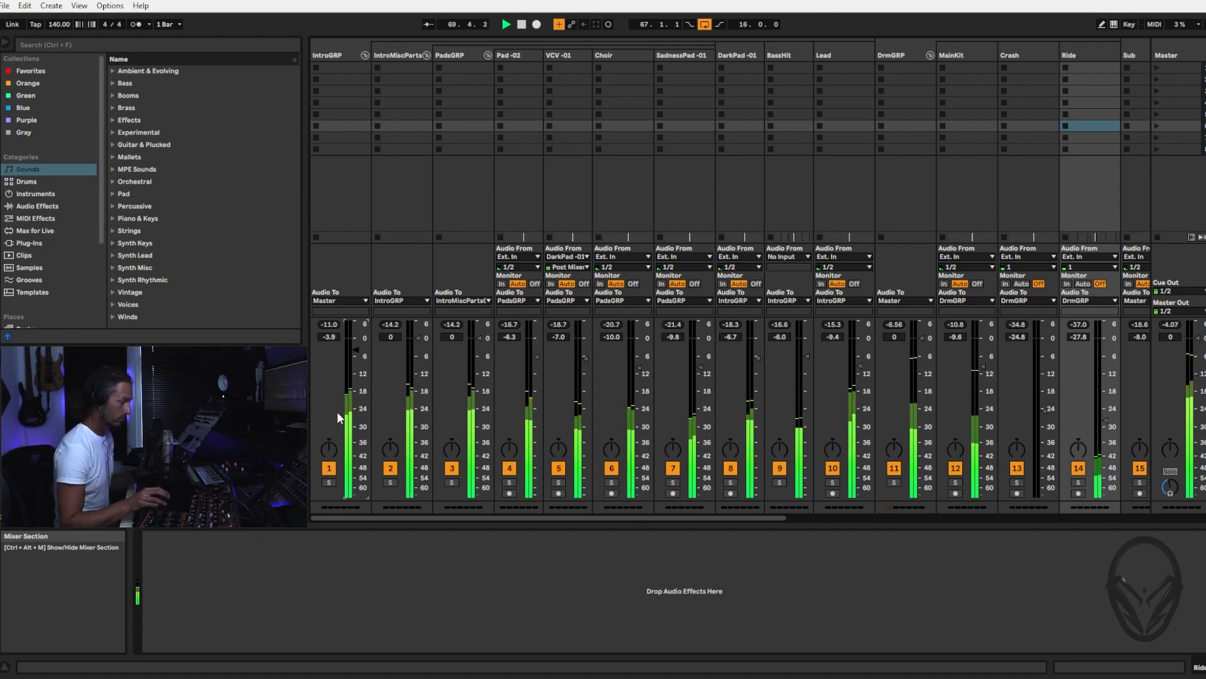
Stop playback, mute the PadsGRP group and replay the loop without the pads
key(space)
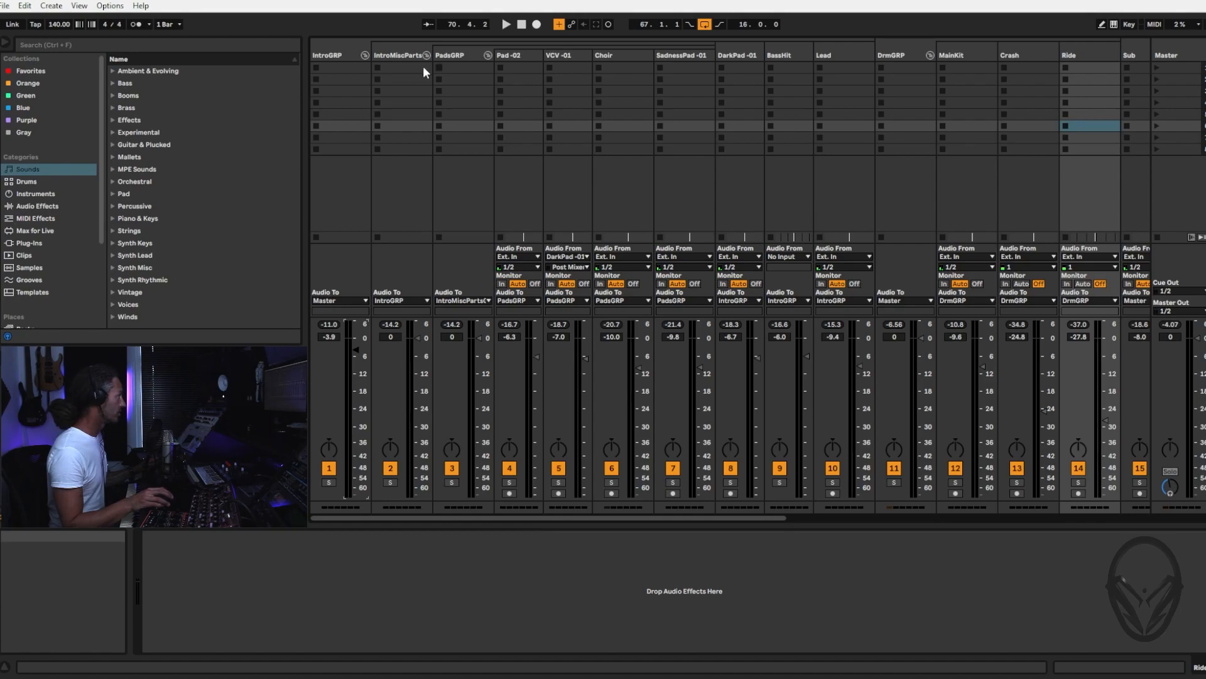
click(458, 57)
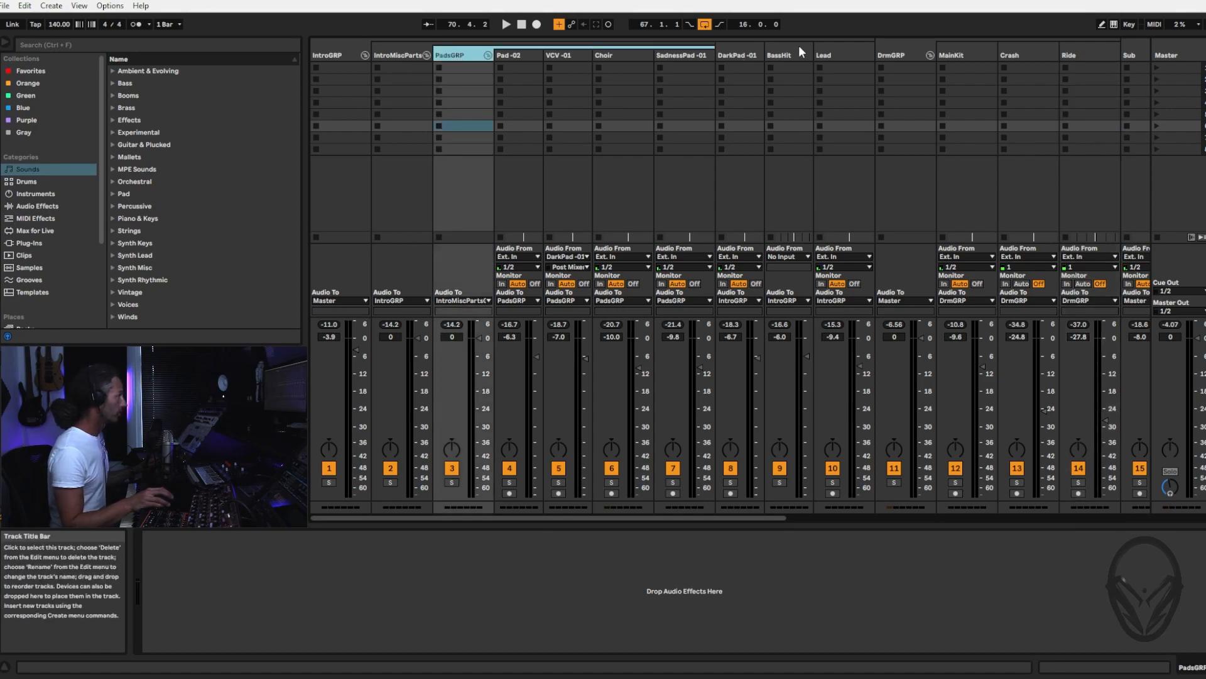
click(452, 468)
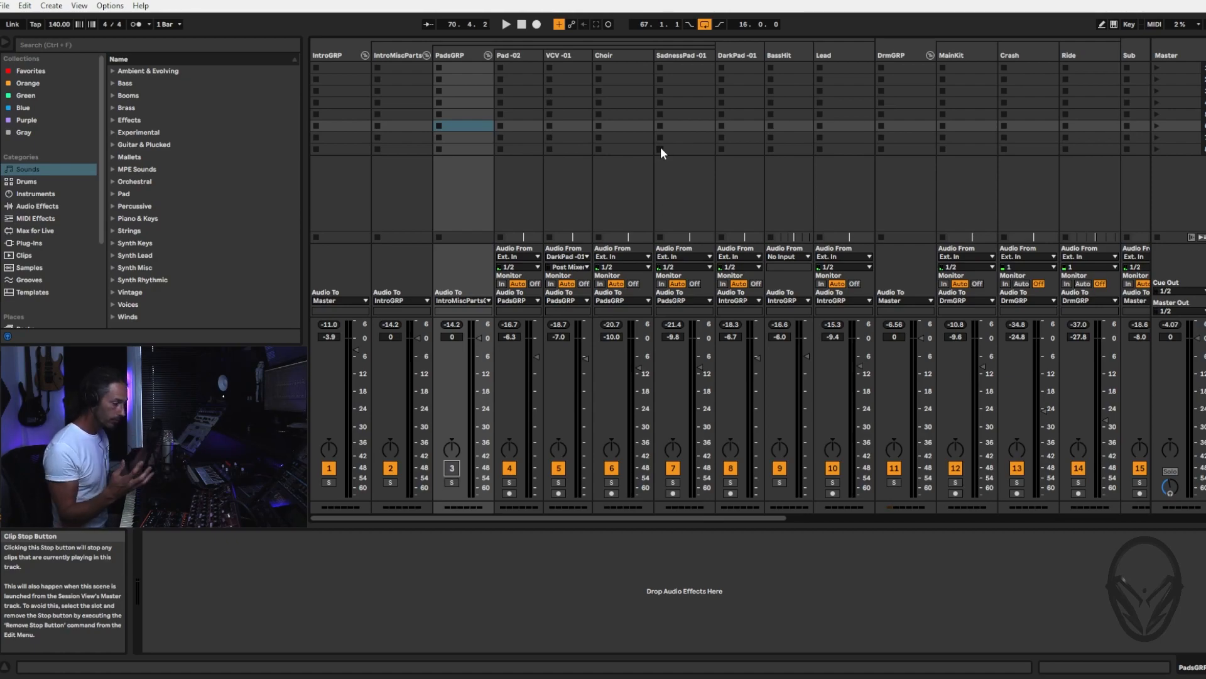
key(space)
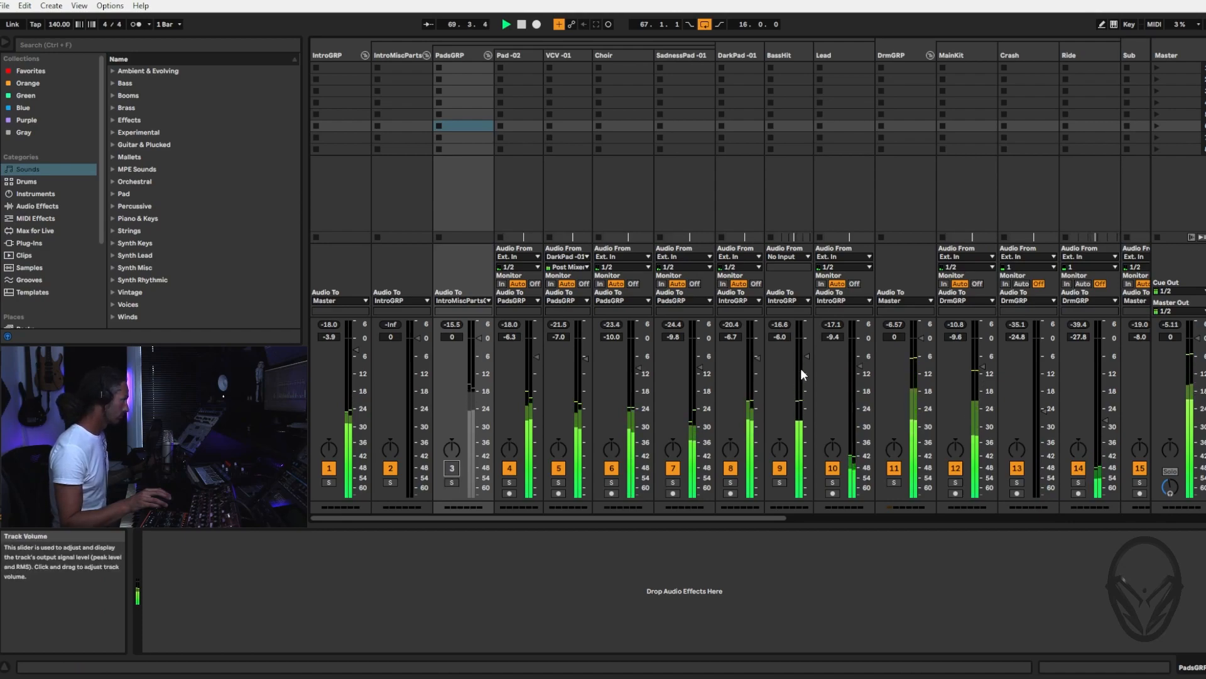
Select the BassHit track and solo it briefly to hear it alone, returning to the full mix
click(794, 55)
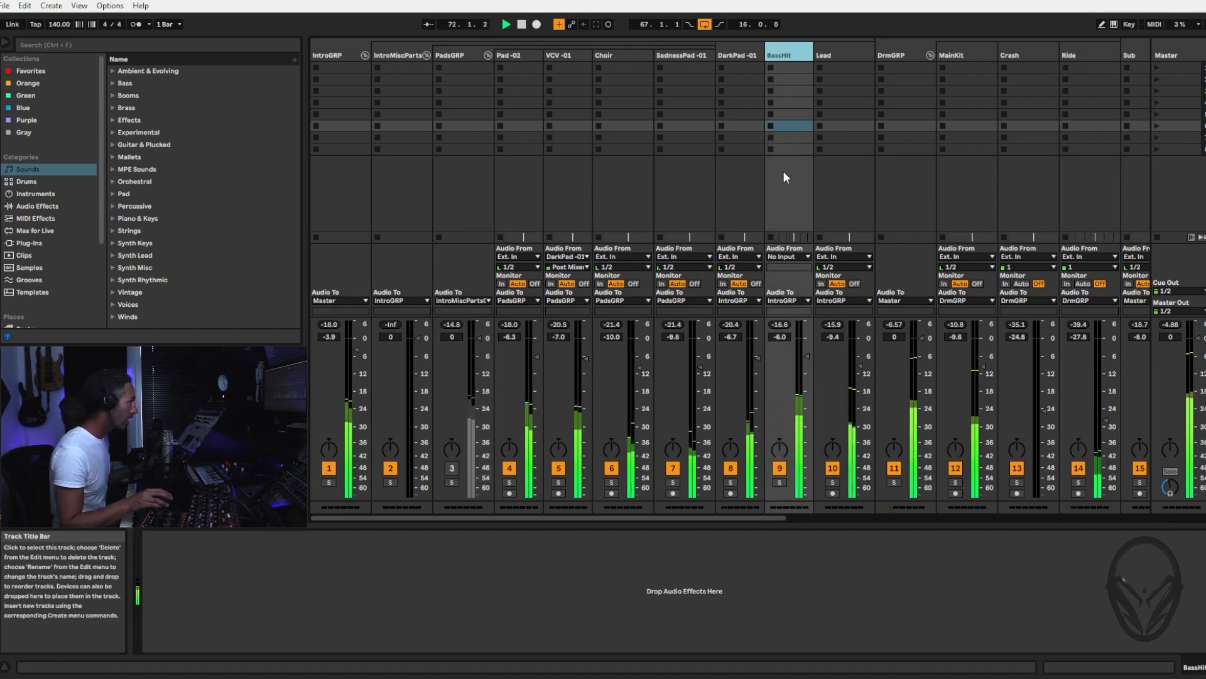
click(780, 482)
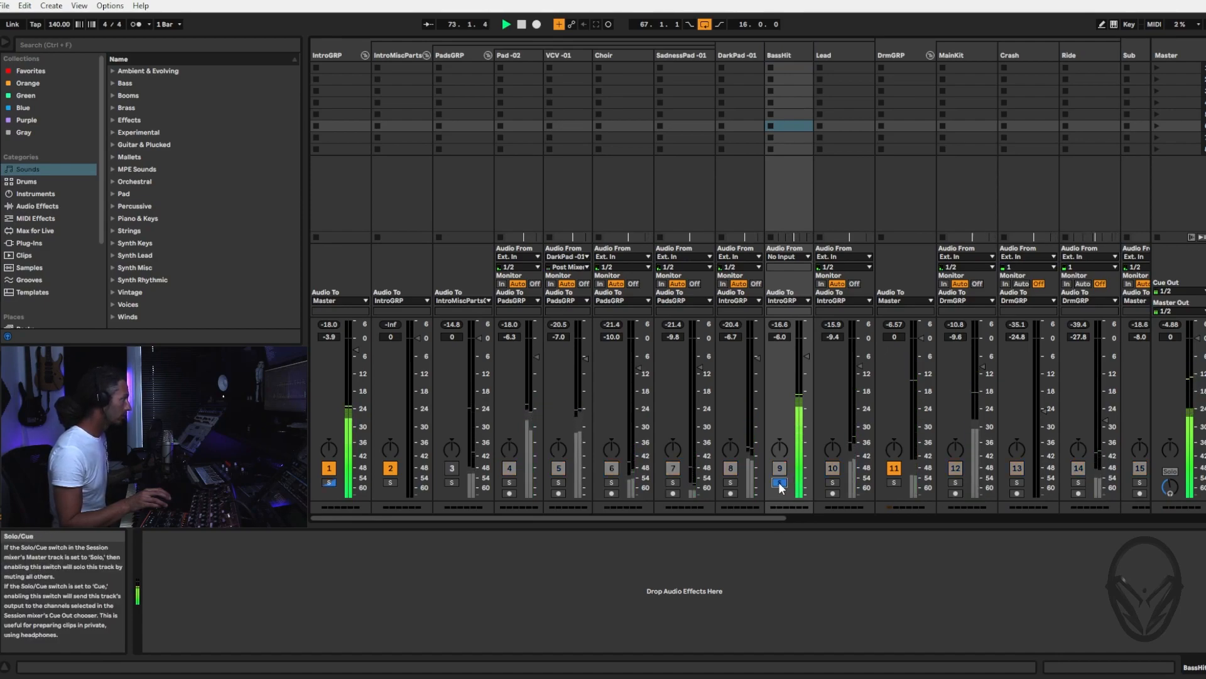
click(780, 482)
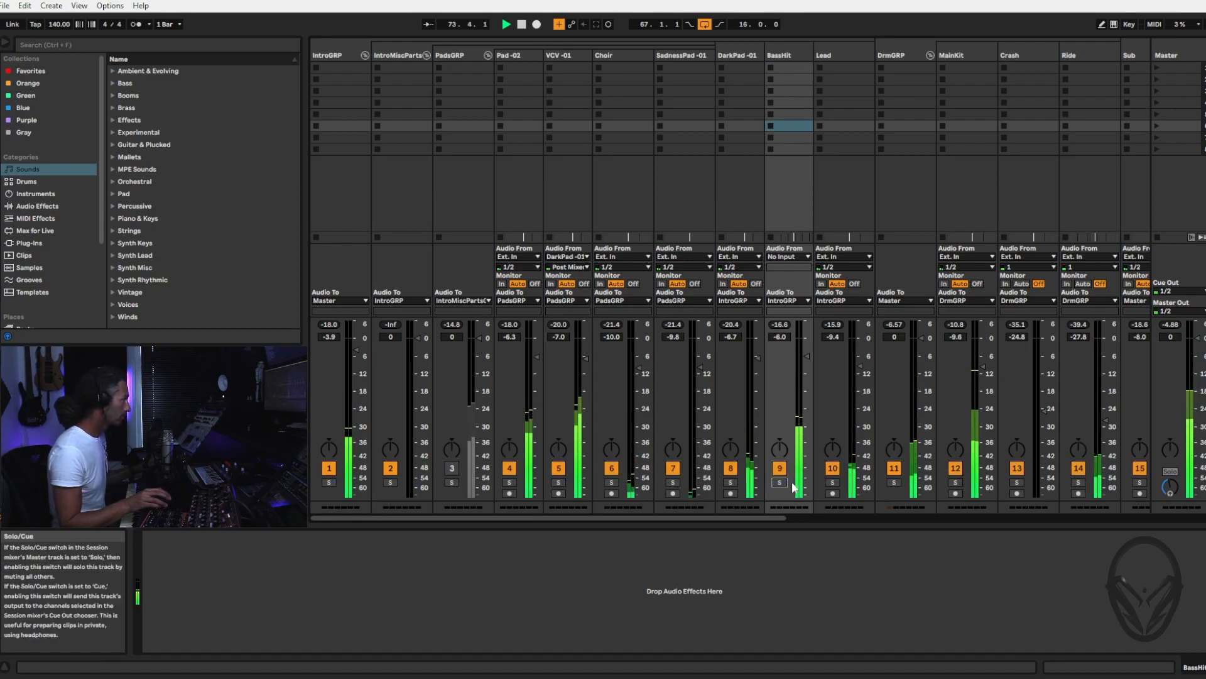
Add an EQ Eight from the EQ & Filters audio effects to the BassHit track
click(783, 54)
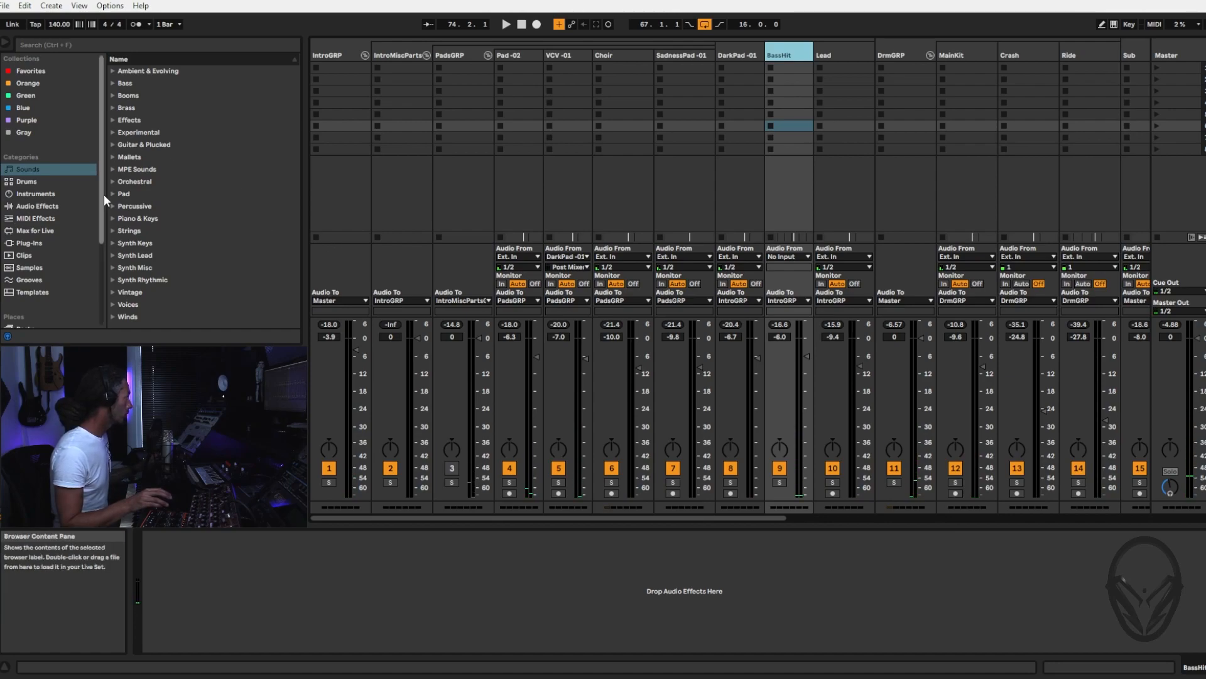
click(35, 206)
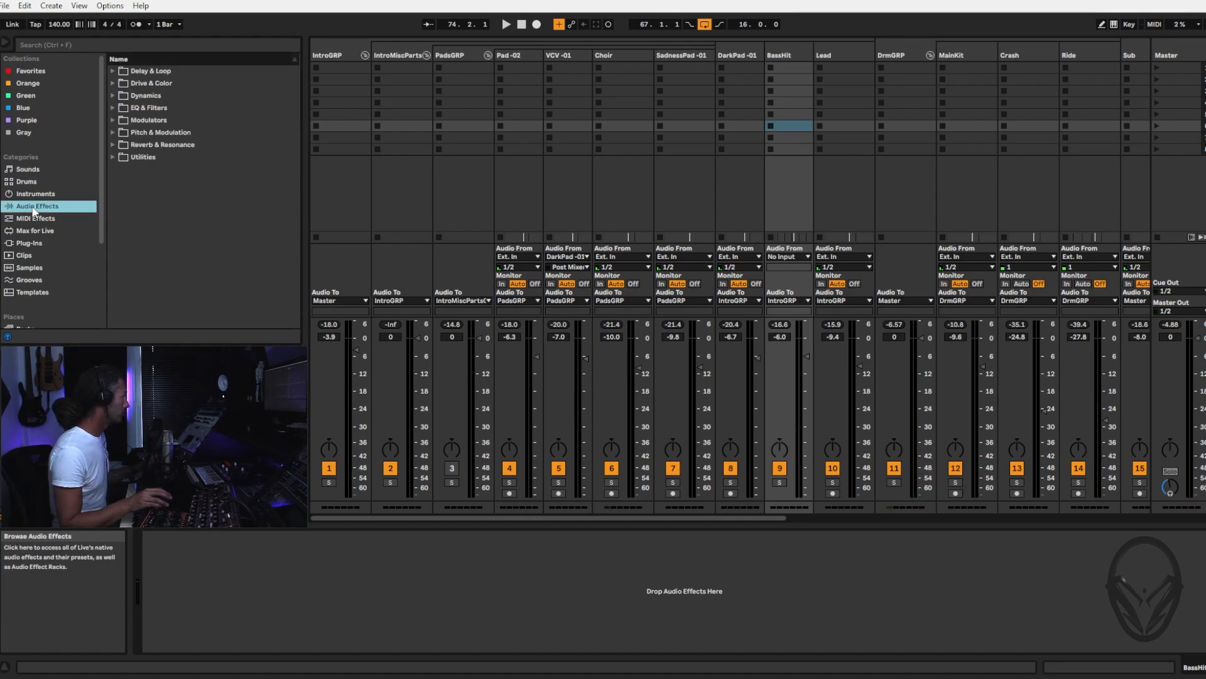
click(118, 109)
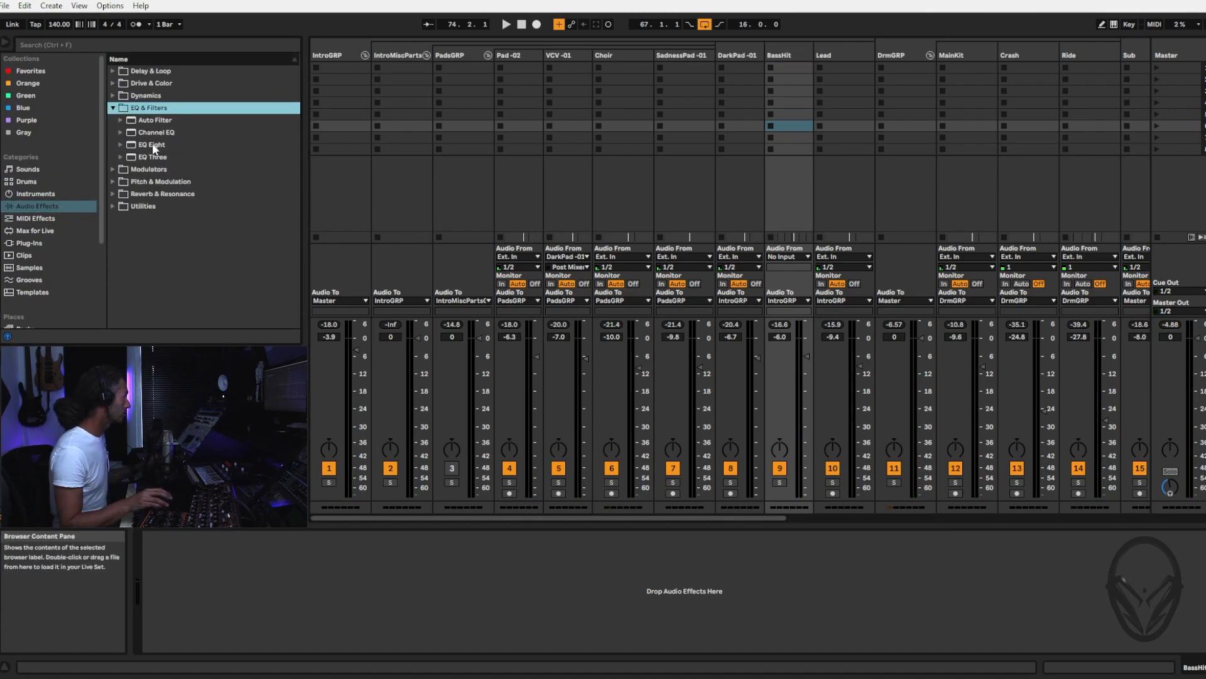
drag(154, 149, 245, 582)
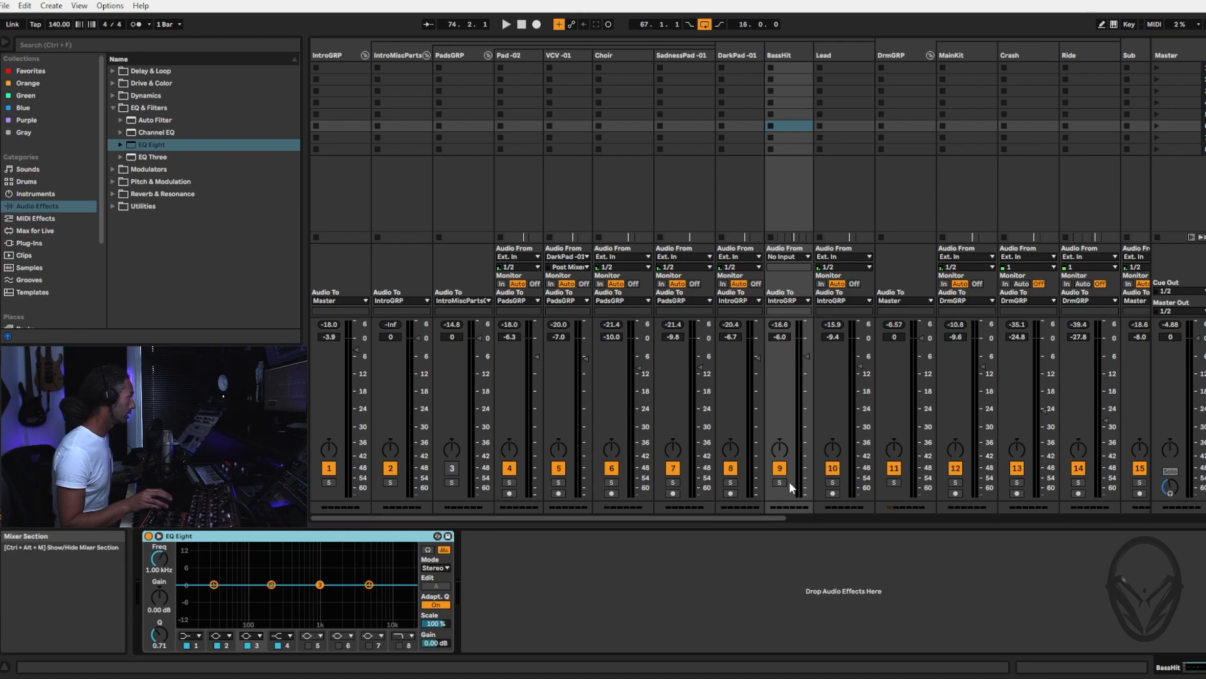
Solo the Sub track together with BassHit and play the loop with BassHit's EQ Eight in view
drag(742, 517, 903, 525)
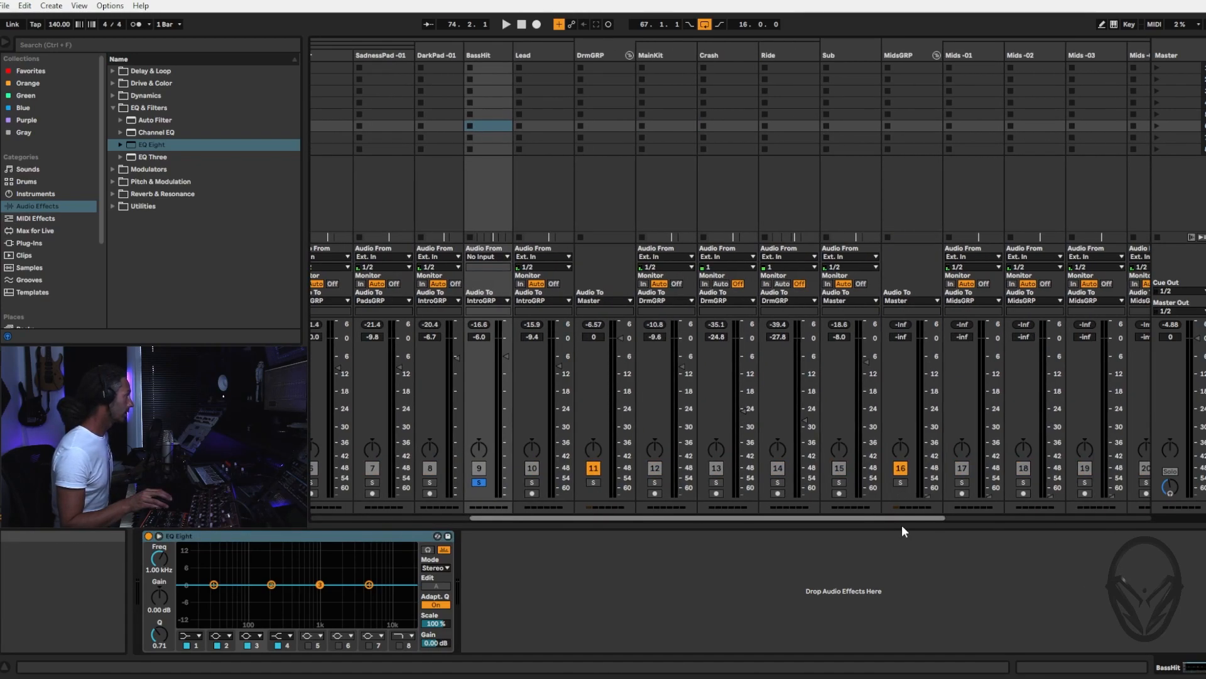
click(825, 482)
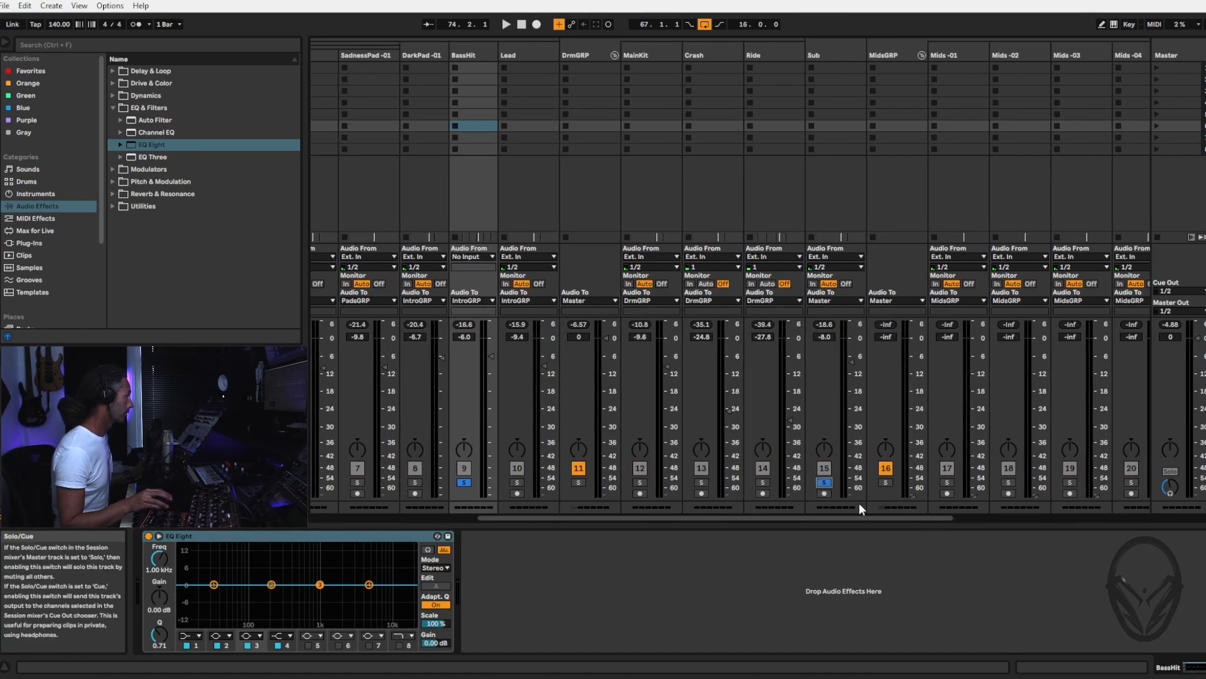
key(space)
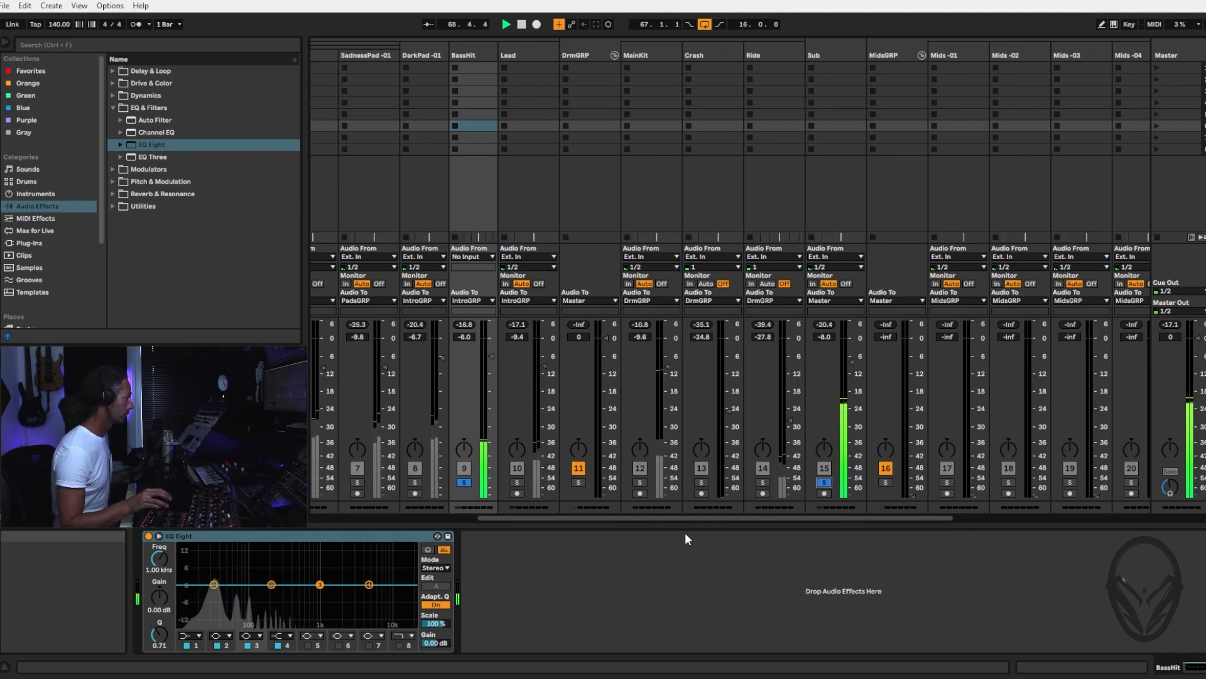
click(465, 55)
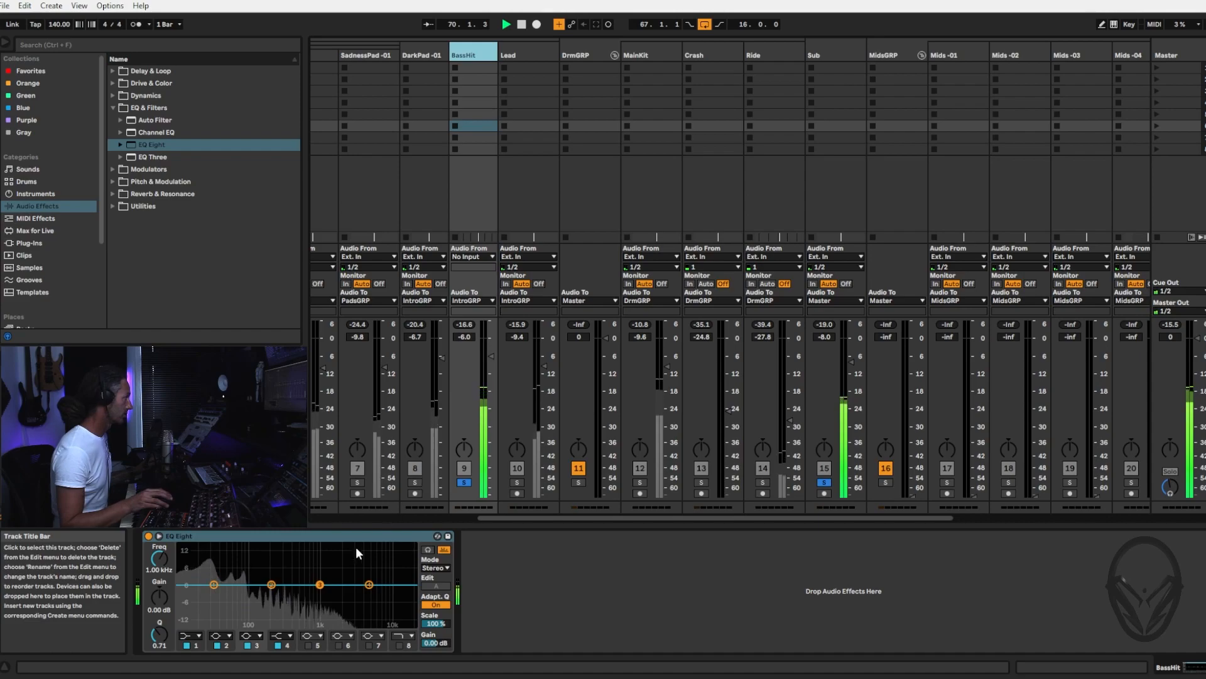
Change band 1 of BassHit's EQ Eight to a low cut filter and set its frequency to 68.1 Hz
click(190, 636)
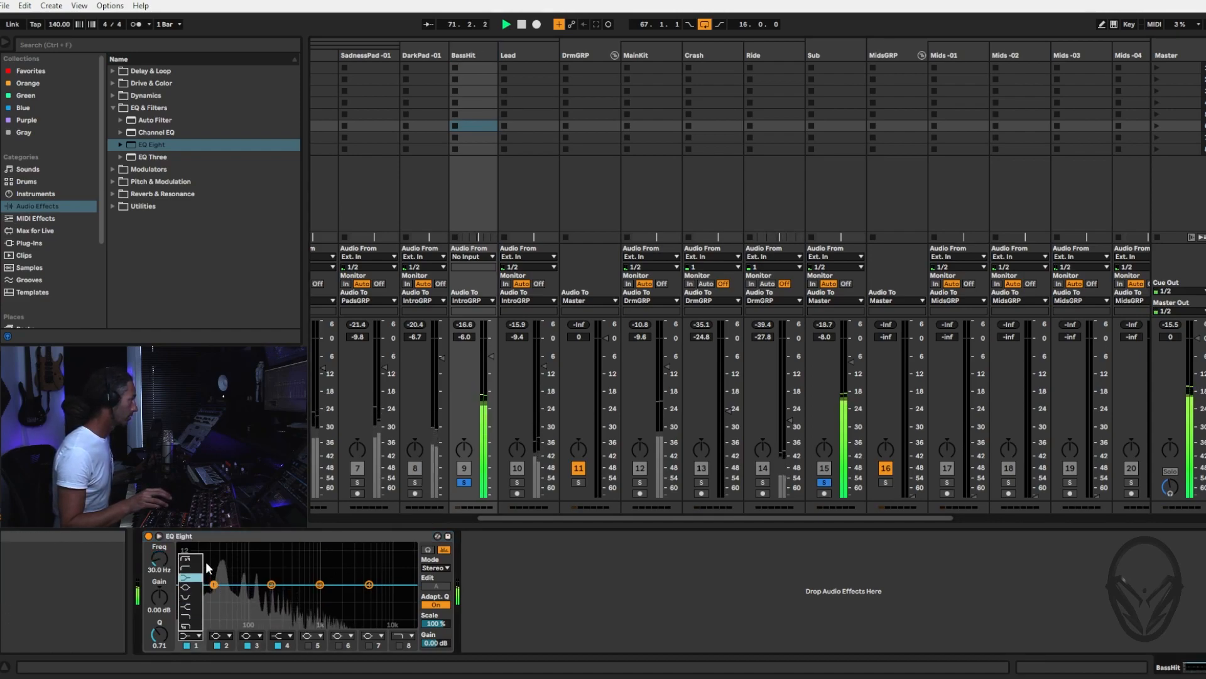
click(188, 568)
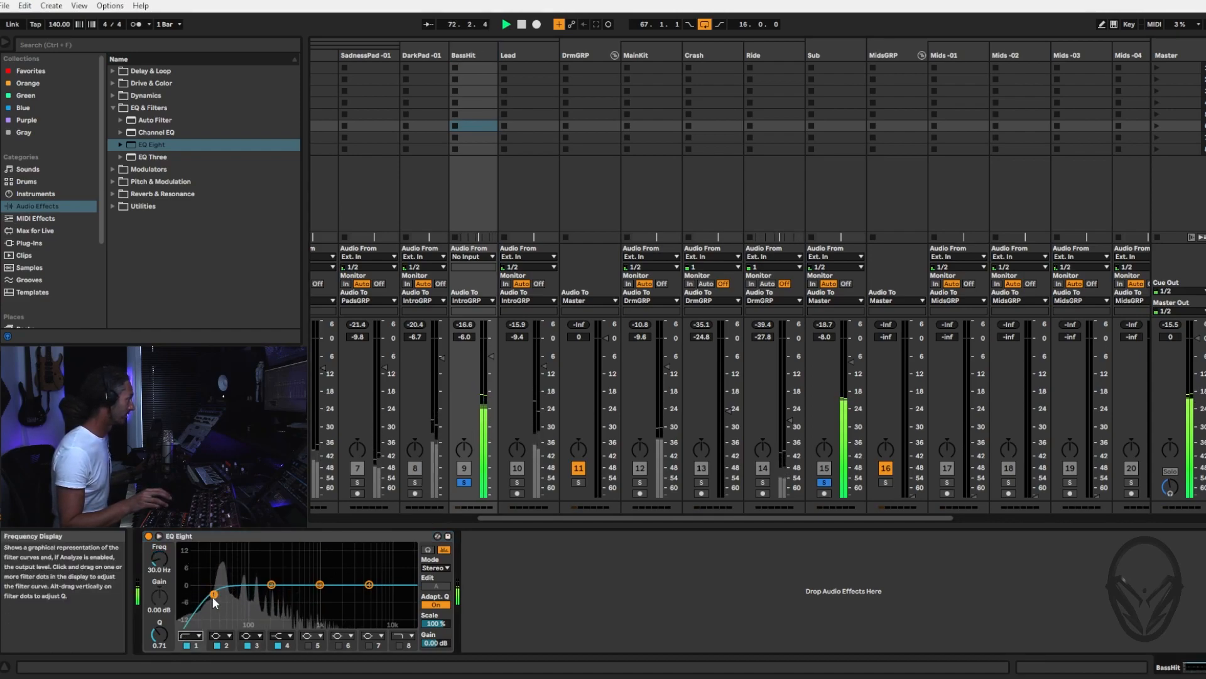
drag(215, 594, 231, 601)
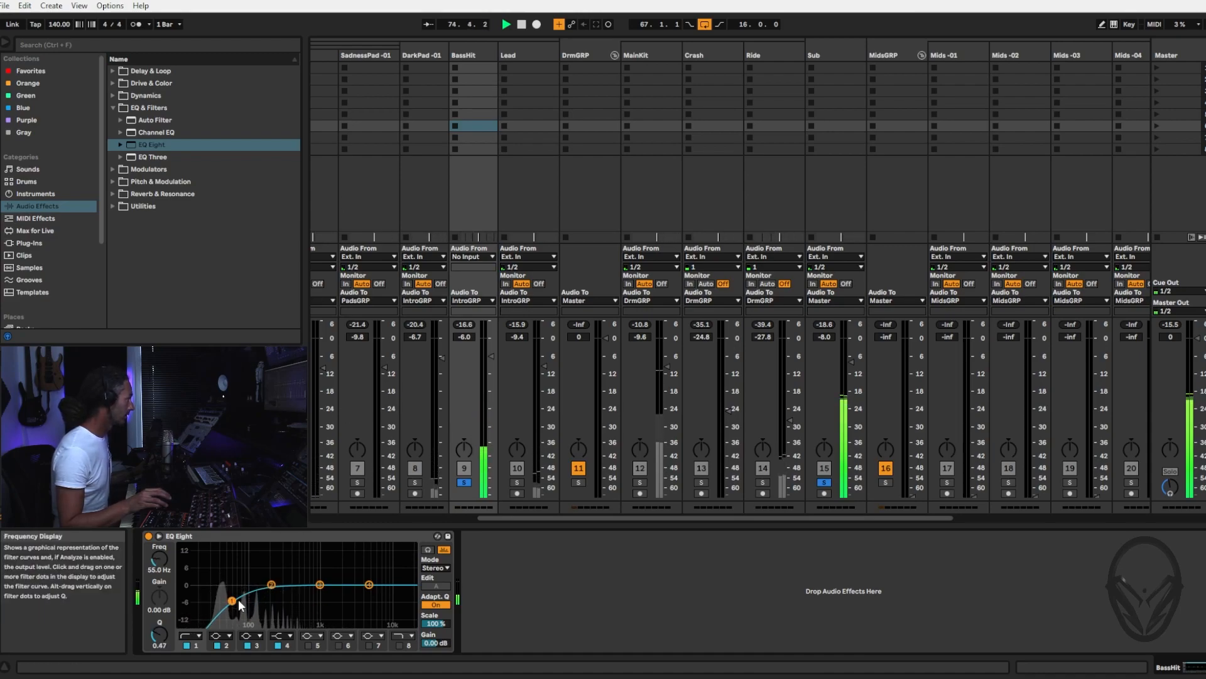
drag(231, 601, 239, 601)
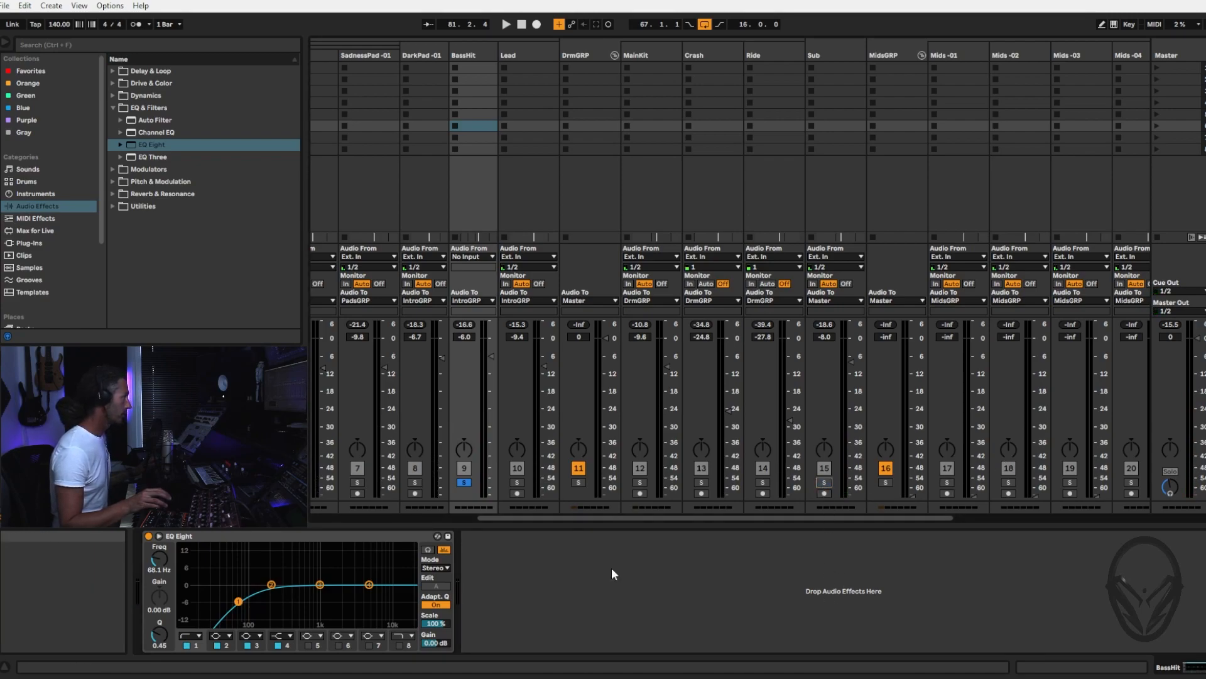
Listen to the filtered BassHit in solo, unsolo it and replay the full mix from bar 67
key(space)
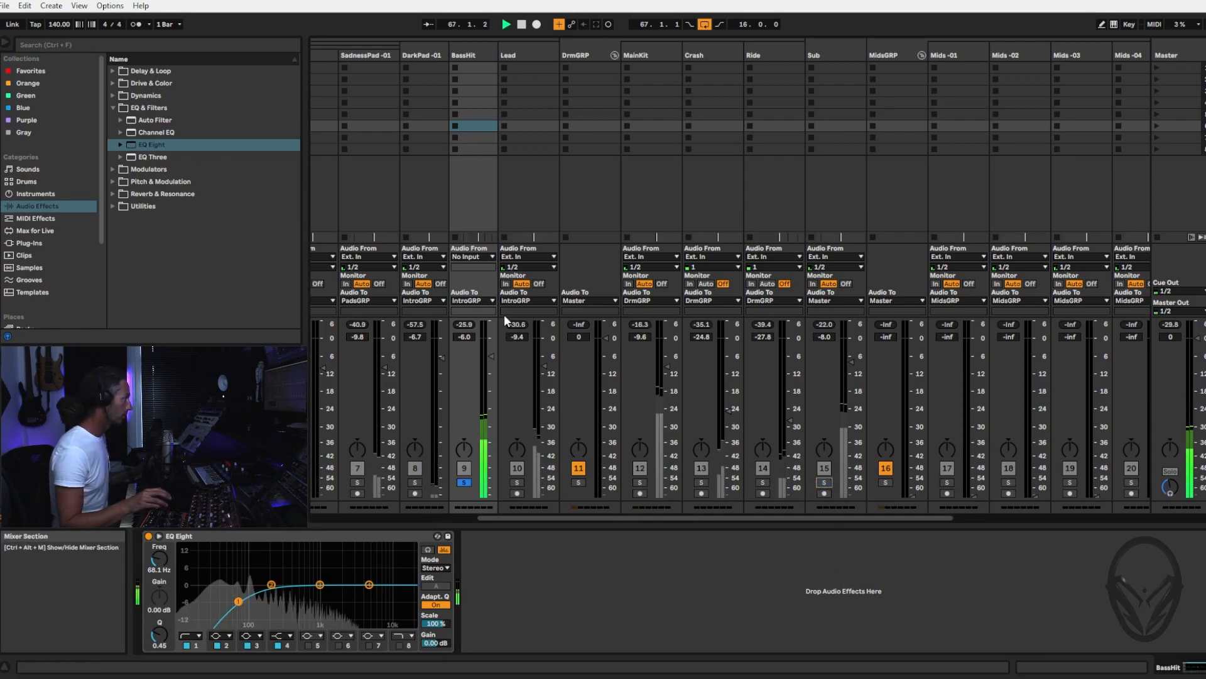
click(464, 482)
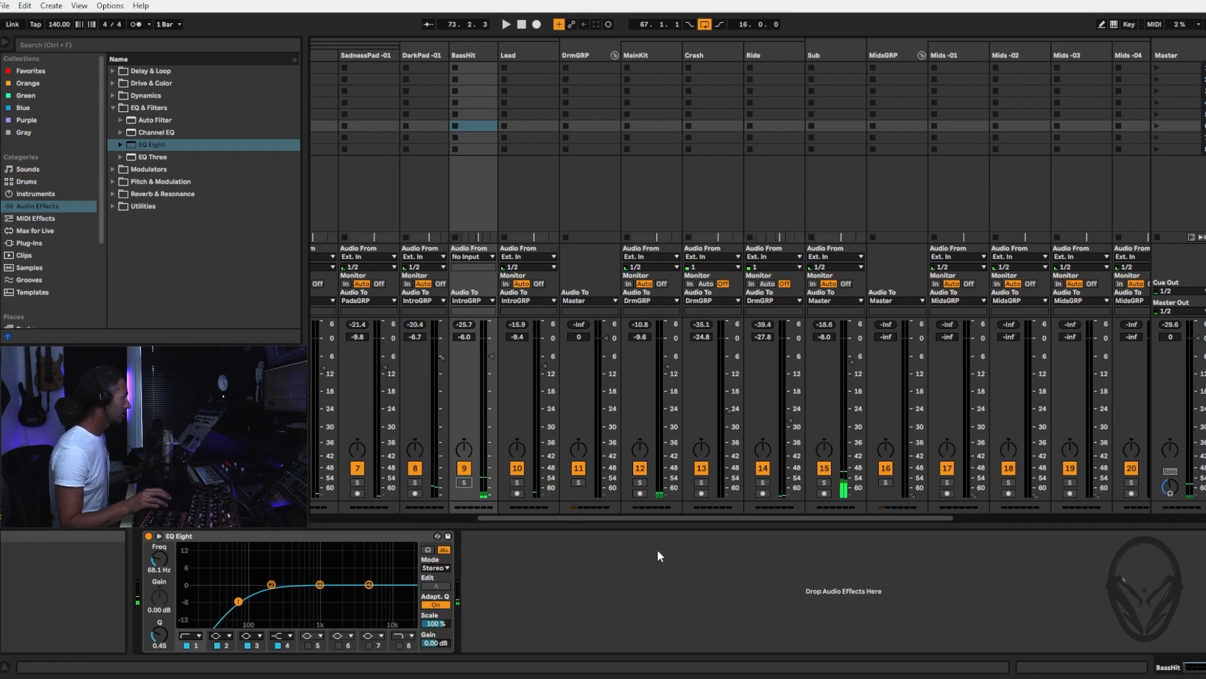
key(space)
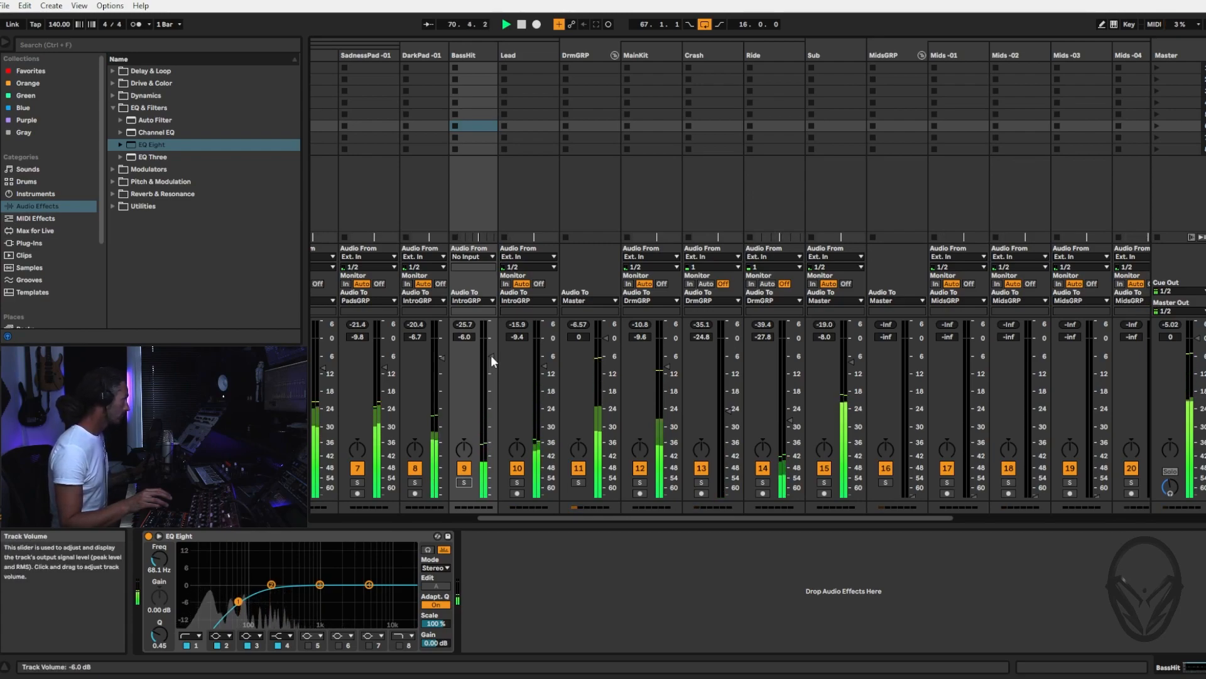
Set the BassHit track's volume to -3.2 dB and the DarkPad -01 track's volume to -7.4 dB
drag(492, 355, 491, 352)
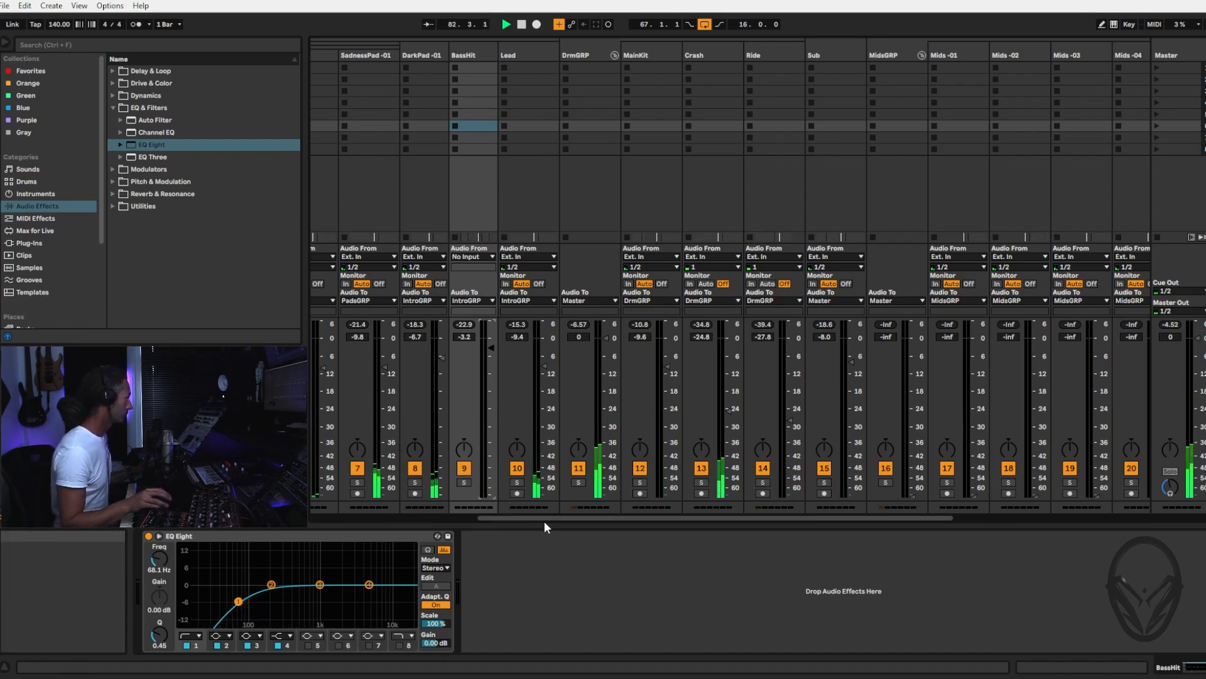
drag(545, 518, 329, 536)
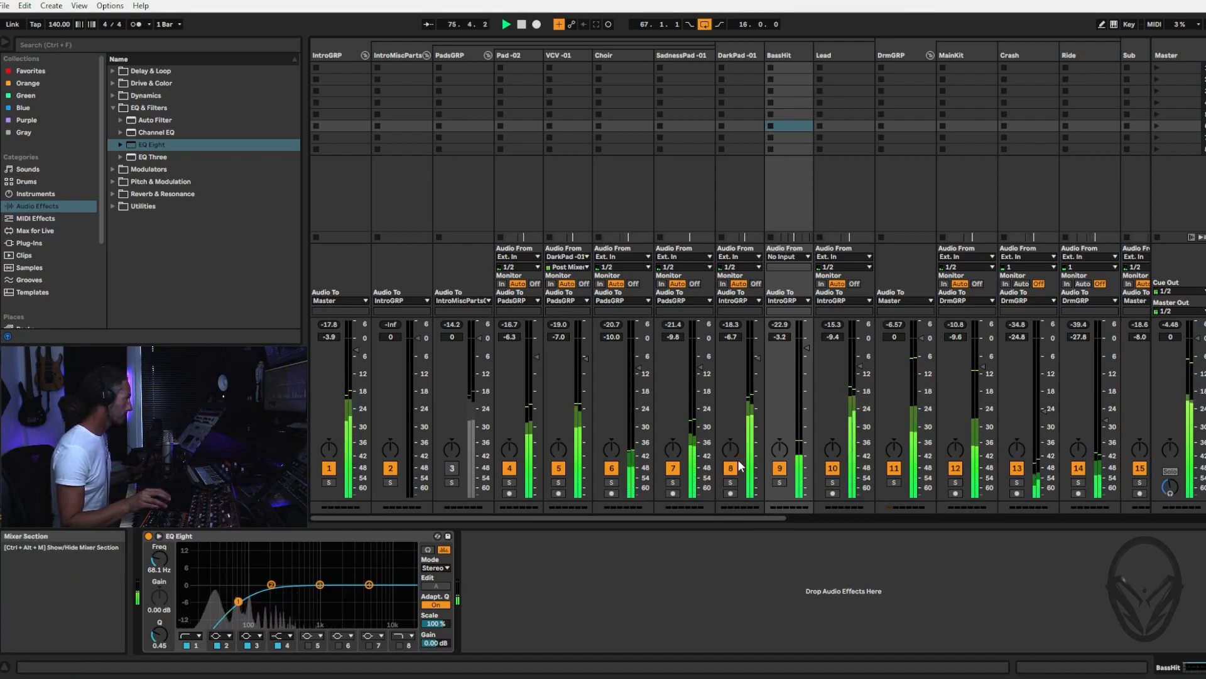
drag(757, 356, 758, 363)
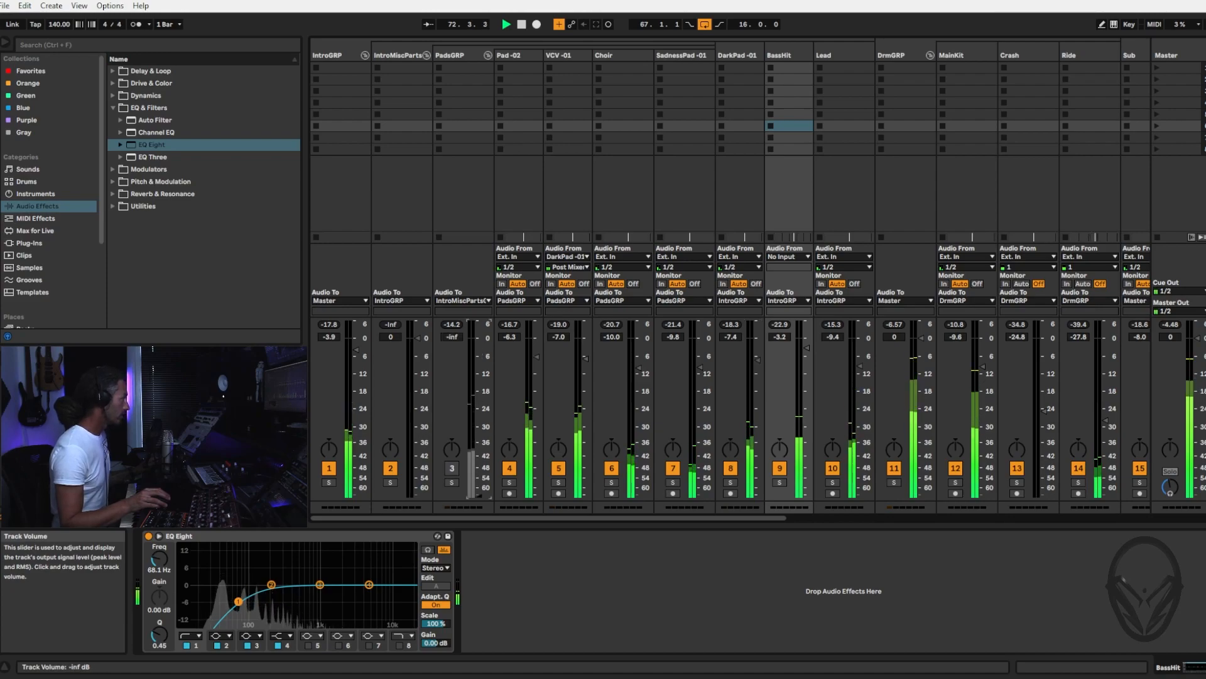
Reactivate the PadsGRP group and gradually raise its volume to -2.0 dB against the playing loop, then stop playback
click(451, 468)
drag(478, 492, 479, 415)
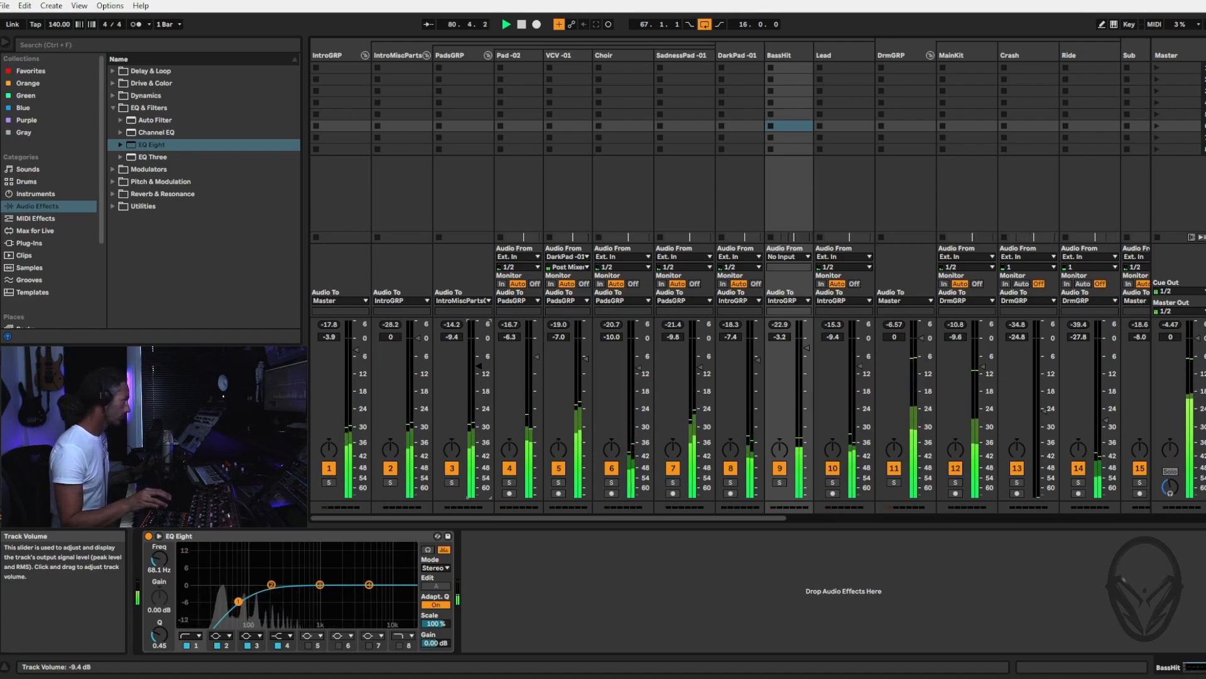
drag(479, 361, 479, 355)
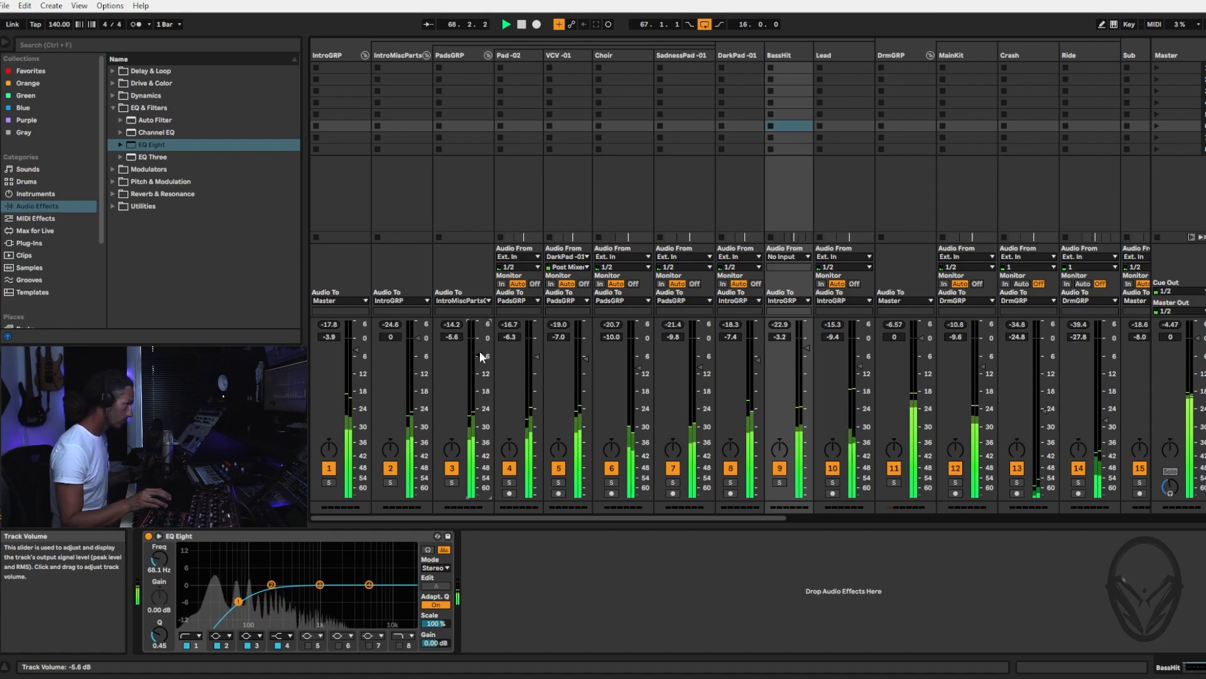
drag(480, 355, 480, 348)
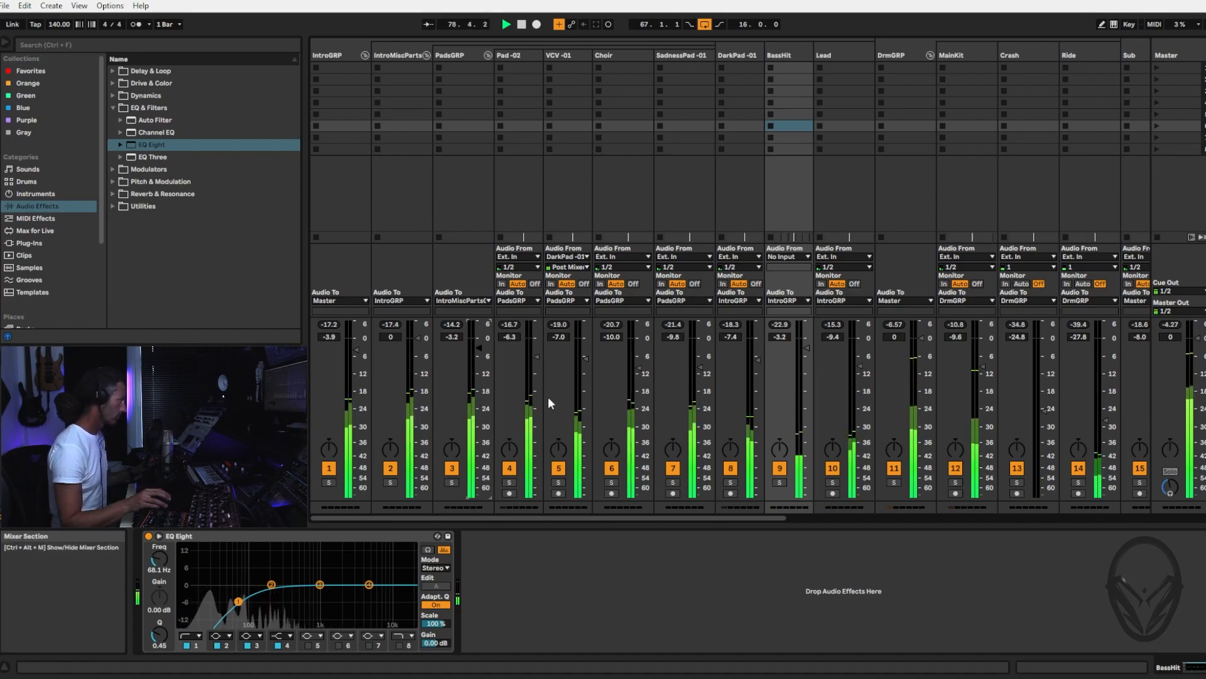
drag(477, 347, 478, 343)
key(space)
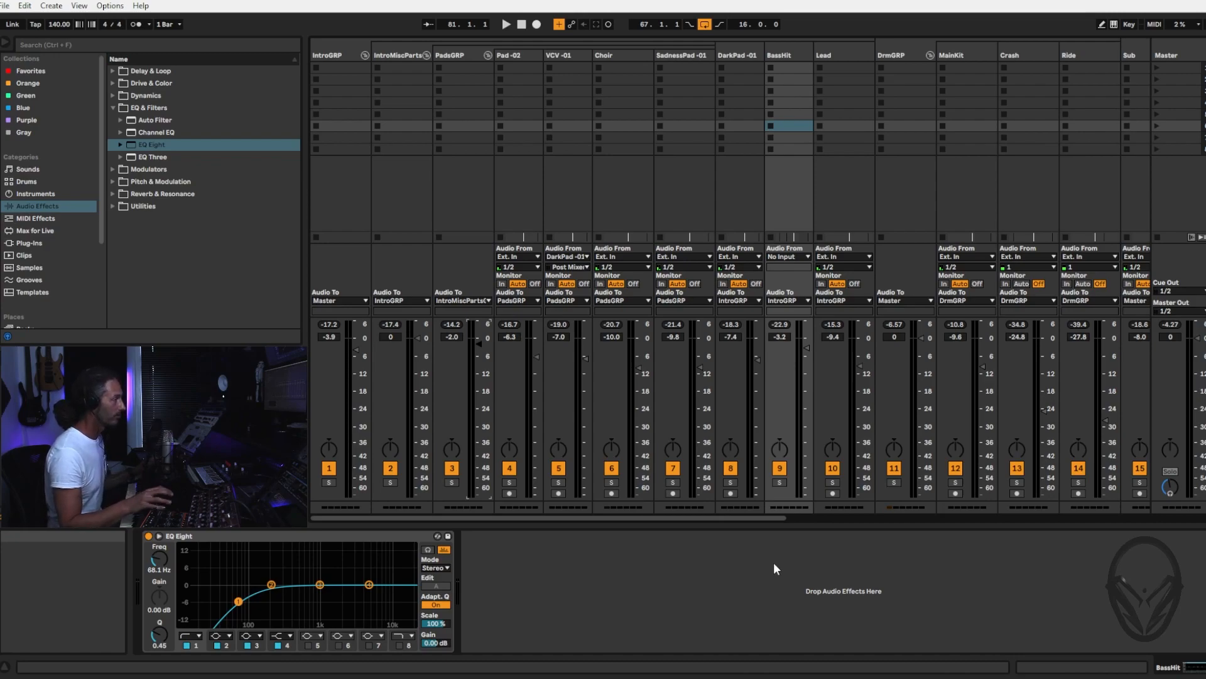
Replay the loop and balance the groups by setting PadsGRP's volume to -1.5 dB and DrmGRP's to -2.1 dB
key(space)
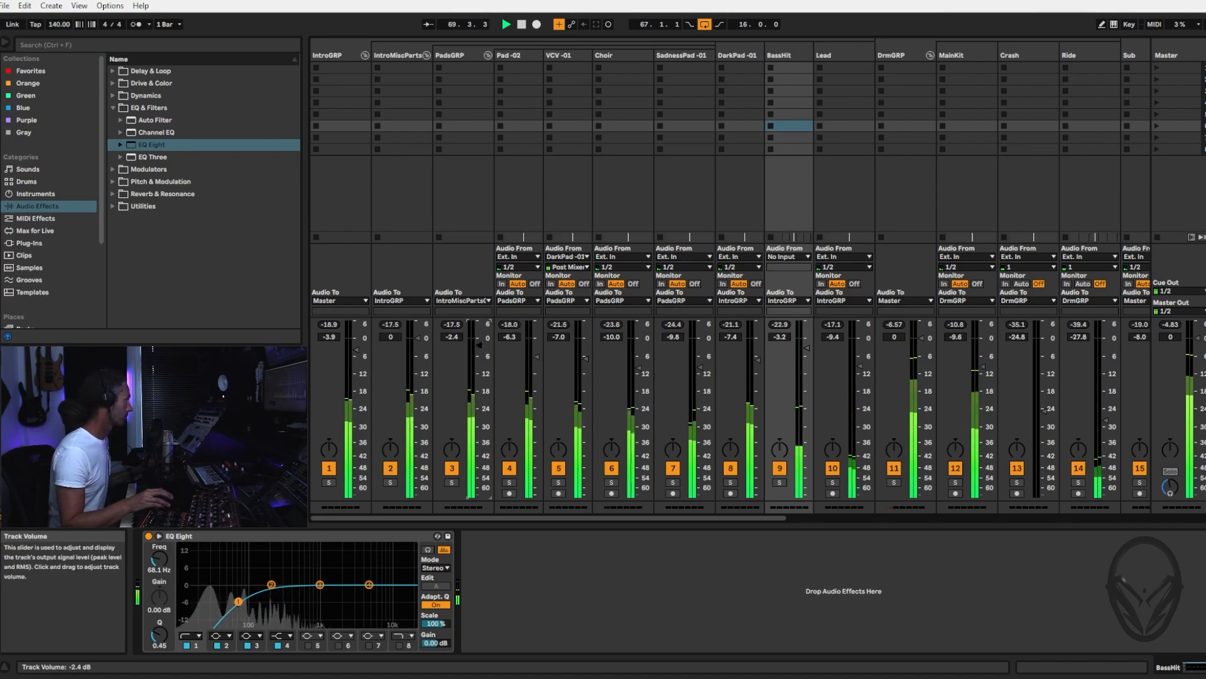
click(480, 340)
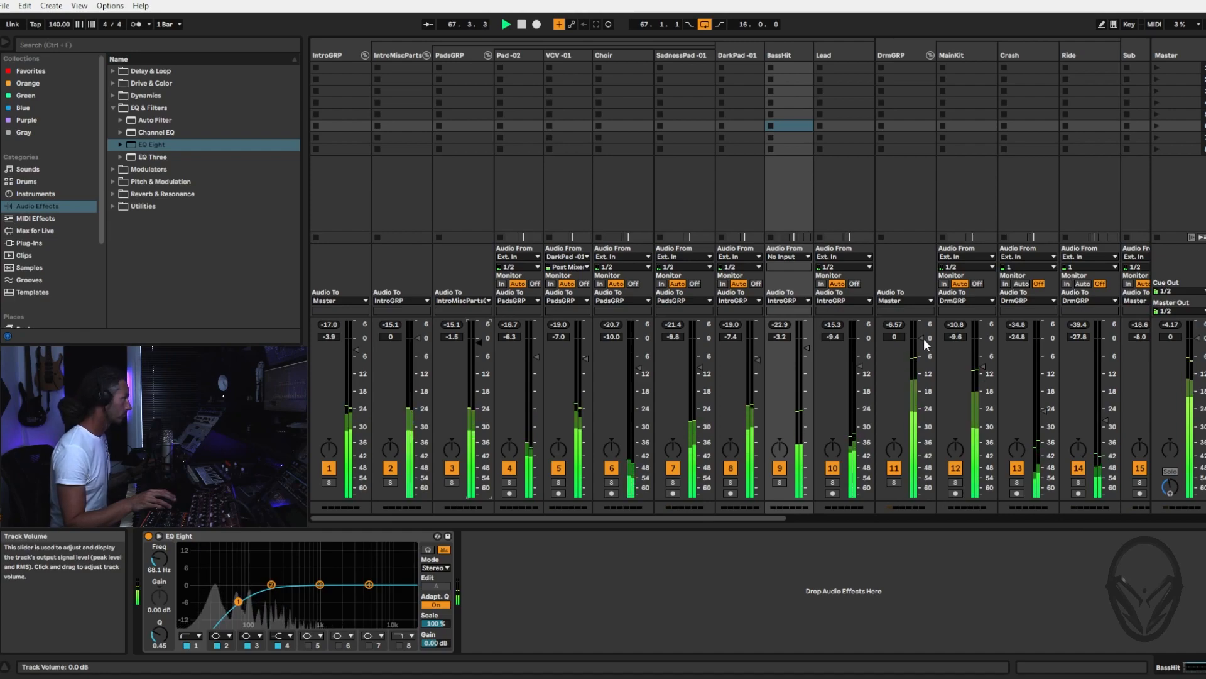
drag(922, 338, 922, 345)
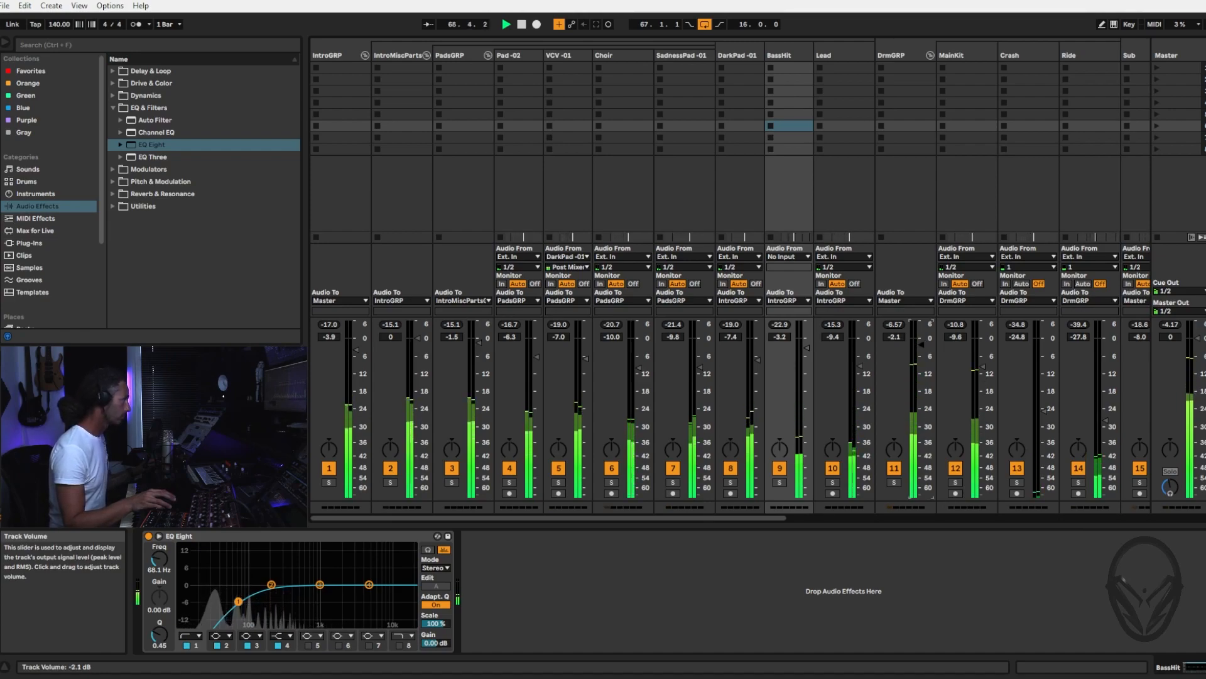
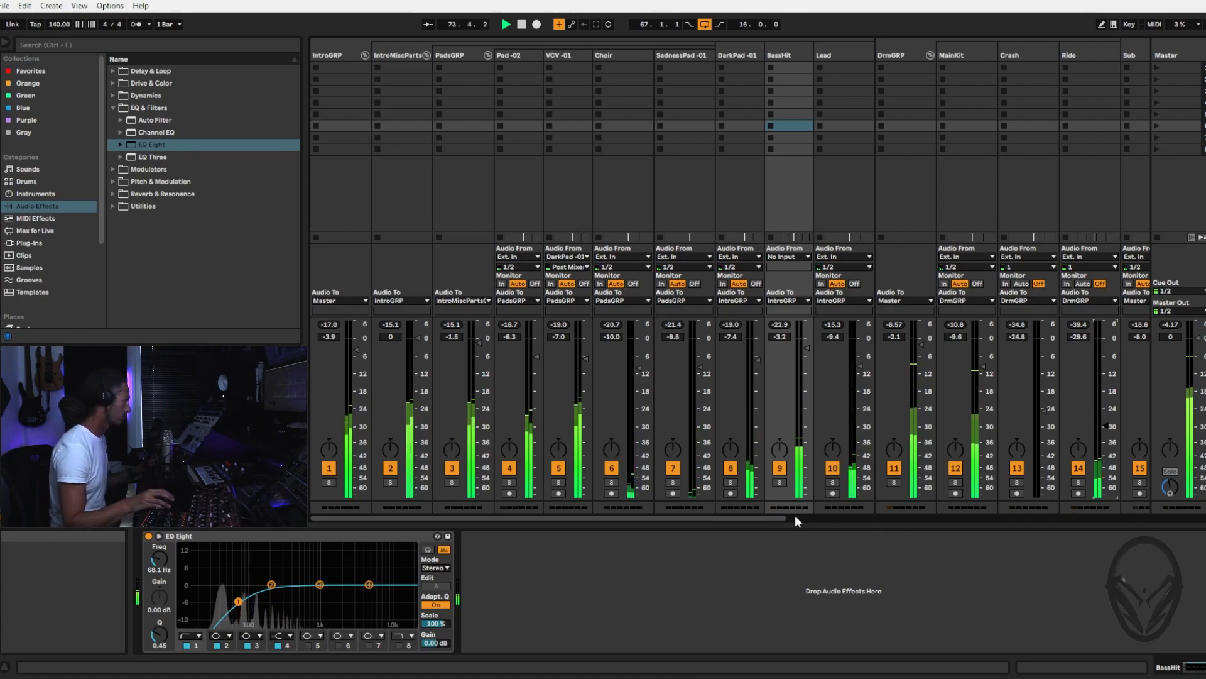
Mute and reactivate the Sub track during playback to compare the mix with and without it
drag(753, 518, 961, 513)
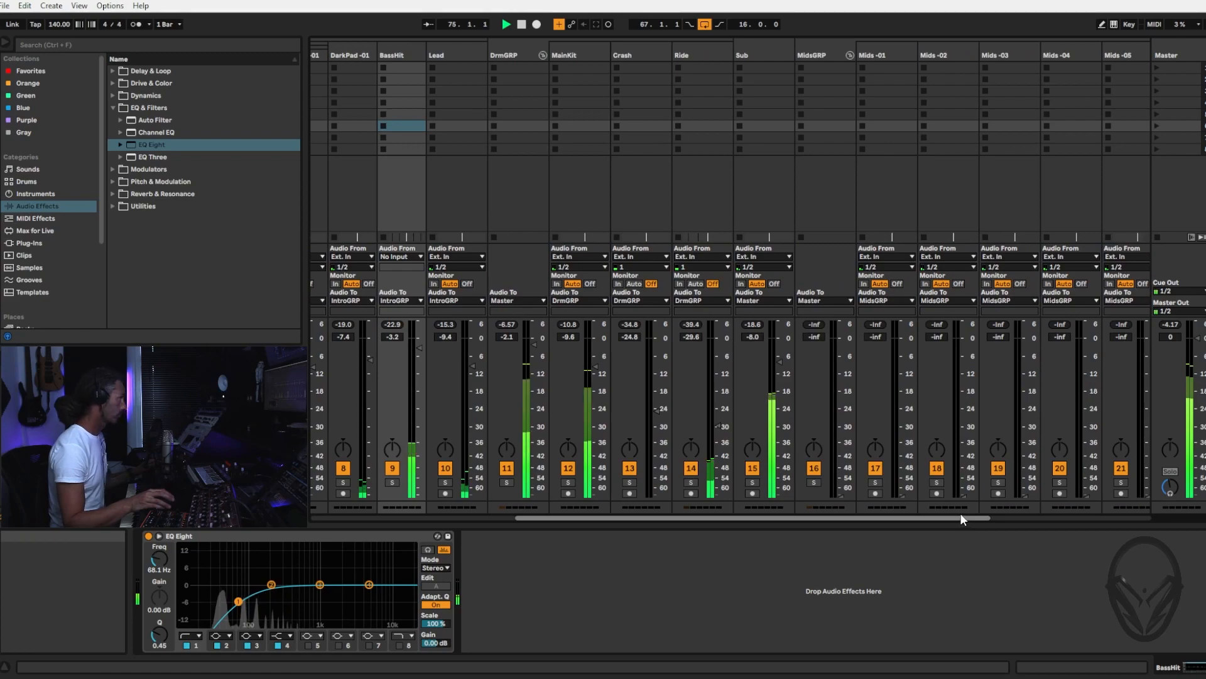
click(753, 468)
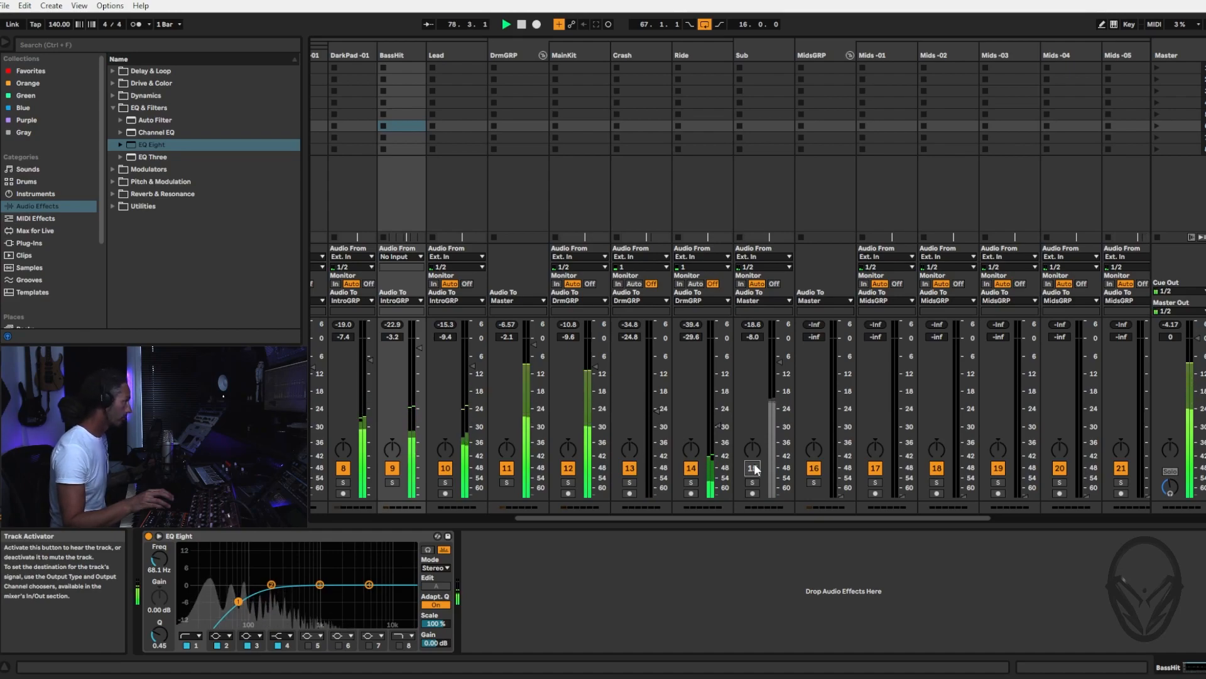
click(754, 468)
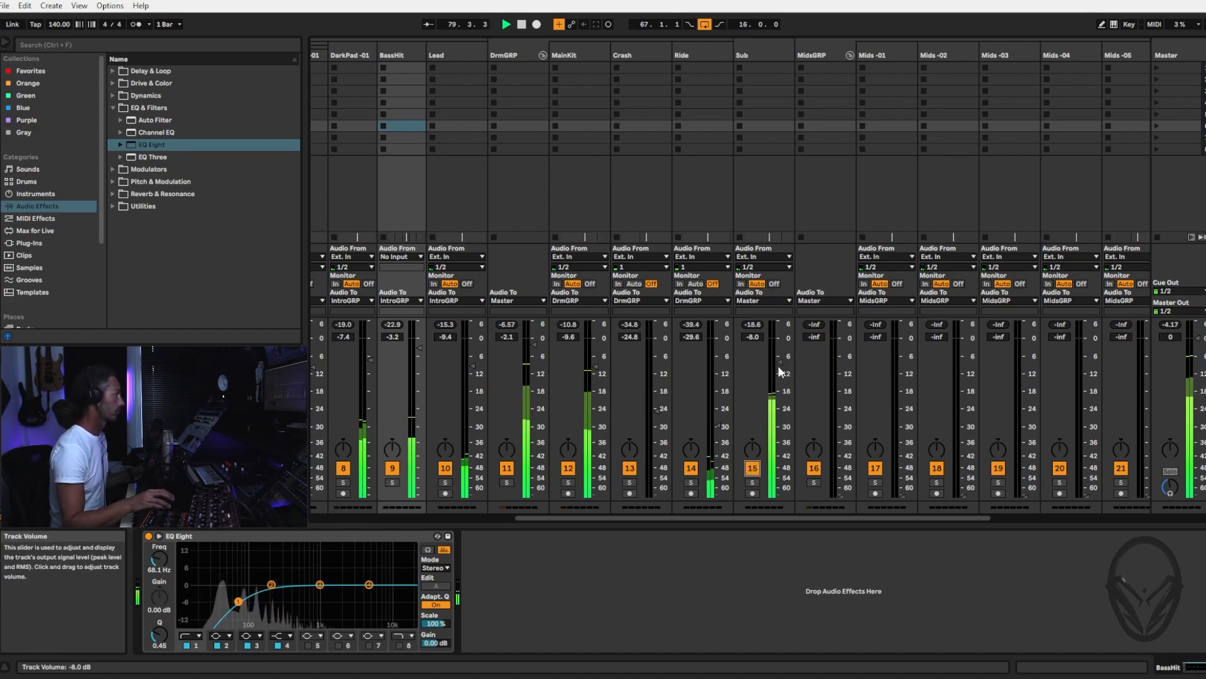
Set the arrangement loop to span bars 51 to 67 and play the mix from there
key(Tab)
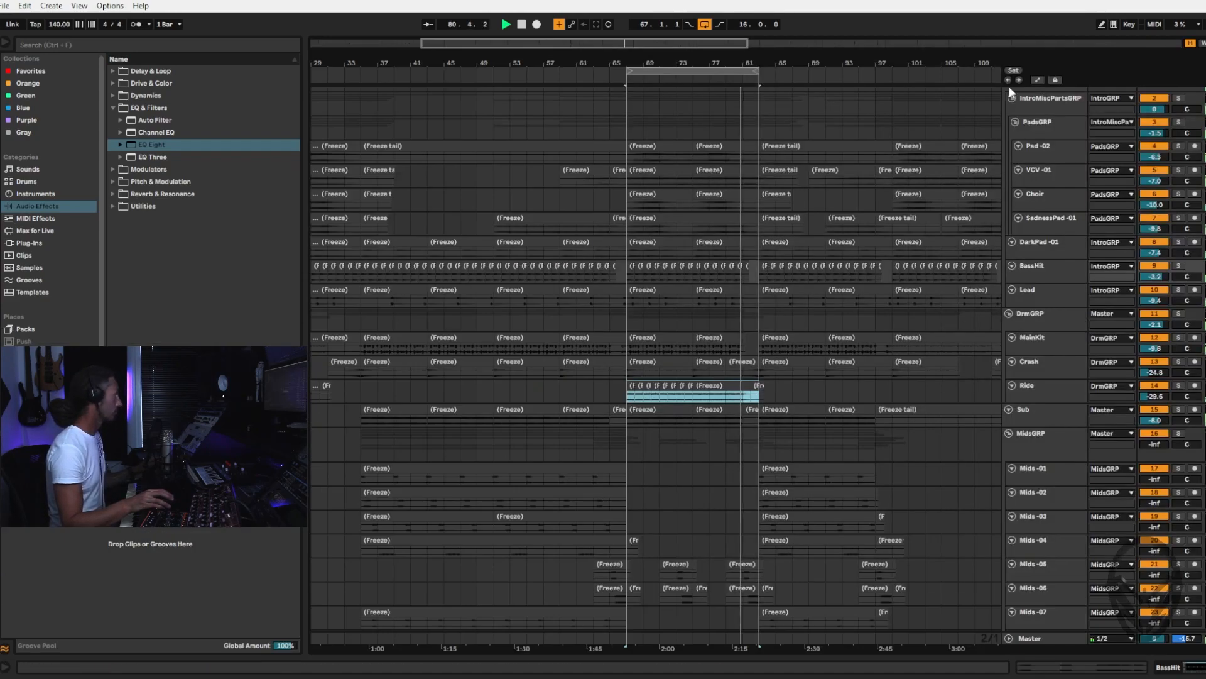
drag(625, 70, 495, 69)
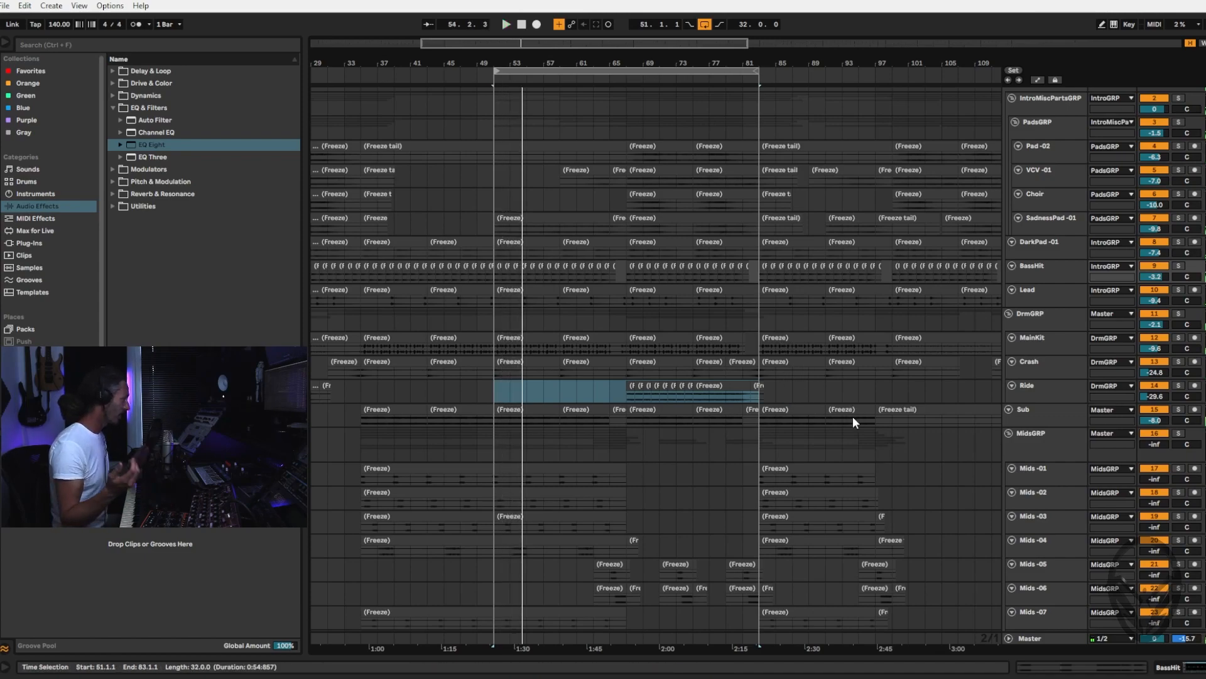
drag(742, 71, 626, 71)
scroll(629, 224, down, 2)
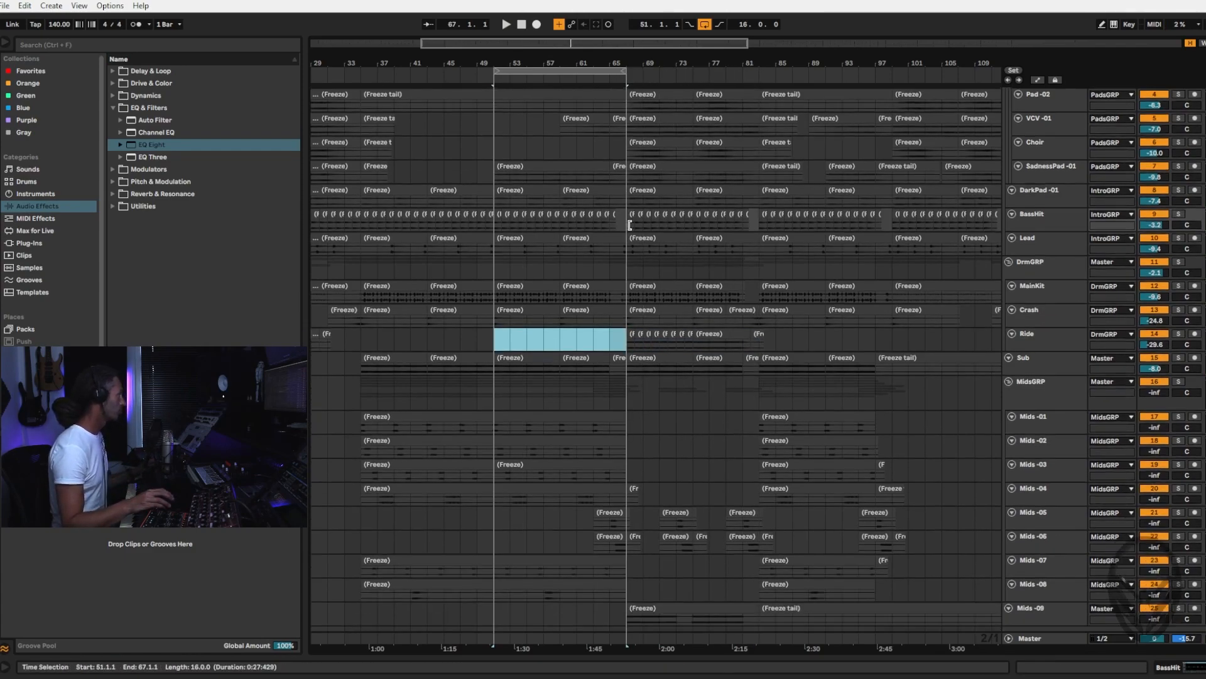
scroll(629, 224, down, 1)
key(space)
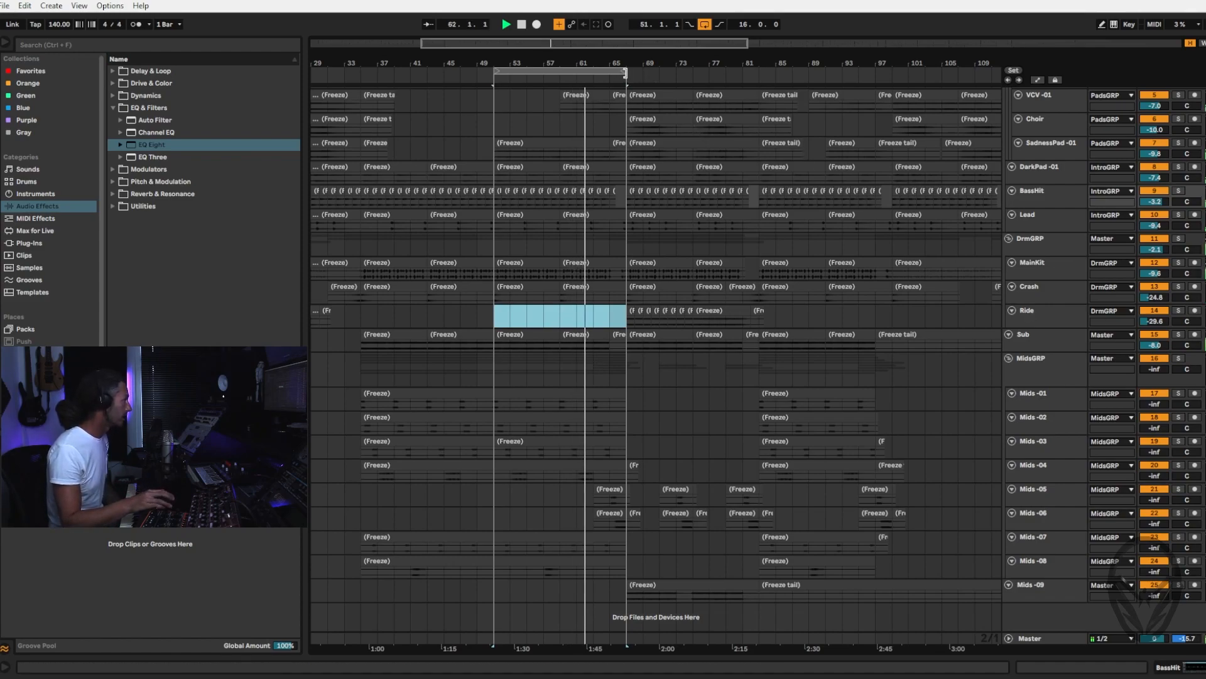
Extend the end of the playing loop to bar 83 and listen through the following section
drag(626, 74, 757, 94)
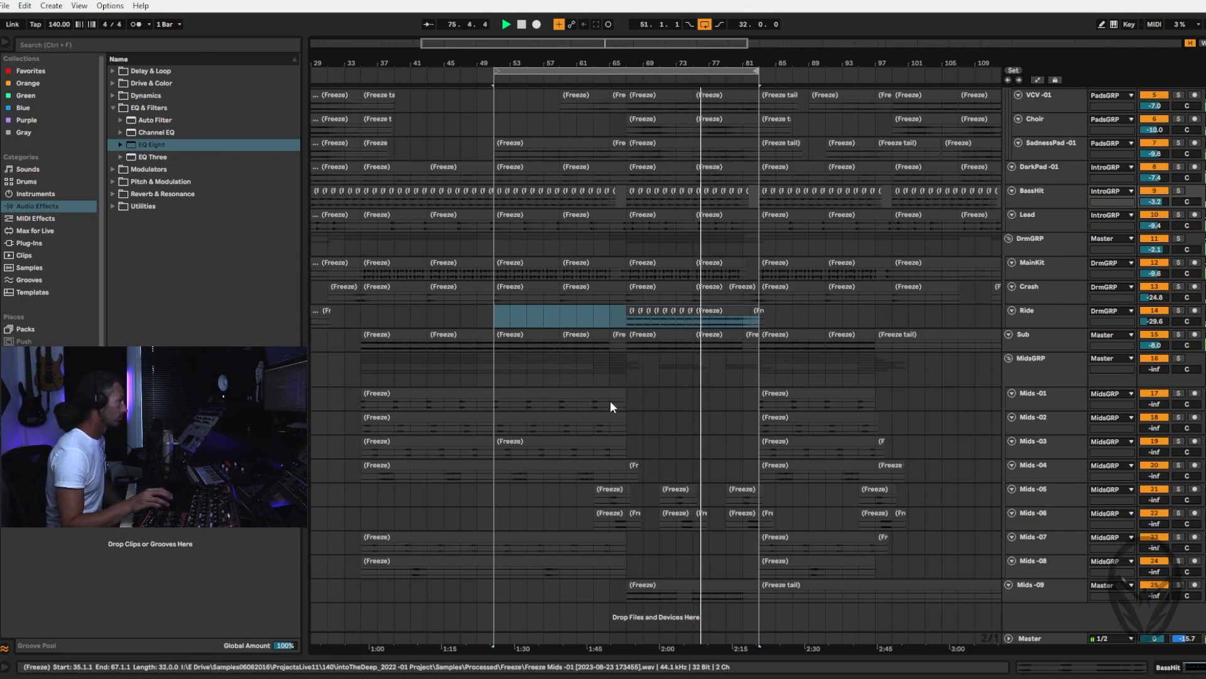
key(Tab)
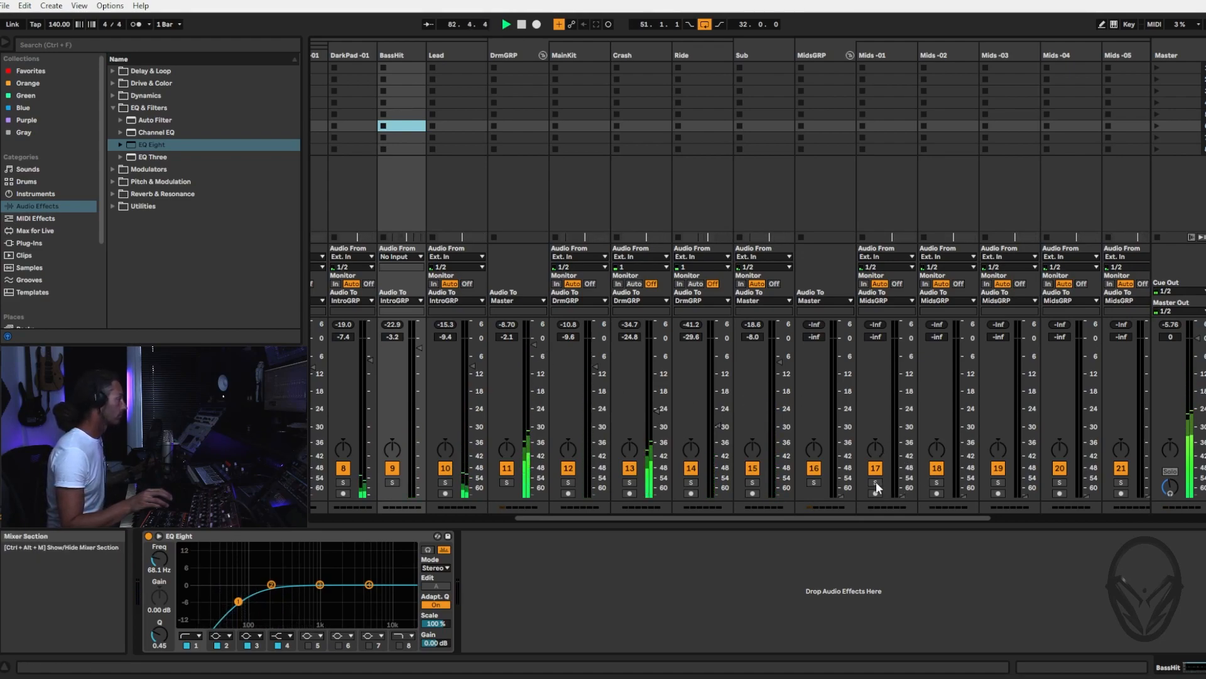
key(Tab)
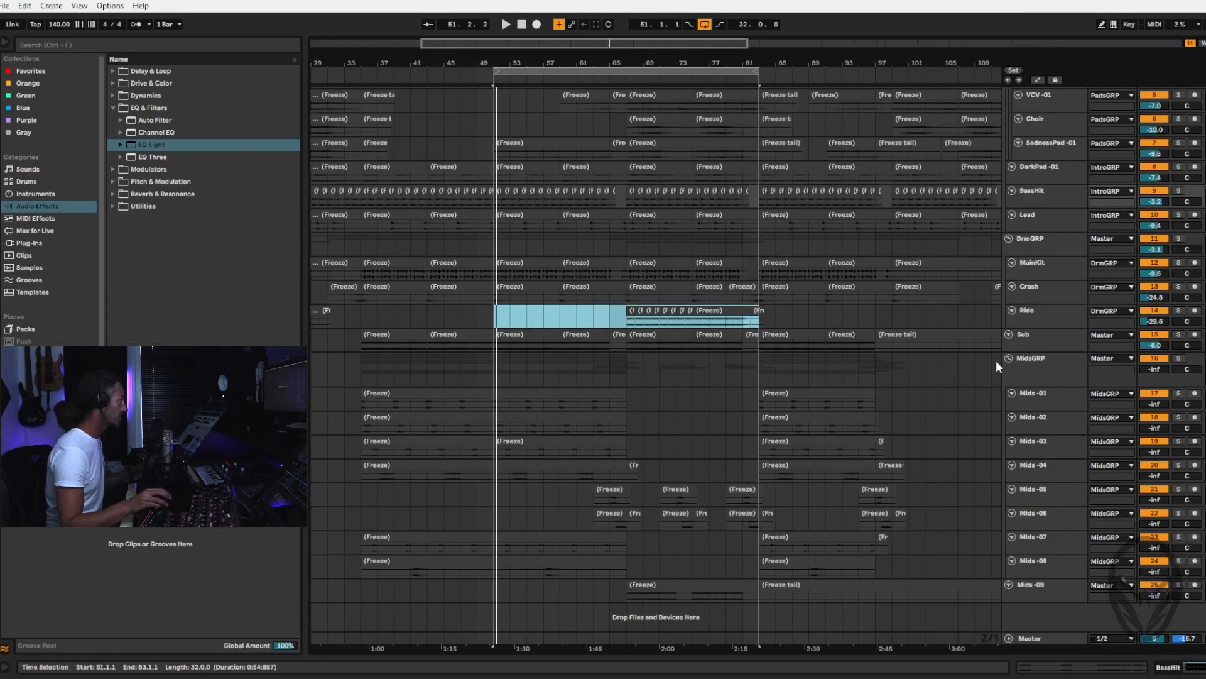
Shorten the loop to 16 bars, move it to bars 35 to 51 and solo the MidsGRP group
drag(759, 71, 626, 75)
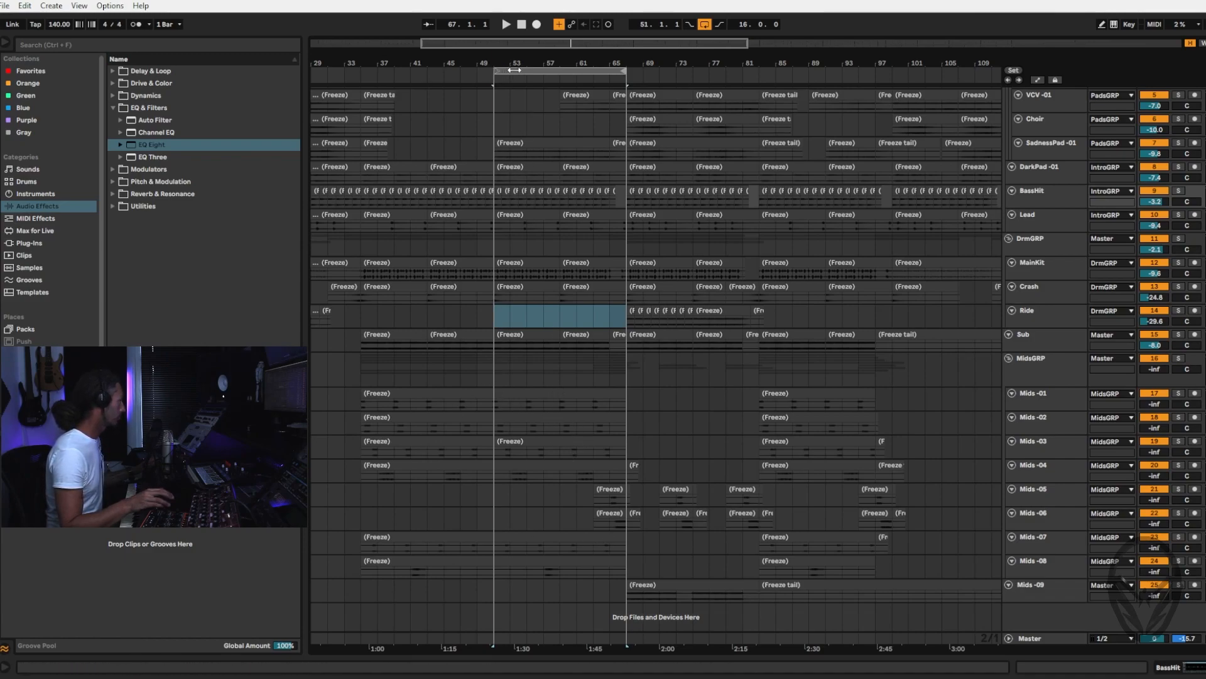
drag(514, 69, 381, 69)
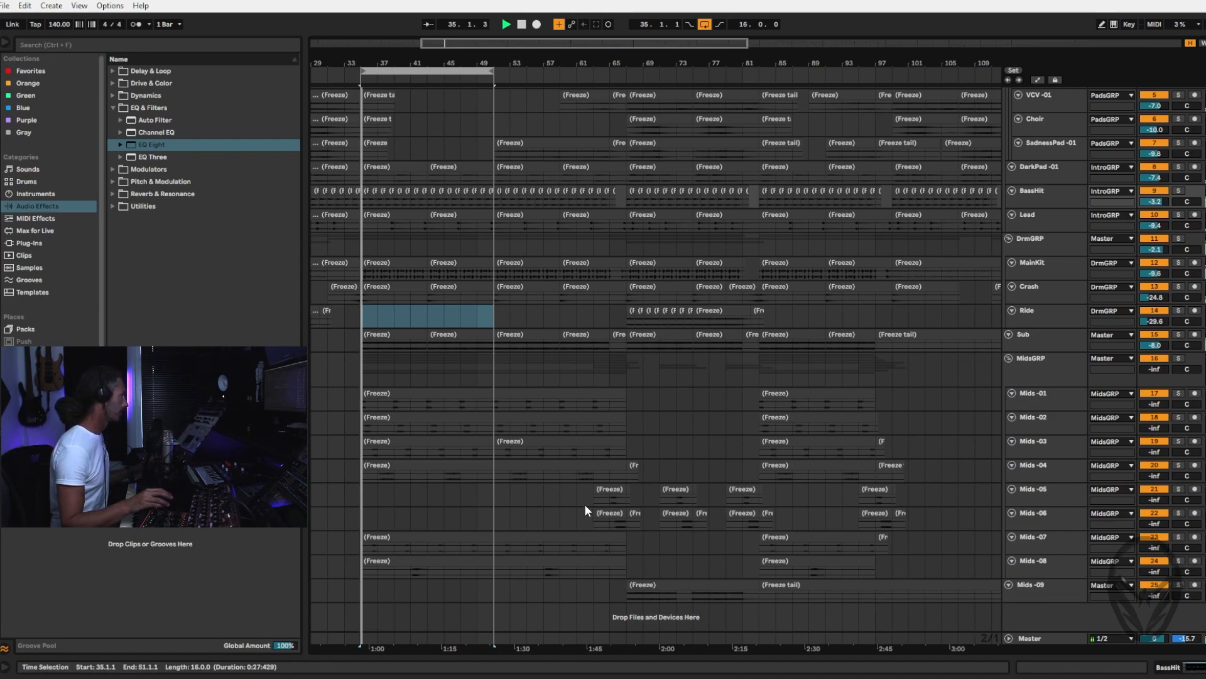
click(1068, 360)
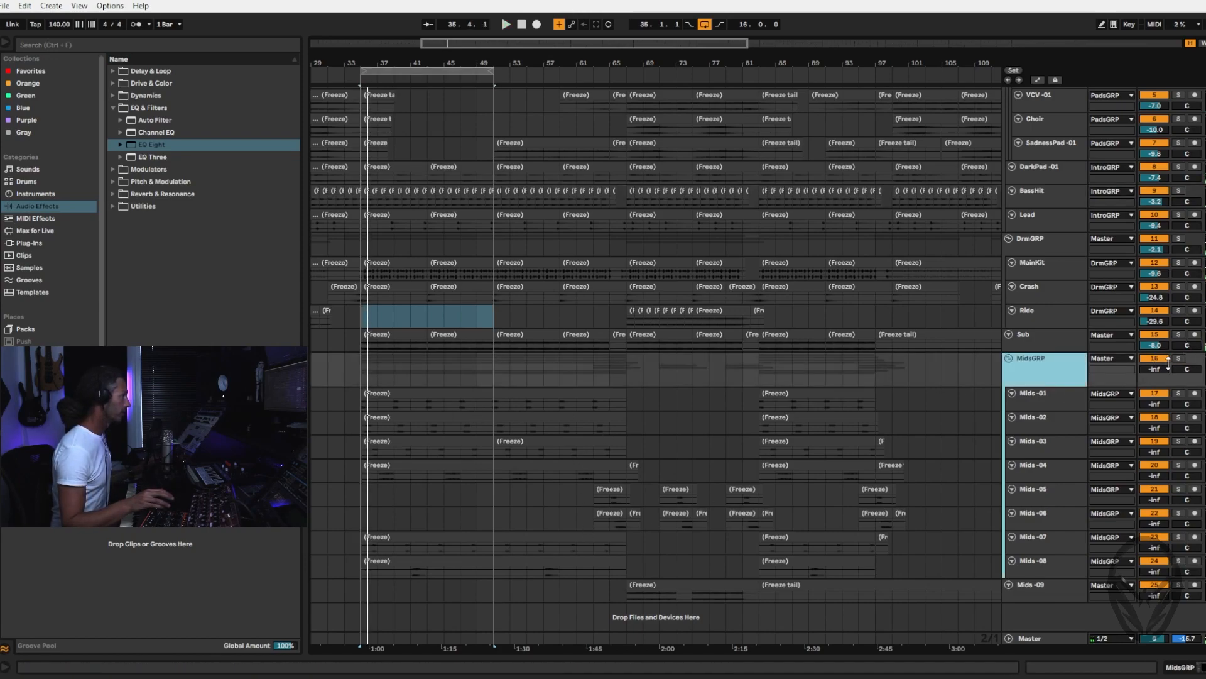
click(1179, 359)
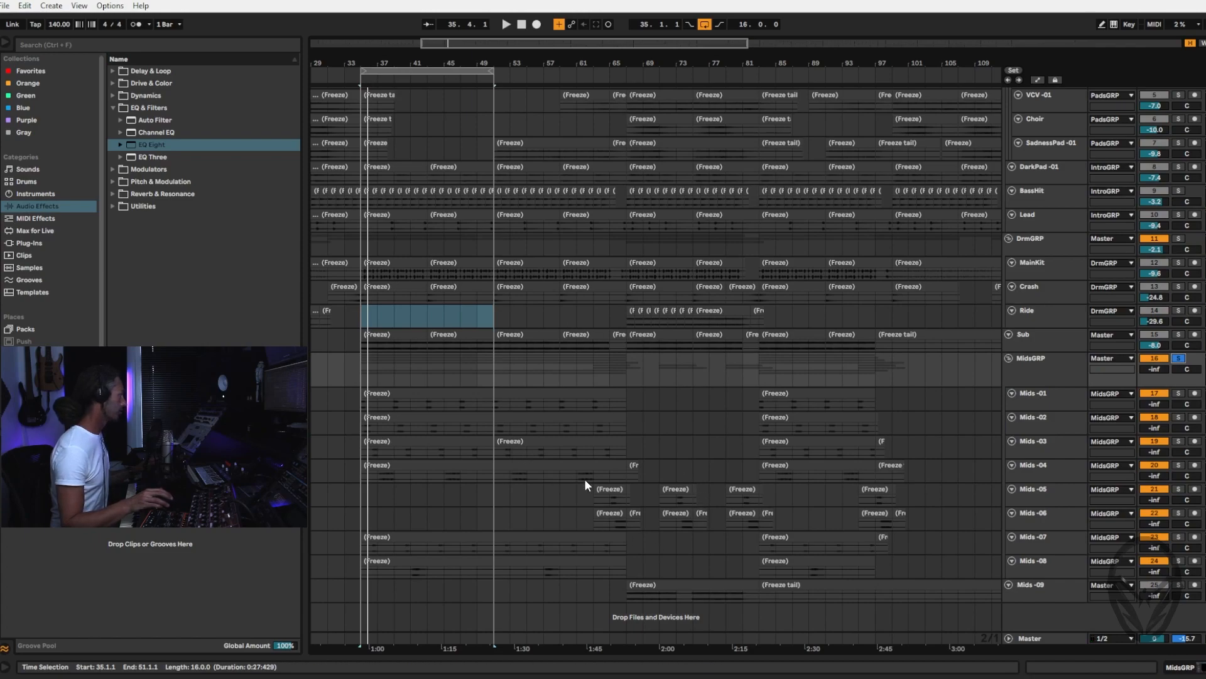
Reset the MidsGRP group's volume to 0 dB in the mixer and show its device chain
key(Tab)
click(880, 55)
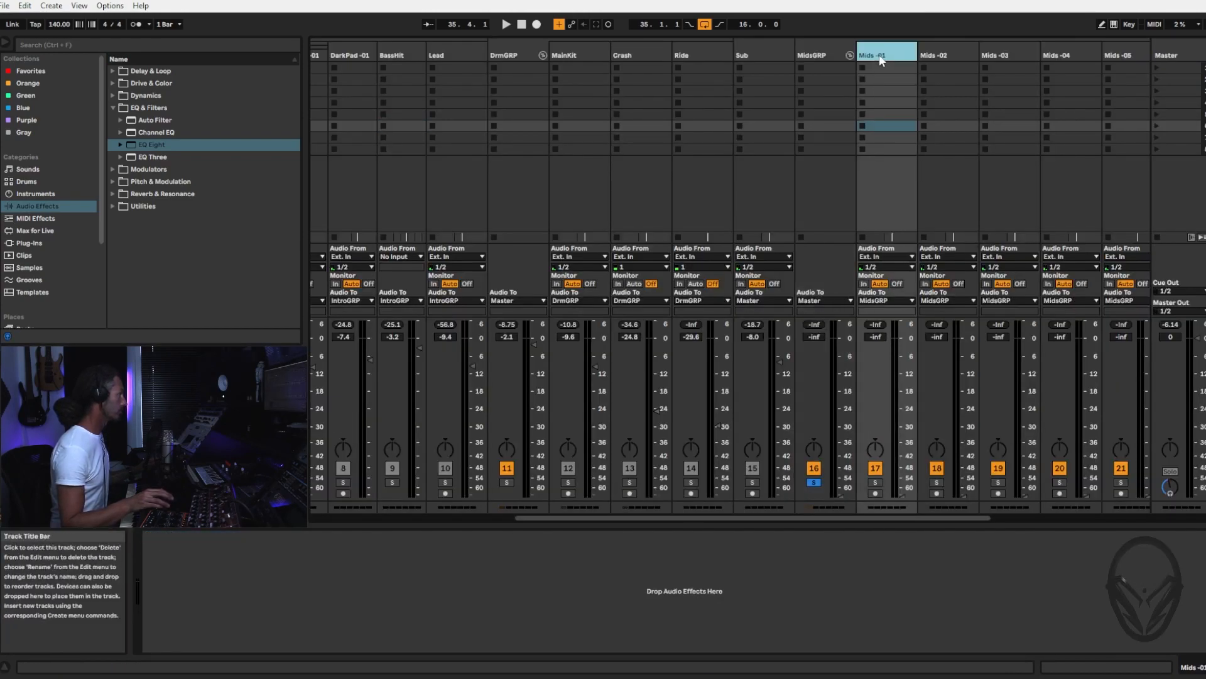
scroll(693, 154, right, 3)
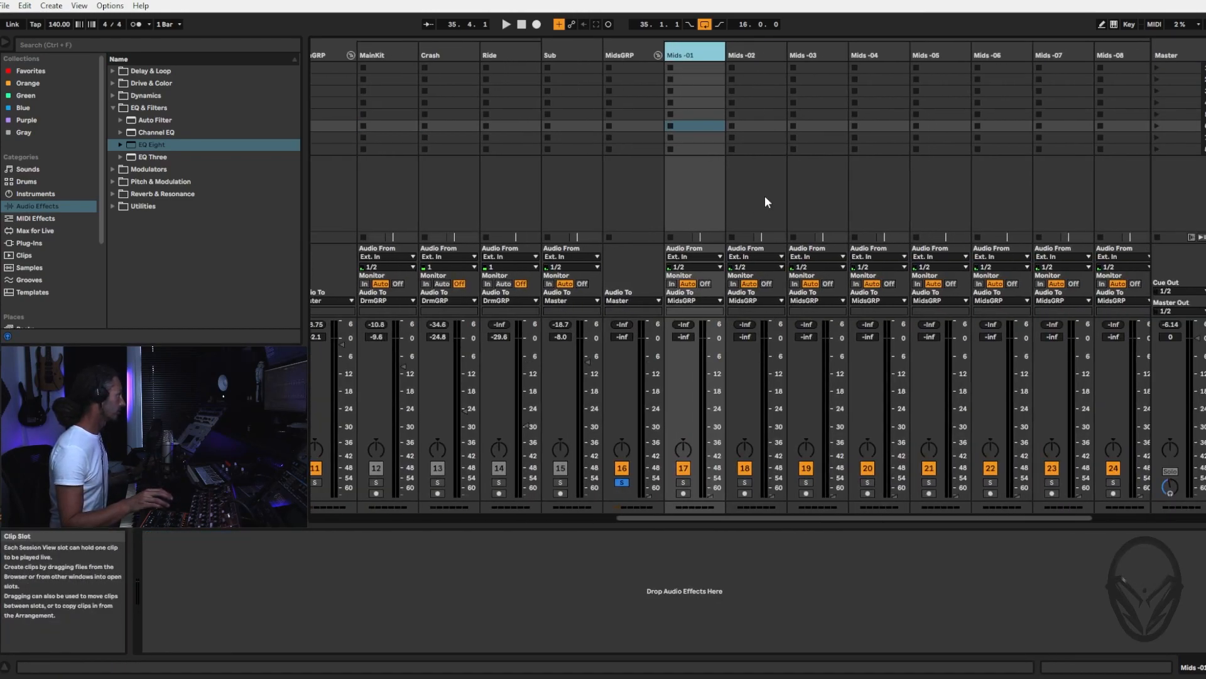
double_click(648, 496)
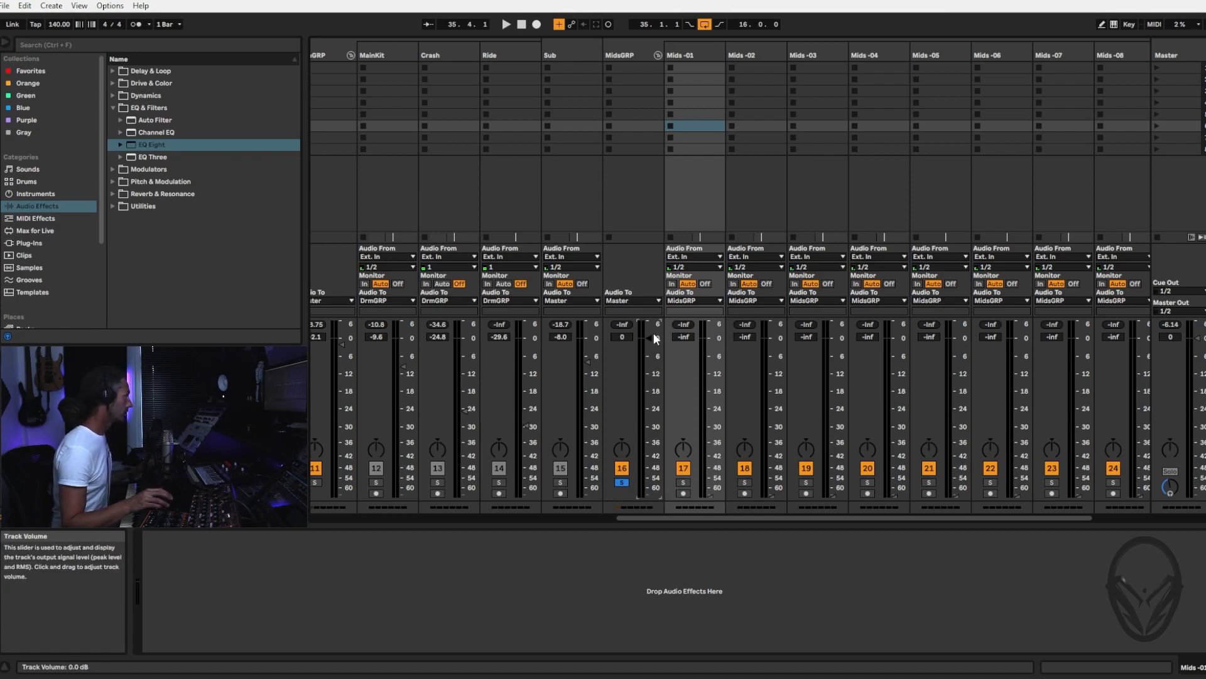
click(638, 54)
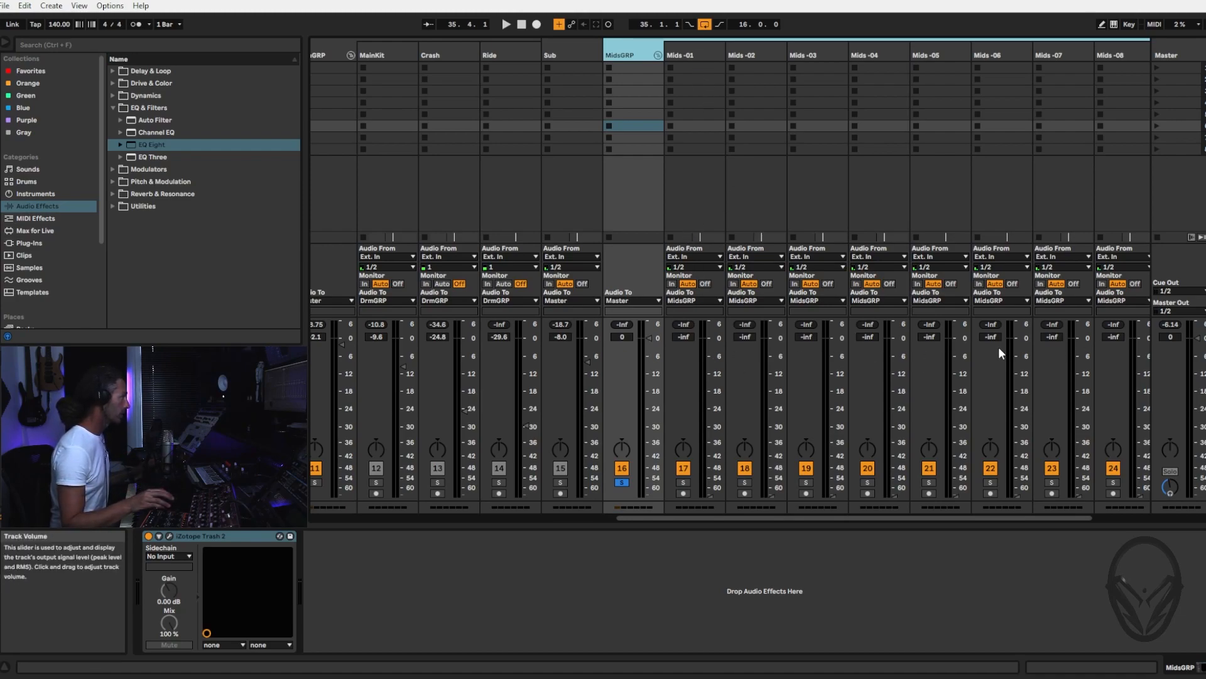
Play the soloed loop and raise tracks Mids -01 through Mids -08 together to -18.2 dB
click(697, 57)
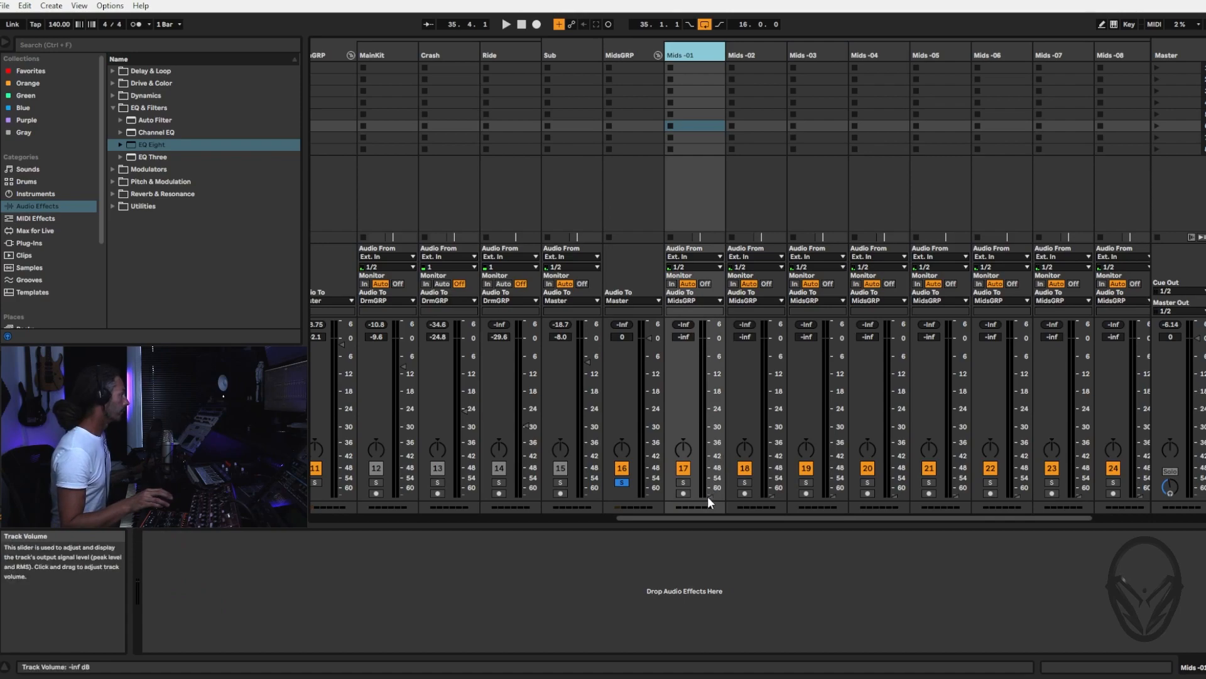
key(space)
drag(711, 495, 711, 456)
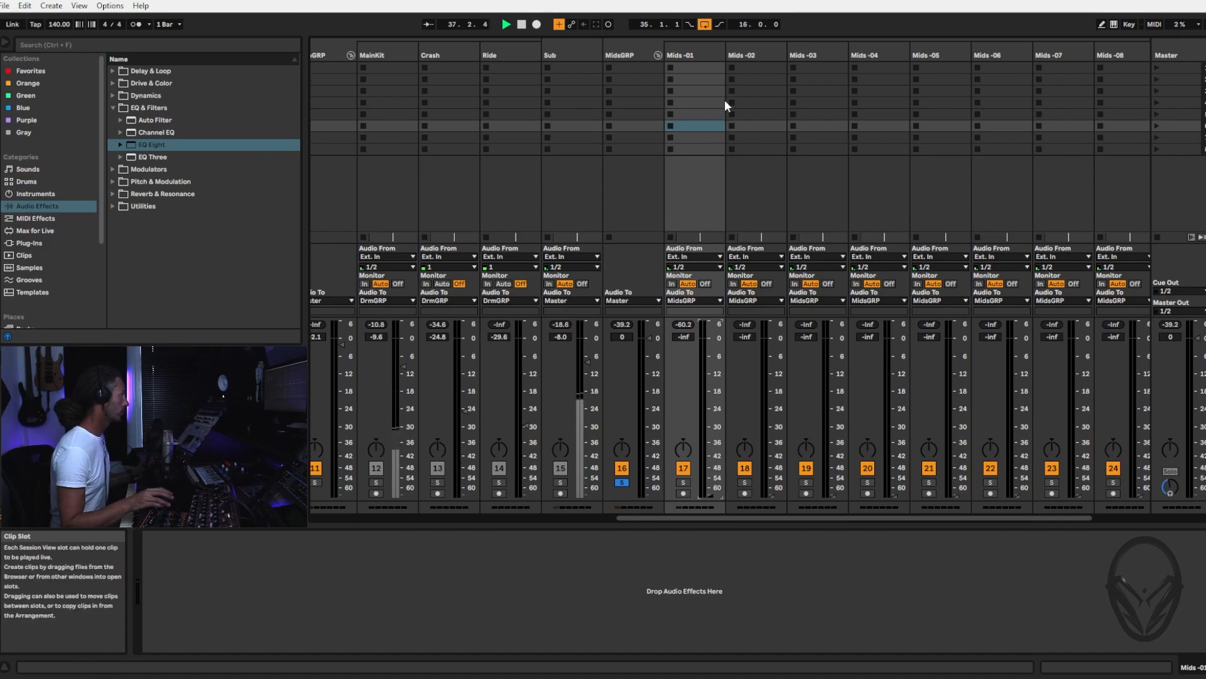
shift+click(1135, 54)
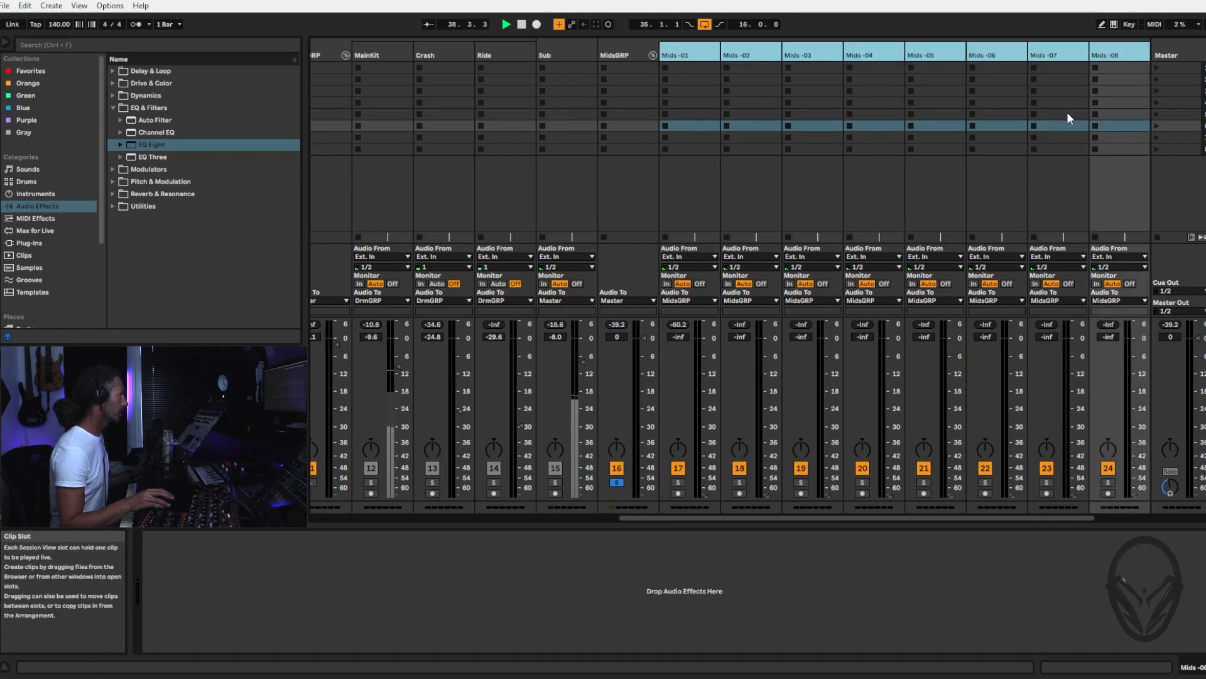
scroll(1043, 111, right, 3)
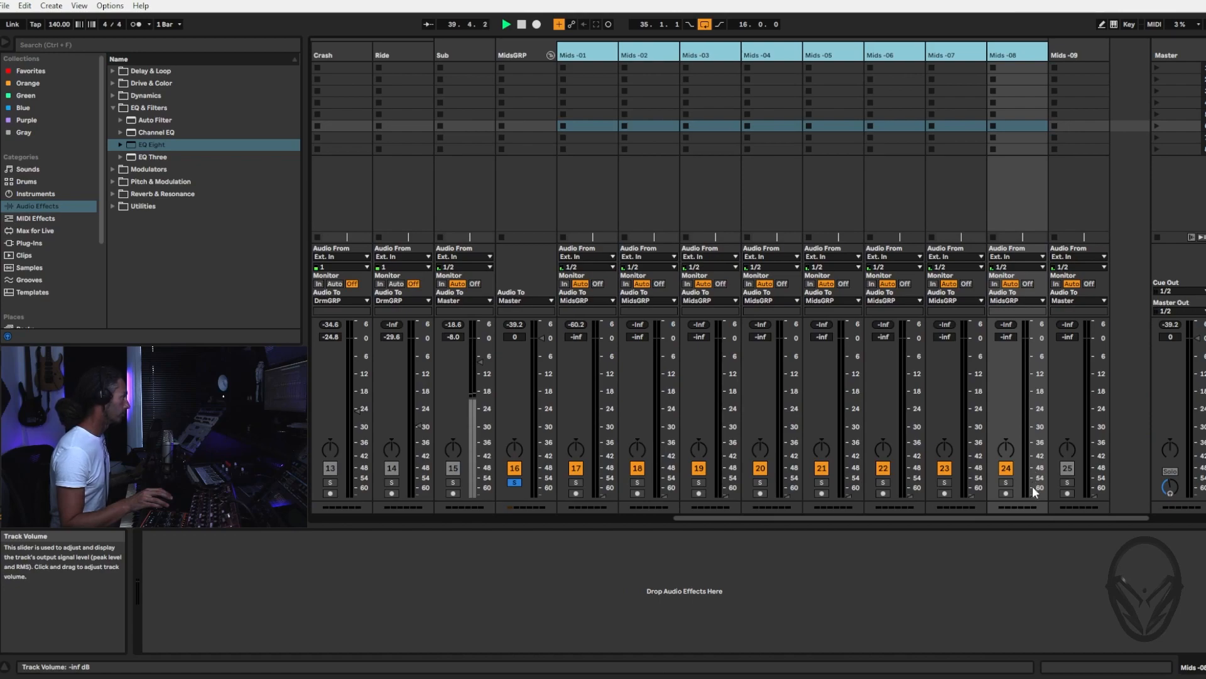
drag(1034, 490, 1034, 487)
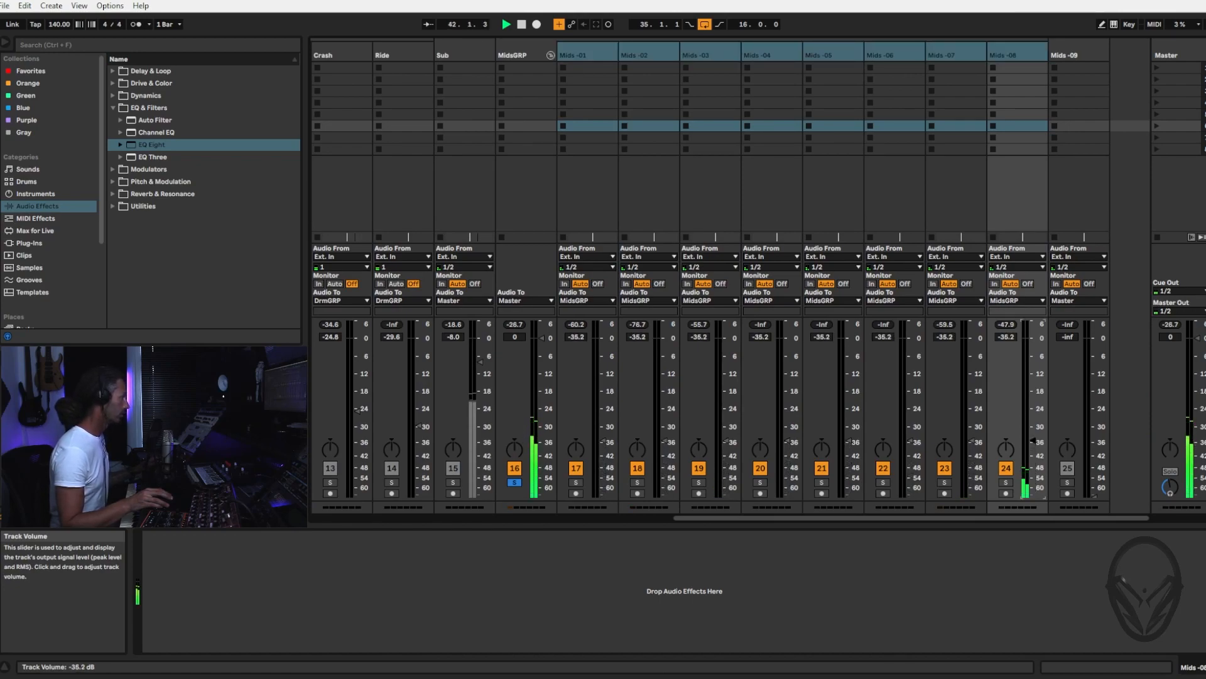
drag(1034, 436, 1034, 434)
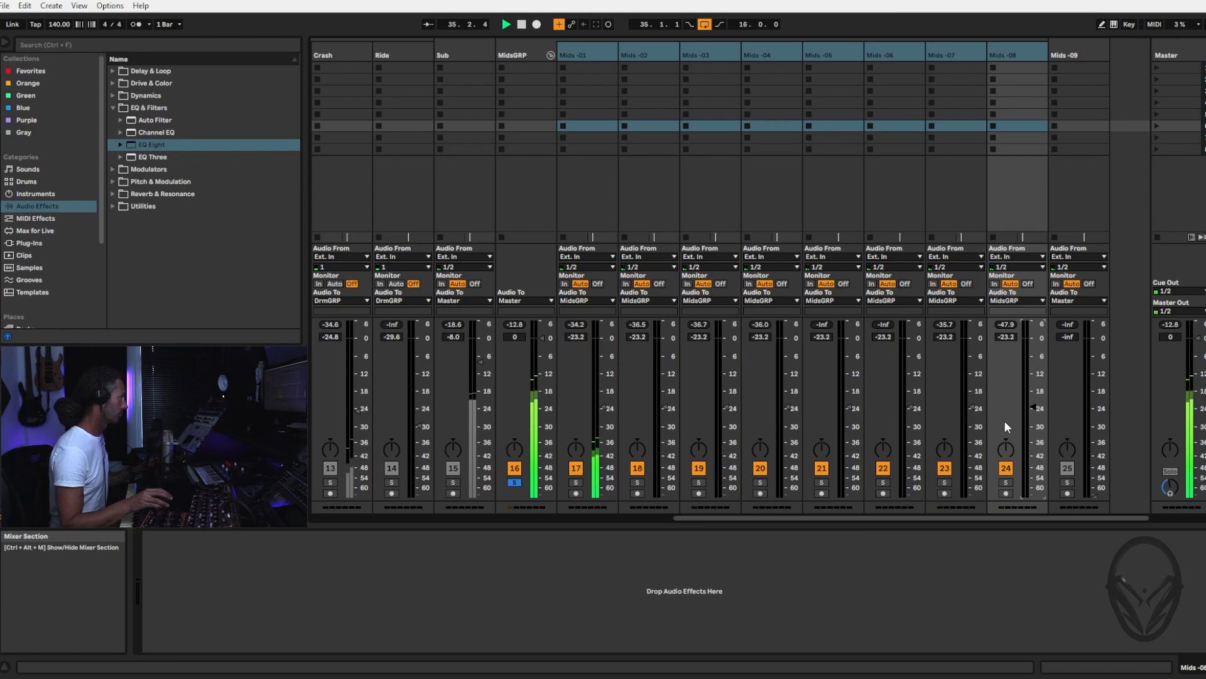
drag(1033, 409, 1032, 392)
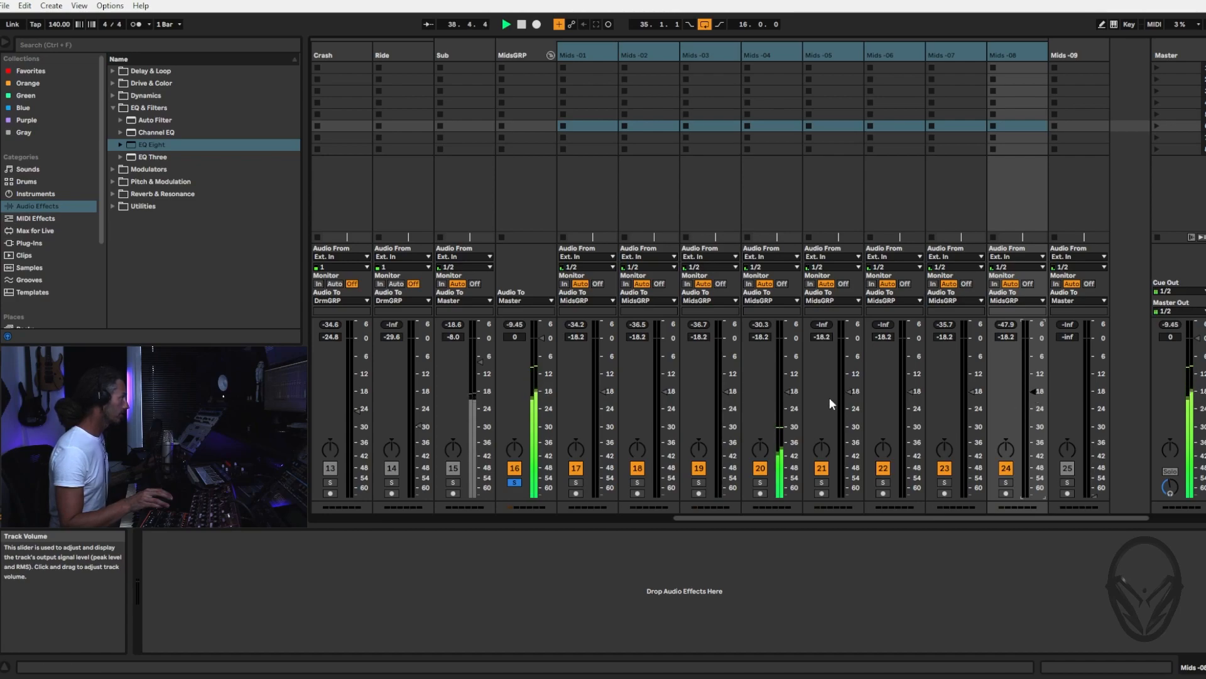
Lower the MidsGRP group's volume to -8.0 dB and reduce the track selection to Mids -08 alone
drag(541, 338, 540, 362)
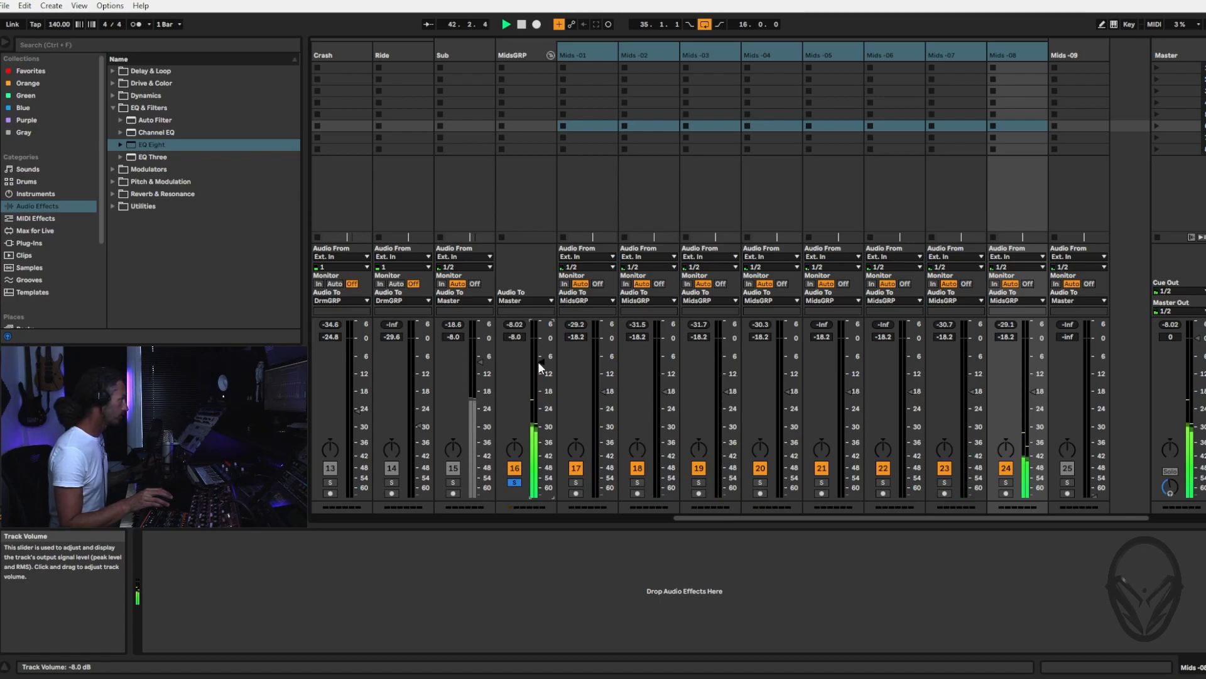
click(1015, 55)
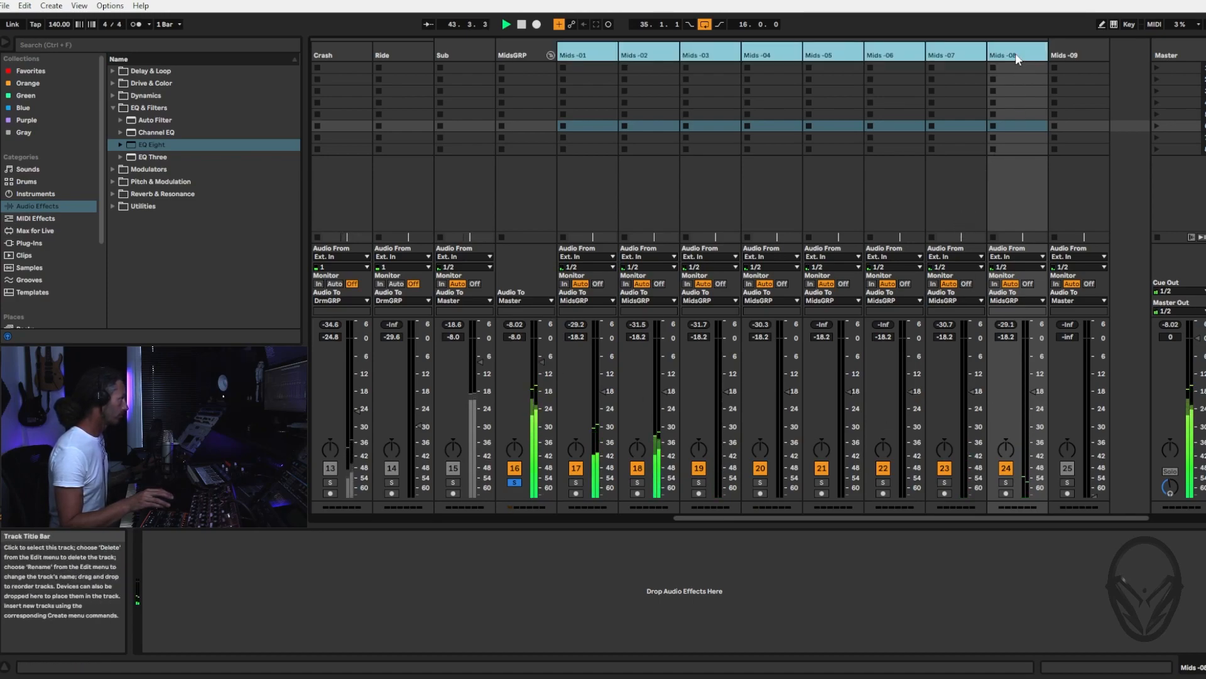
click(1016, 54)
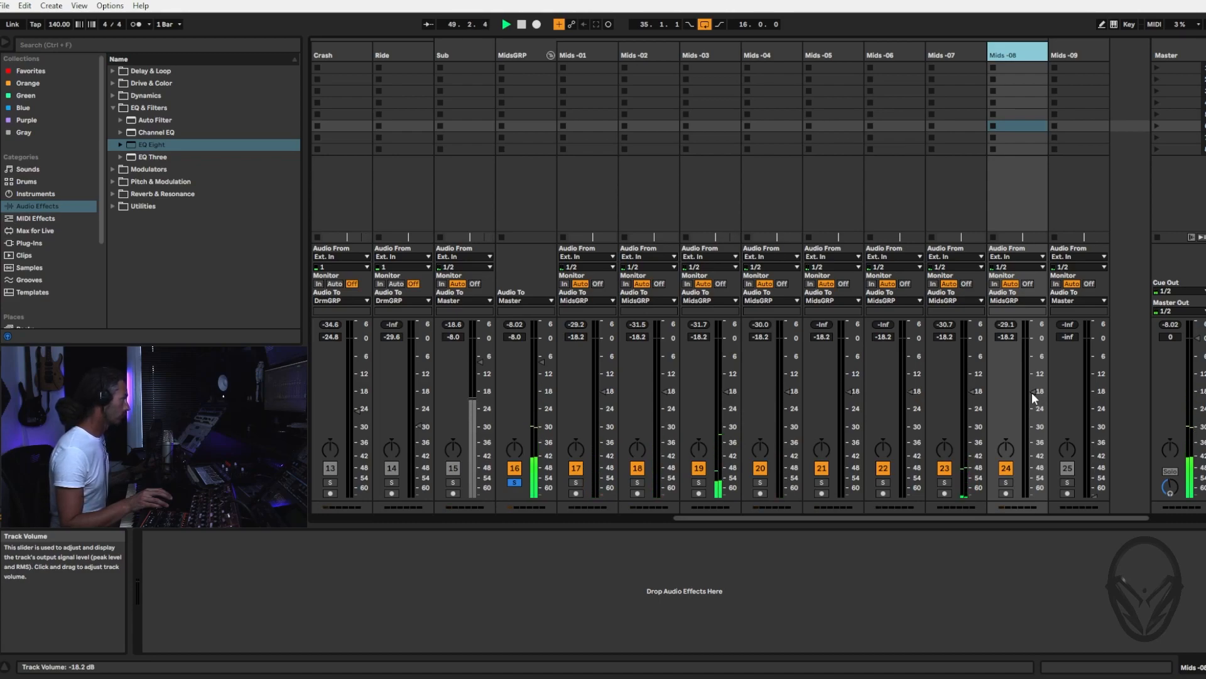
Unsolo MidsGRP, pull it down to silence and blend it into the playing mix up to -7.4 dB
click(514, 483)
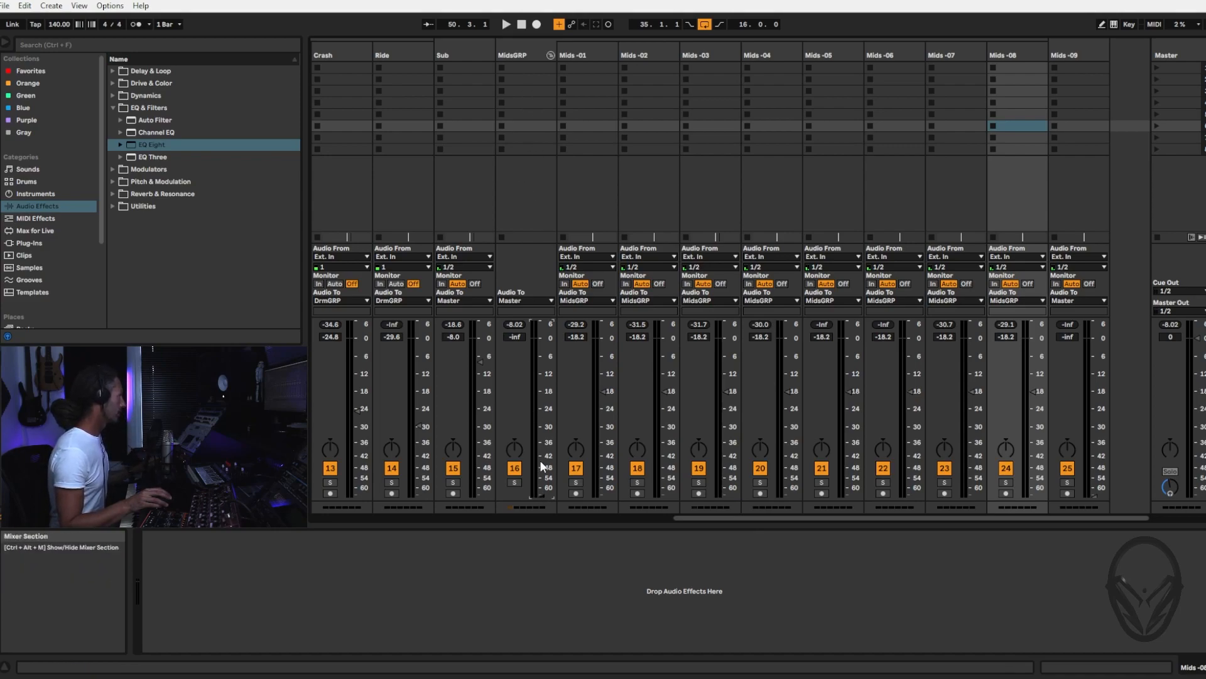
key(space)
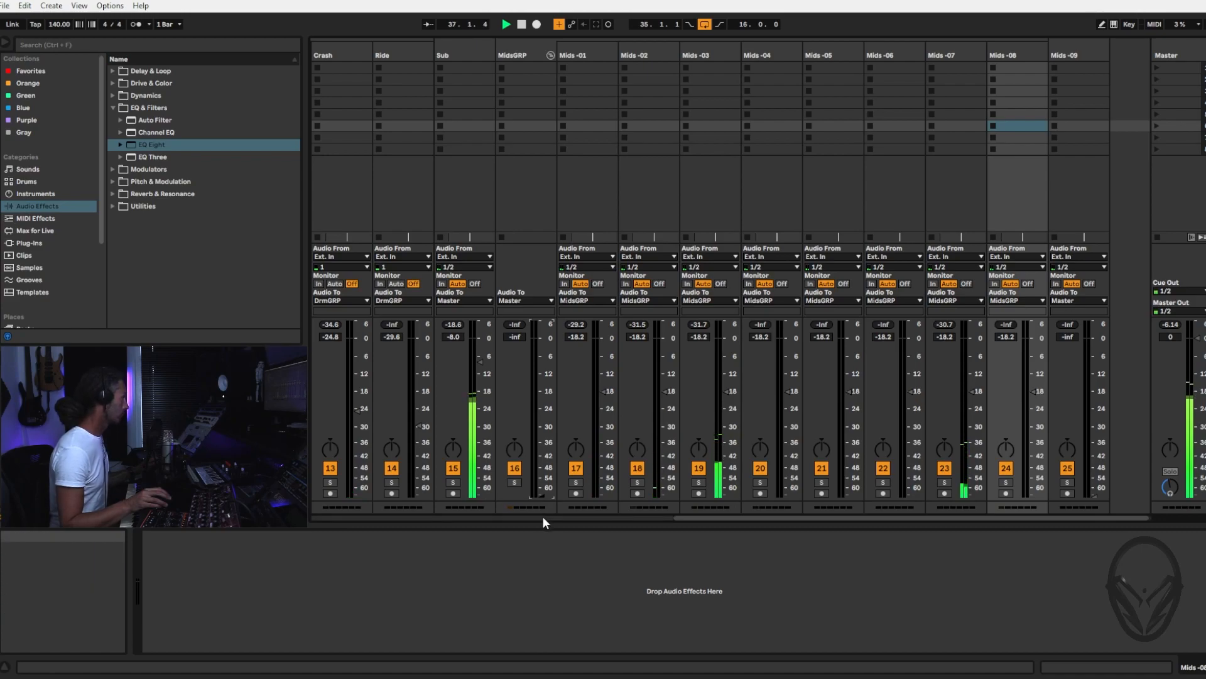
drag(540, 491, 541, 358)
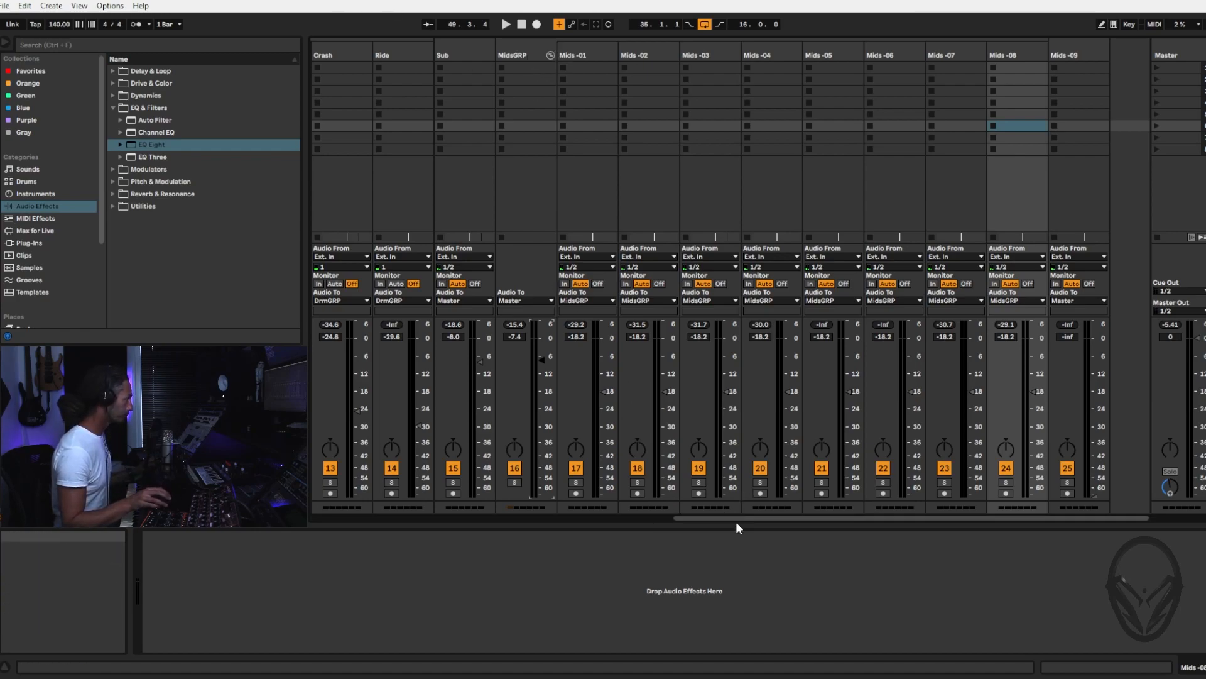
Hide the device view, replay the loop and set MidsGRP's volume to -7.0 dB and Mids -08's to -22.3 dB
key(ctrl+alt+l)
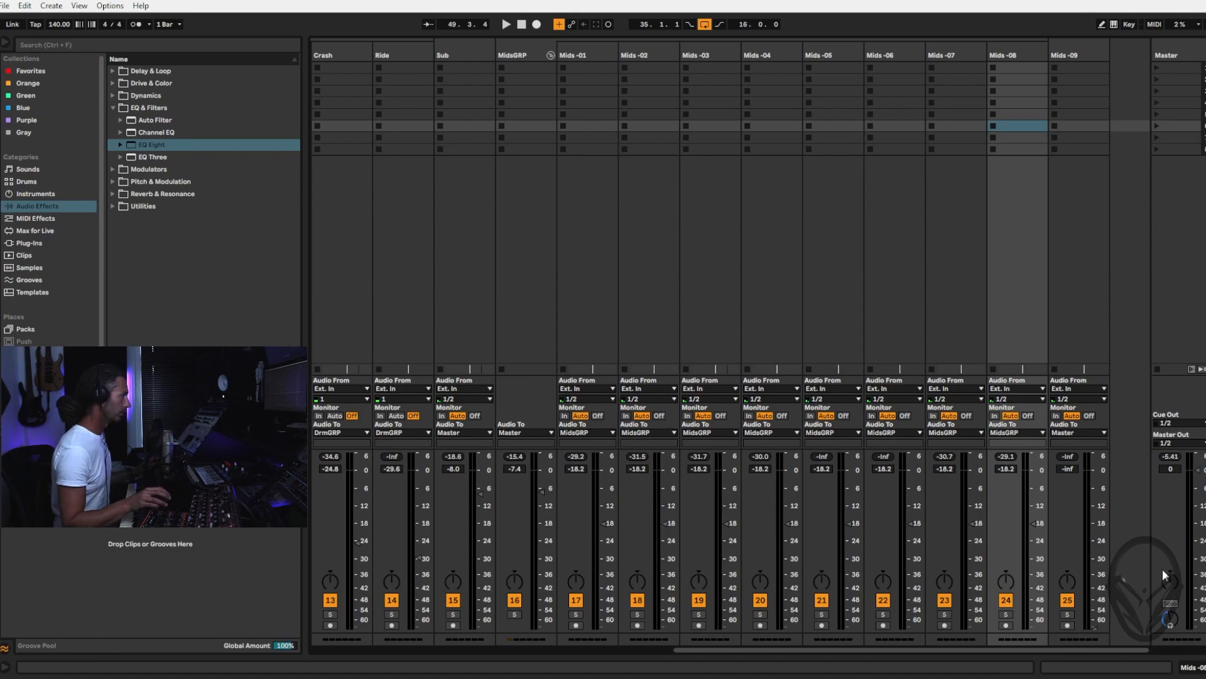
key(space)
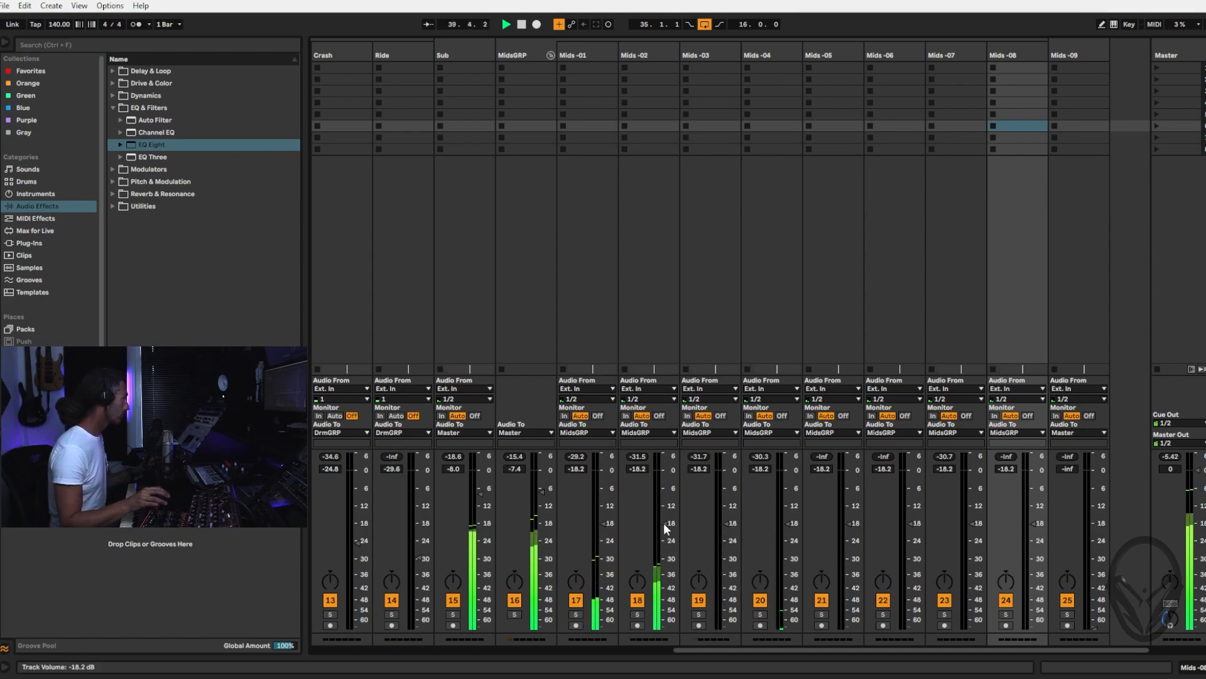
drag(540, 493, 540, 489)
drag(1034, 523, 1034, 535)
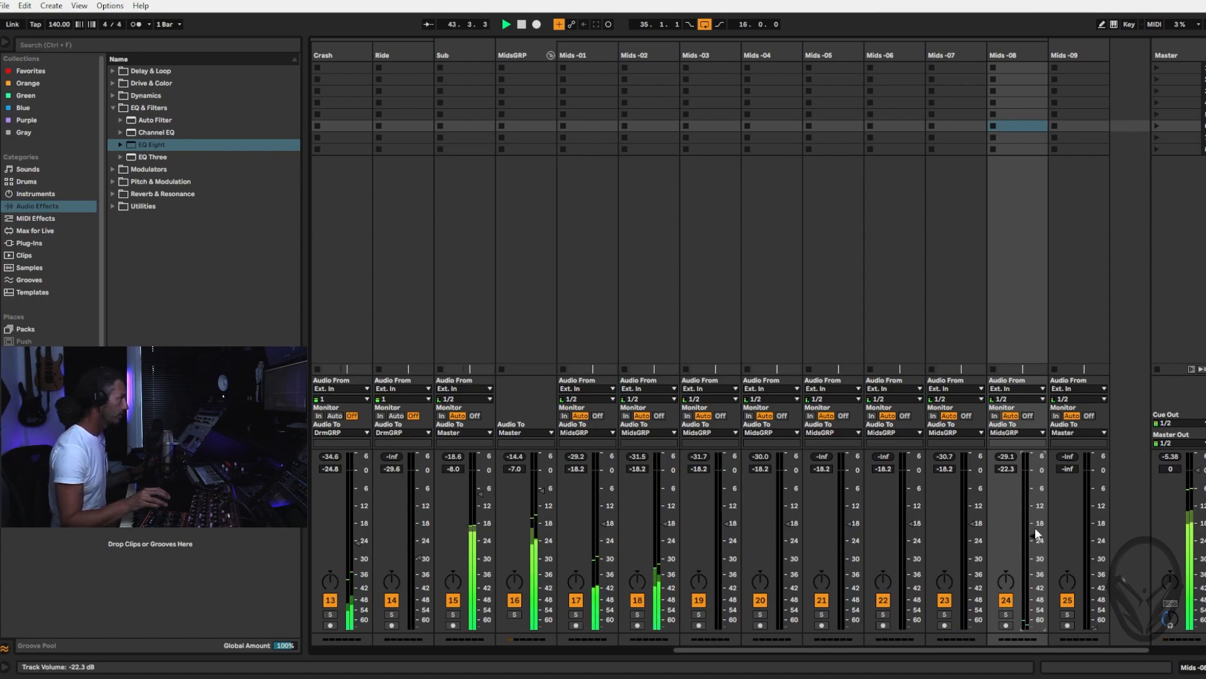
drag(725, 647, 574, 652)
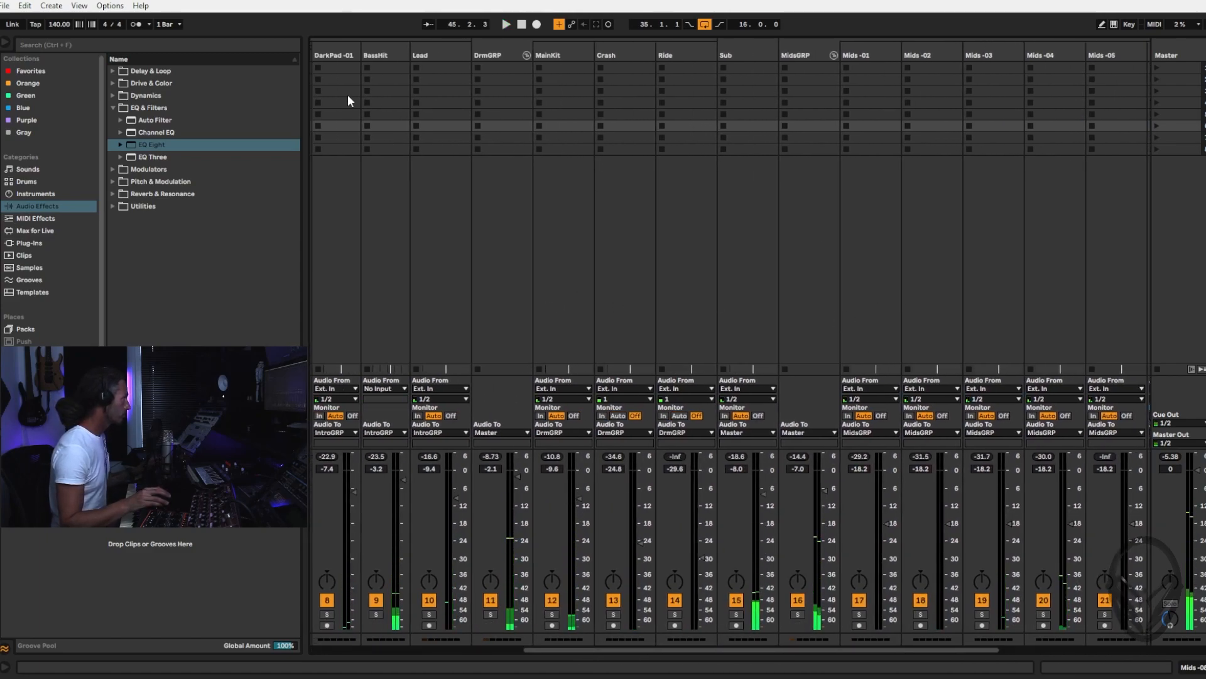
Solo the DarkPad -01, BassHit, Lead and MidsGRP tracks together and play the loop to compare their levels
click(377, 614)
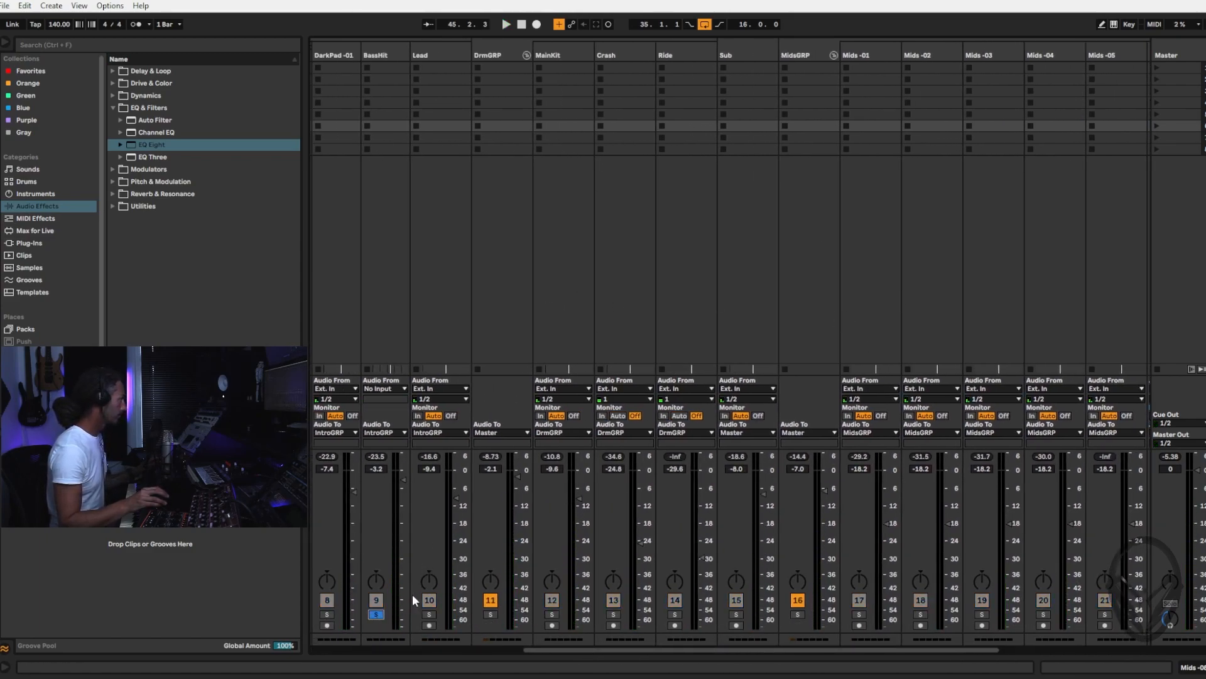
ctrl+click(327, 613)
ctrl+click(797, 614)
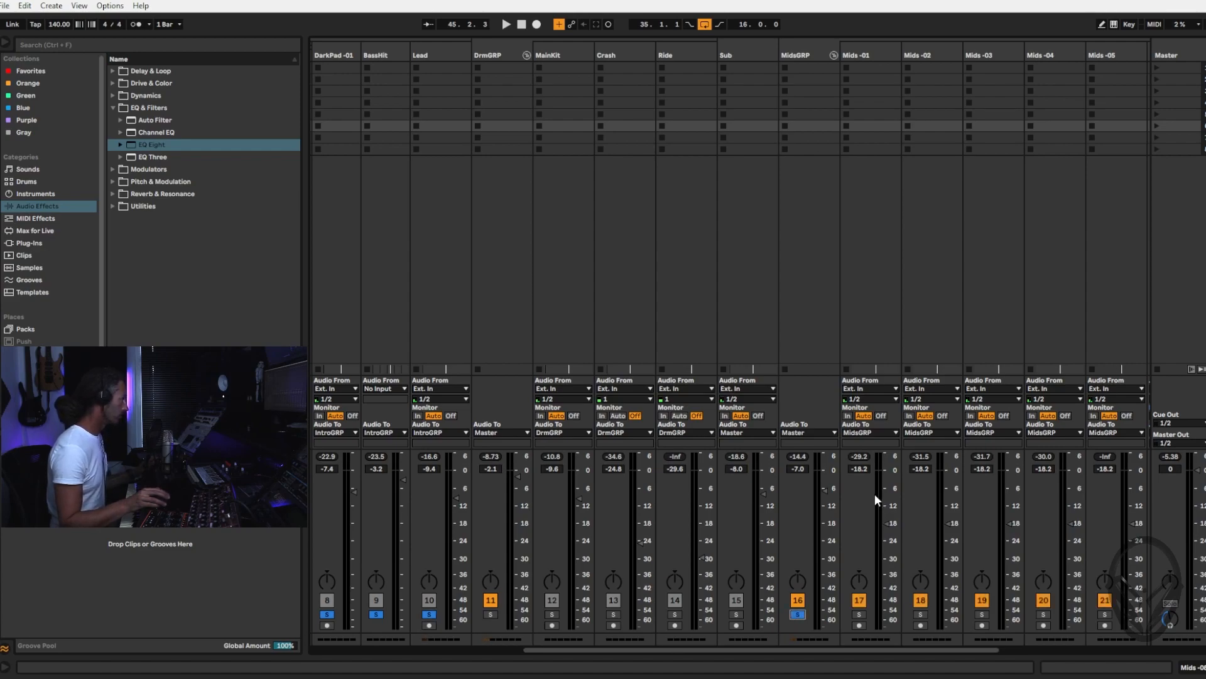
key(space)
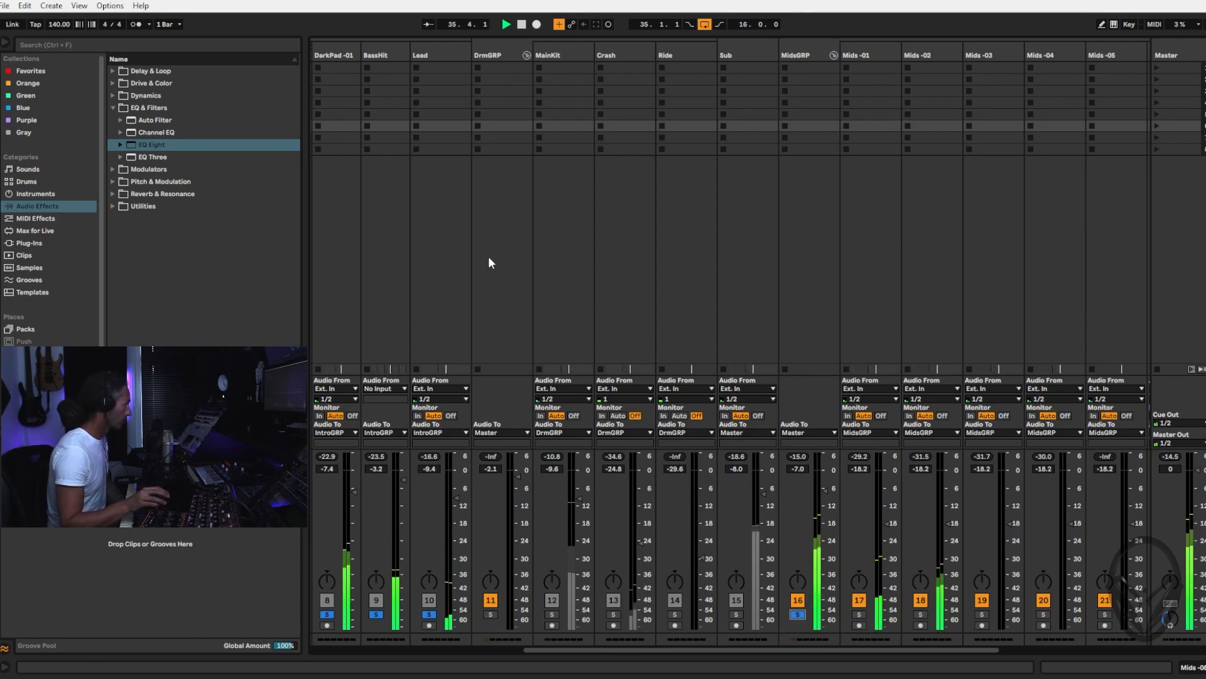
Raise the Lead track's volume to -7.6 dB, clear all the solos and play the full mix
click(436, 46)
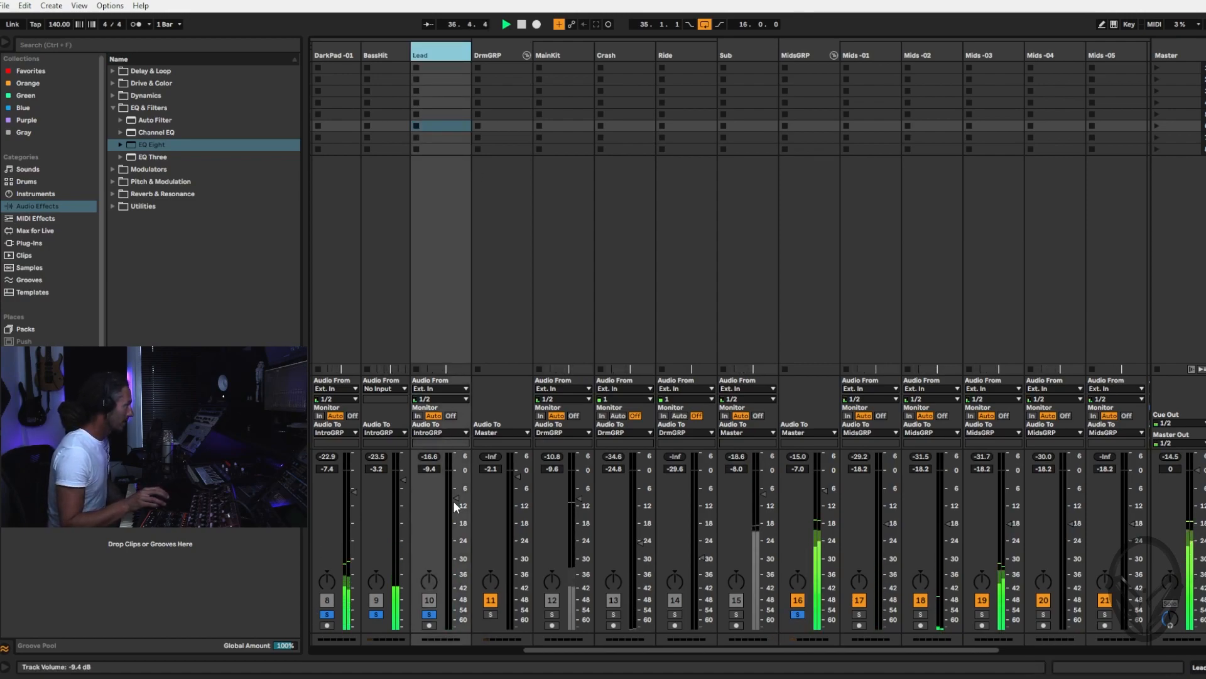
drag(458, 498, 459, 491)
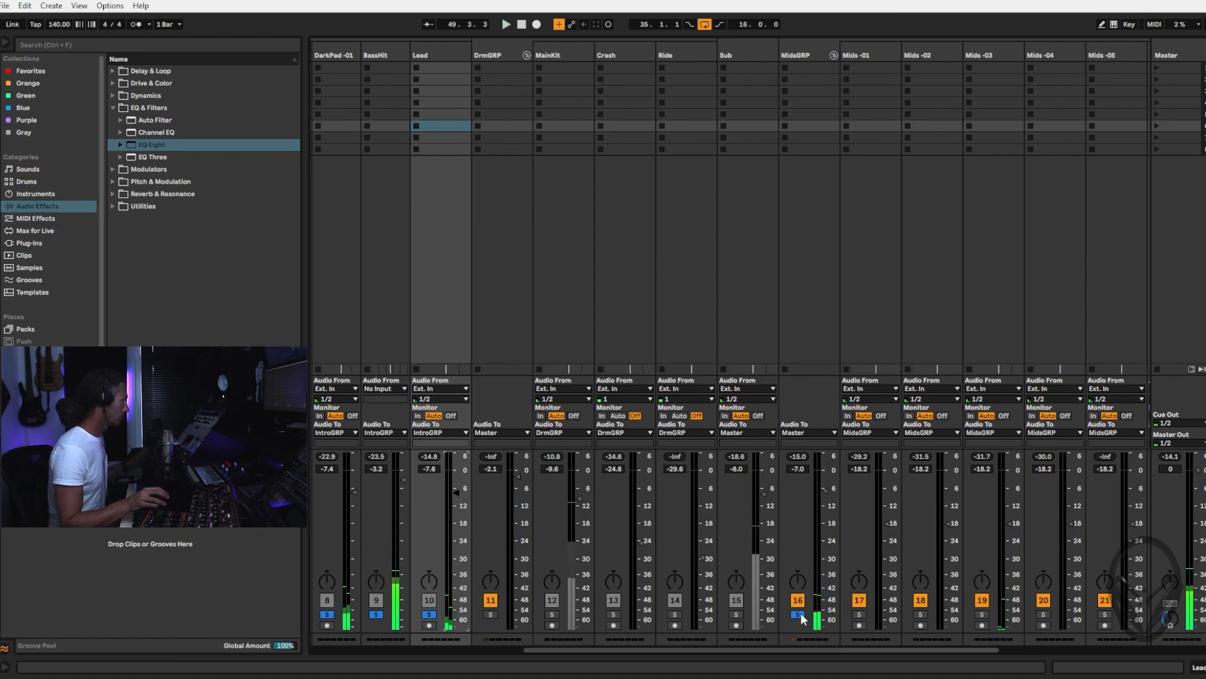
click(798, 613)
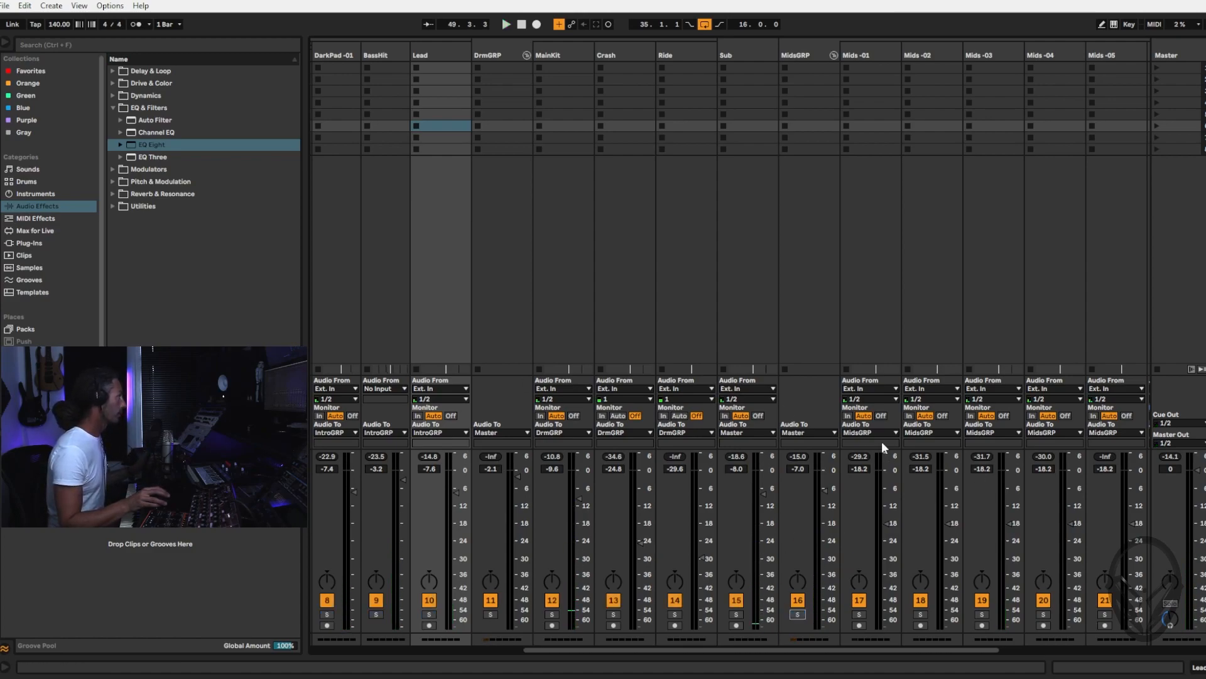
key(space)
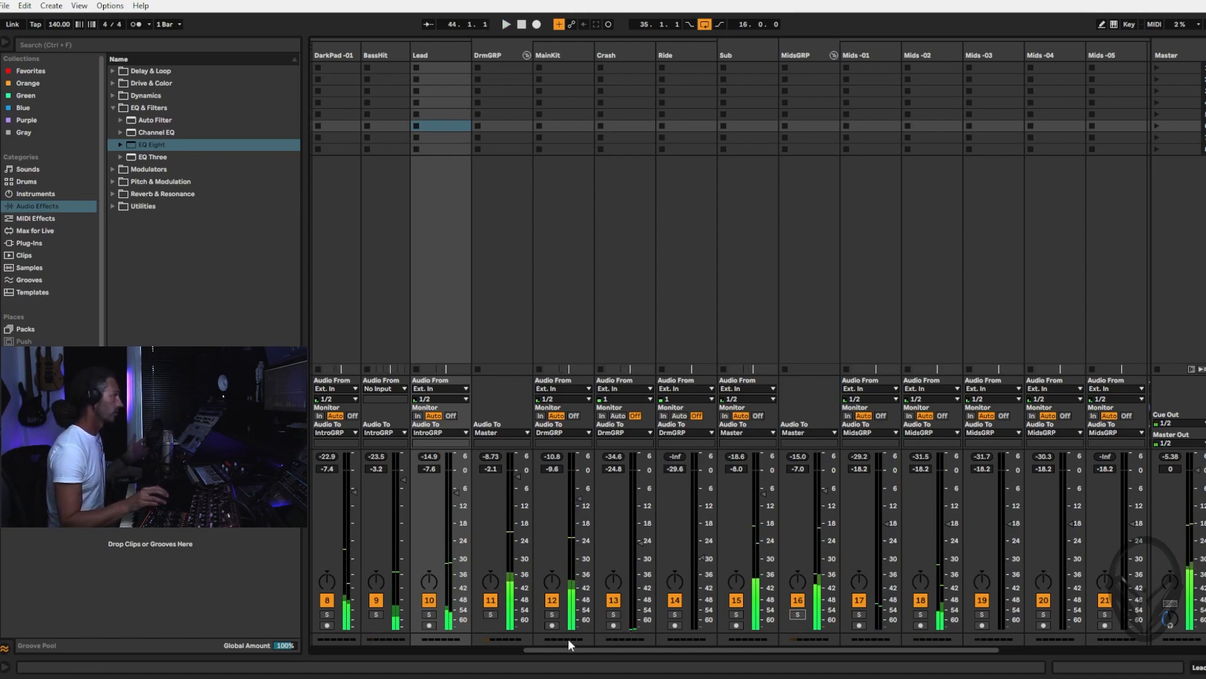
Set the arrangement loop to the 16 bars from bar 51 to bar 67 and play it
key(Tab)
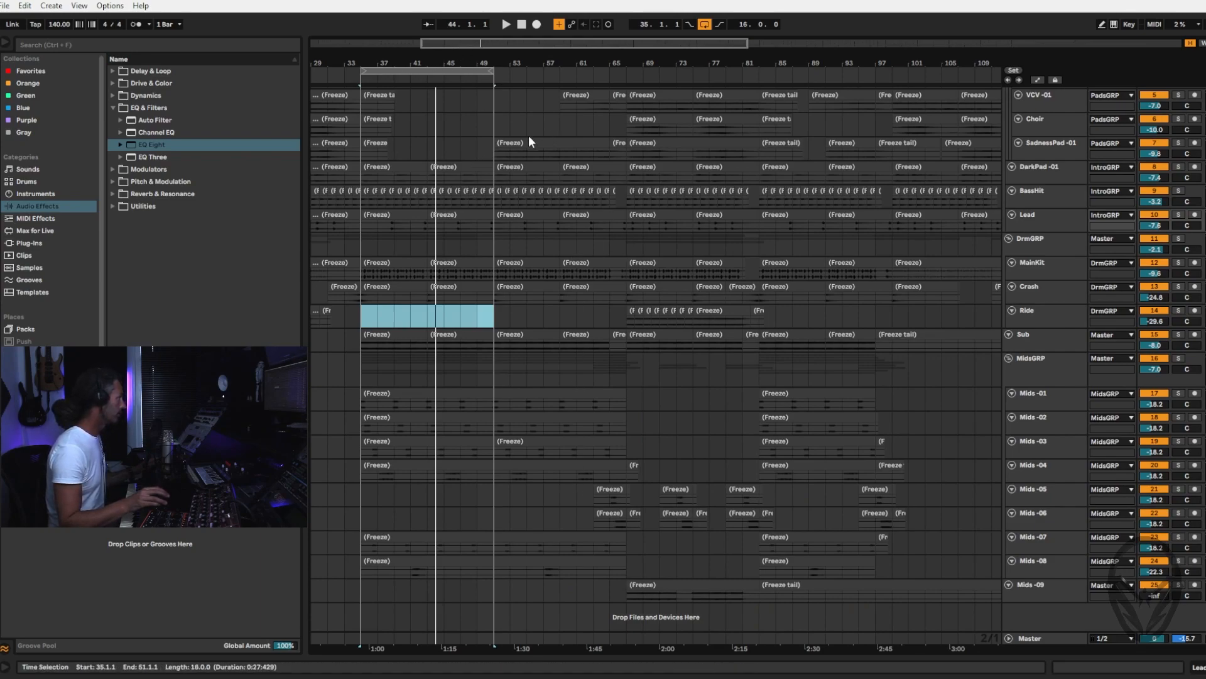
drag(490, 69, 626, 69)
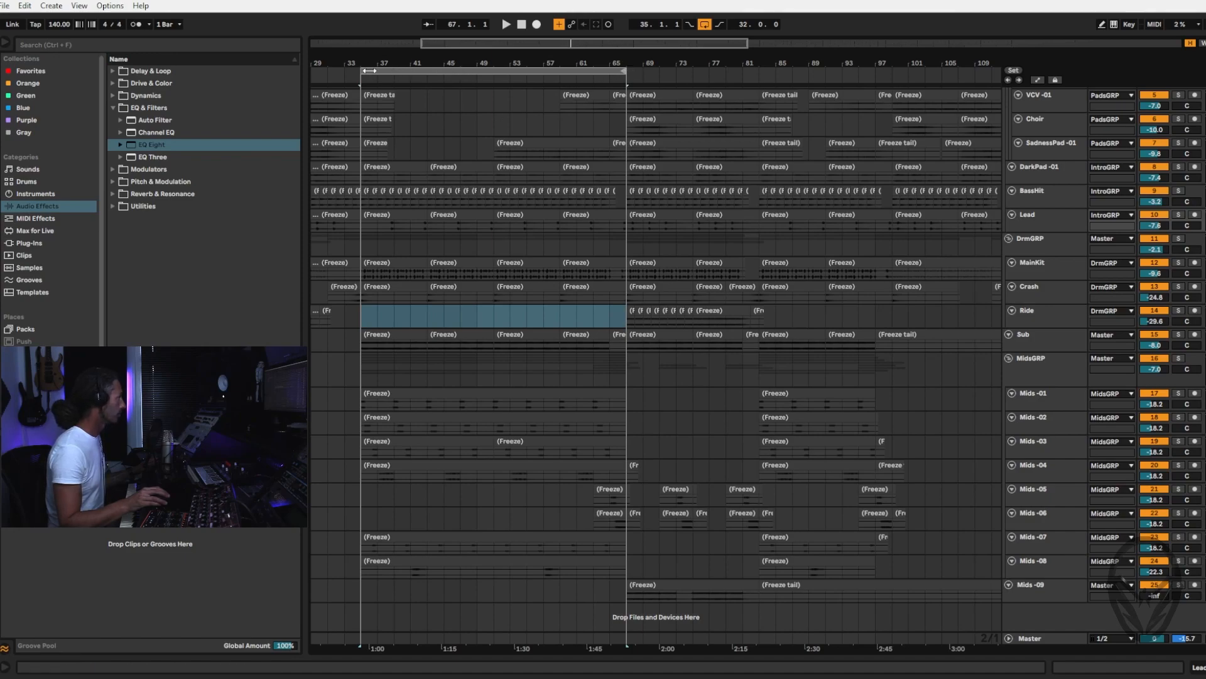
drag(361, 70, 492, 87)
key(space)
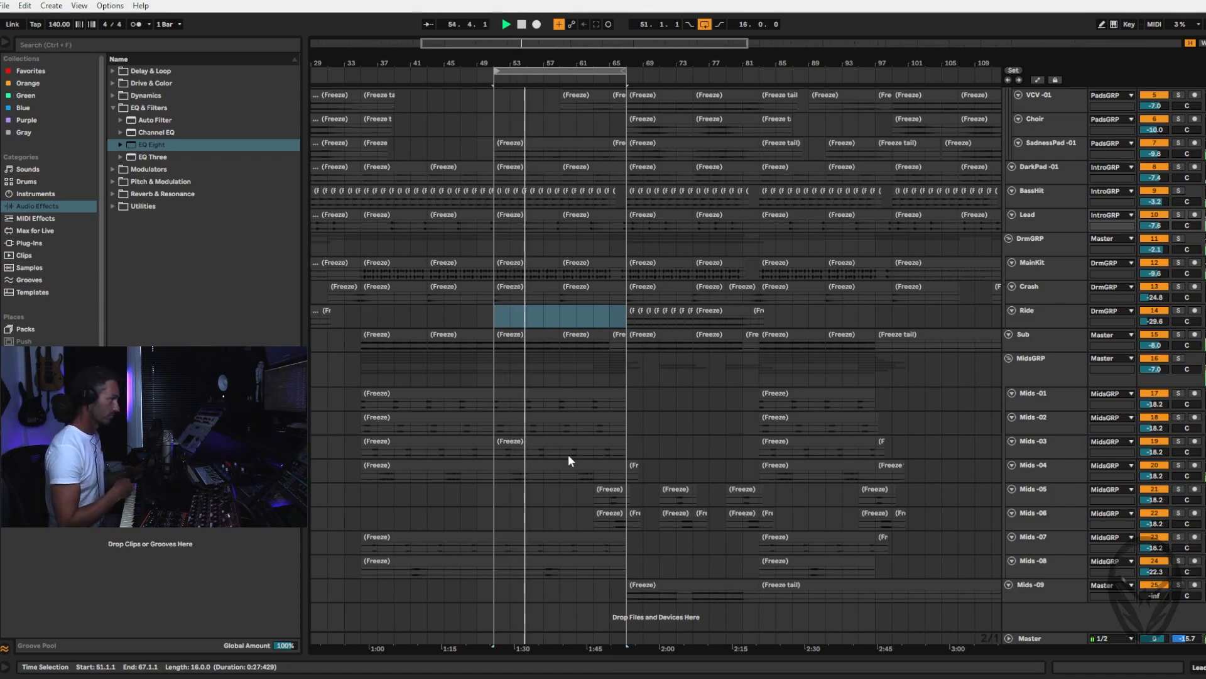
Select Mids -05 and Mids -06 together and set their volumes to -18.0 dB against the playing mix
click(608, 493)
key(Tab)
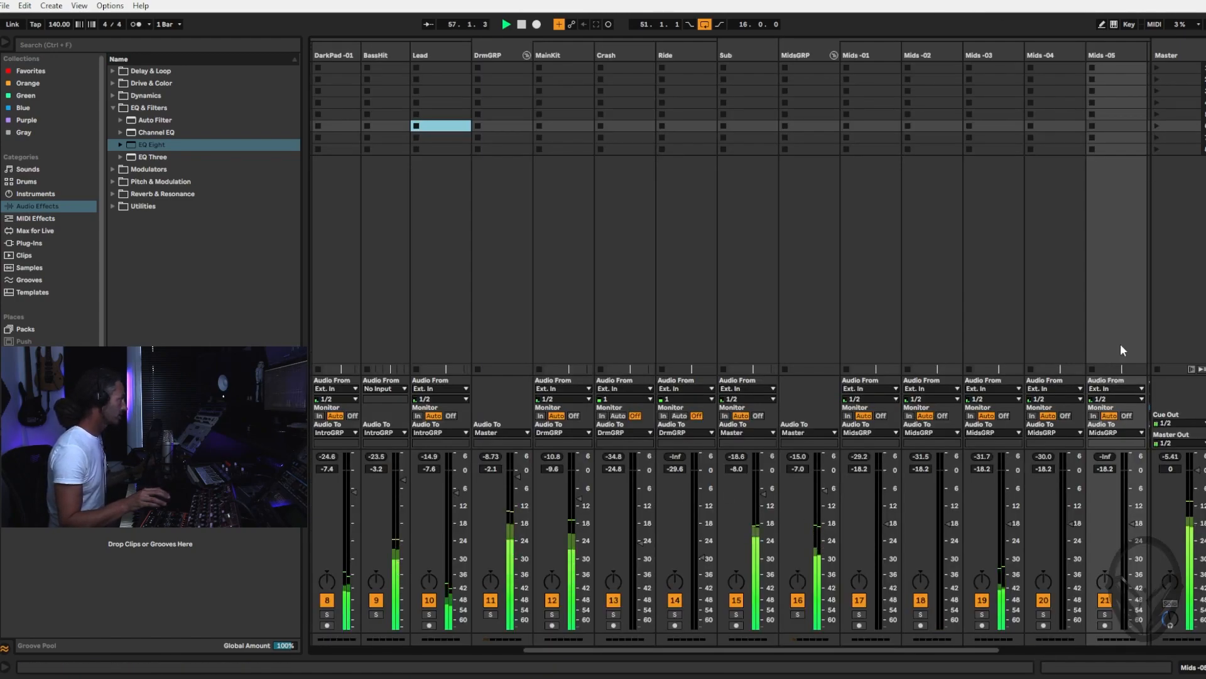
scroll(1078, 524, right, 5)
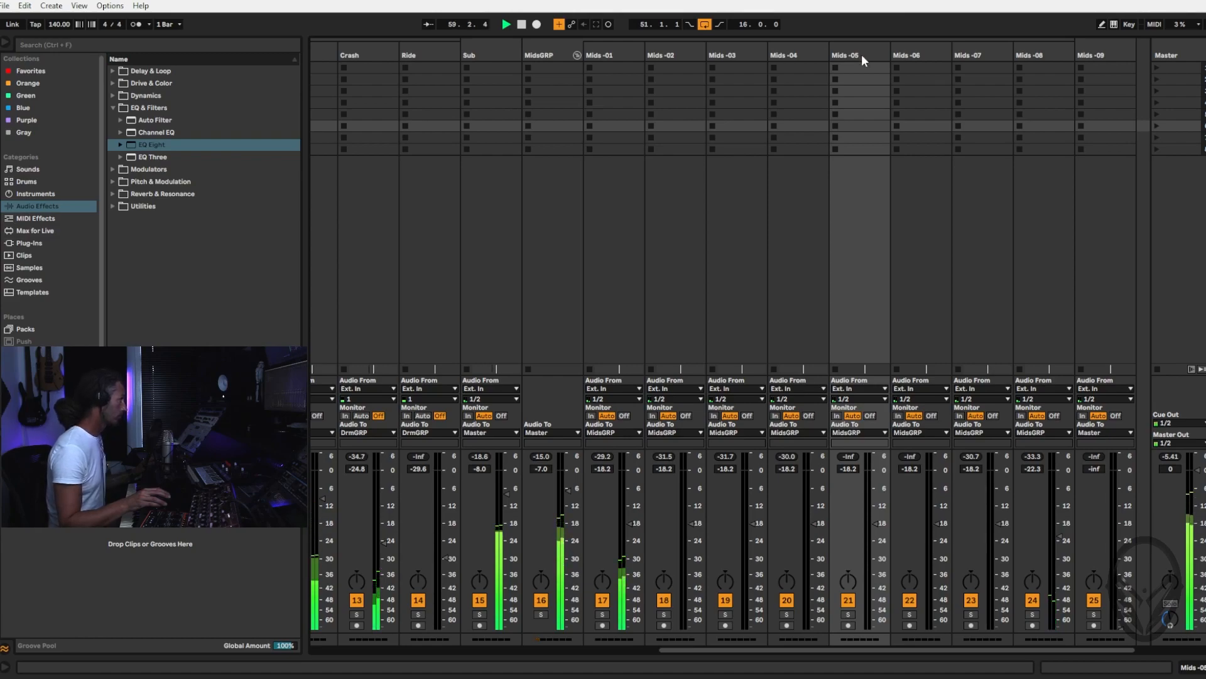
shift+click(921, 50)
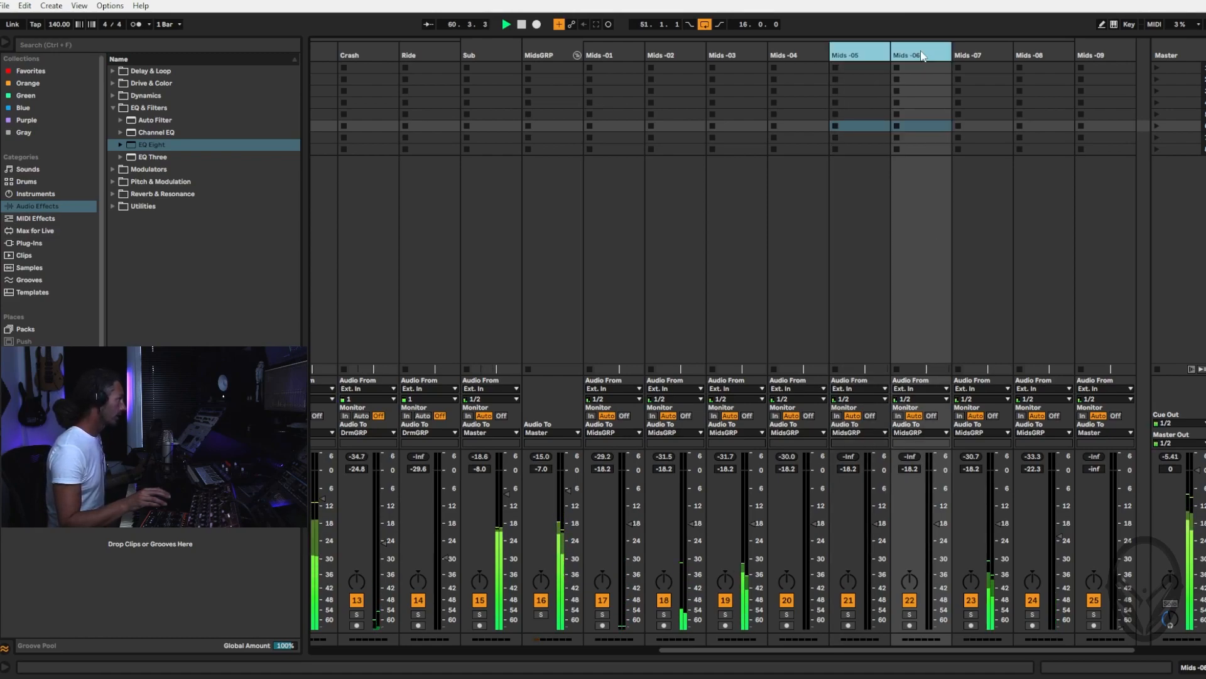
drag(940, 524, 940, 519)
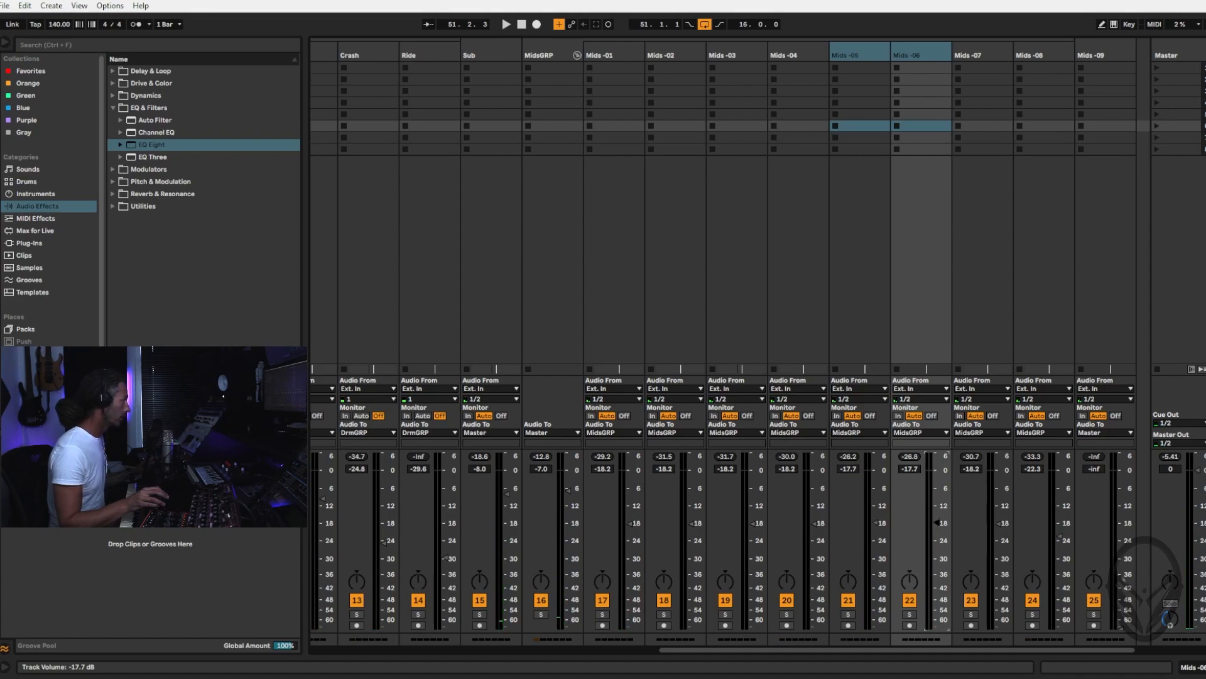
key(space)
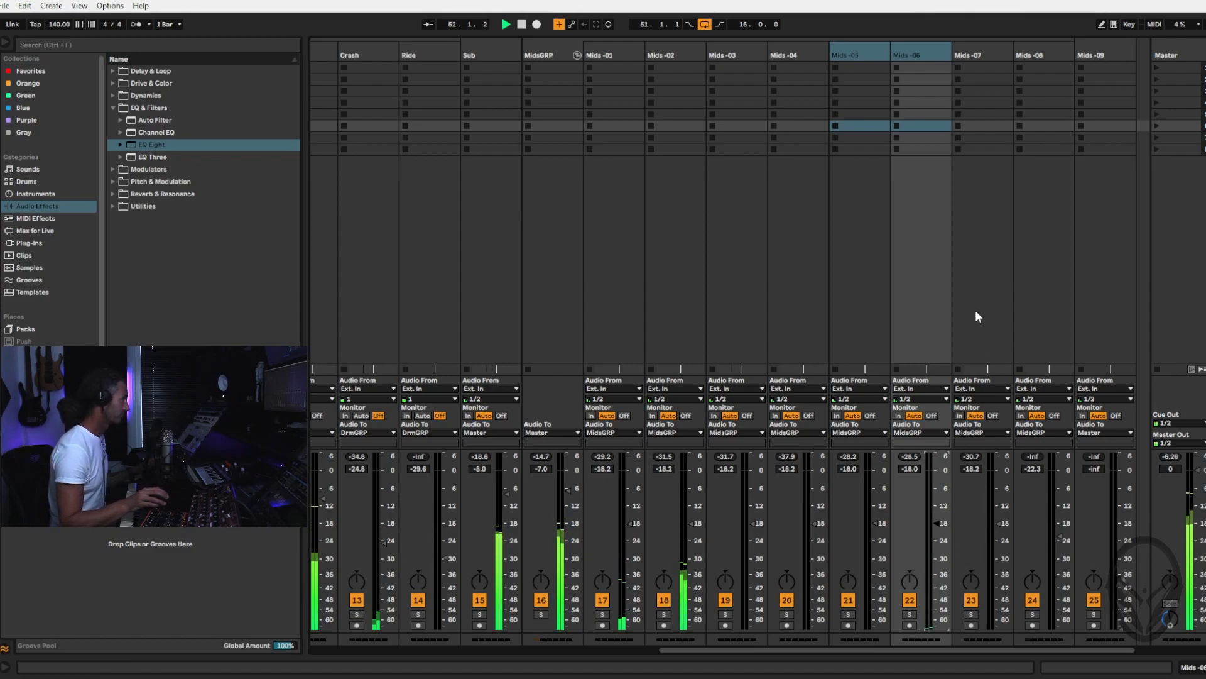
Play the arrangement again from the start of the loop at bar 51 and turn looping off
key(Tab)
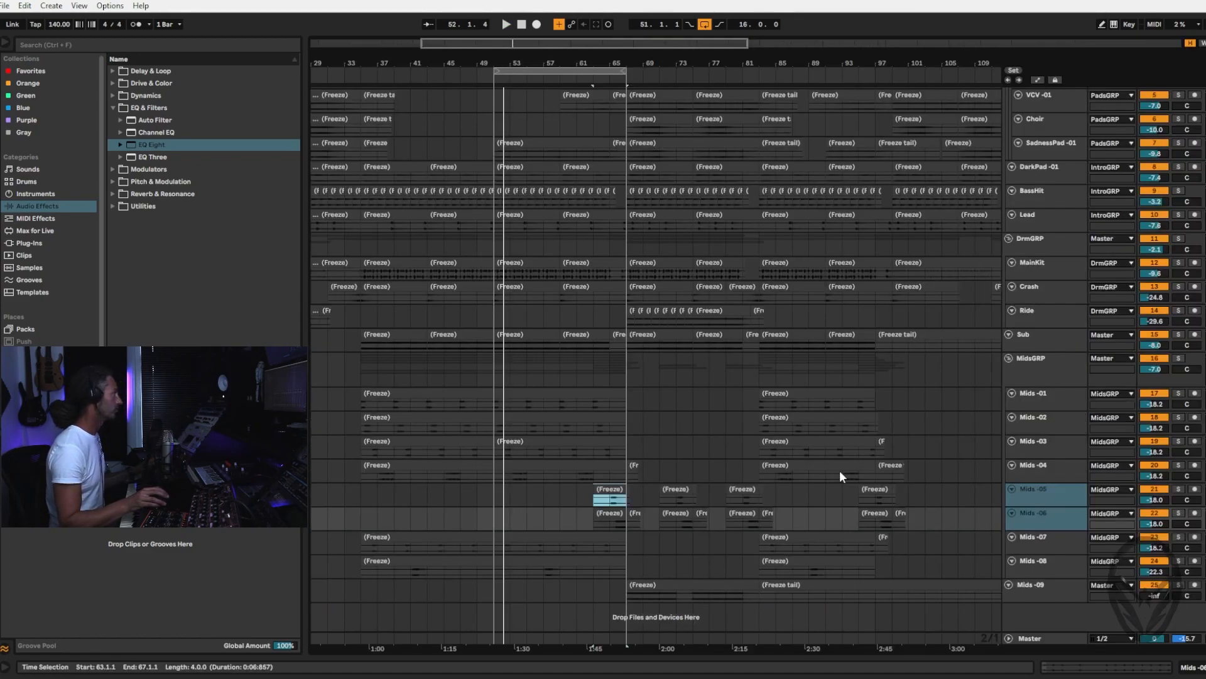
click(519, 72)
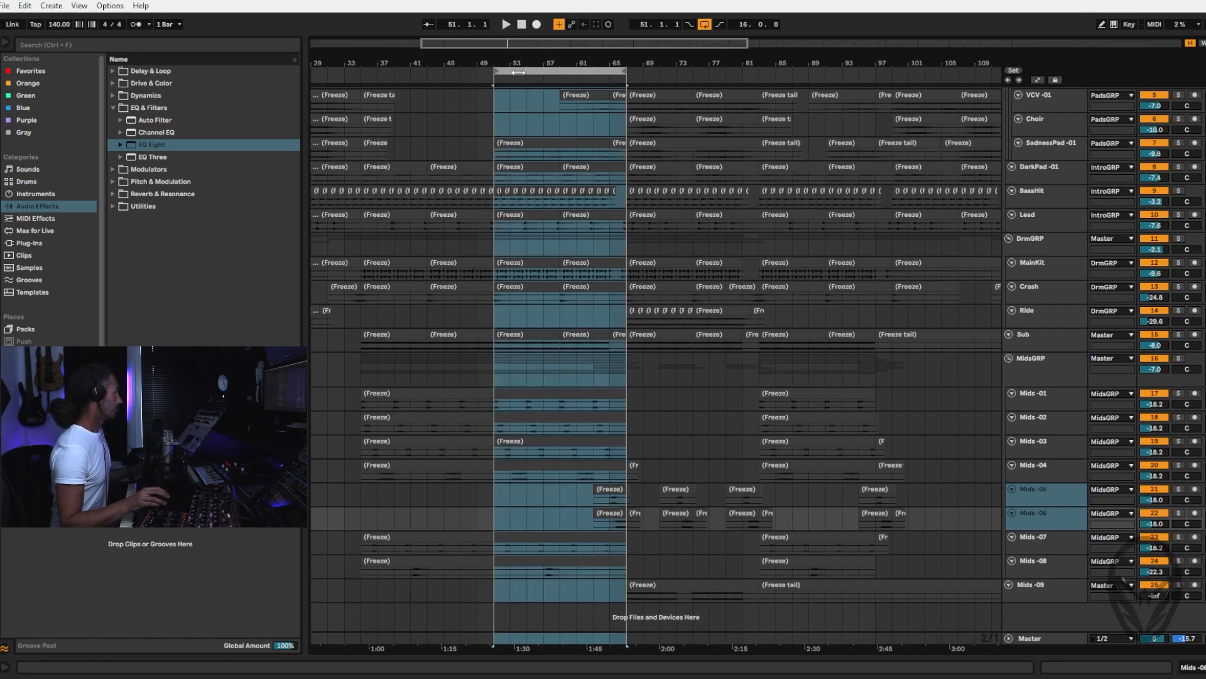
click(523, 26)
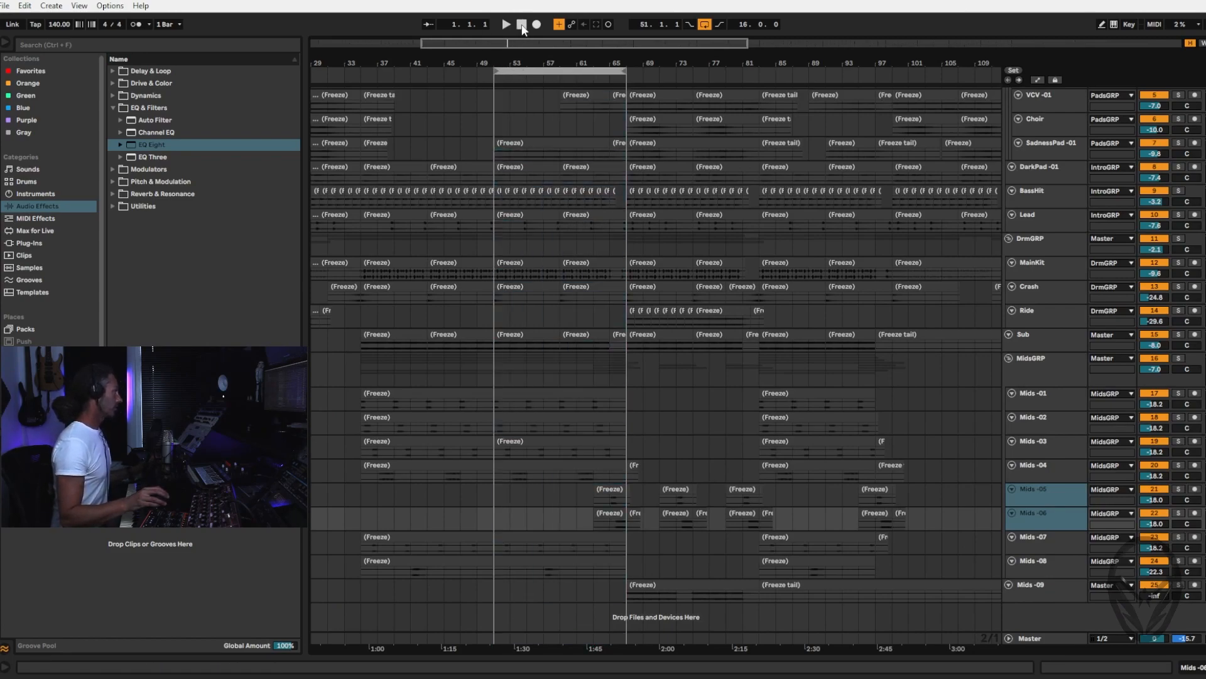
click(508, 71)
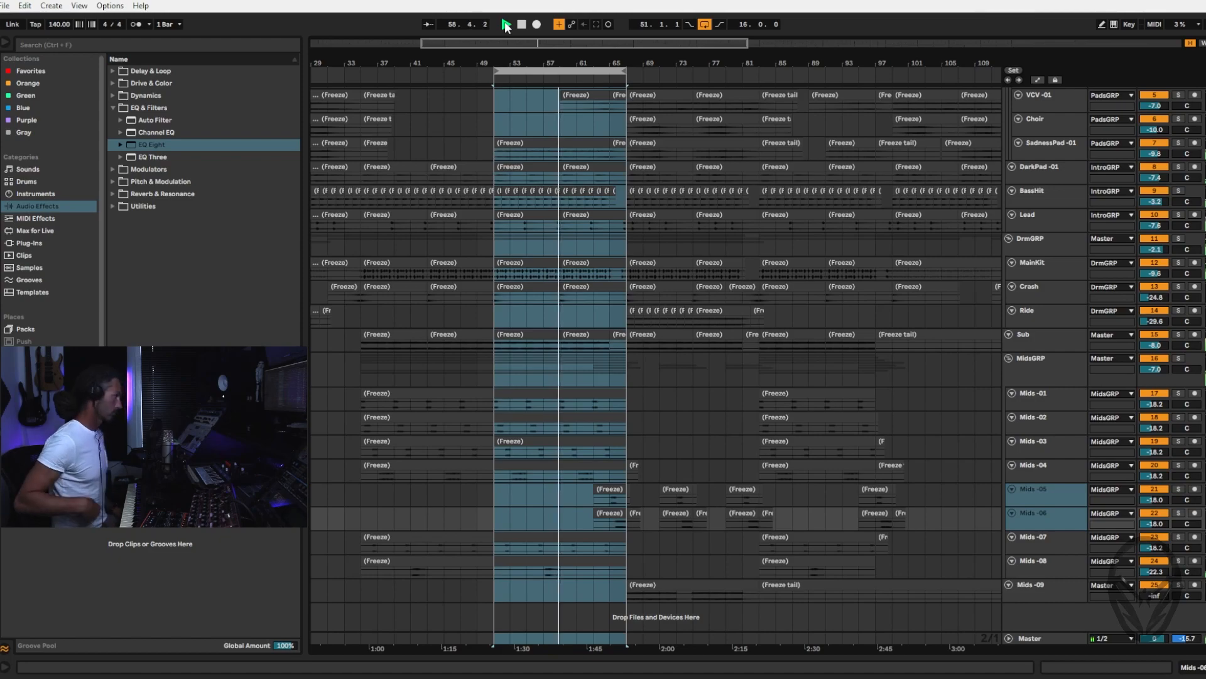
key(ctrl+l)
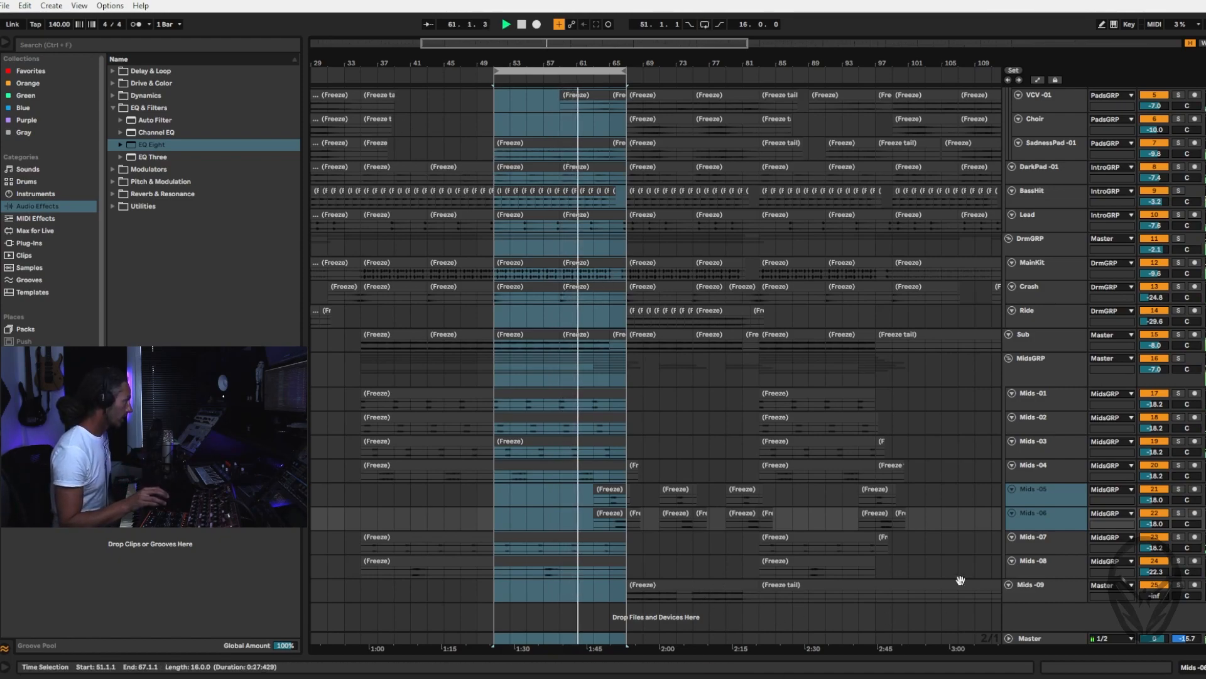
Select the Mids -09 track and replay the arrangement from bar 51 without looping
click(1043, 589)
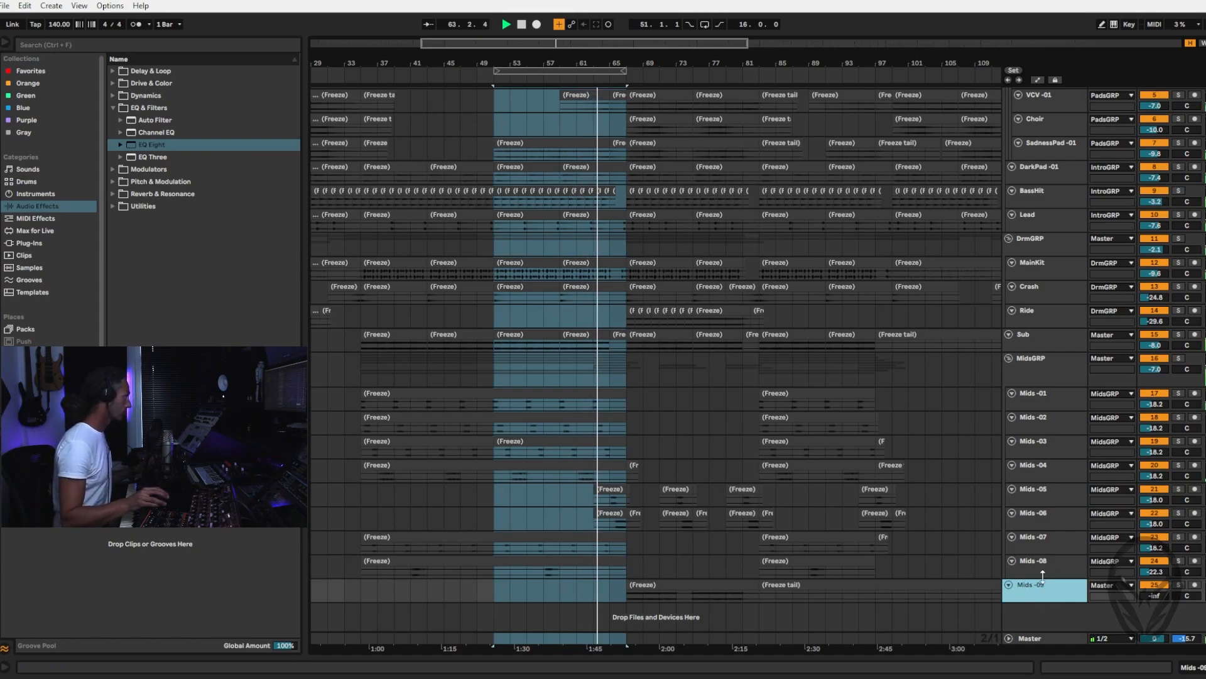
key(Tab)
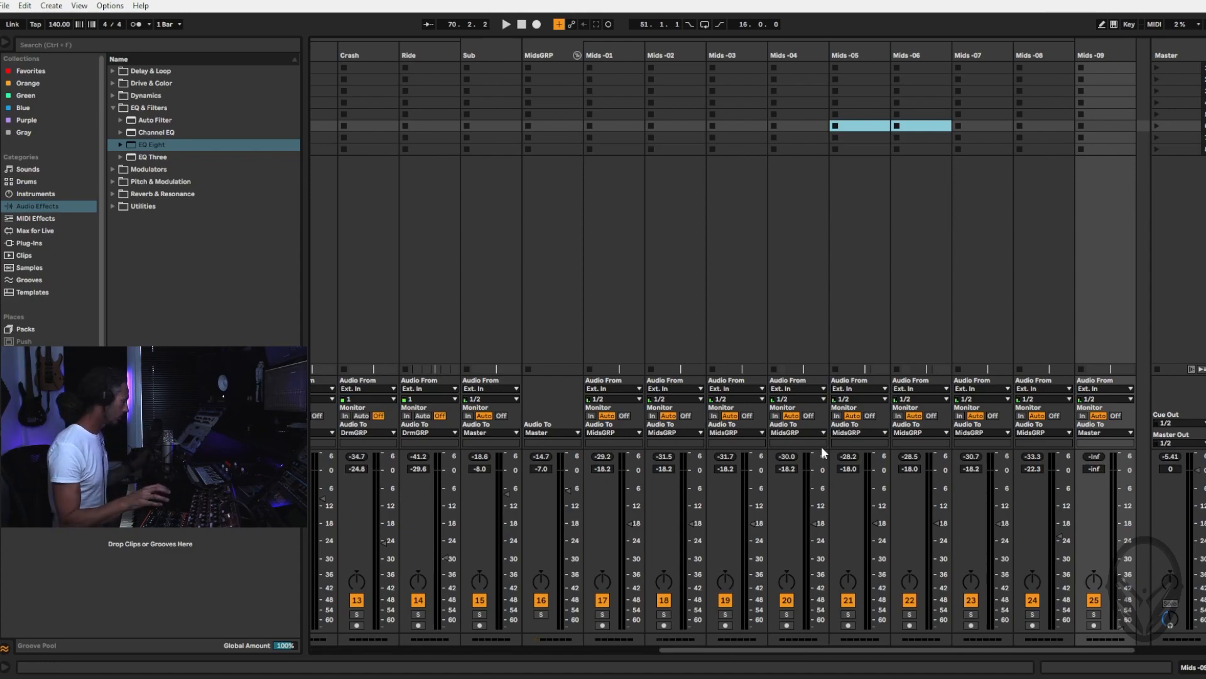
key(Tab)
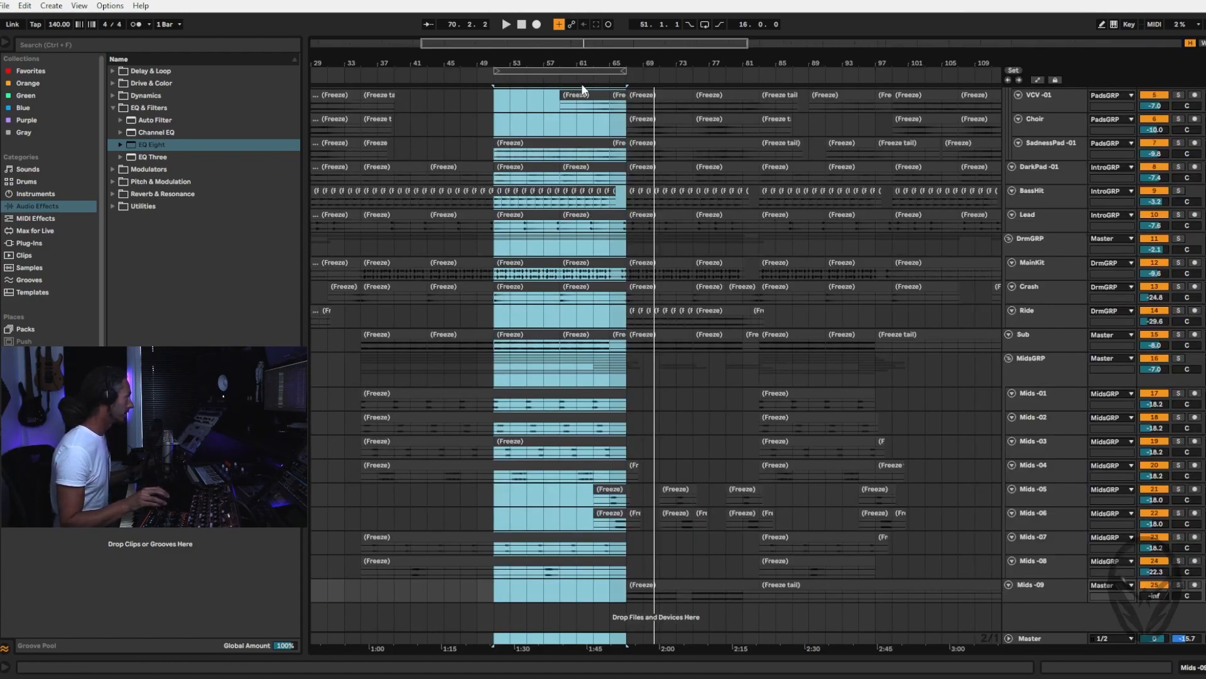
click(590, 77)
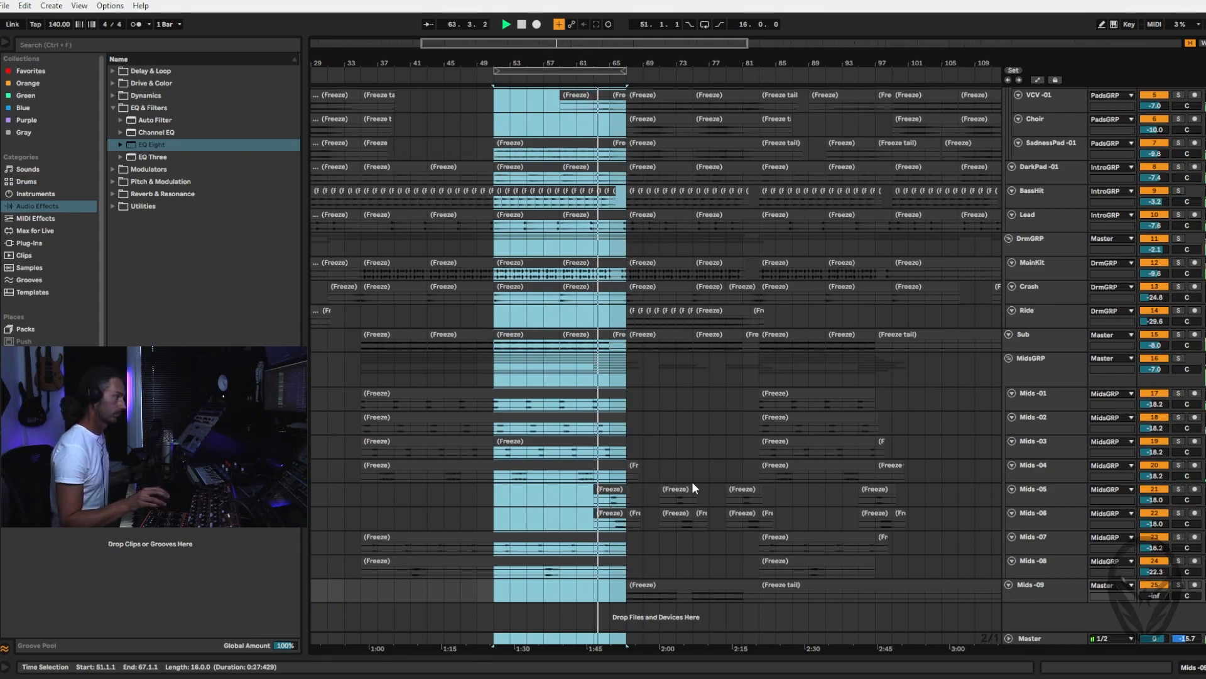
Try IntroGRP's volume at -0.8 dB in the playing mix and return it to -3.9 dB
key(Tab)
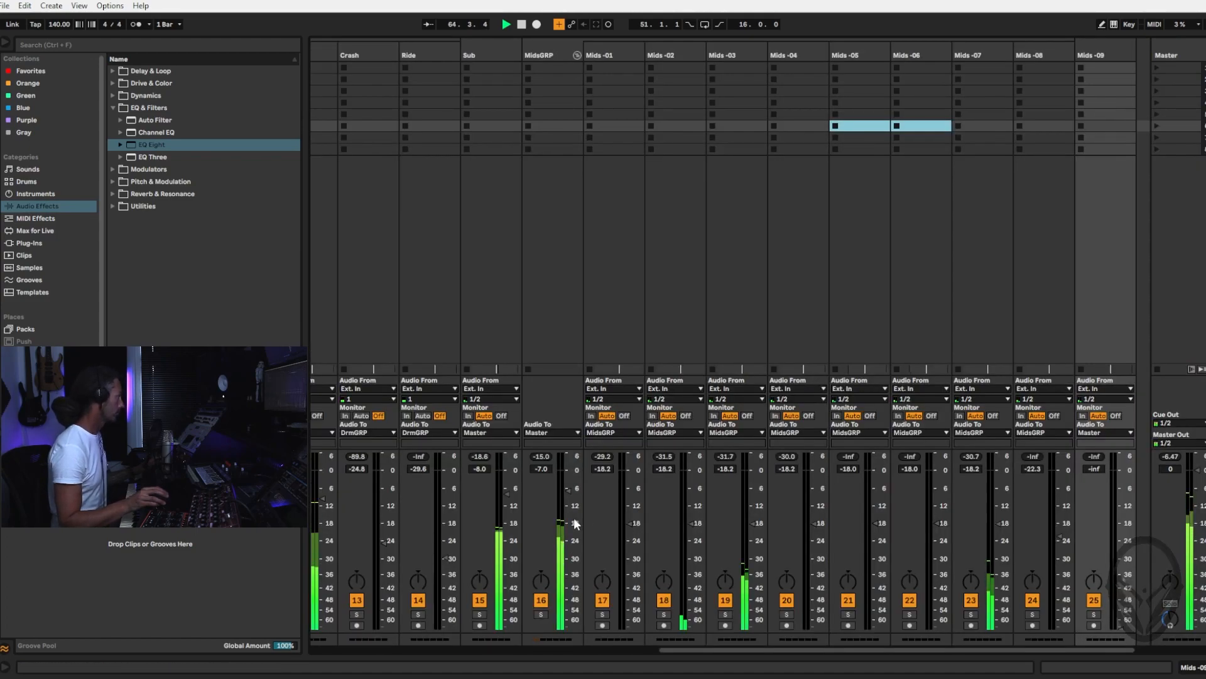
scroll(830, 525, left, 5)
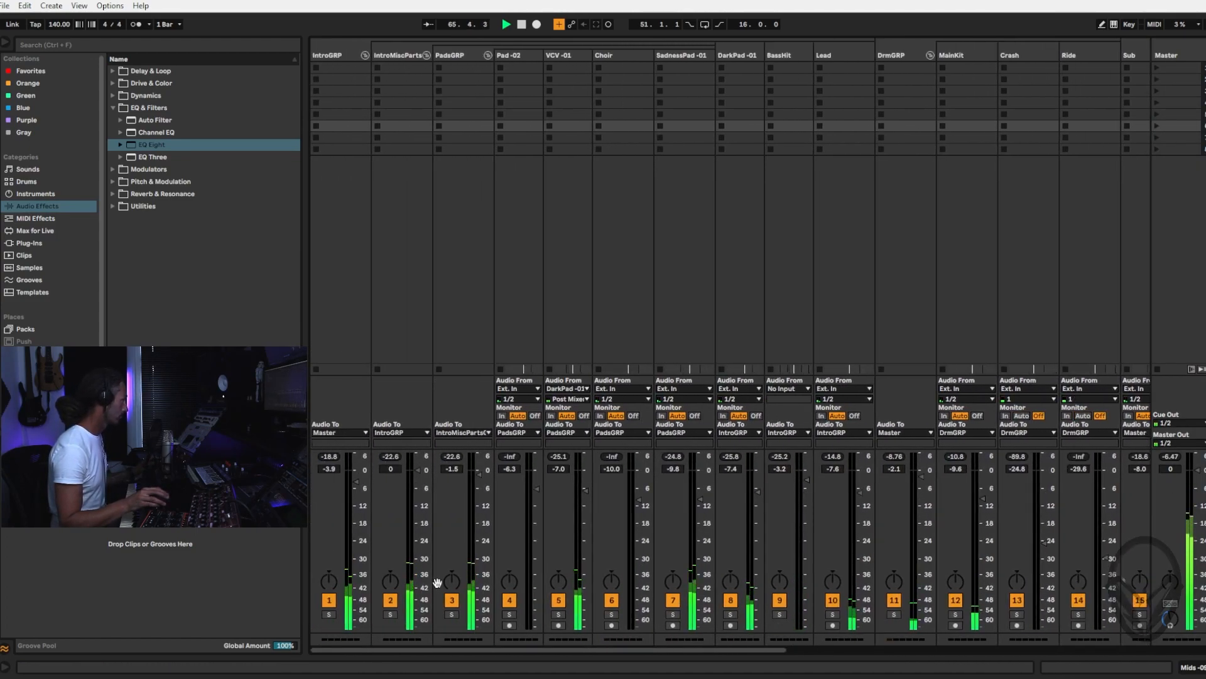
drag(358, 480, 358, 471)
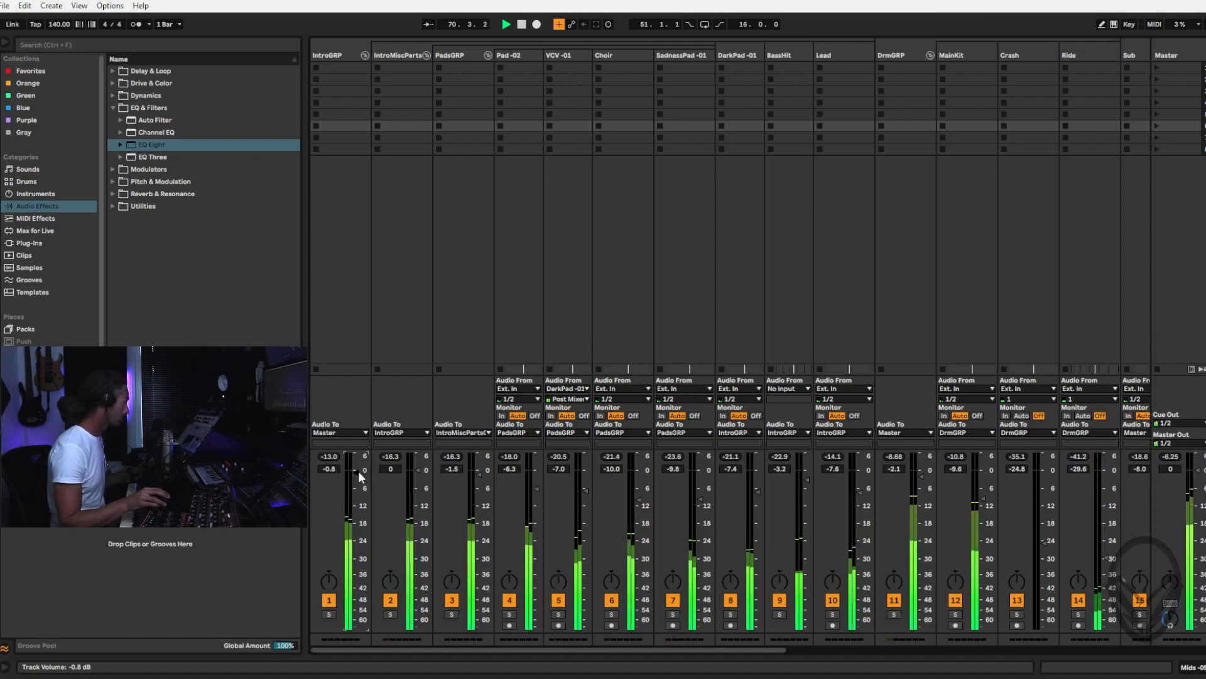
drag(359, 479, 360, 490)
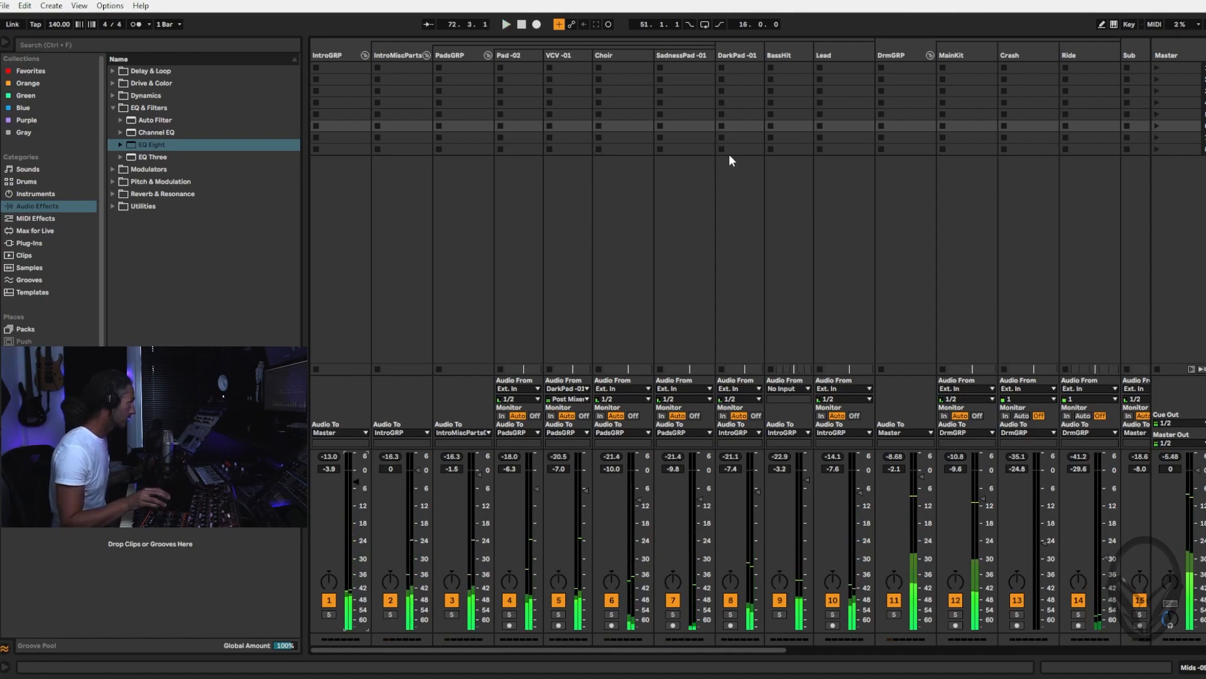
Select the PadsGRP group, show its empty device chain and add the Utility audio effect to it
click(847, 54)
shift+click(741, 57)
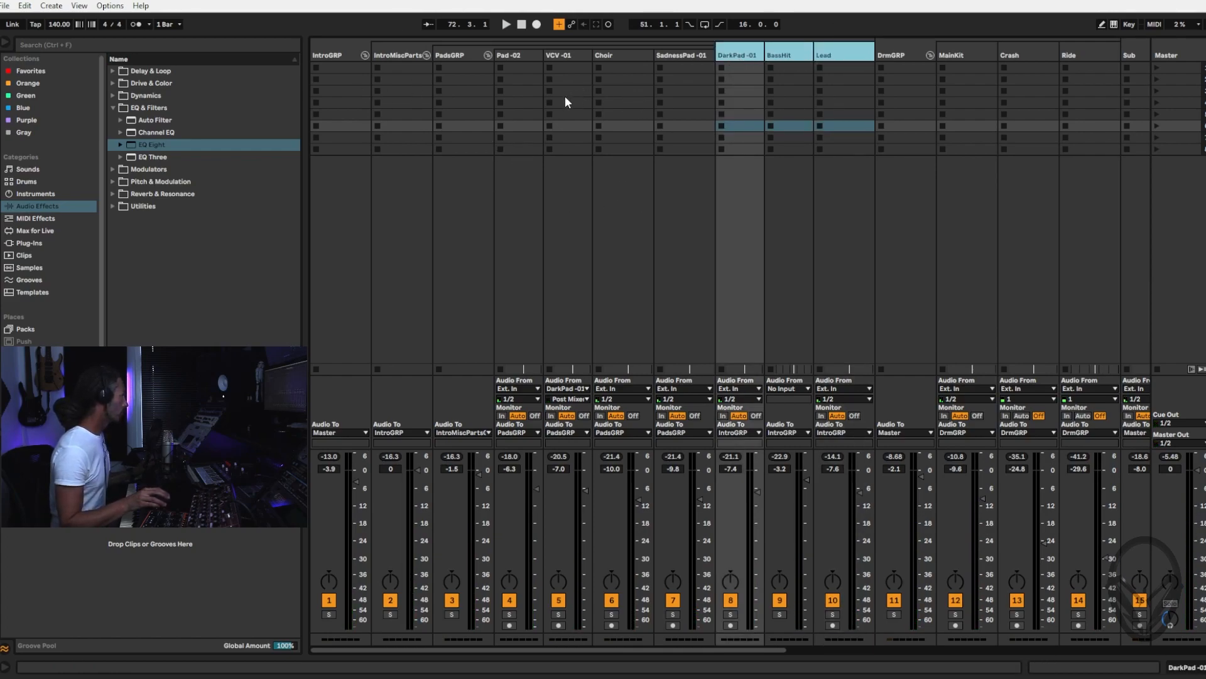
click(456, 57)
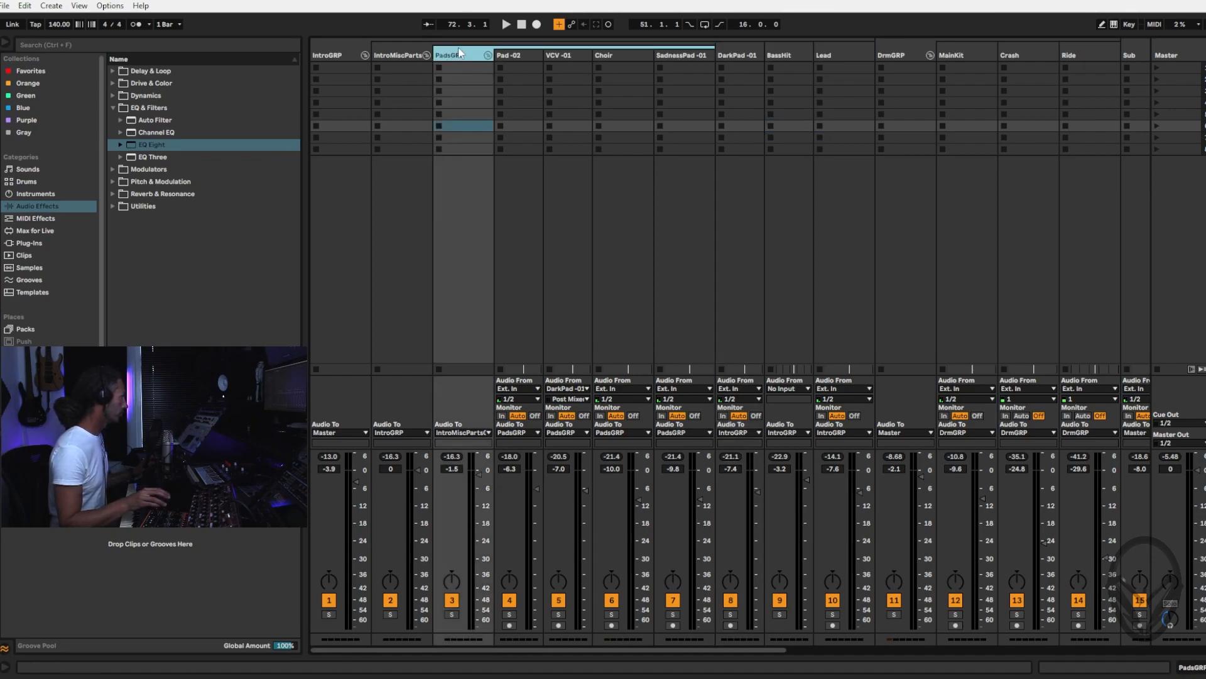
double_click(461, 59)
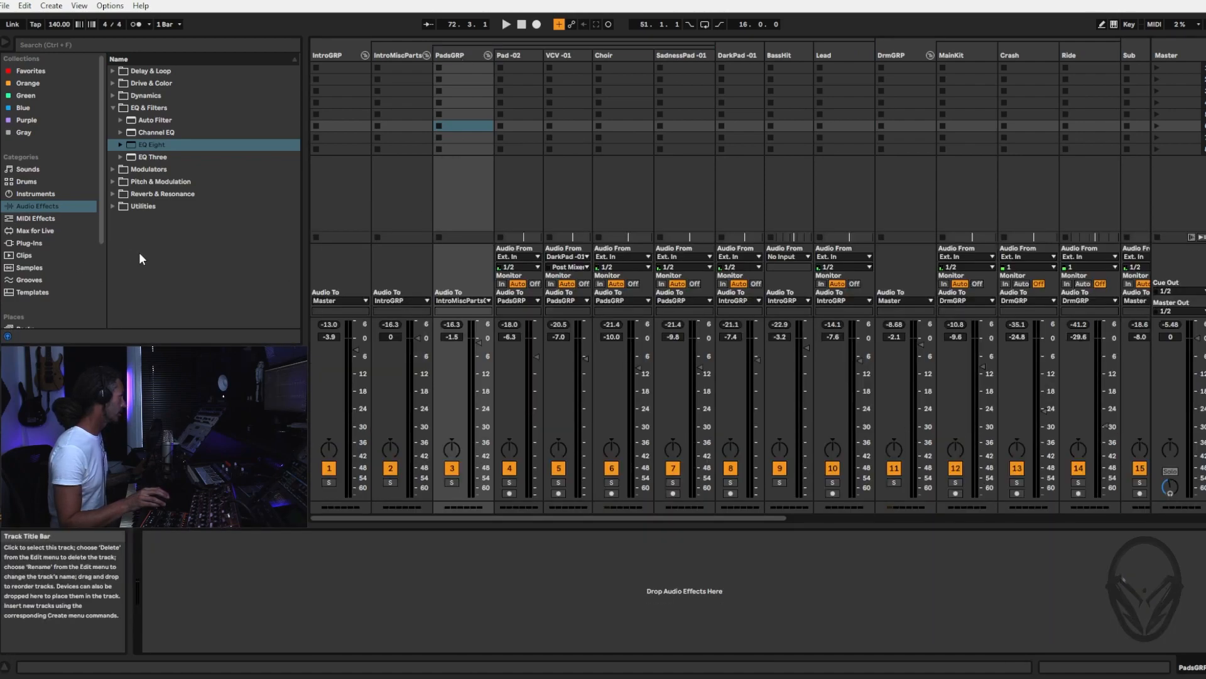
double_click(124, 203)
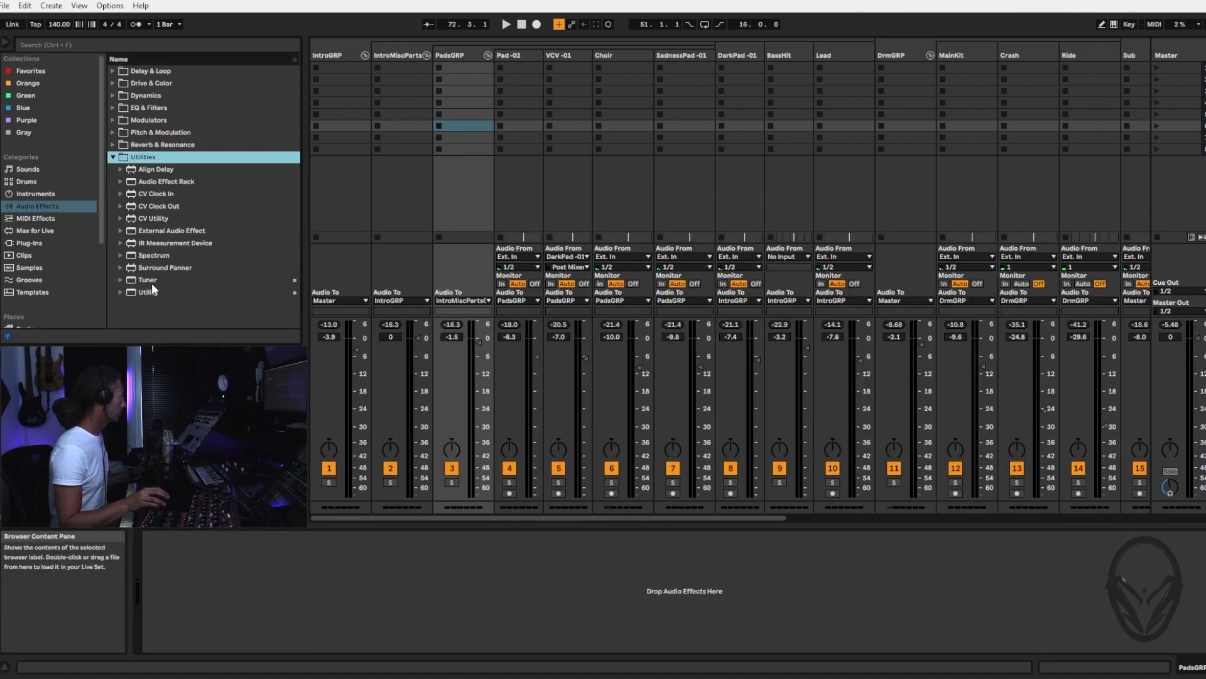
double_click(149, 291)
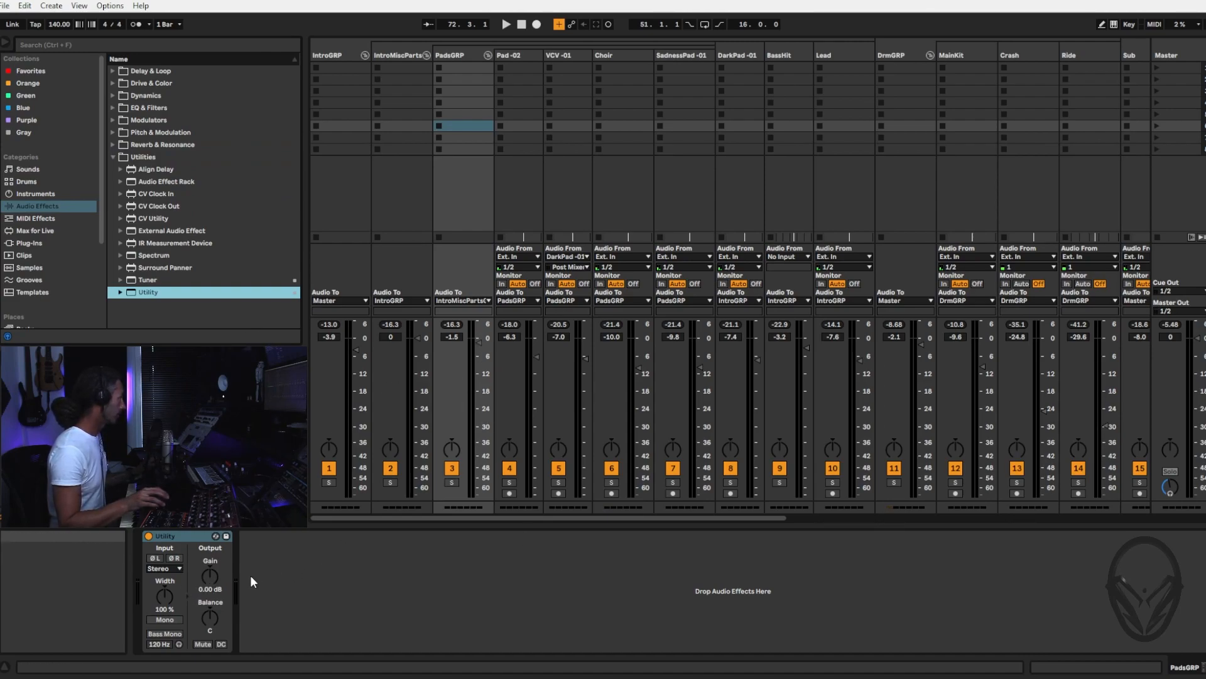
Raise the PadsGRP Utility gain to 3.33 dB during playback and return to the arrangement
key(space)
drag(209, 575, 209, 563)
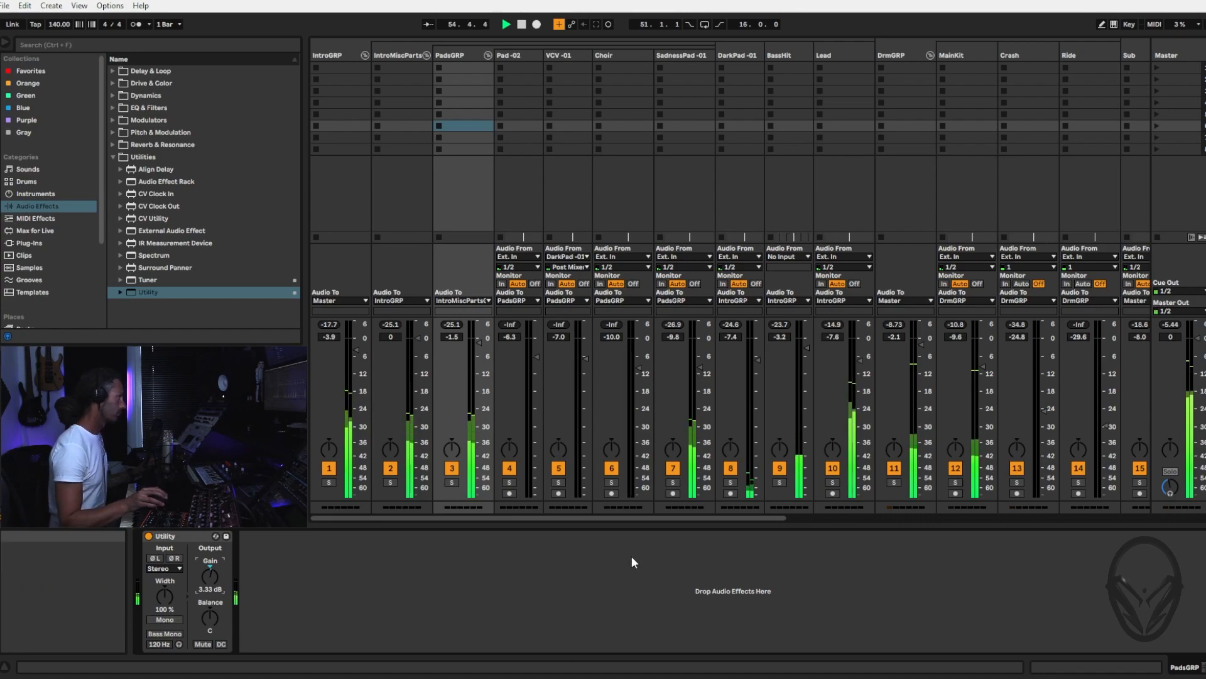
key(Tab)
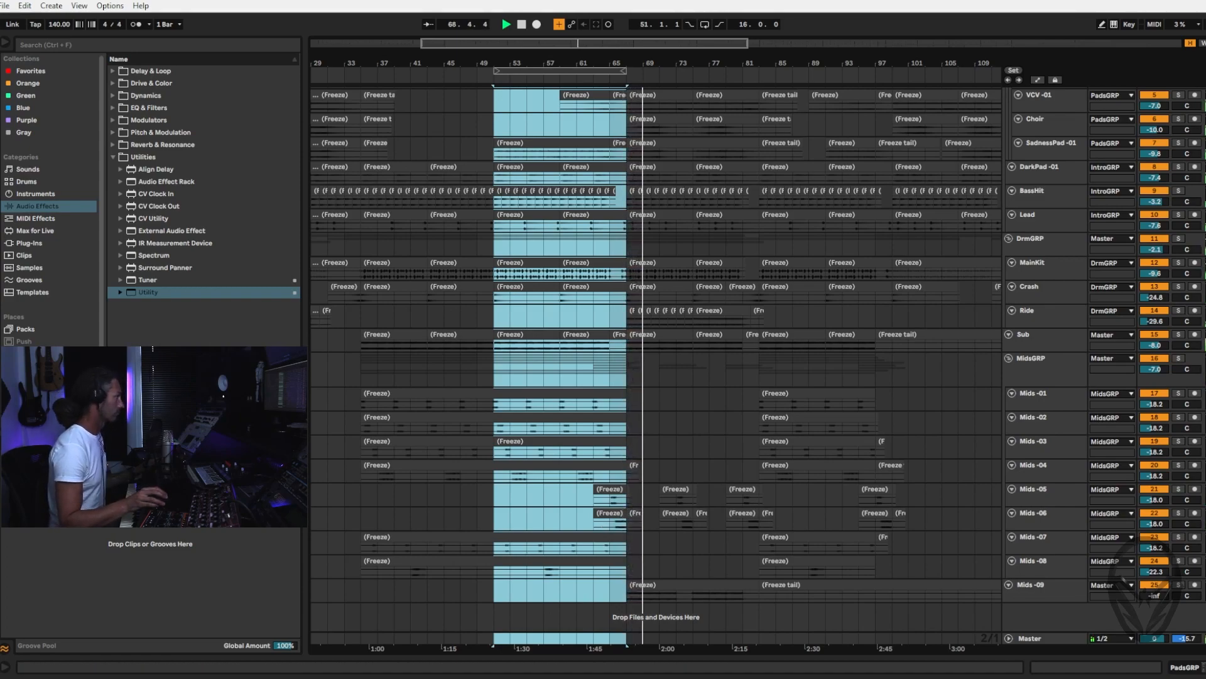
Try louder volumes for the VCV -01 track in the playing mix, settling at -6.3 dB
key(Tab)
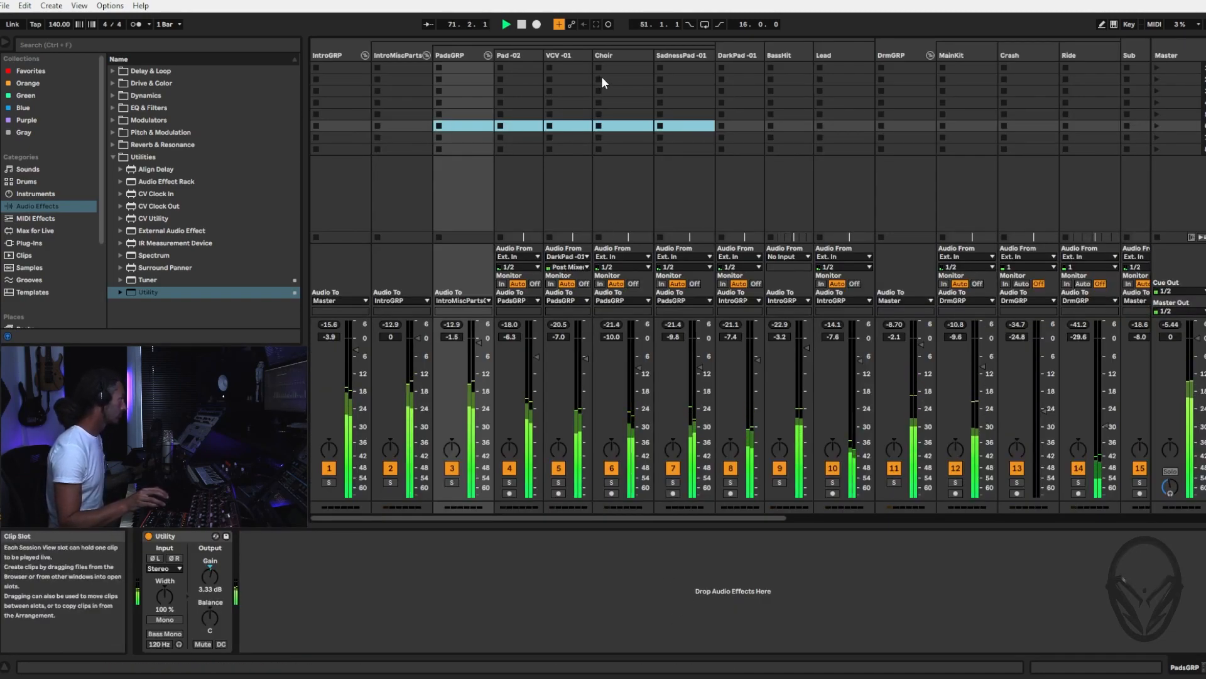
drag(583, 358, 584, 354)
drag(585, 354, 586, 348)
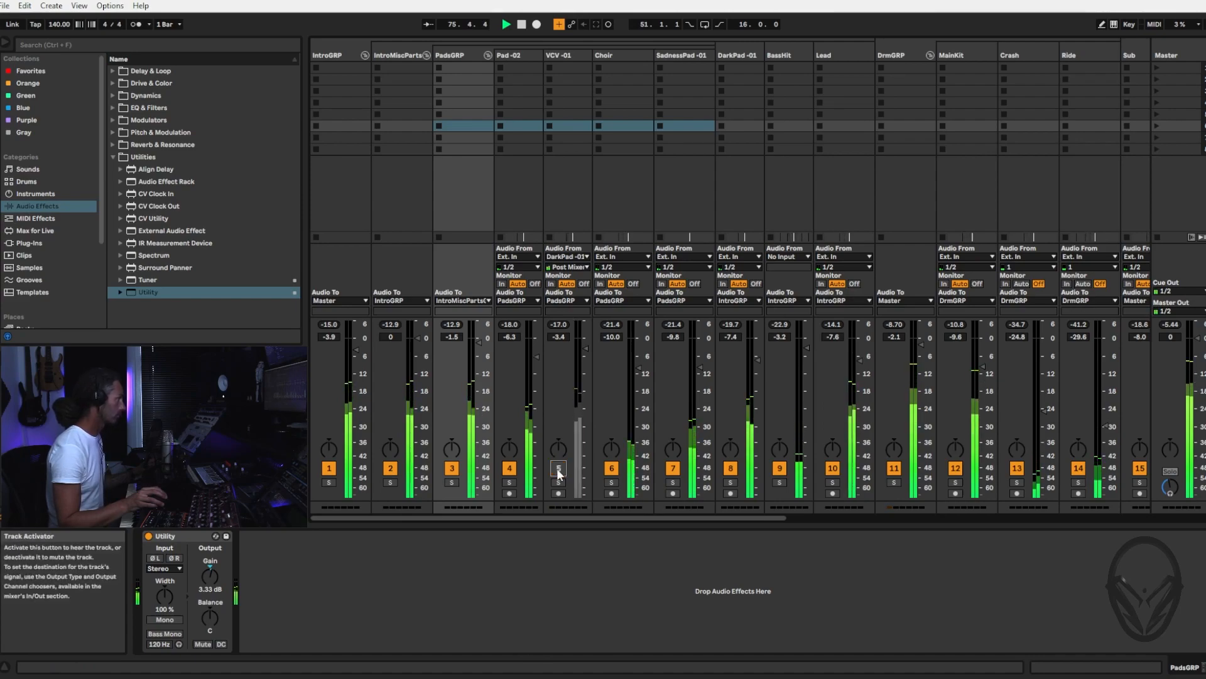
drag(586, 348, 586, 356)
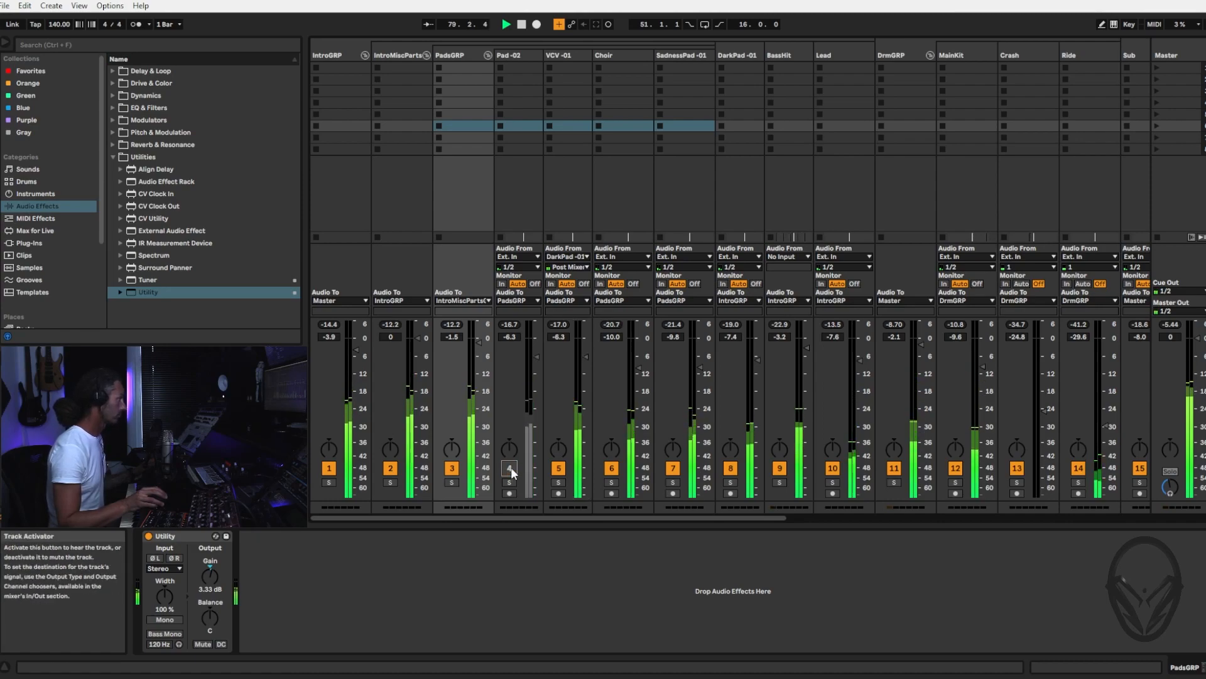
Move the arrangement's loop range to bars 67 to 83 and play from bar 67 with the mixer shown
key(Tab)
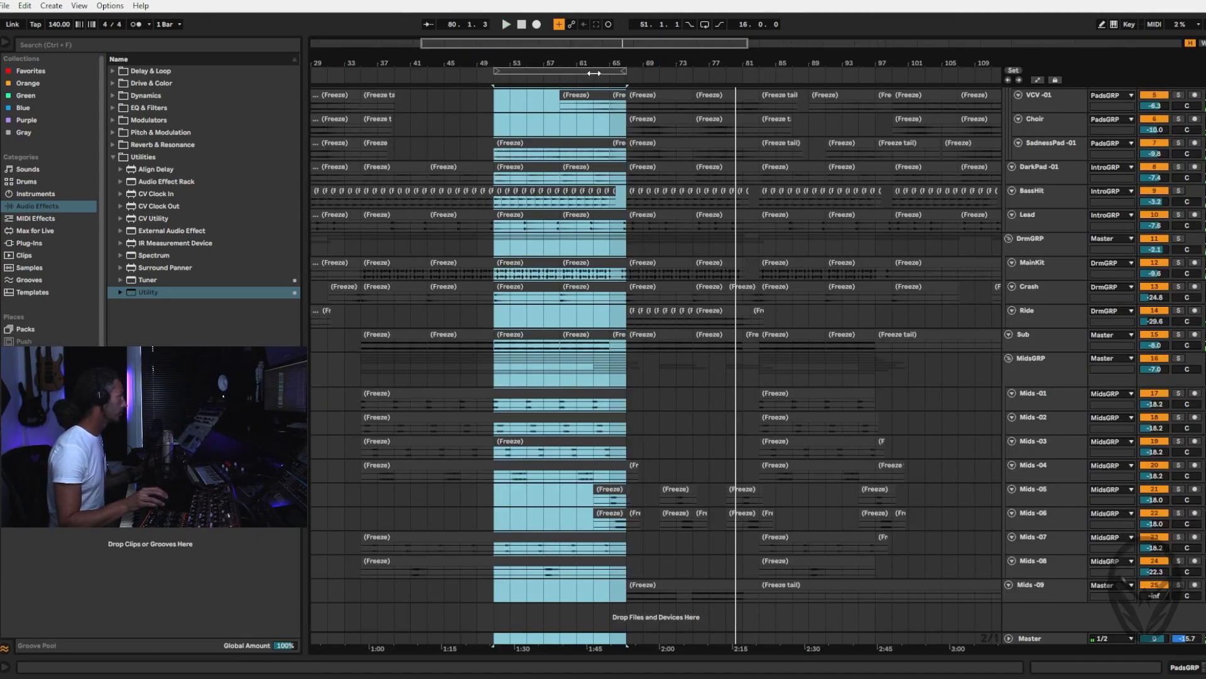
drag(586, 70, 720, 70)
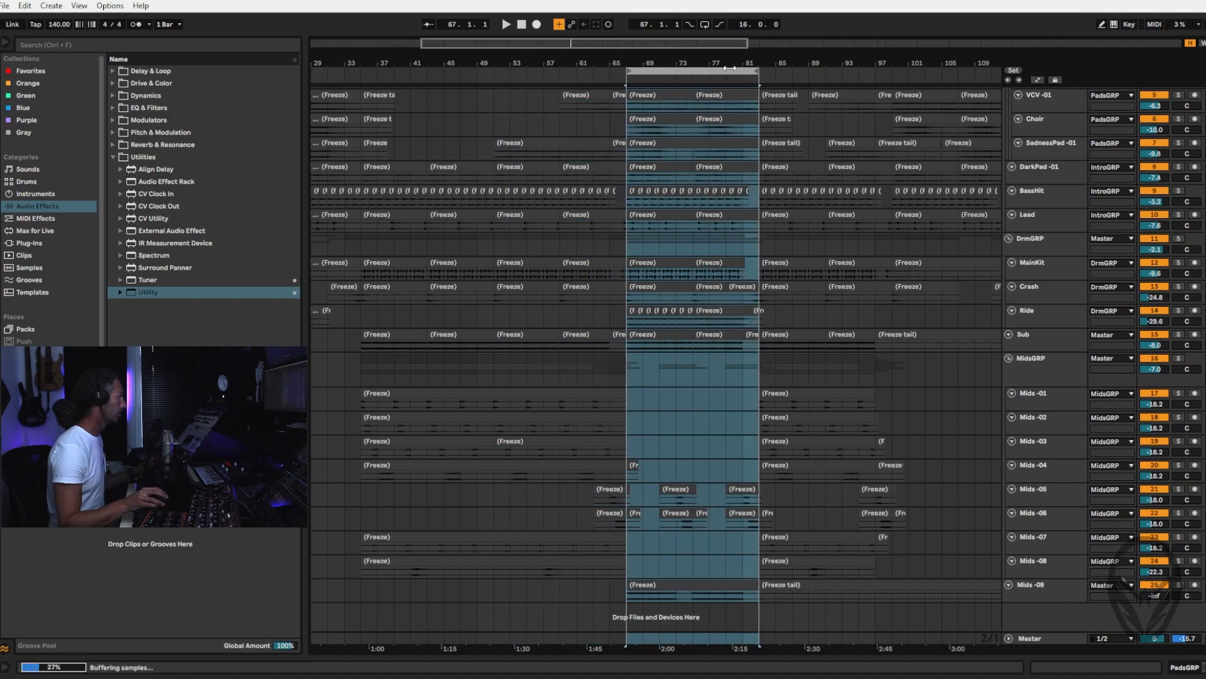
key(space)
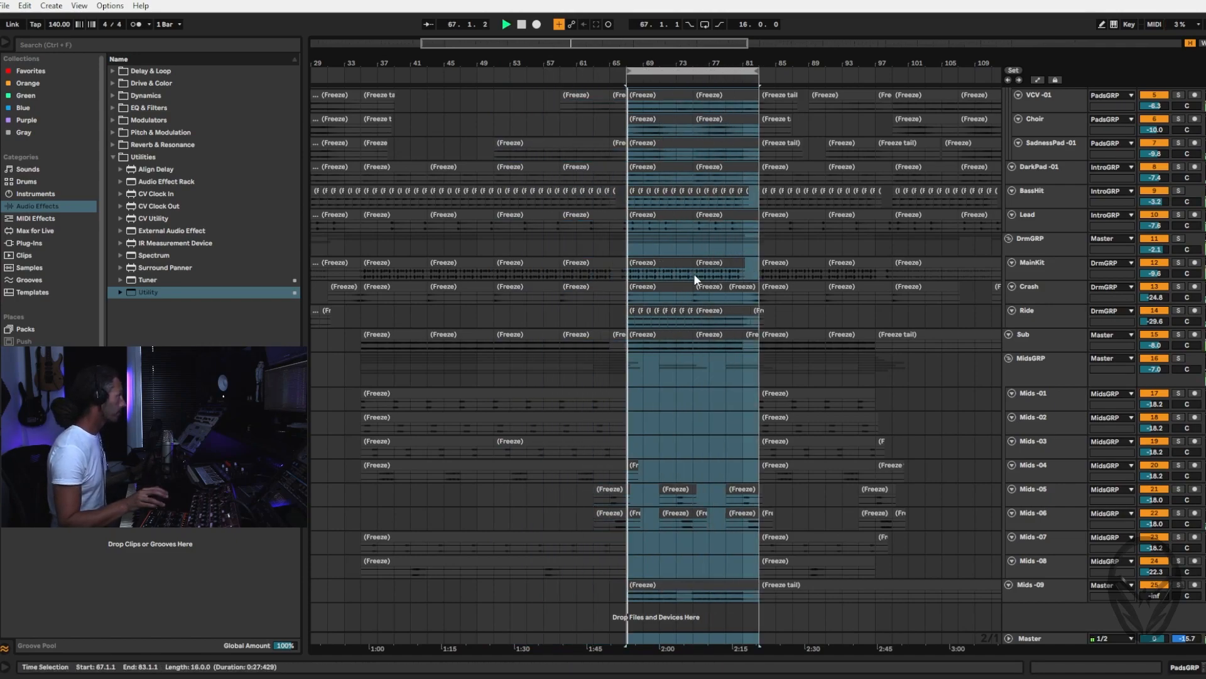
key(Tab)
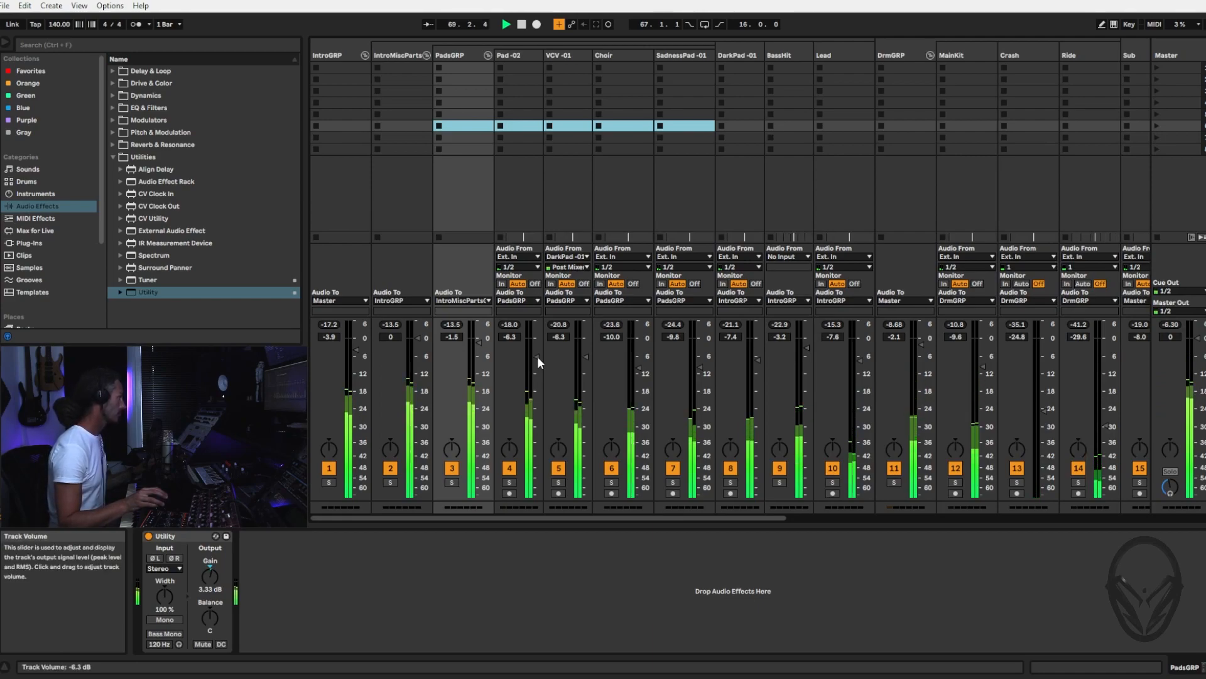
Mute Pad -02 and VCV -01, and raise the Choir volume to -8.7 dB during playback
click(510, 468)
click(559, 468)
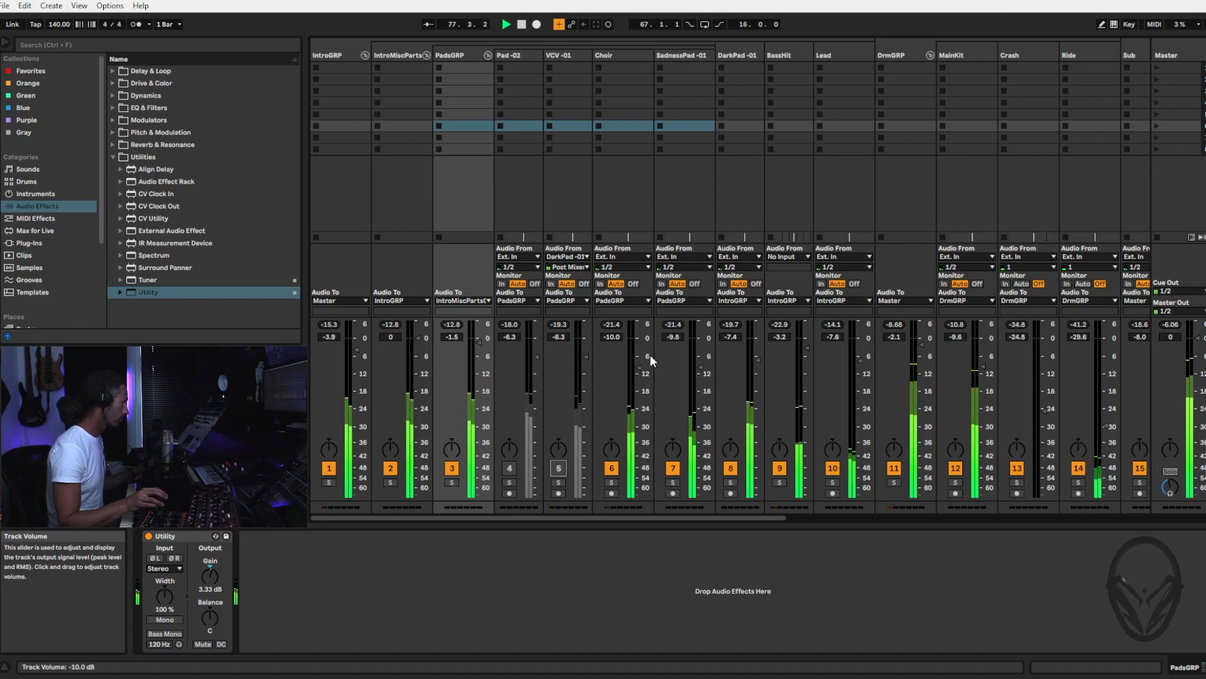
drag(648, 355, 641, 358)
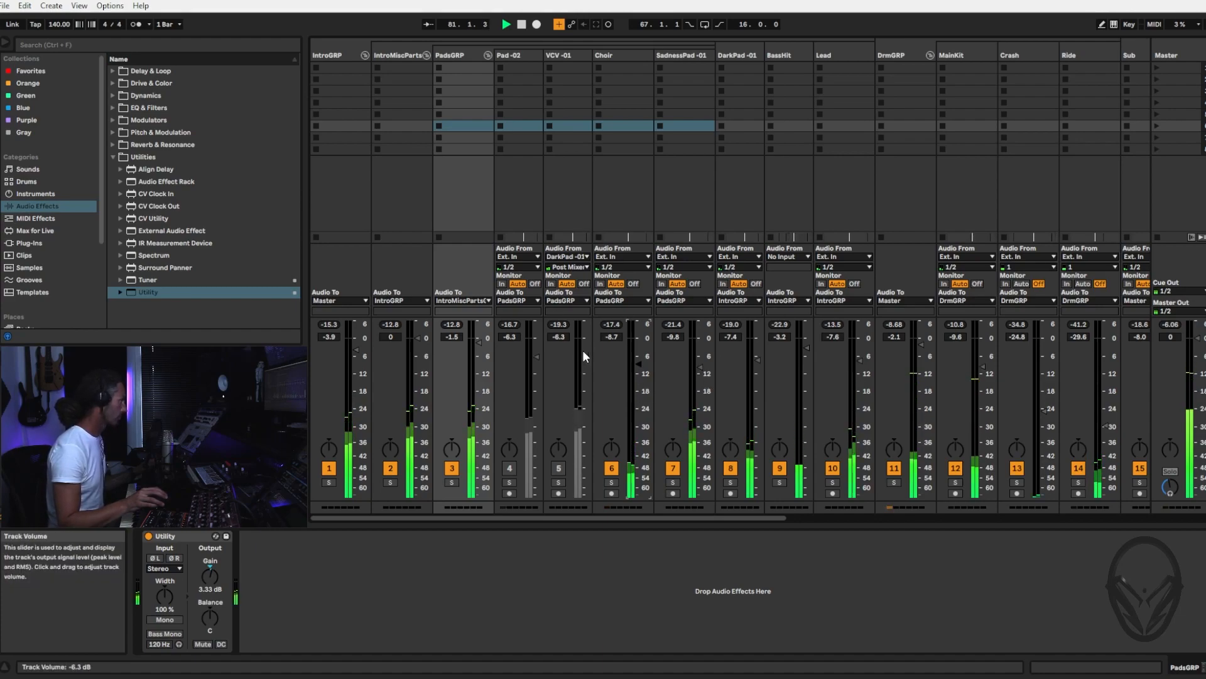
Unmute VCV -01 with its volume brought up from silence to -13.1 dB, and replay bars 67 to 83 as a loop in the mixer
click(559, 471)
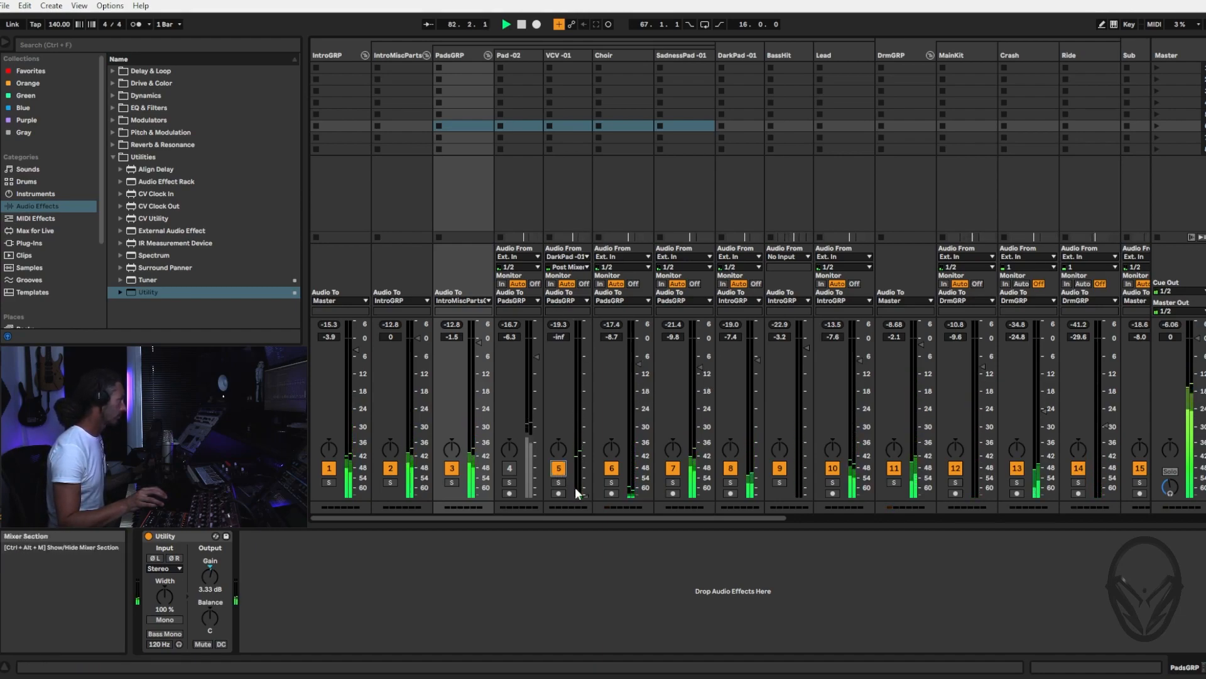
drag(585, 394, 585, 377)
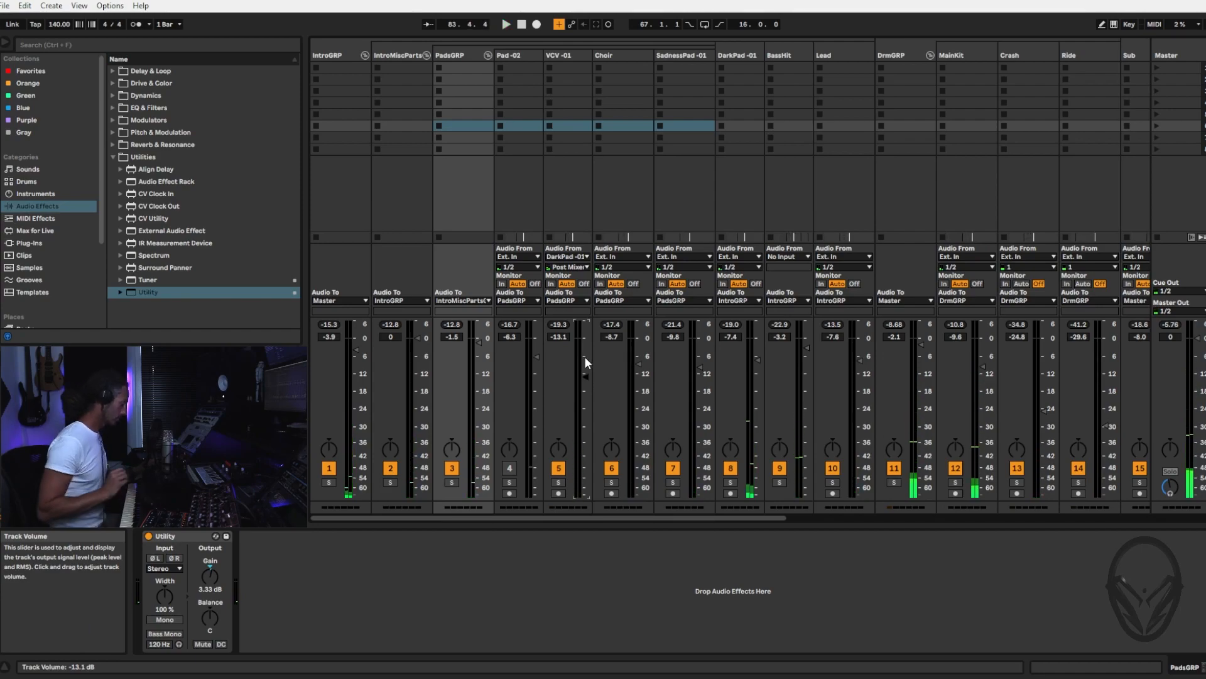
key(Tab)
key(ctrl+l)
key(space)
key(Tab)
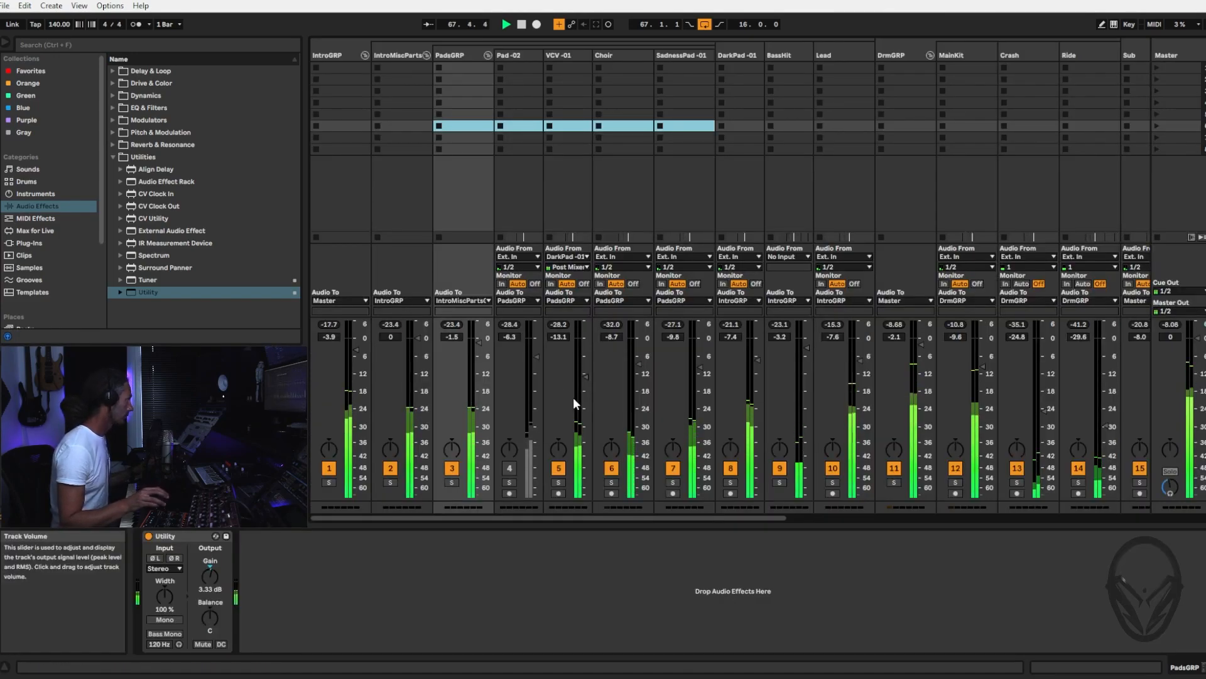
Raise VCV -01 to -5.9 dB, check its activation in the mix, and settle its volume at -7.6 dB
click(585, 378)
drag(584, 376, 585, 374)
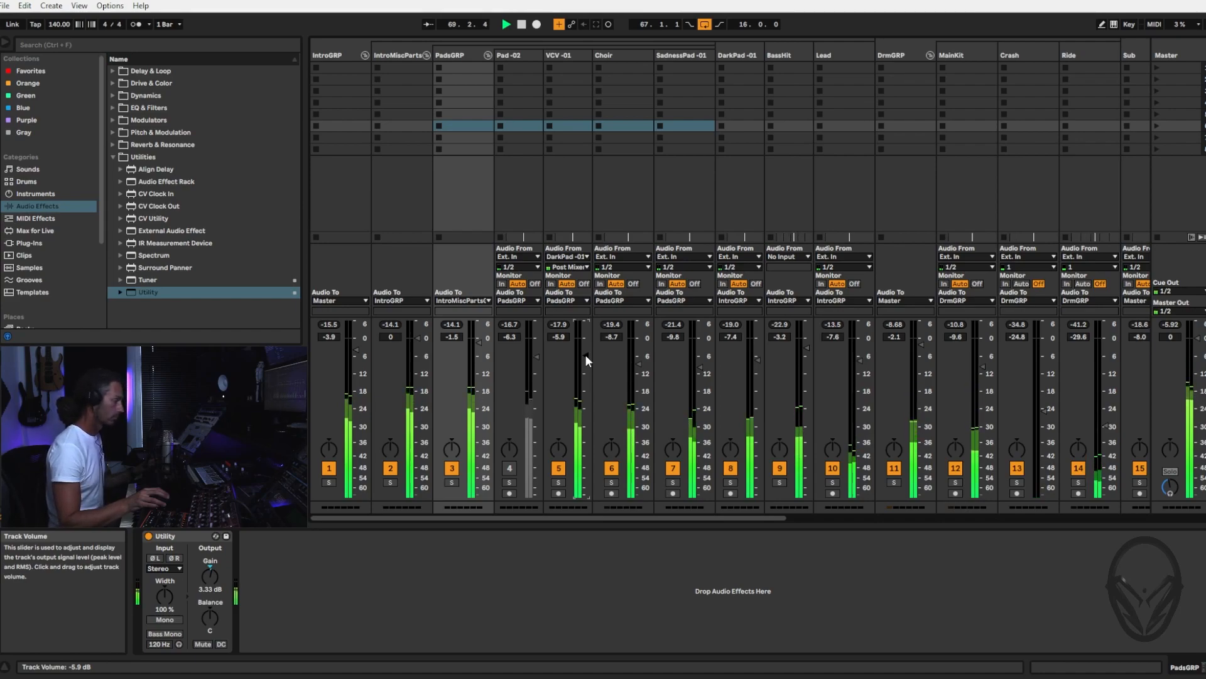
click(559, 468)
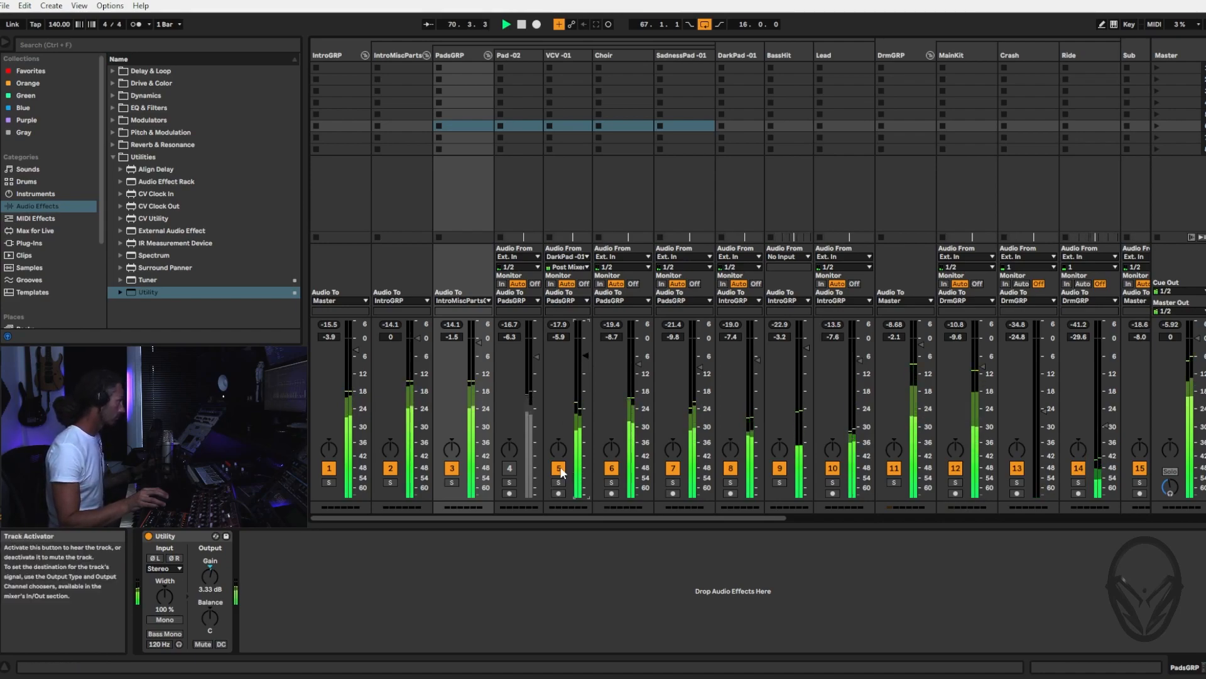
click(558, 468)
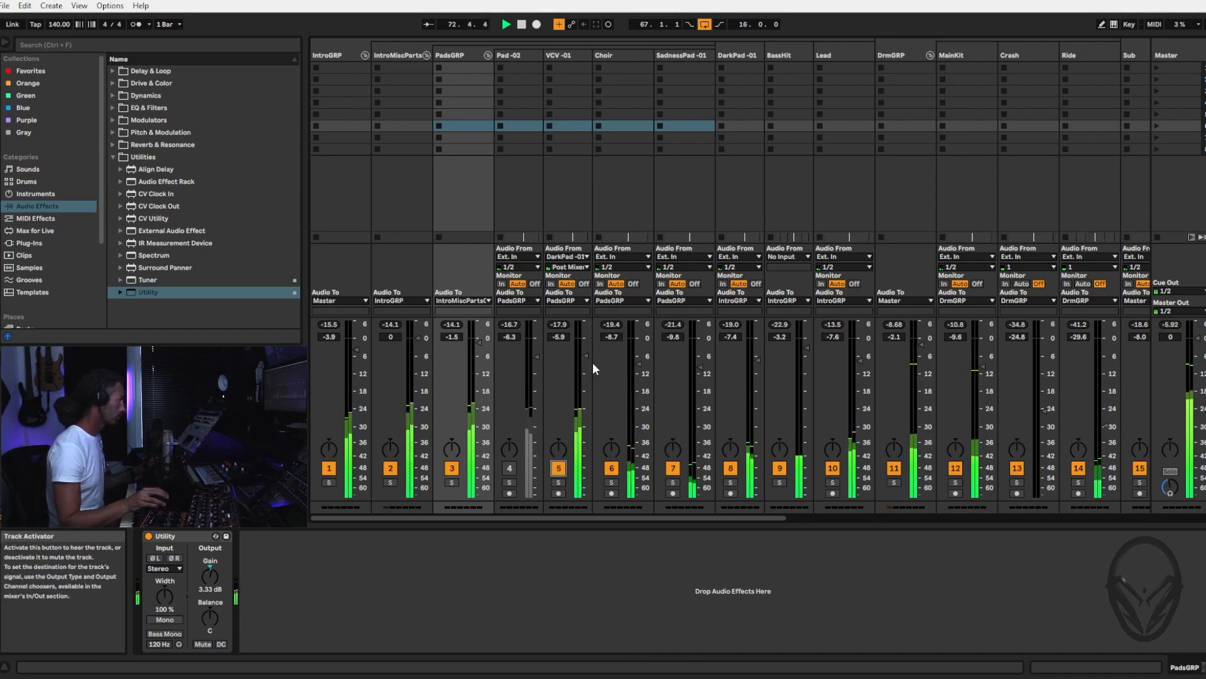
drag(584, 357, 585, 361)
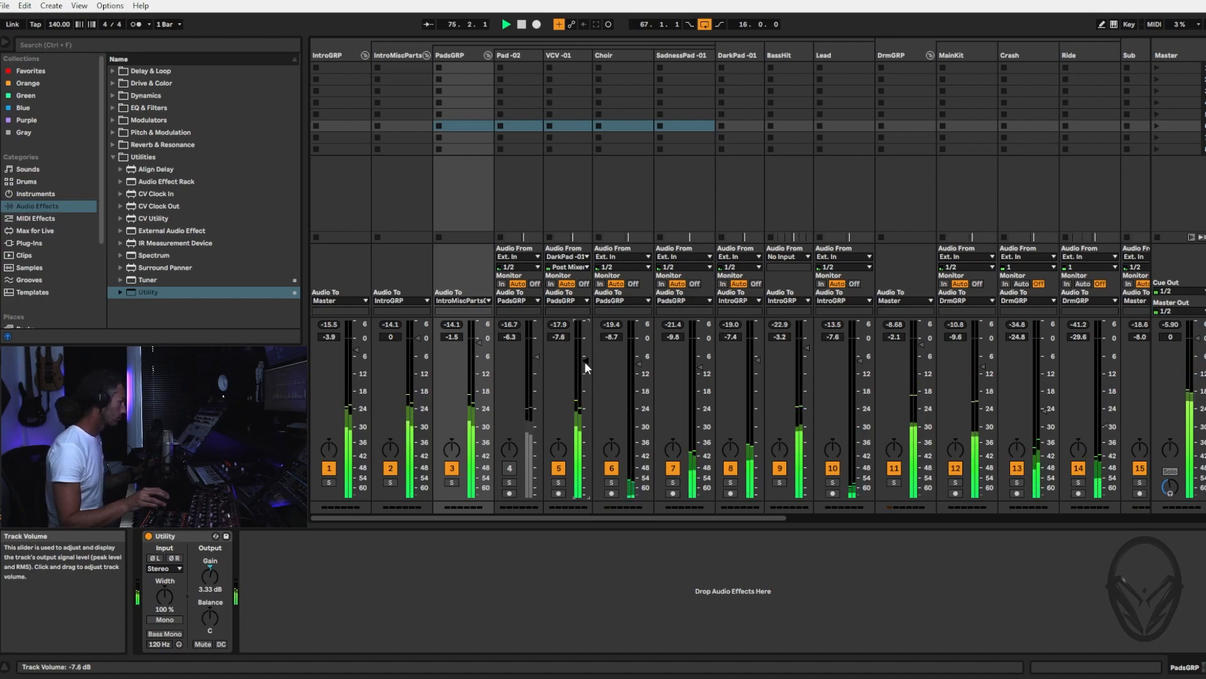
Unmute Pad -02 from a lowered level, solo it briefly, and blend its volume up to -6.3 dB in the looping mix
drag(538, 356, 536, 486)
click(510, 468)
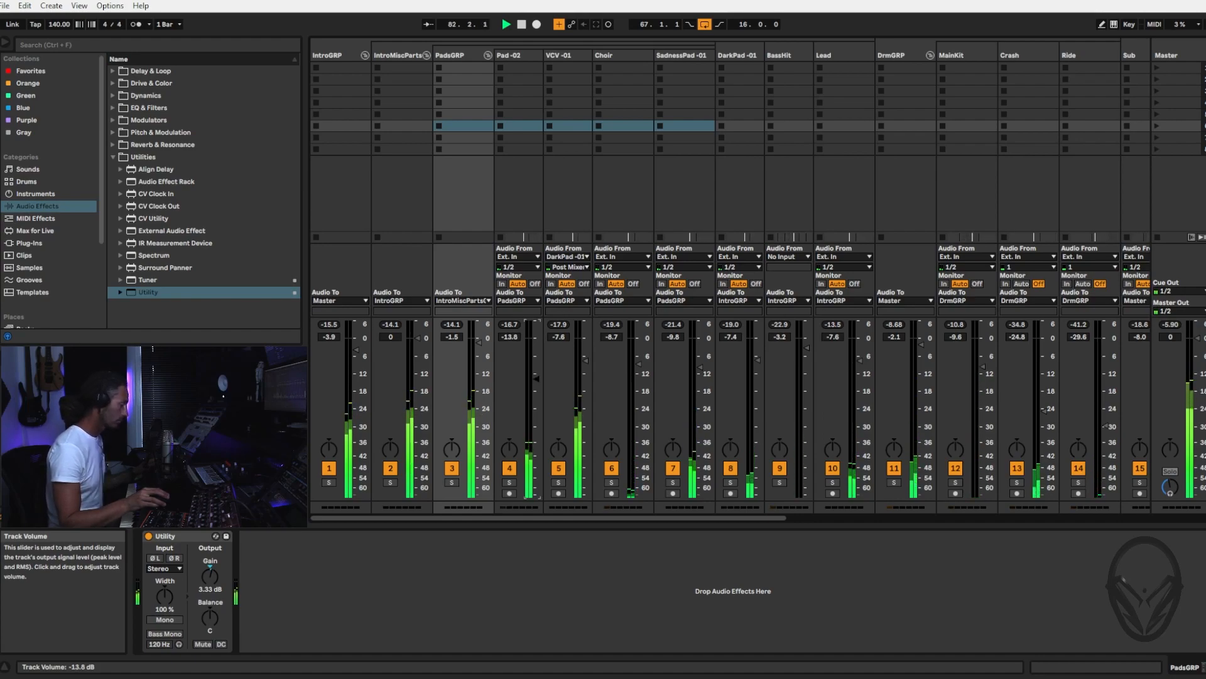
drag(536, 379, 536, 366)
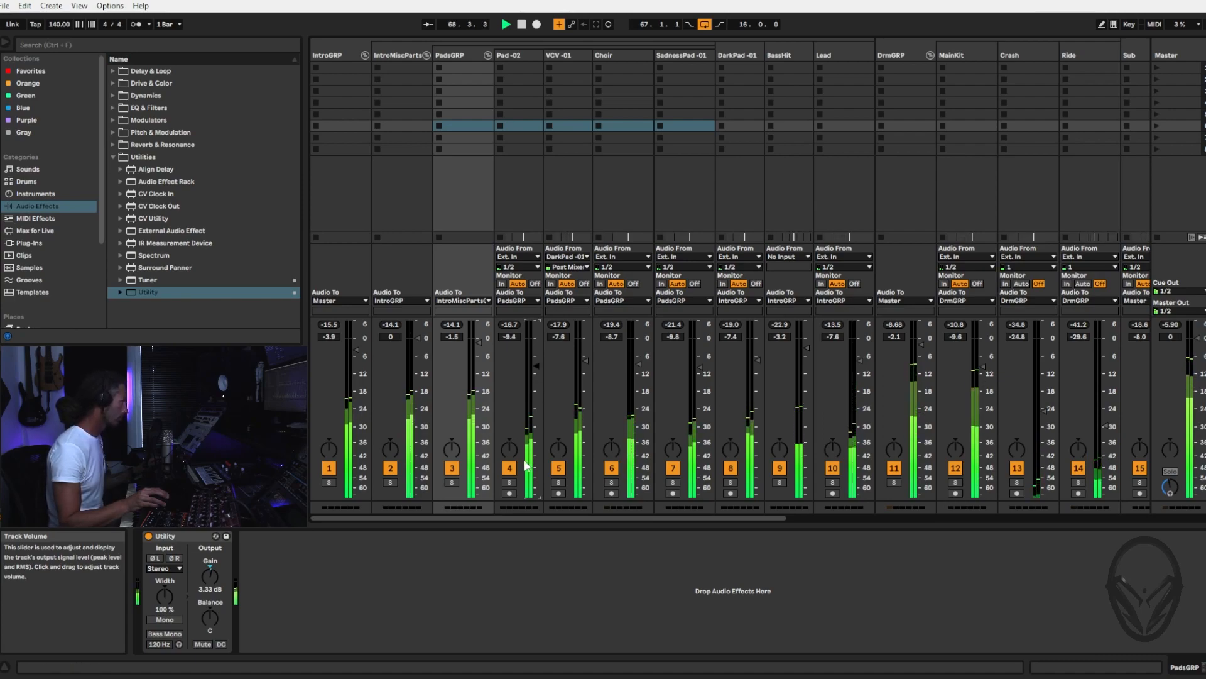
click(509, 482)
click(510, 483)
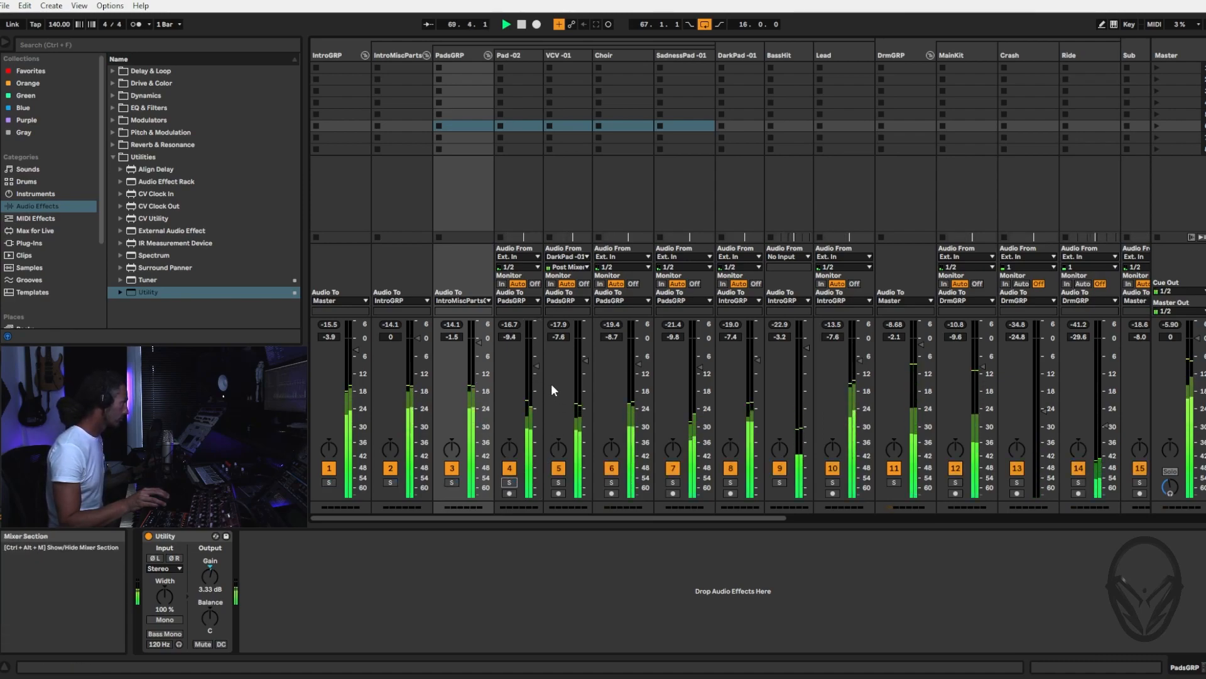
drag(536, 365, 536, 367)
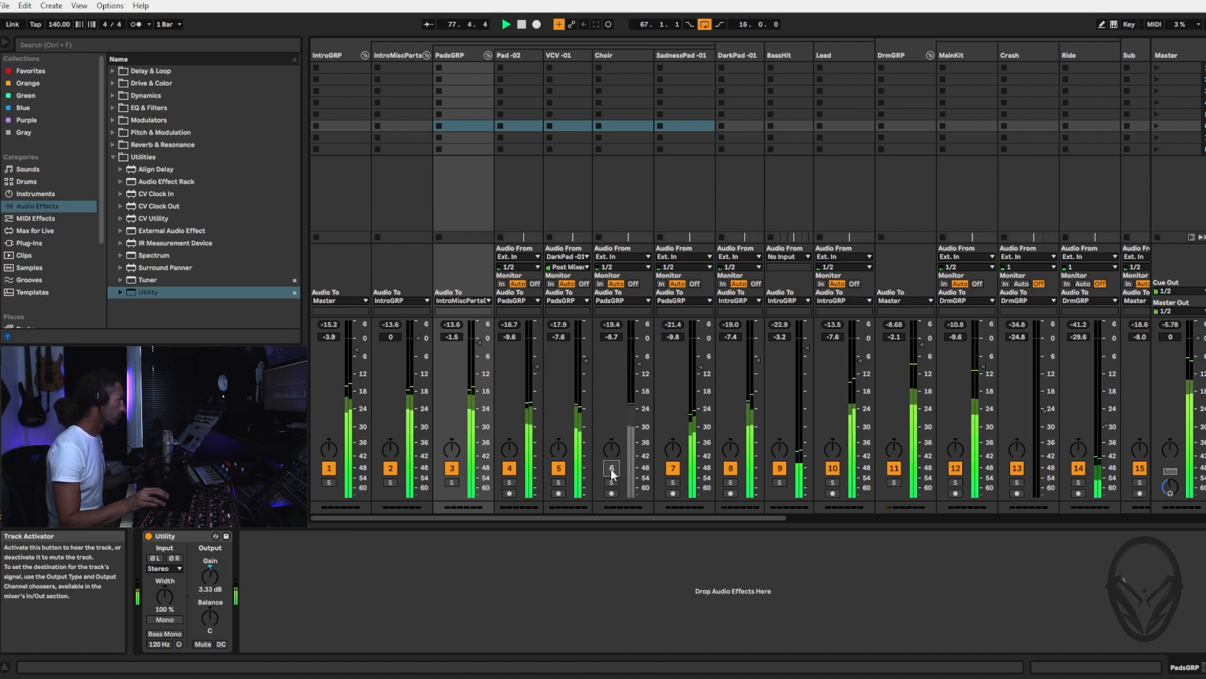
drag(528, 444, 527, 432)
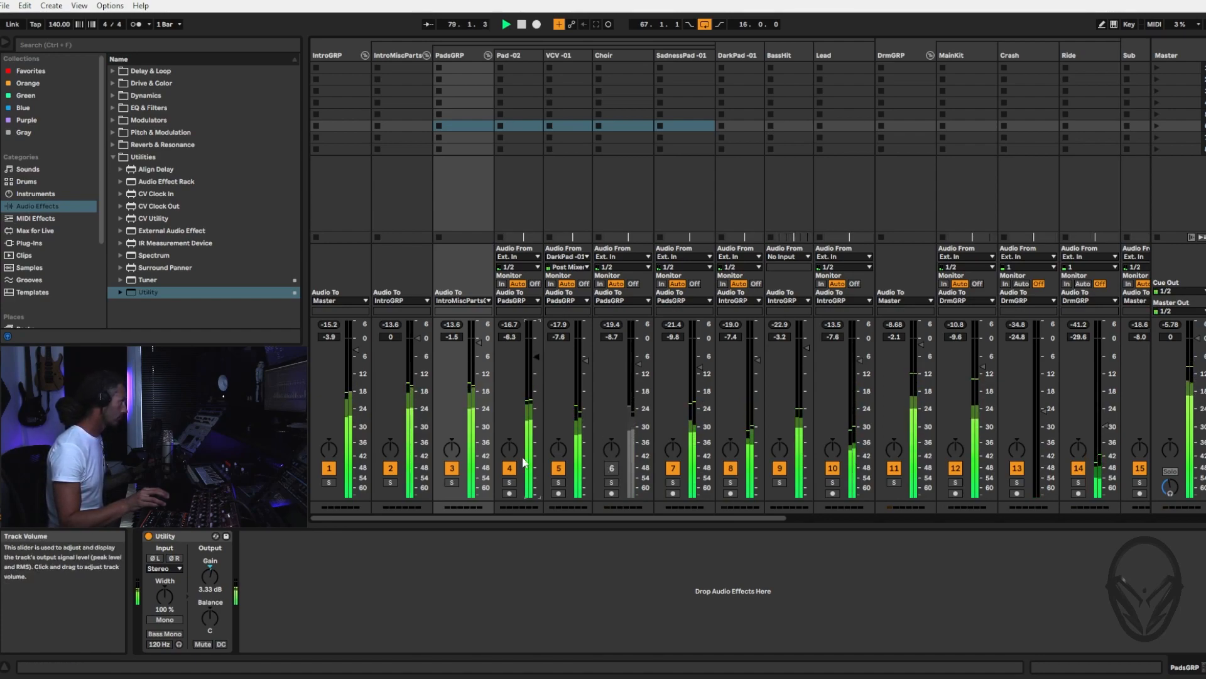
Solo Pad -02, SadnessPad -01 and Choir together to check their balance
click(509, 482)
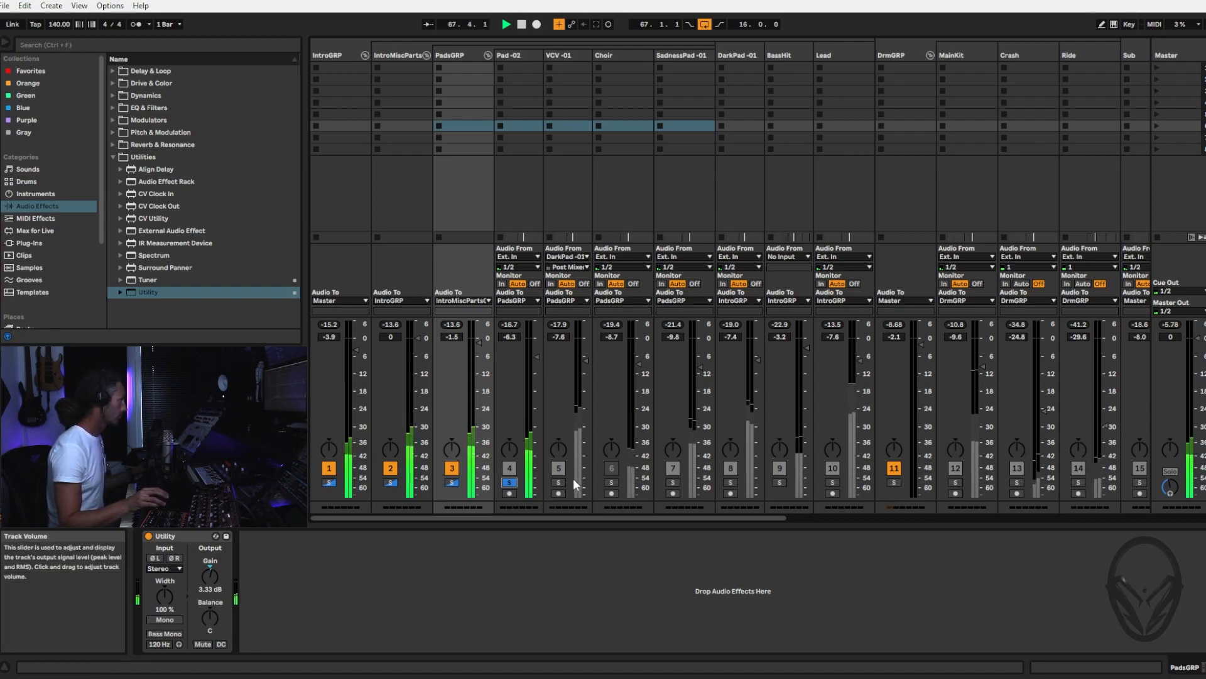
click(674, 483)
click(611, 483)
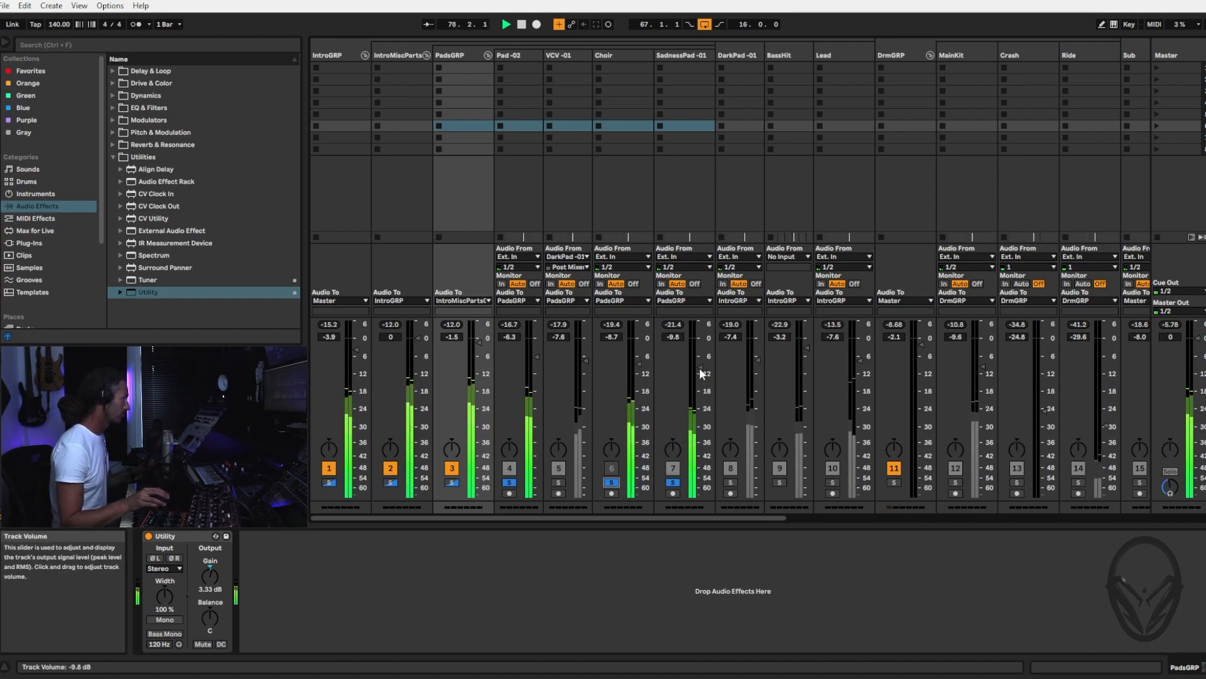
Reactivate the Choir track while soloing the whole PadsGRP group, and end the solo
click(452, 481)
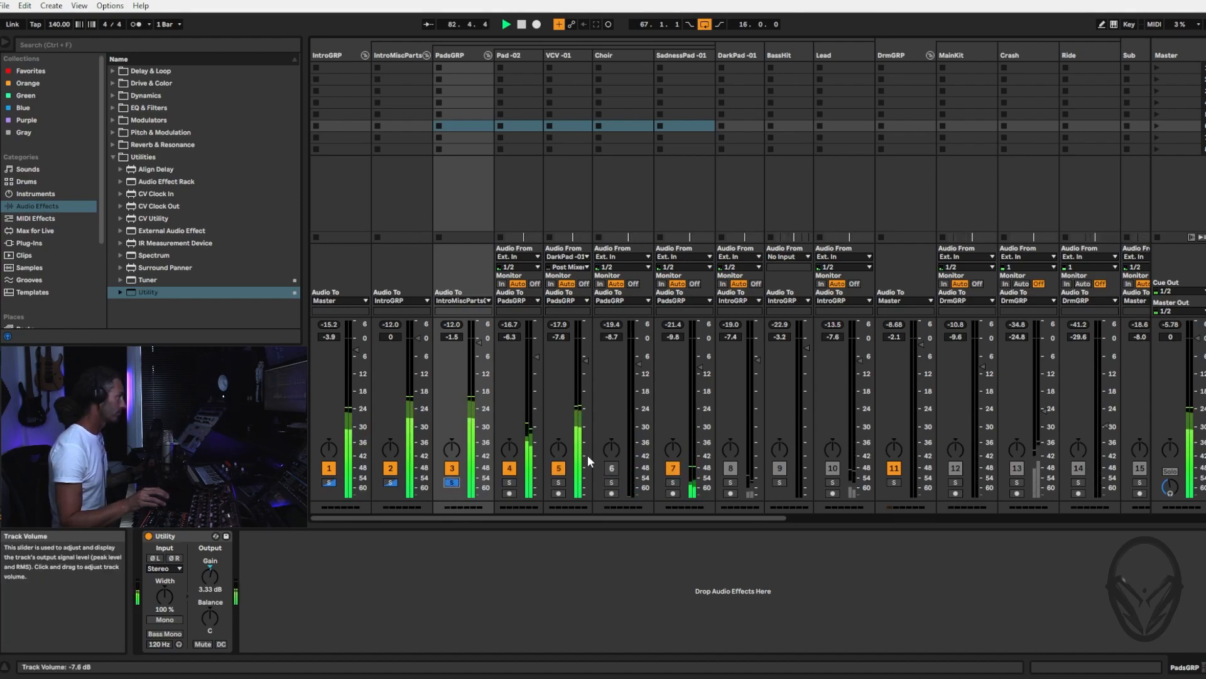
click(613, 476)
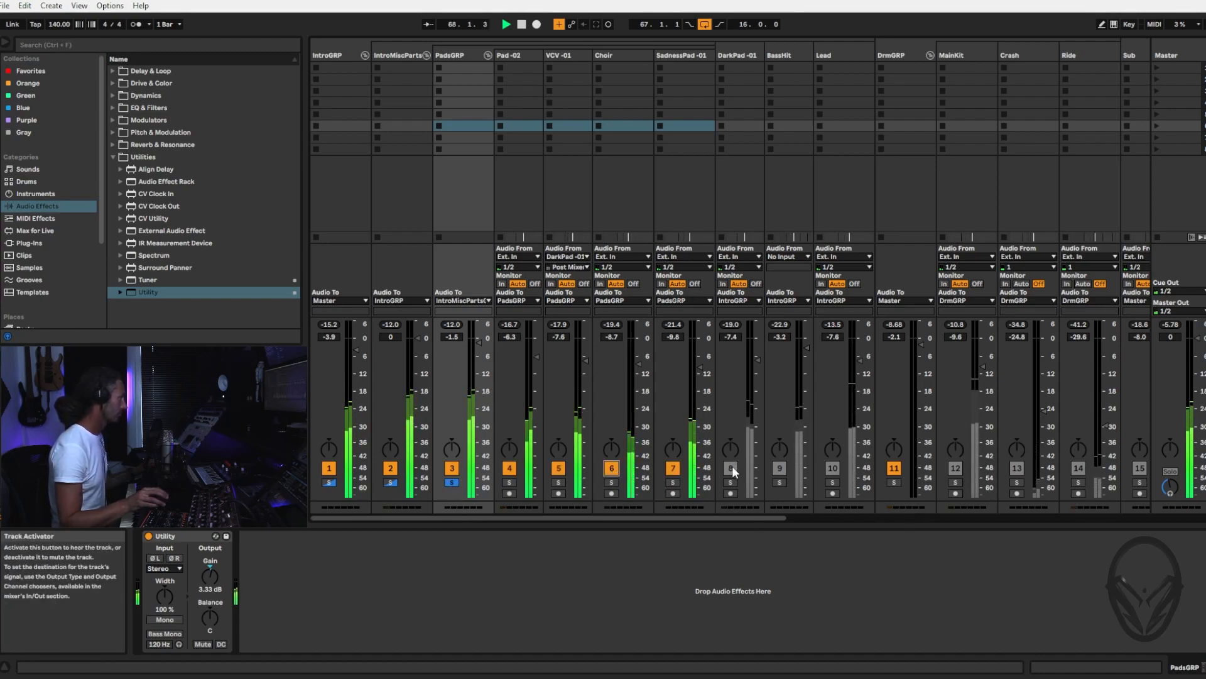
click(452, 482)
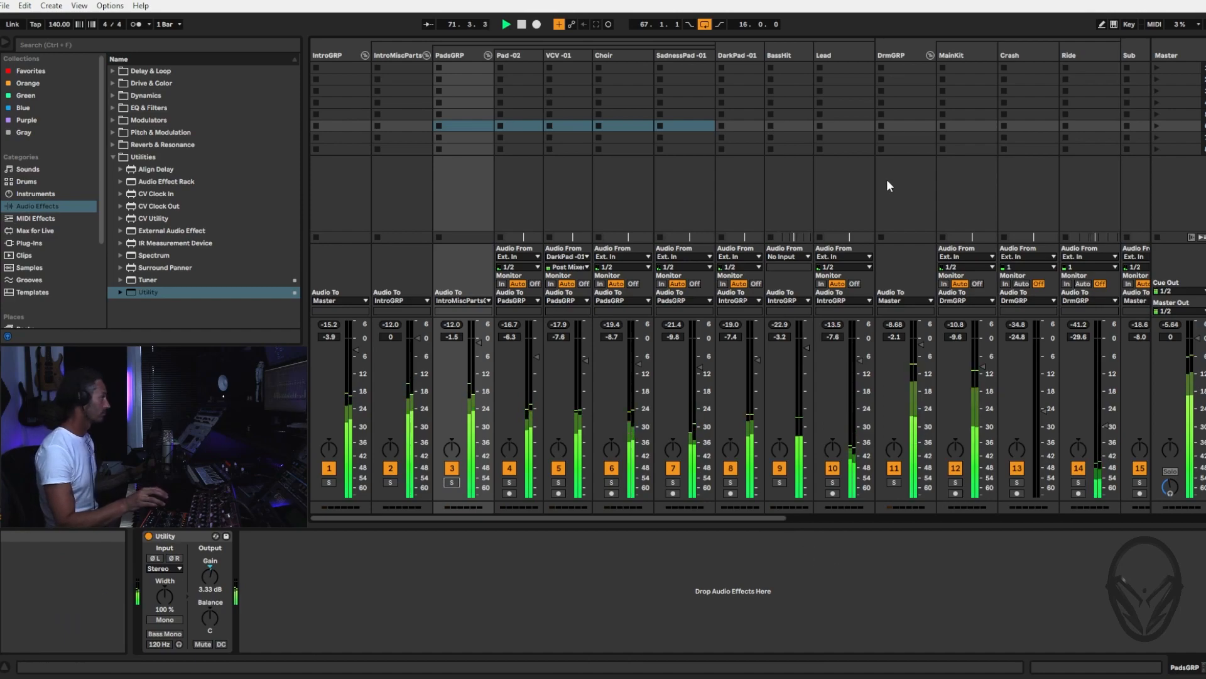
Turn looping off in the arrangement and zoom the timeline out to the whole track while playback continues
key(Tab)
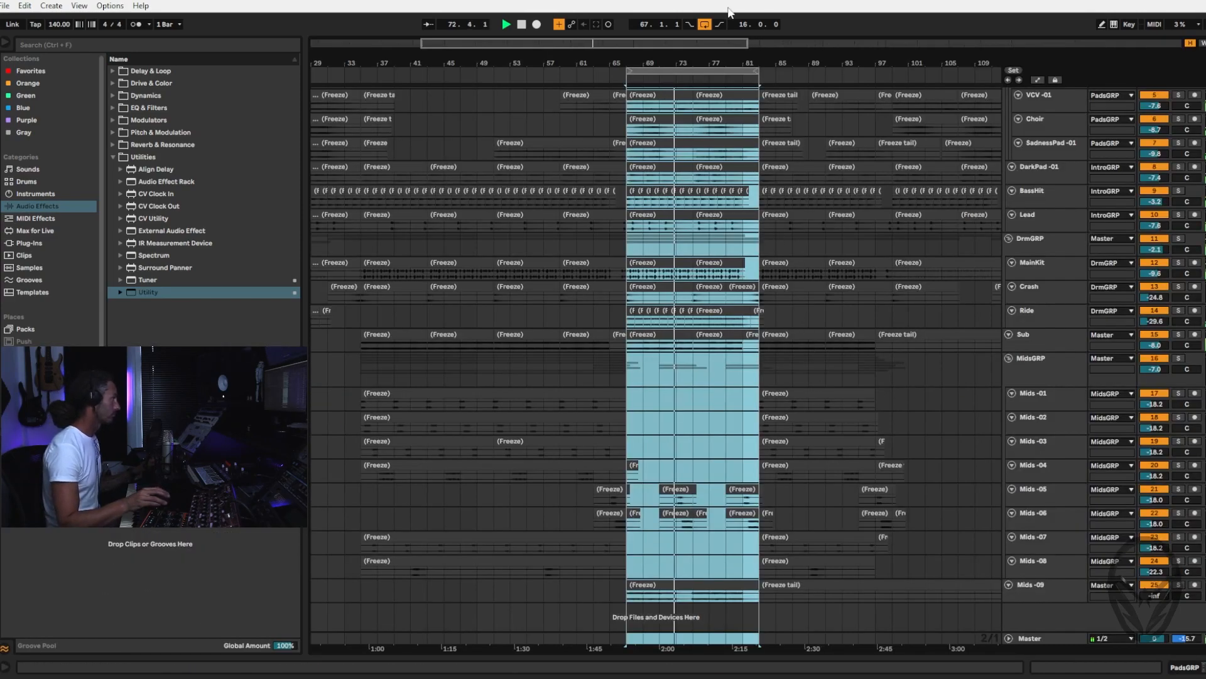
click(704, 25)
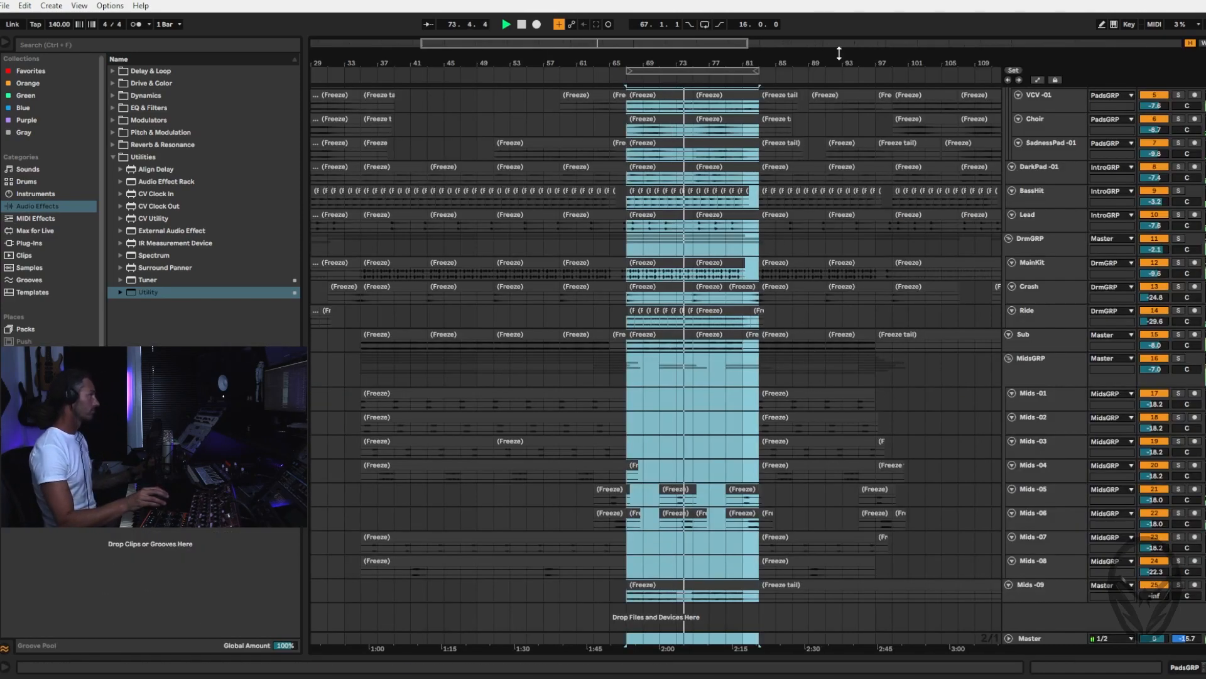
drag(841, 58, 686, 57)
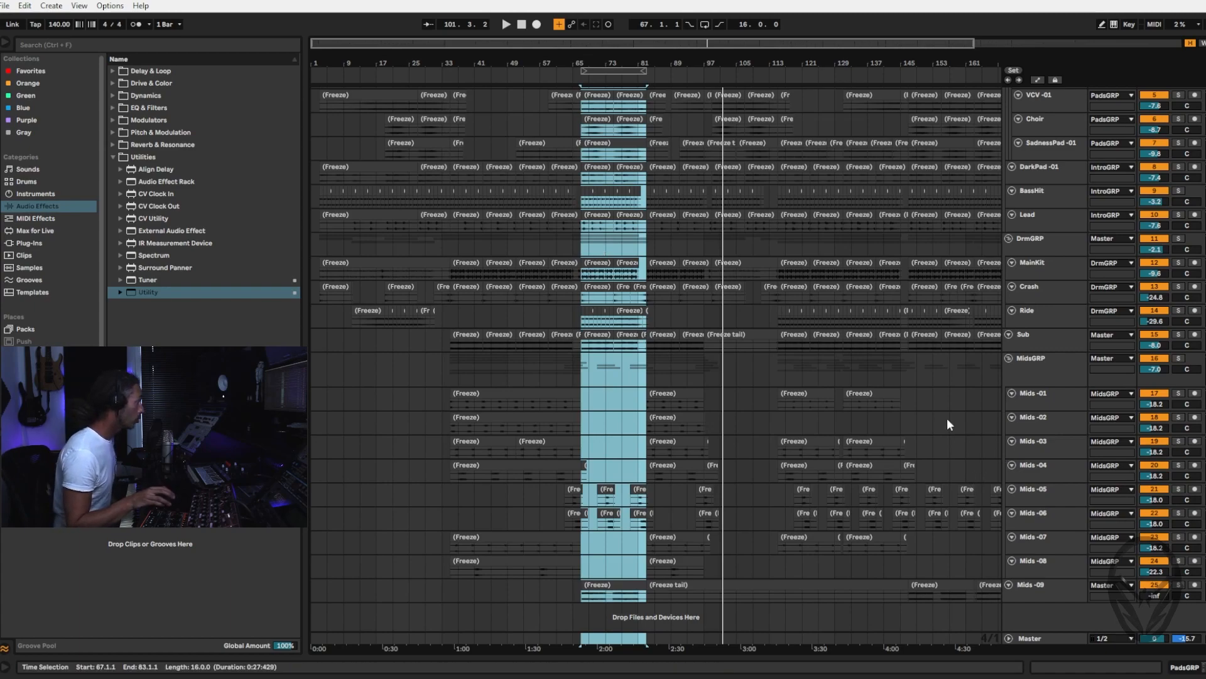
Select the Mids -09 track and bring its channel into view in the mixer
click(622, 583)
click(1046, 589)
key(Tab)
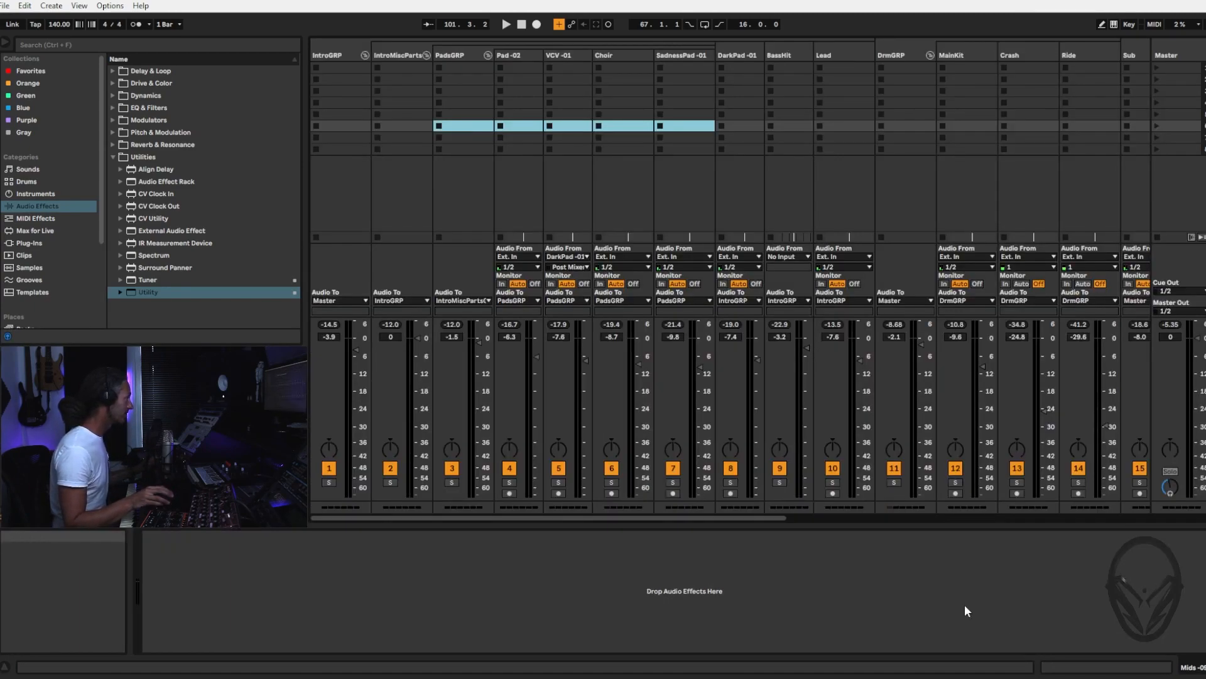
drag(752, 513, 1159, 503)
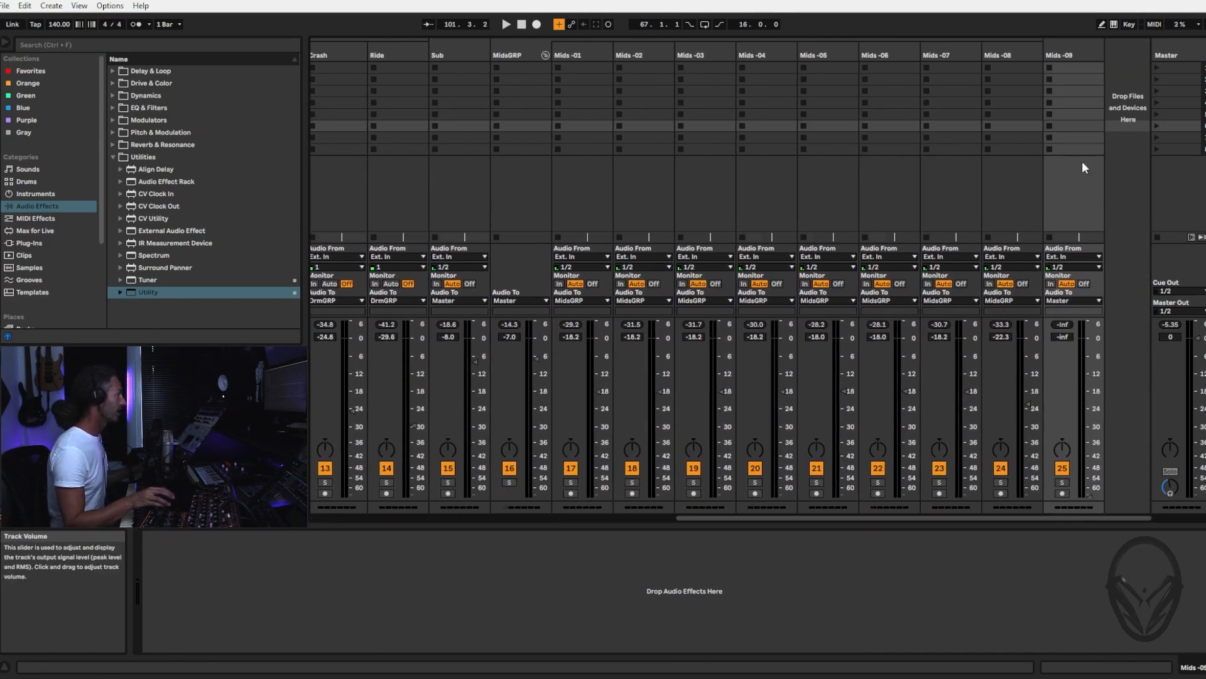
Solo Mids -09 from bar 67, try its volume at -10.7 dB, and return it to silence with the solo off
click(1061, 481)
key(space)
drag(1090, 495, 1090, 370)
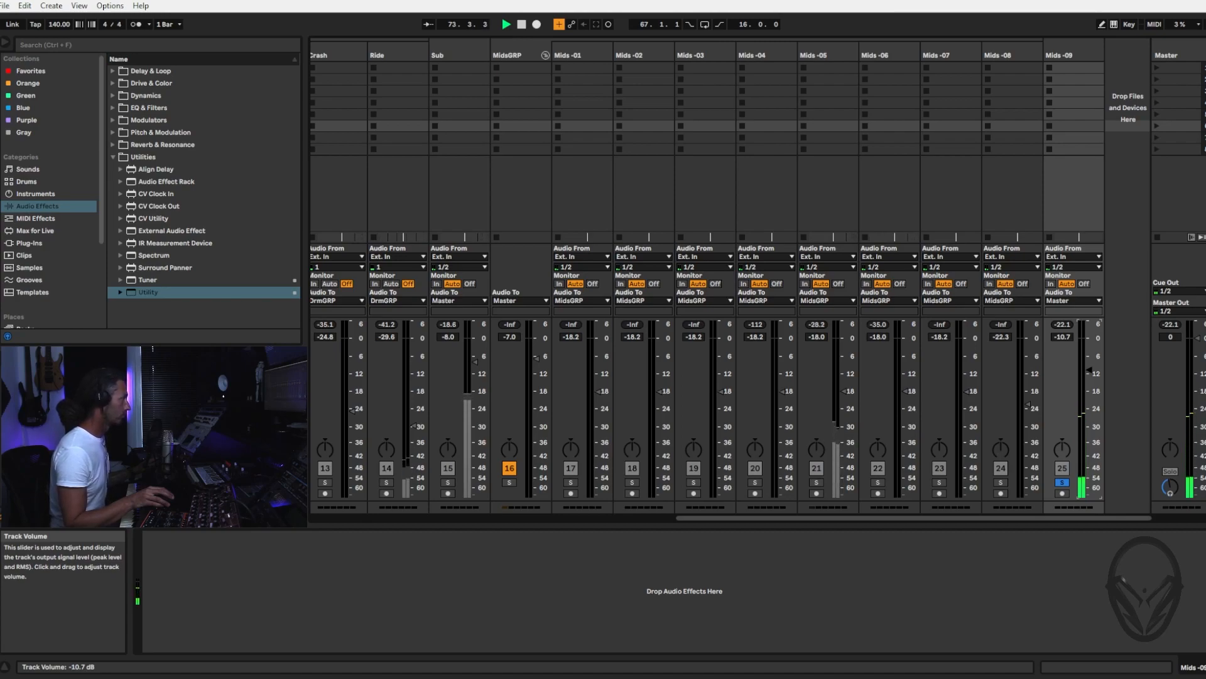
drag(1089, 370, 1091, 495)
click(1061, 482)
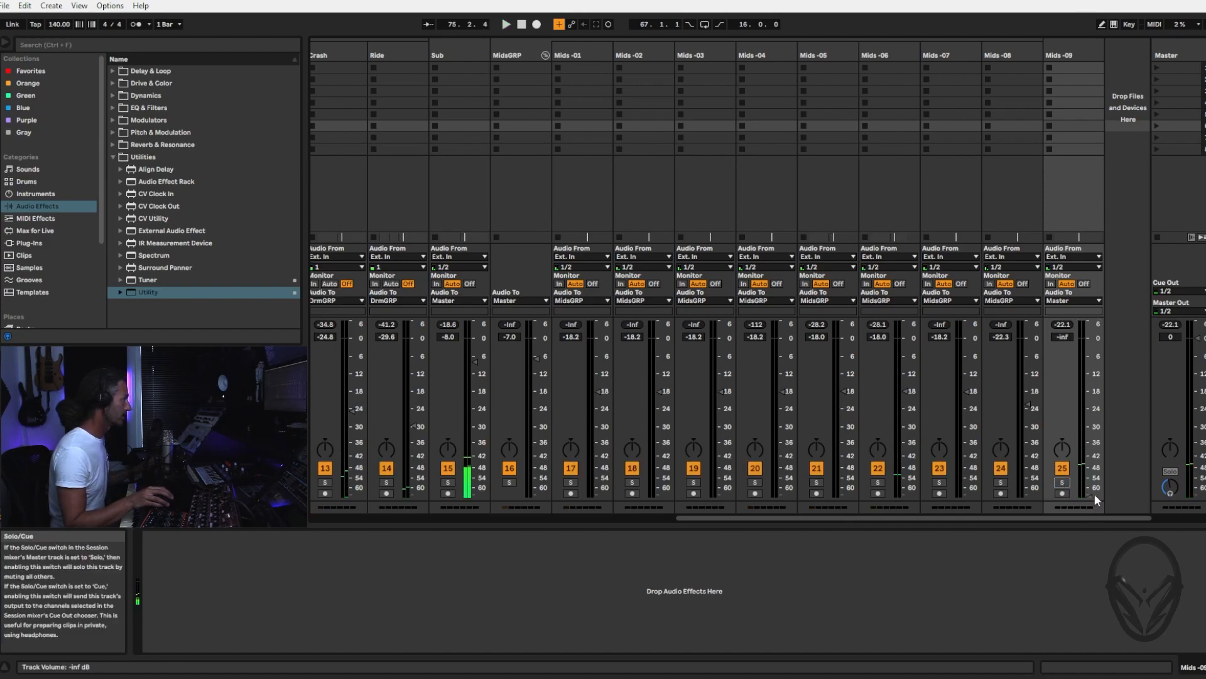
Play the full mix from bar 67 and bring the Mids -09 volume up to -13.0 dB
key(space)
drag(1089, 492, 1089, 391)
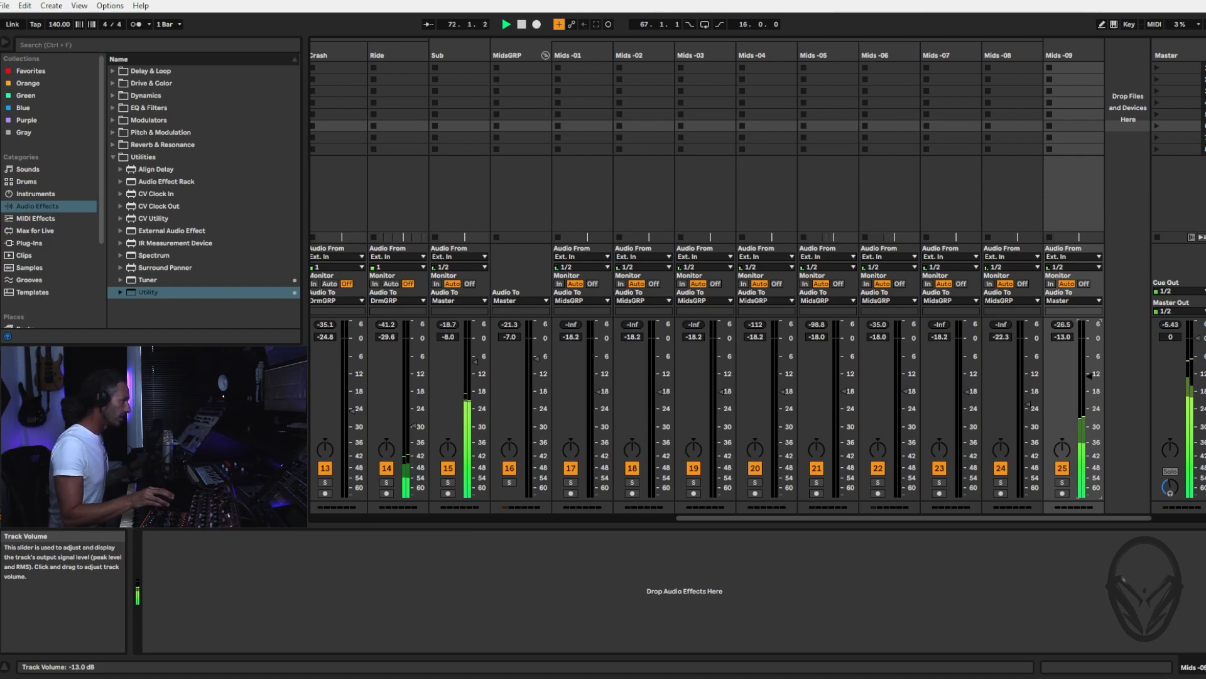
drag(1089, 377, 1088, 376)
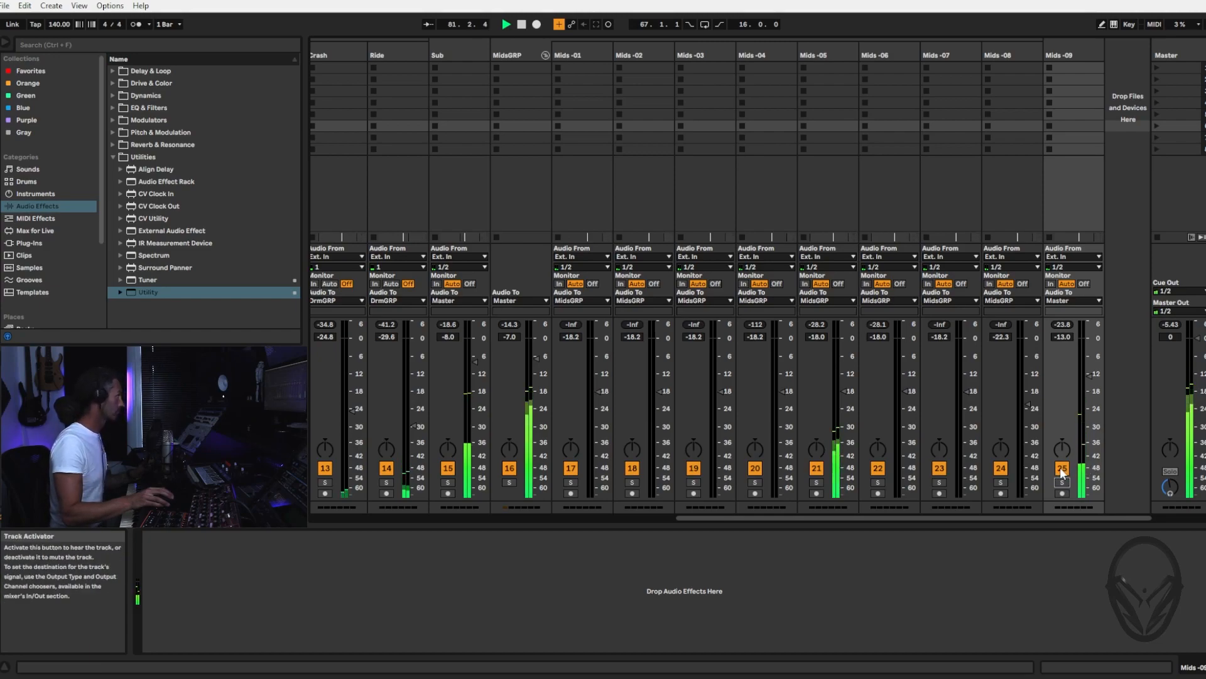
Loop the 16-bar section from bar 67 and compare the mix with Mids -09 muted and unmuted
key(ctrl+l)
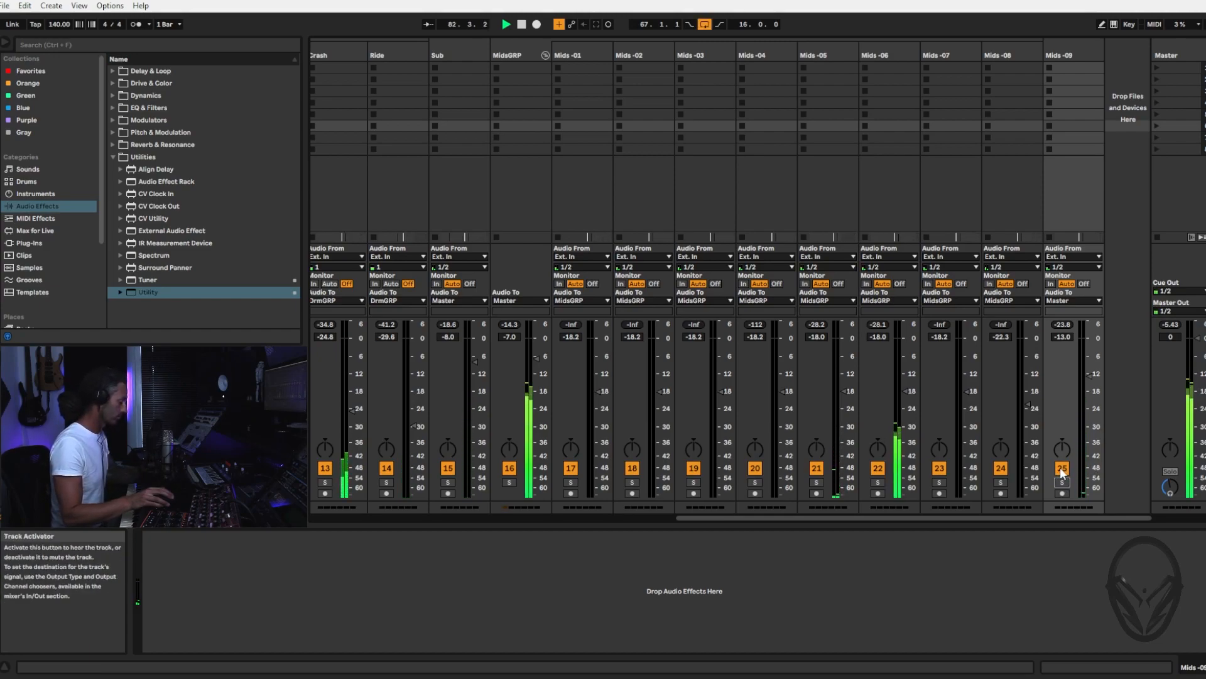
click(1062, 469)
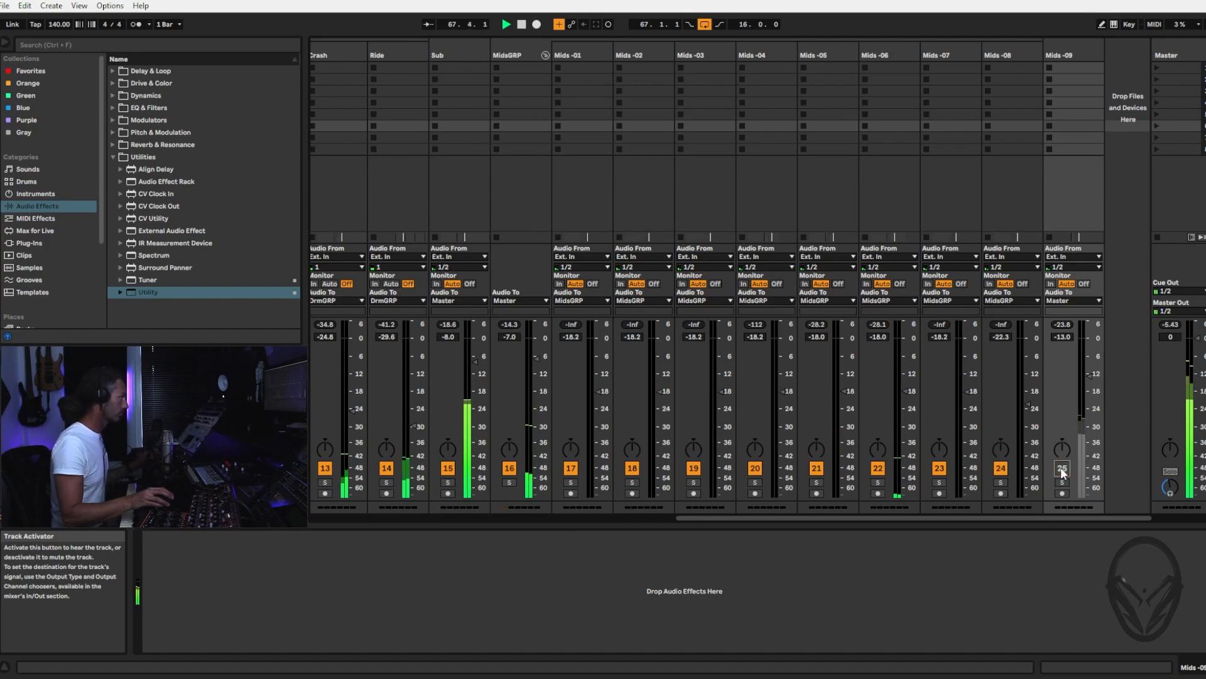
click(1062, 468)
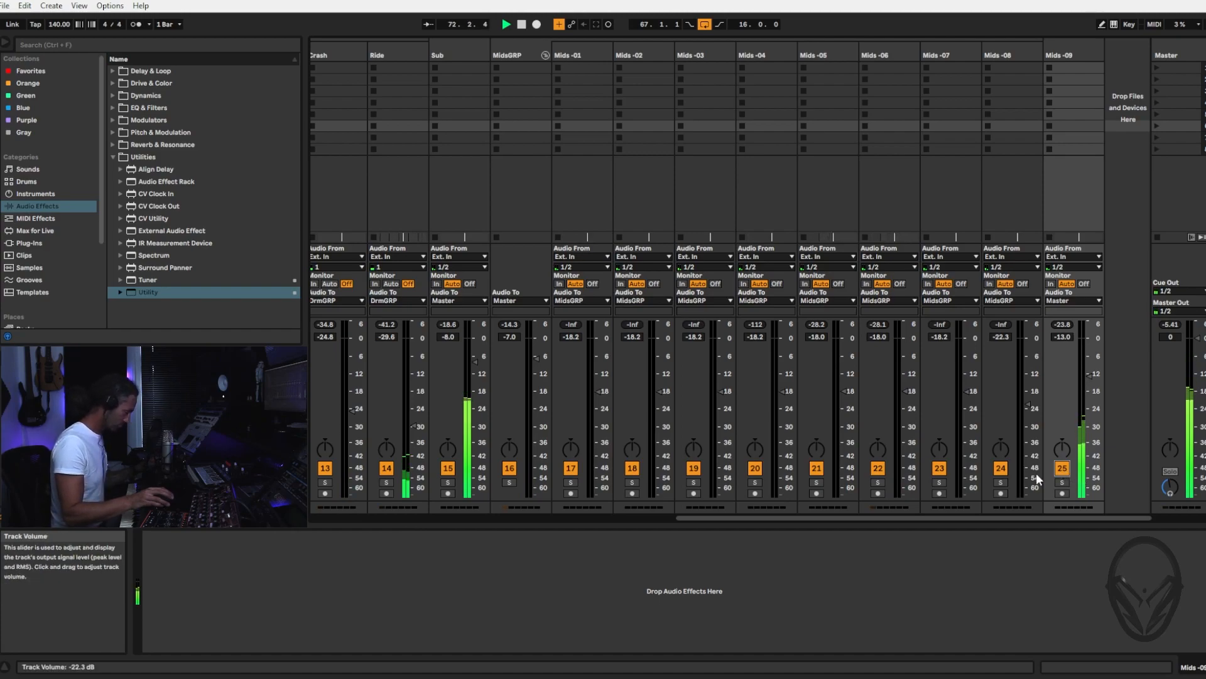
Try the Mids -09 volume at -12.0 dB, stop and replay the section, and lower it to -16.2 dB
drag(1095, 368, 1091, 375)
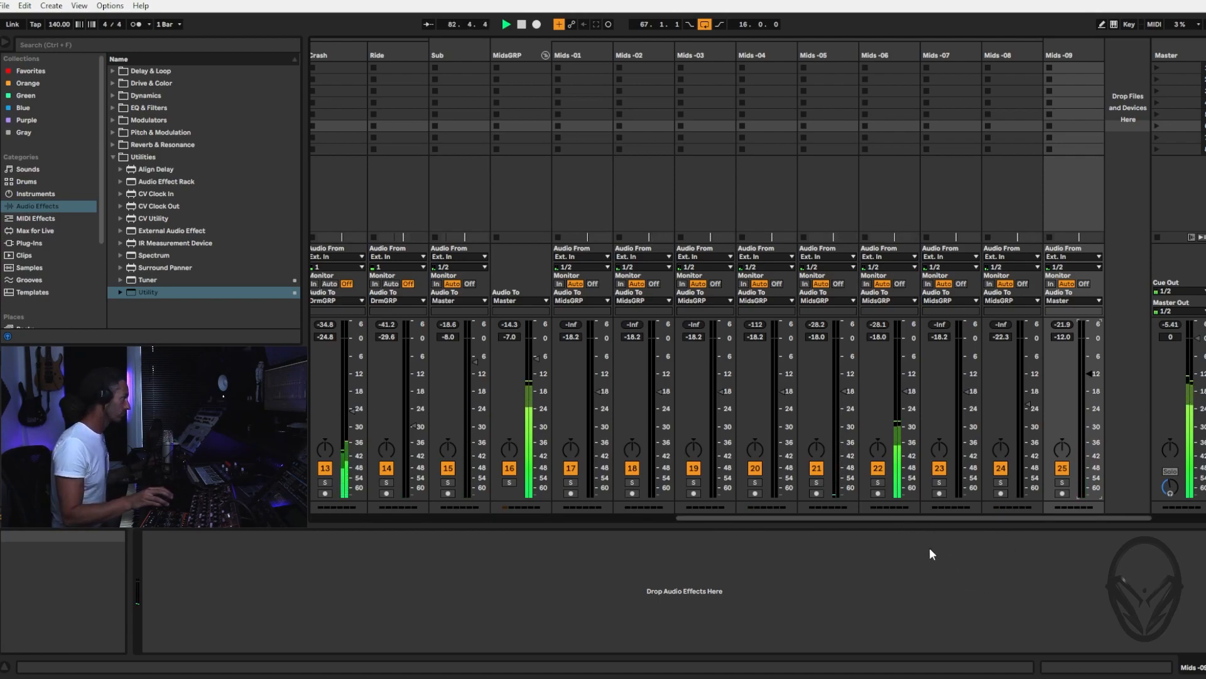
key(space)
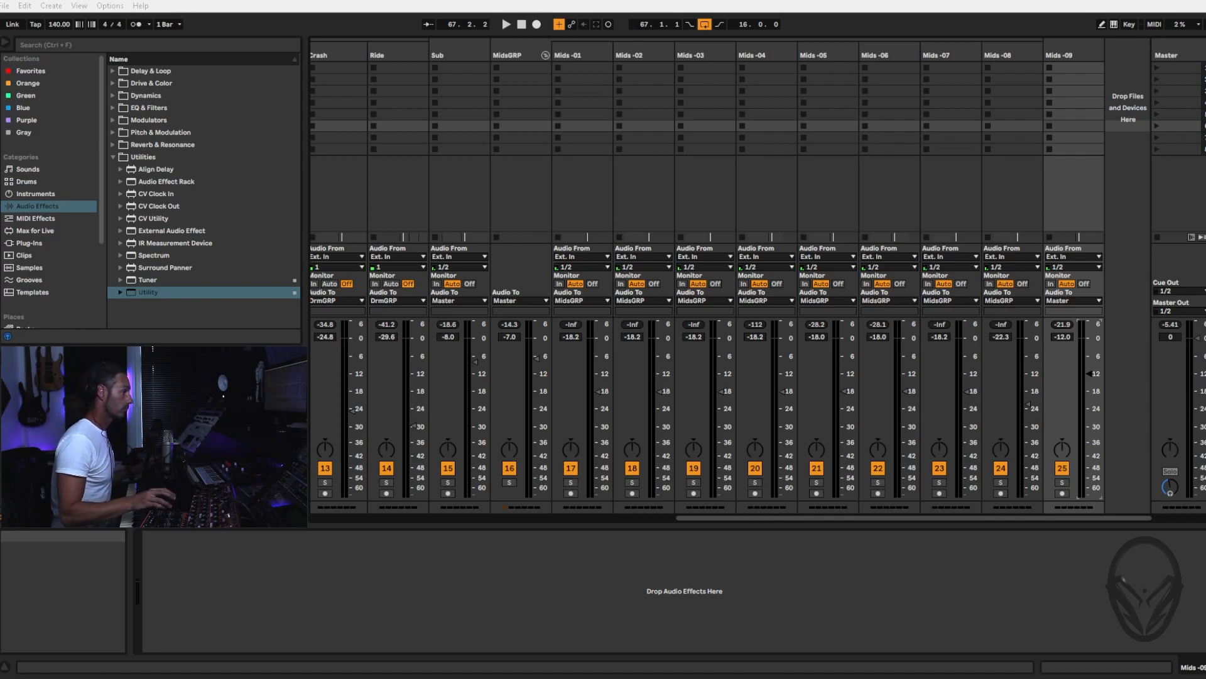
click(507, 26)
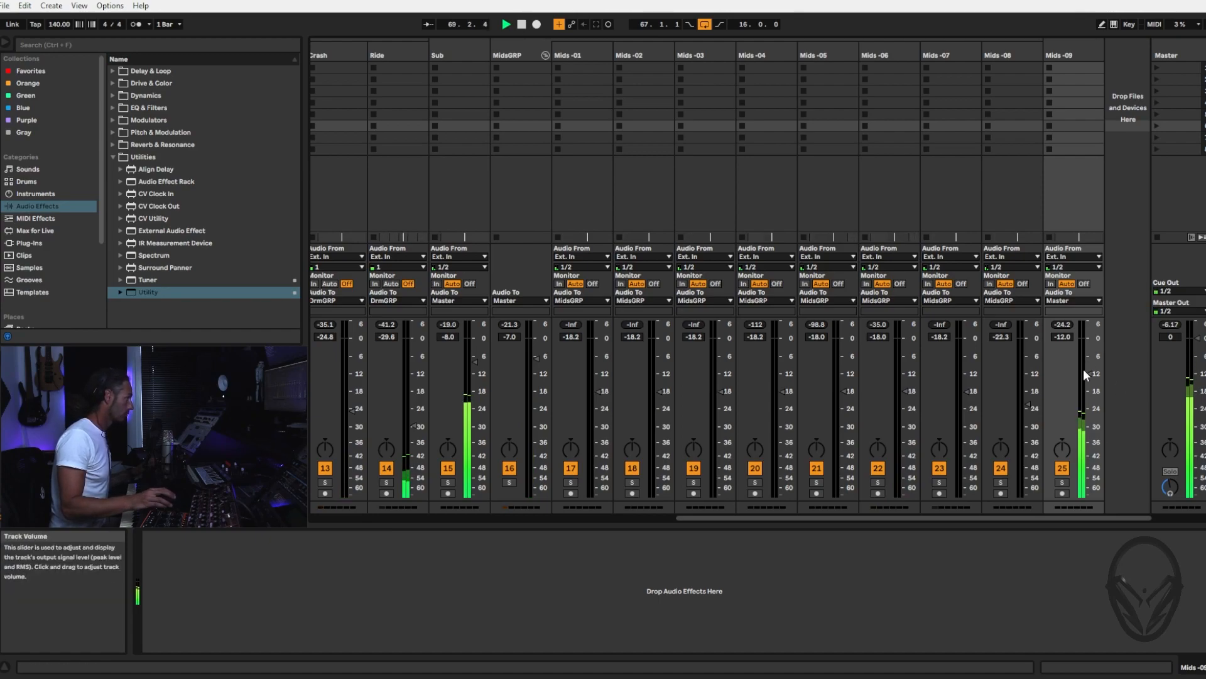
drag(1087, 375, 1086, 384)
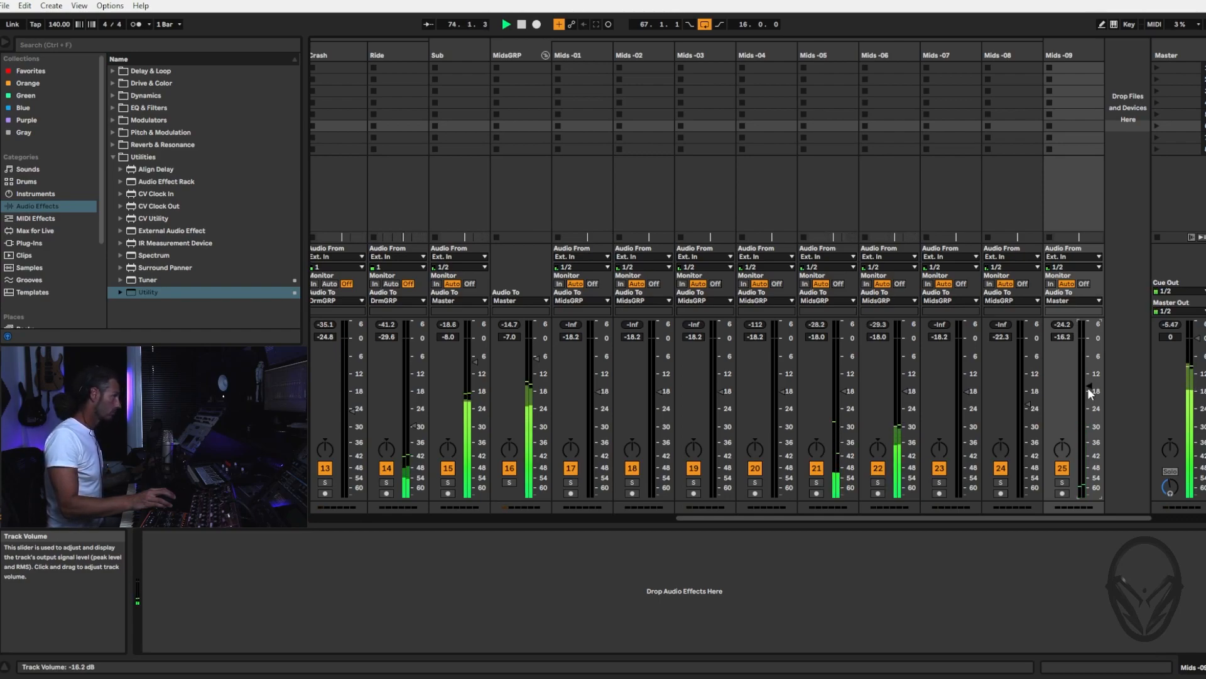
Select the Mids -05 and Mids -06 tracks together and show them in the Arrangement view
click(865, 56)
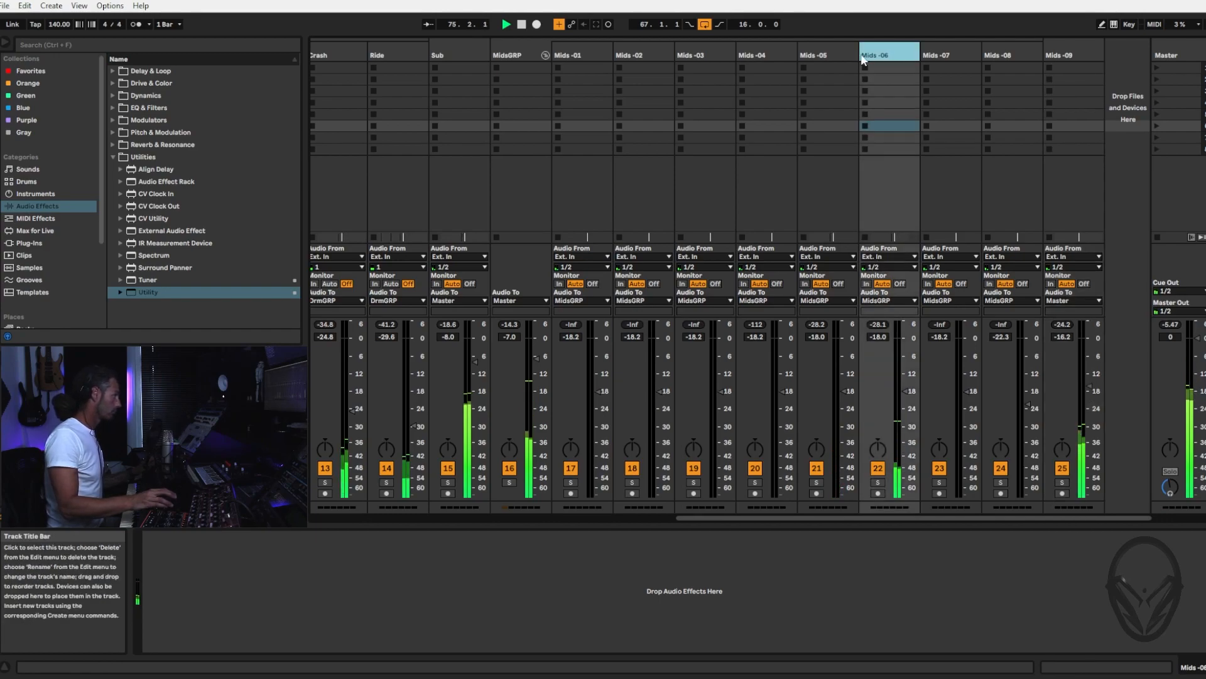
shift+click(816, 54)
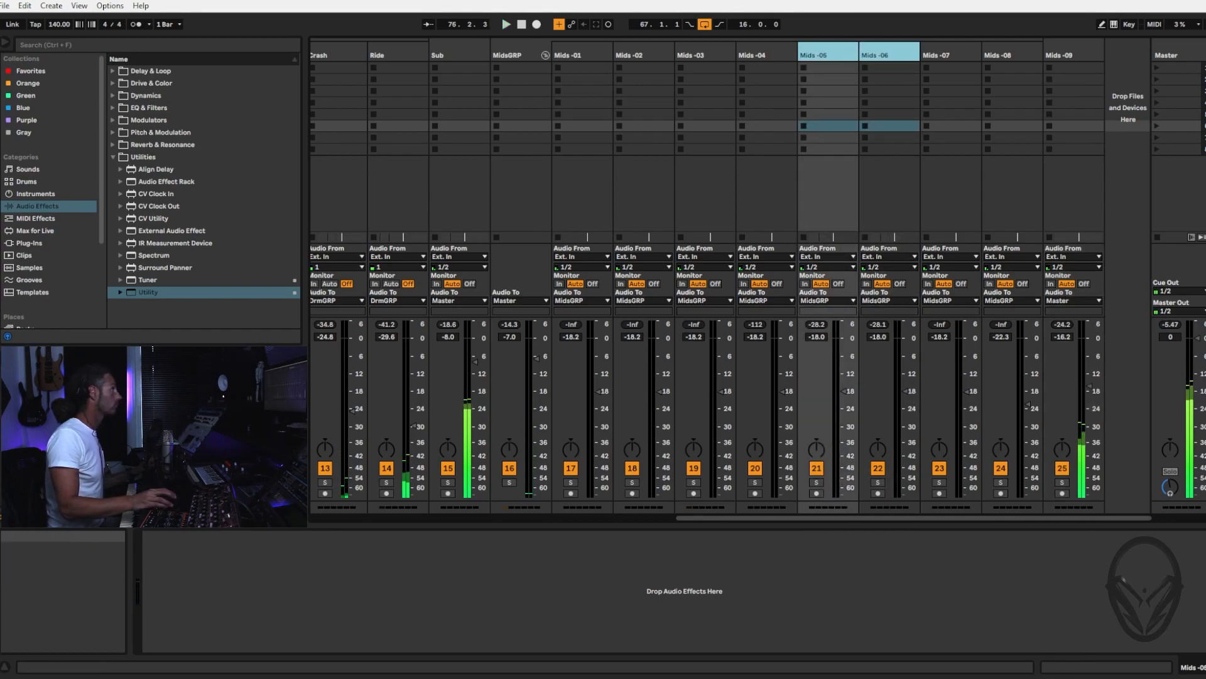
key(Tab)
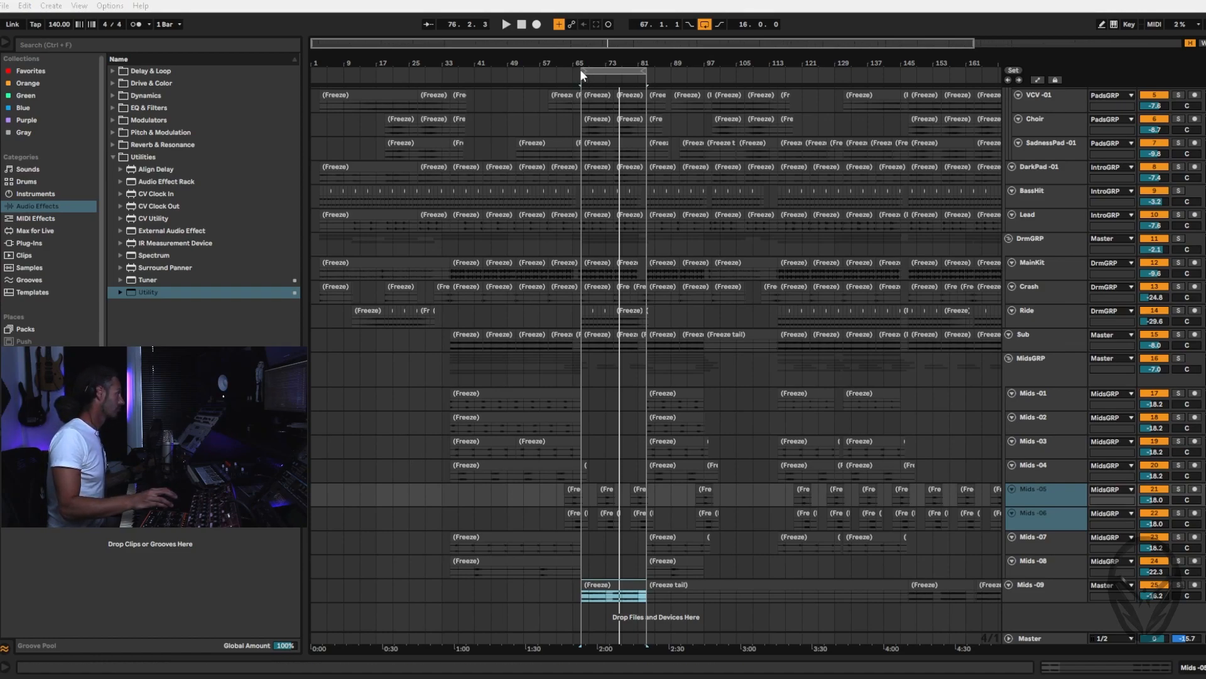
Extend the loop back to bar 33, play the mix from there, and stop with the playhead back at bar 1
drag(579, 70, 449, 81)
key(space)
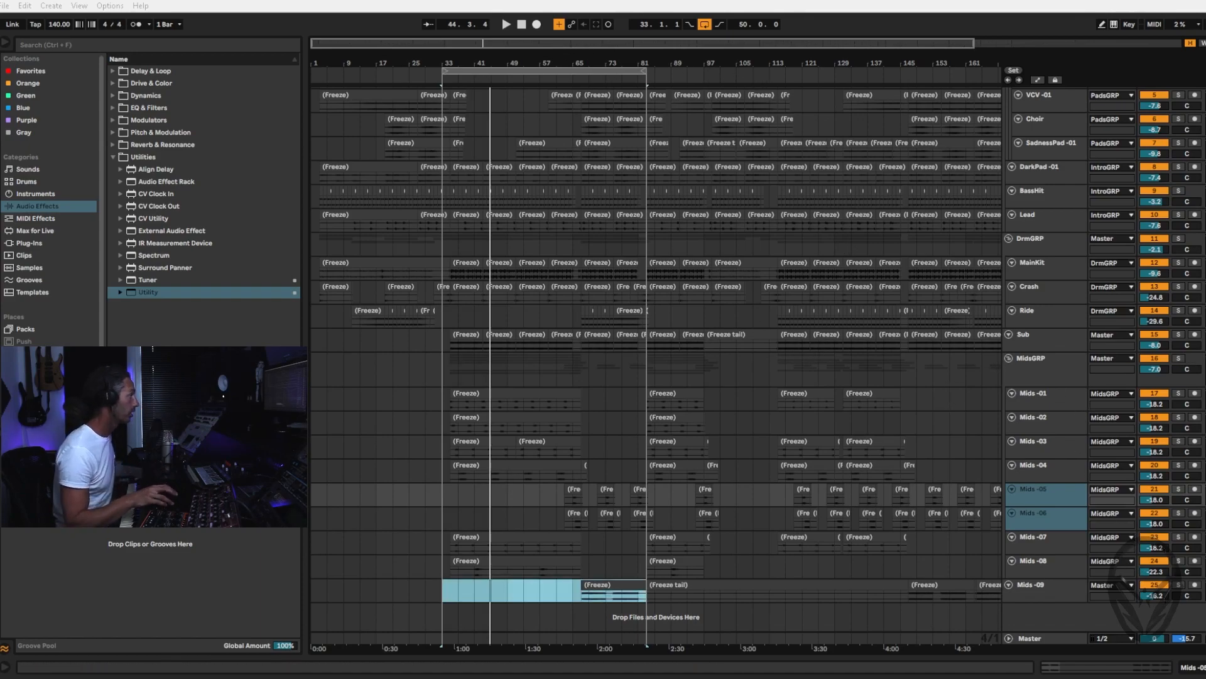
click(521, 26)
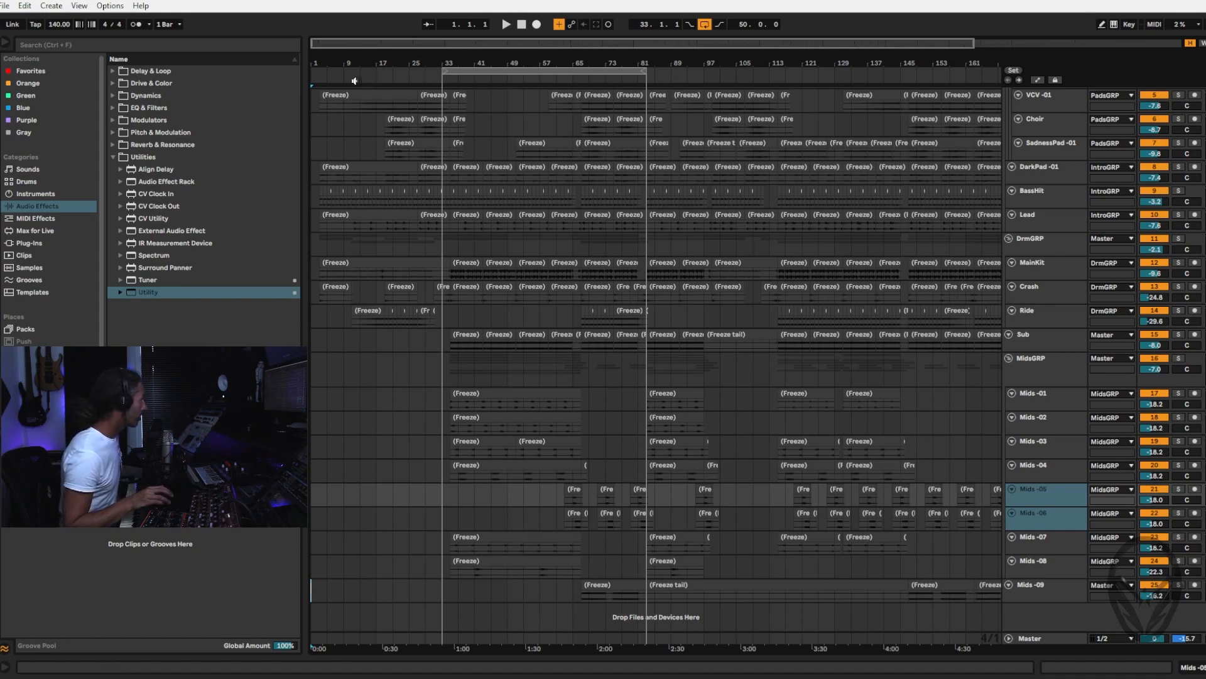
Stretch the loop from bar 1 to bar 149 and play the full mix through it
drag(444, 70, 258, 93)
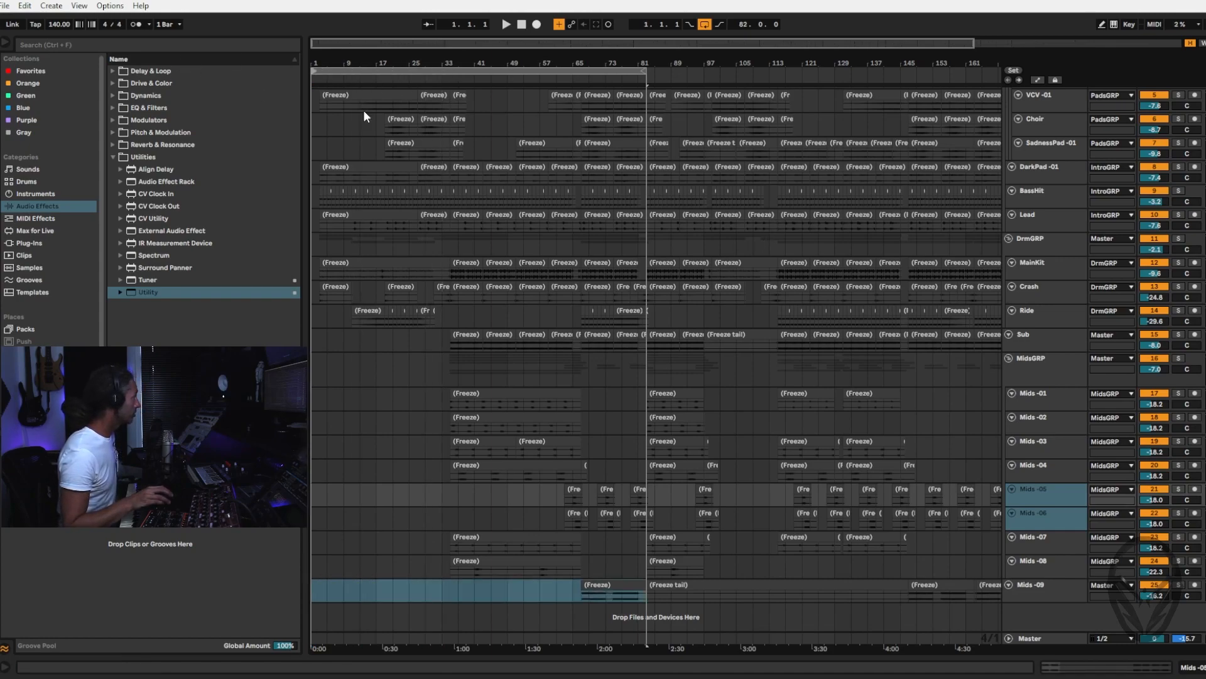
drag(646, 71, 917, 65)
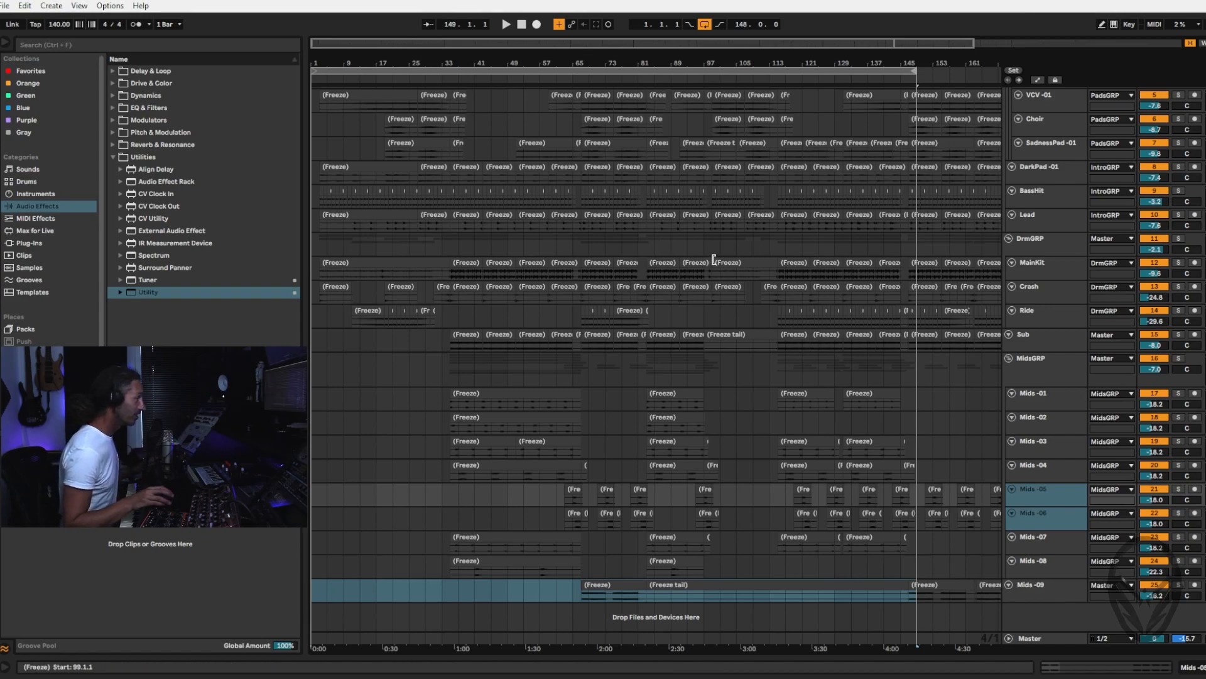
key(space)
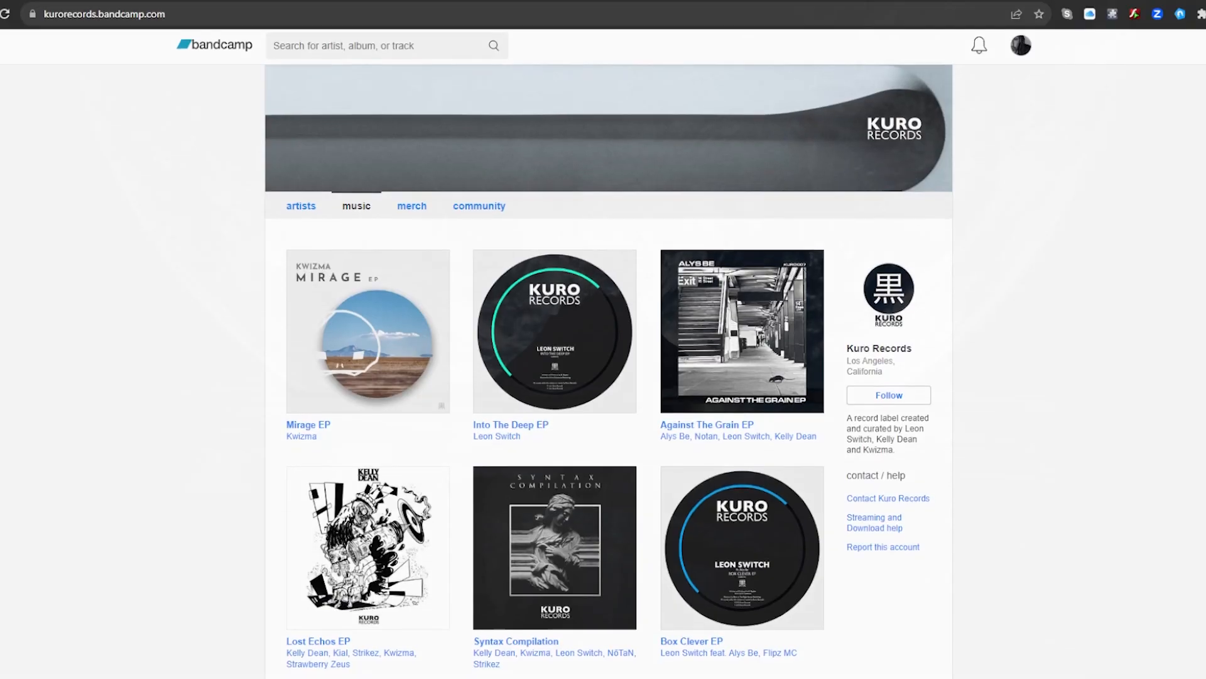
Switch to the browser and look through the Kuro Records releases on Bandcamp and the sample packs in the Leon Switch shop
scroll(603, 352, down, 2)
scroll(603, 351, down, 3)
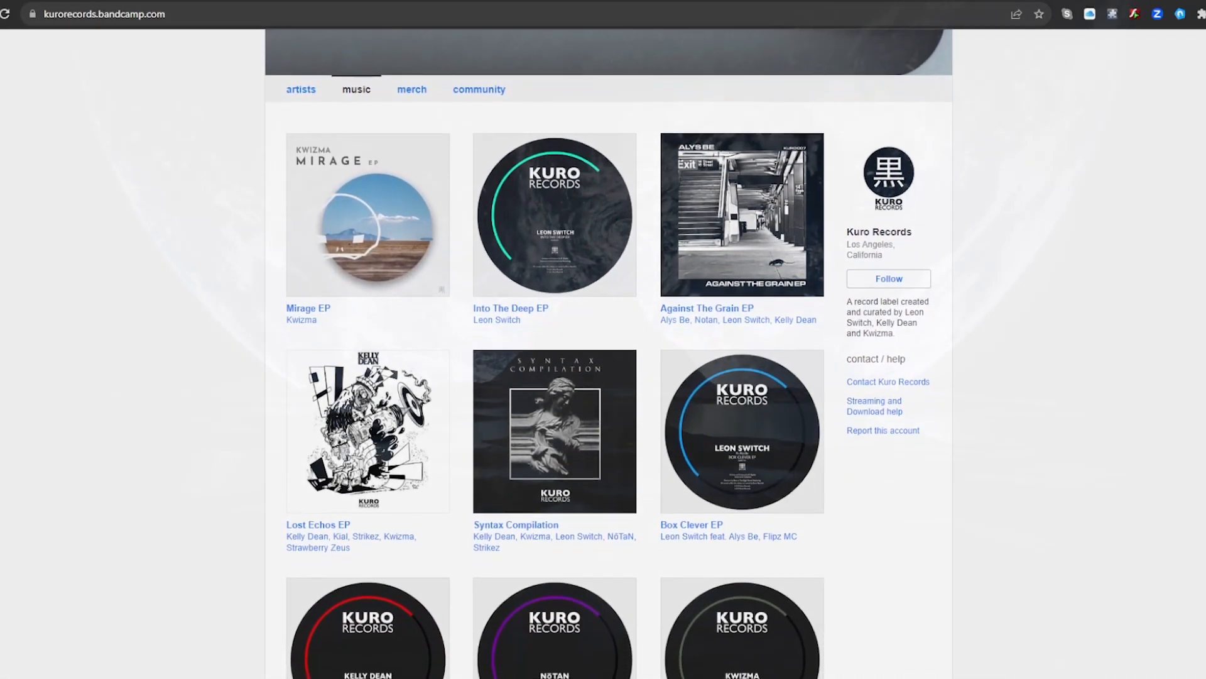
scroll(603, 352, down, 1)
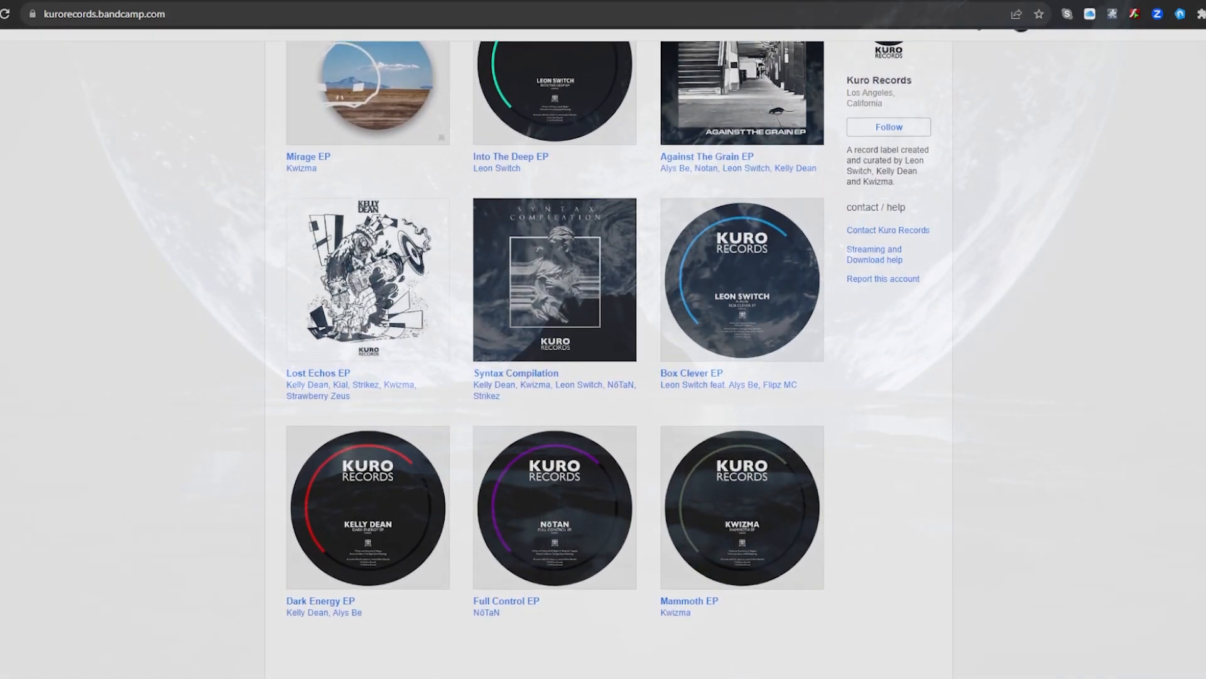
scroll(603, 352, up, 2)
scroll(603, 351, up, 2)
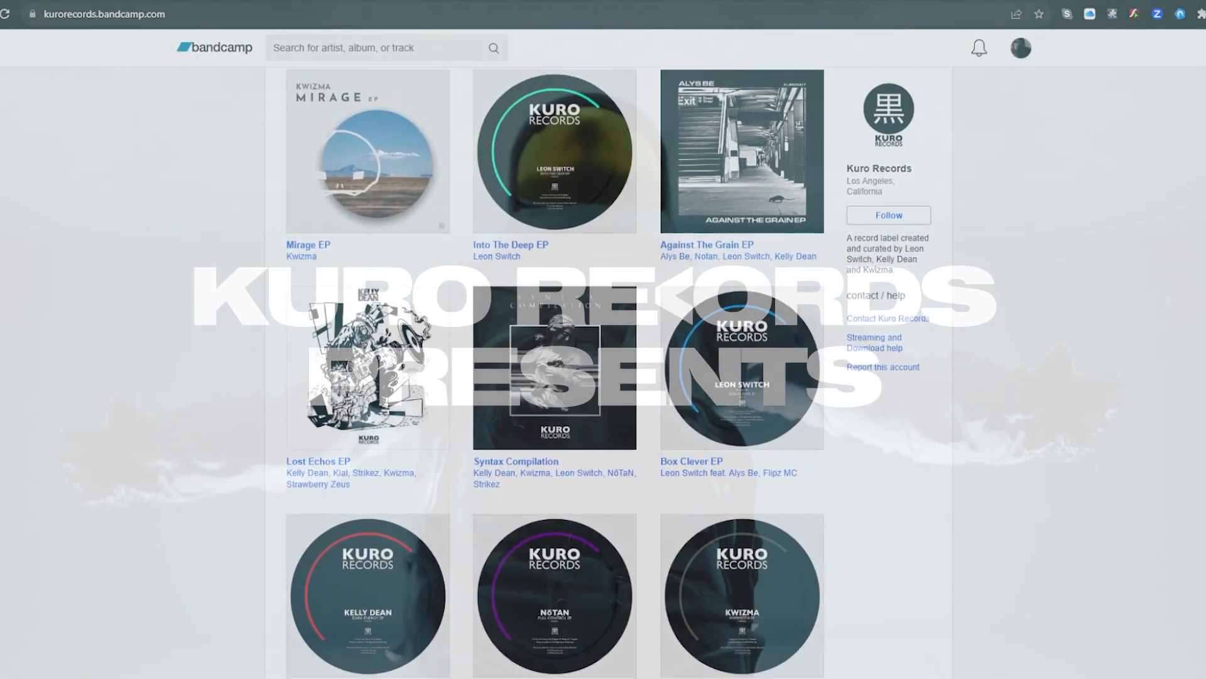
scroll(603, 352, up, 2)
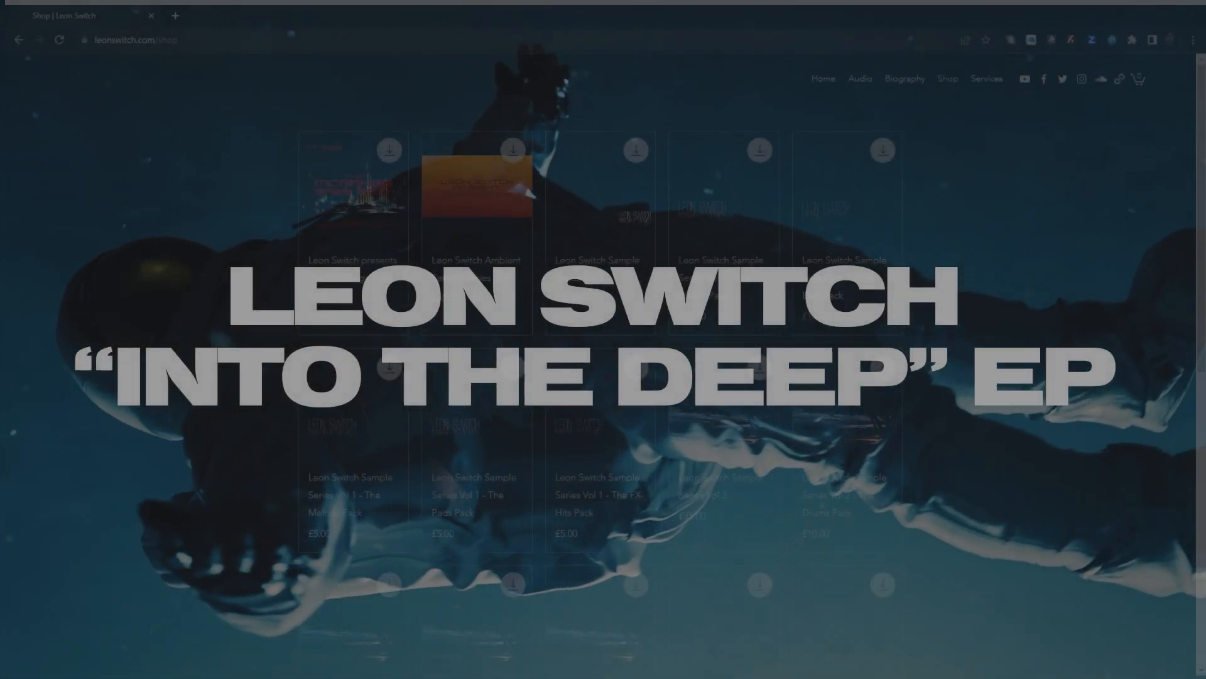
drag(1204, 153, 1205, 202)
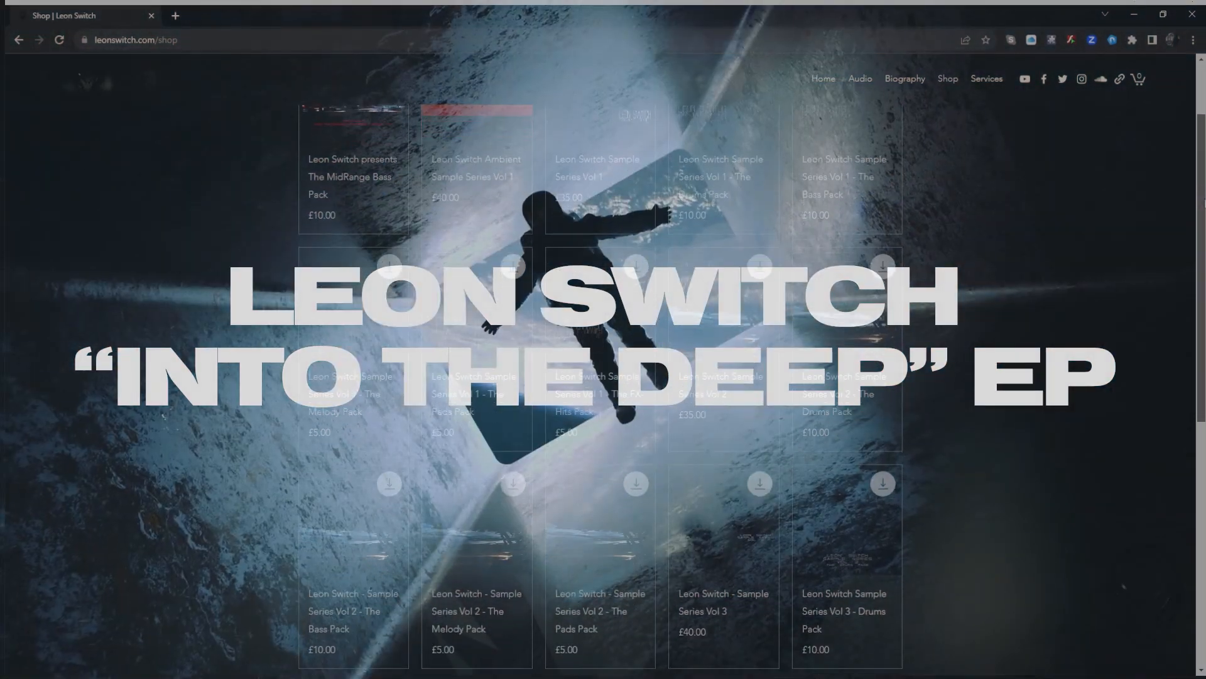